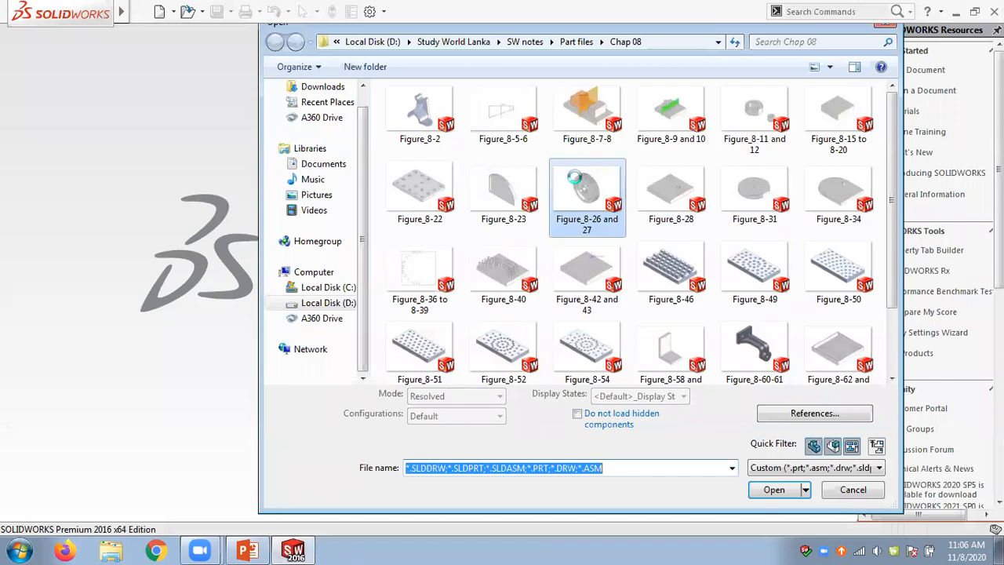
- Open the part Figure_8-26 and 27 from the Chap 08 folder and view the pulley's hole from the front
double_click(576, 182)
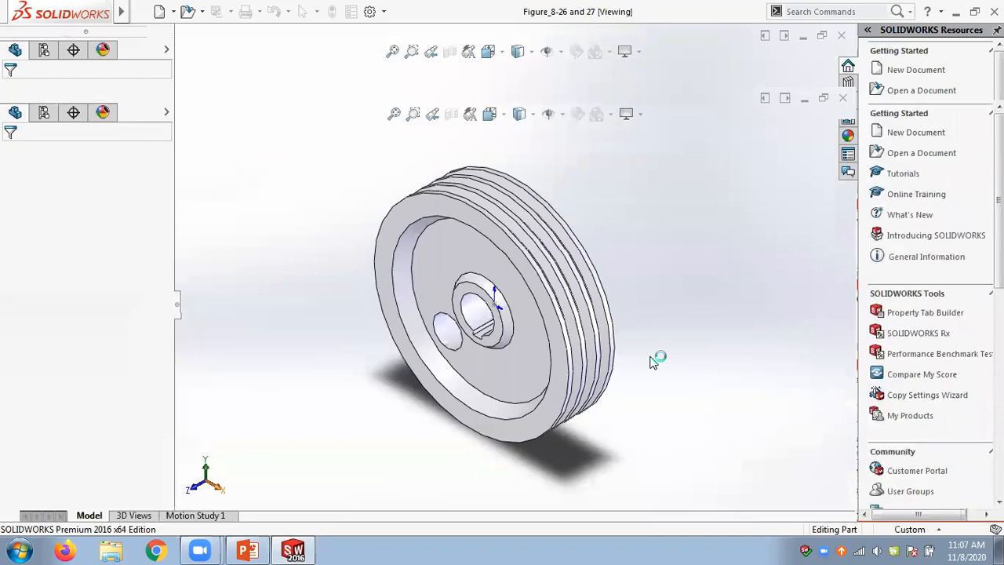
middle_drag(669, 250, 664, 342)
scroll(547, 409, down, 2)
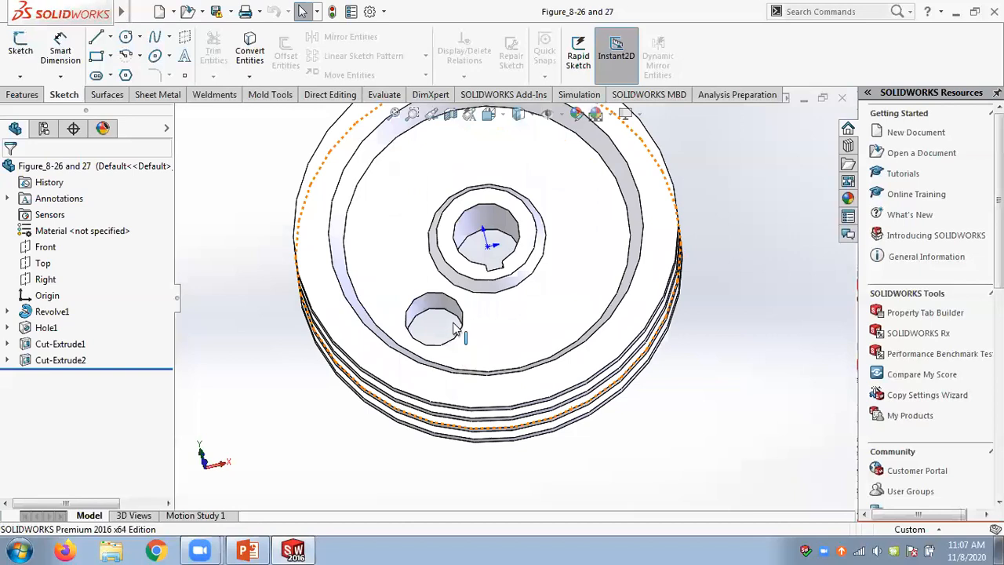
scroll(232, 259, up, 2)
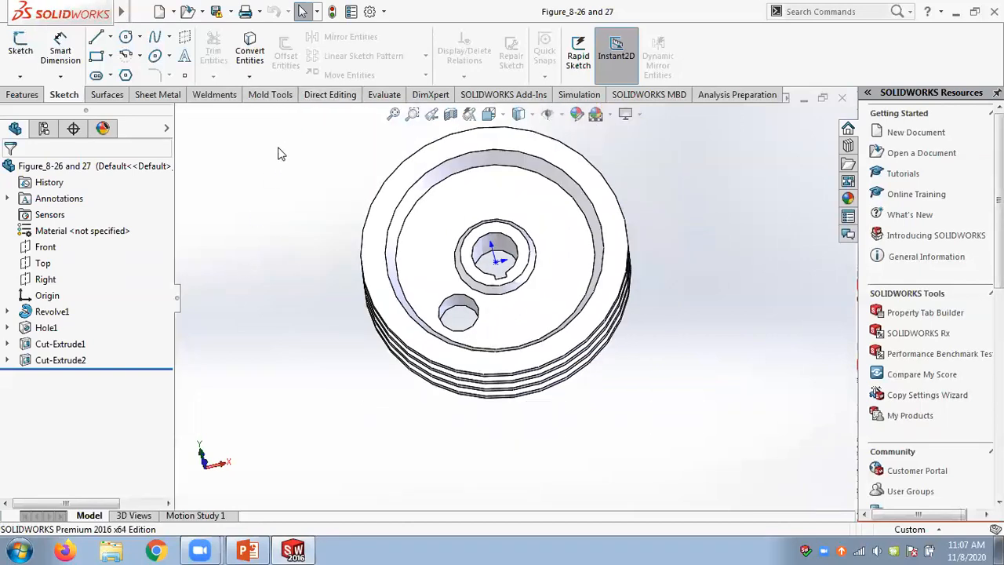
- Start a circular pattern with Cut-Extrude2, the offset hole in the pulley web, as the feature to pattern
click(19, 97)
click(444, 76)
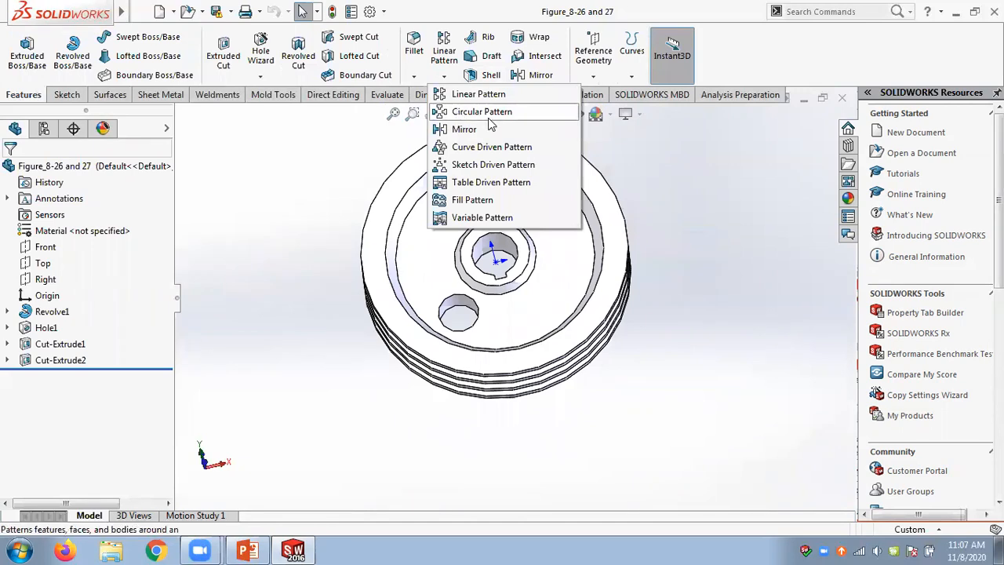
click(476, 113)
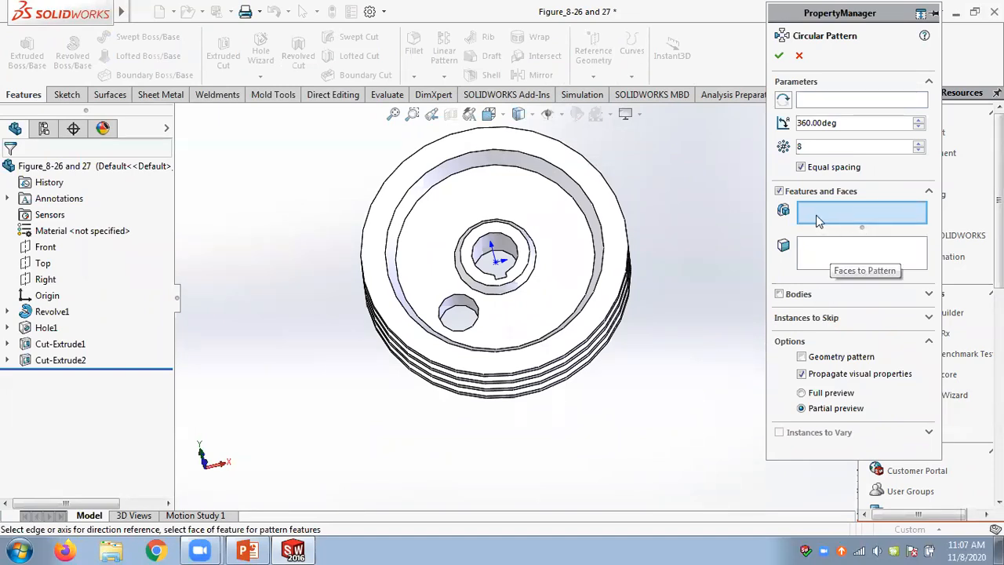
scroll(642, 263, down, 3)
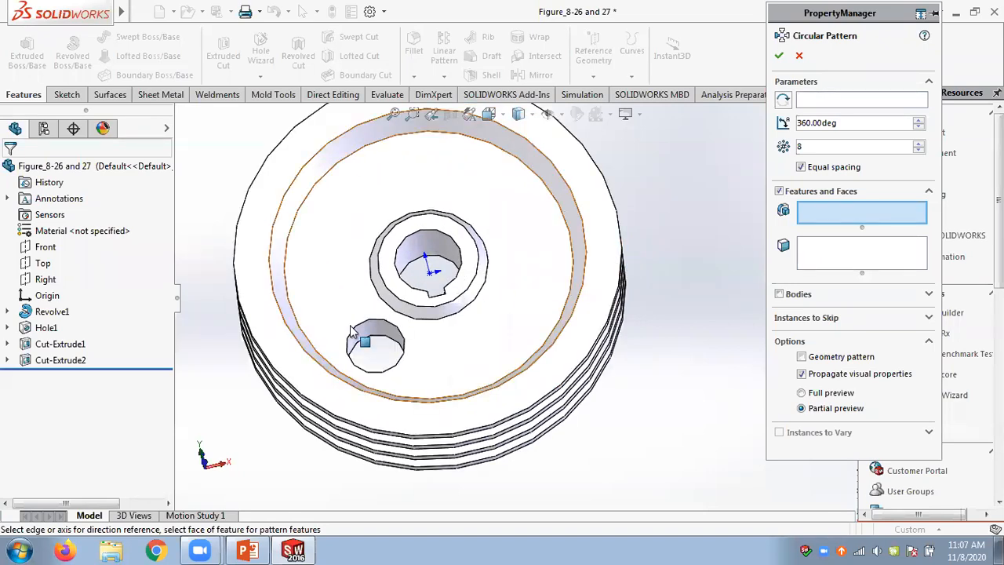
click(63, 361)
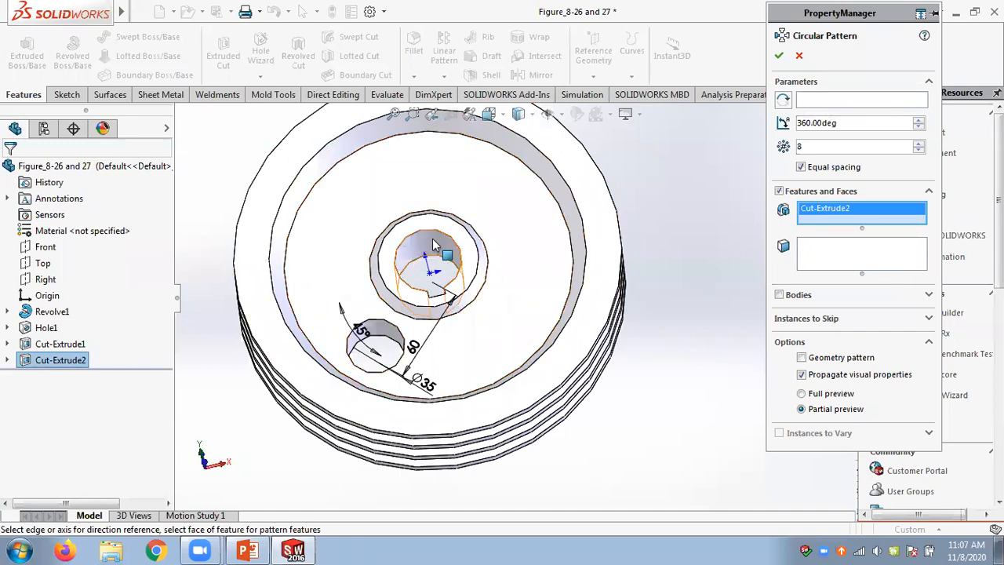
- Display the temporary axes and use the pulley's central axis as the circular pattern's axis
scroll(436, 270, down, 2)
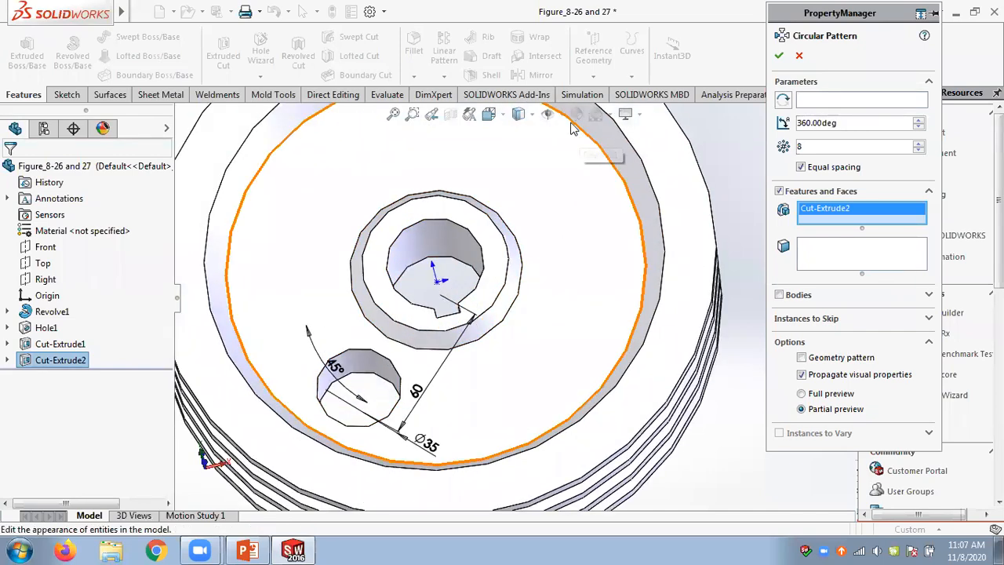
click(520, 113)
click(548, 115)
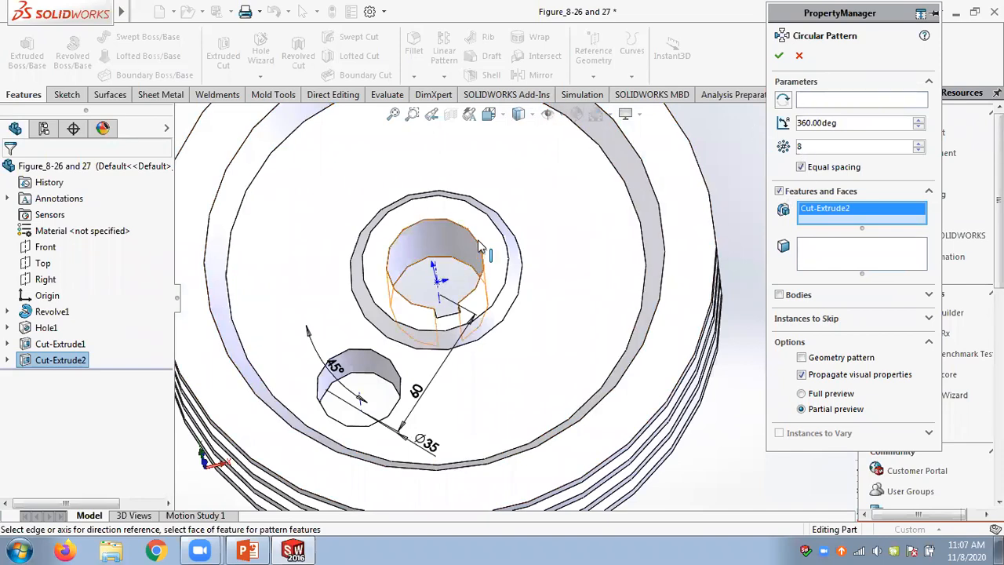
click(812, 104)
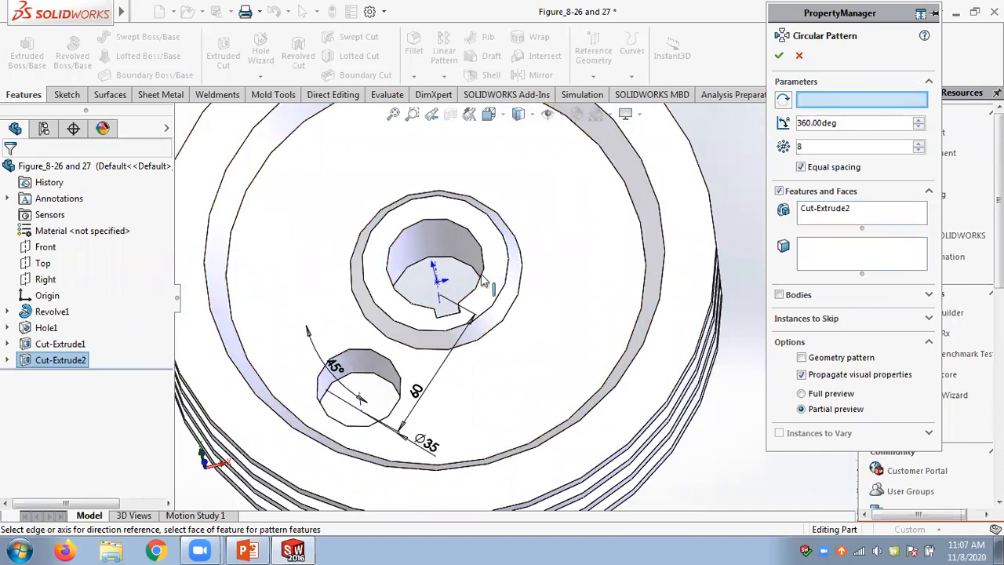
click(438, 271)
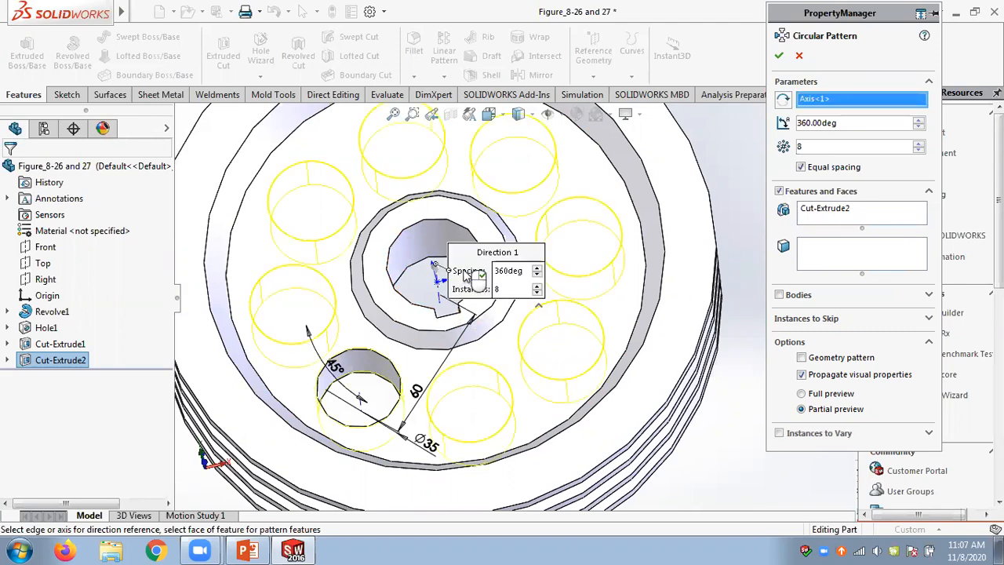
- Replace the circular pattern's axis with the cylindrical face of the central bore
right_click(819, 108)
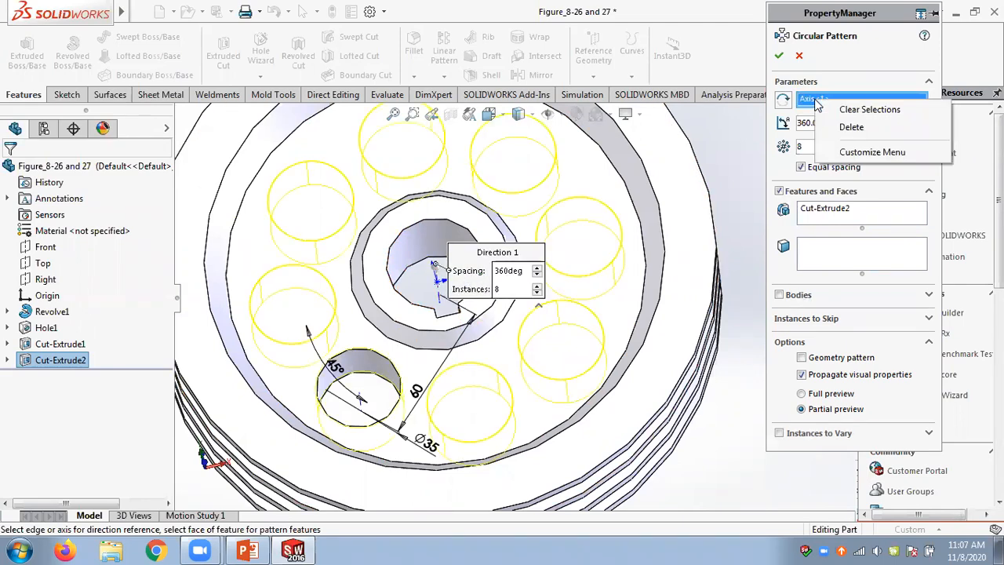
click(849, 123)
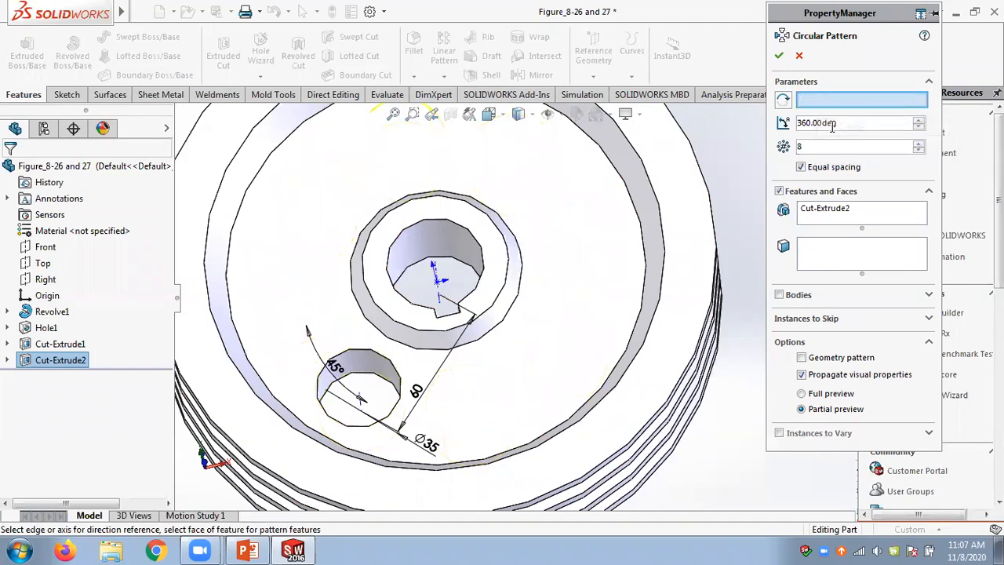
click(425, 241)
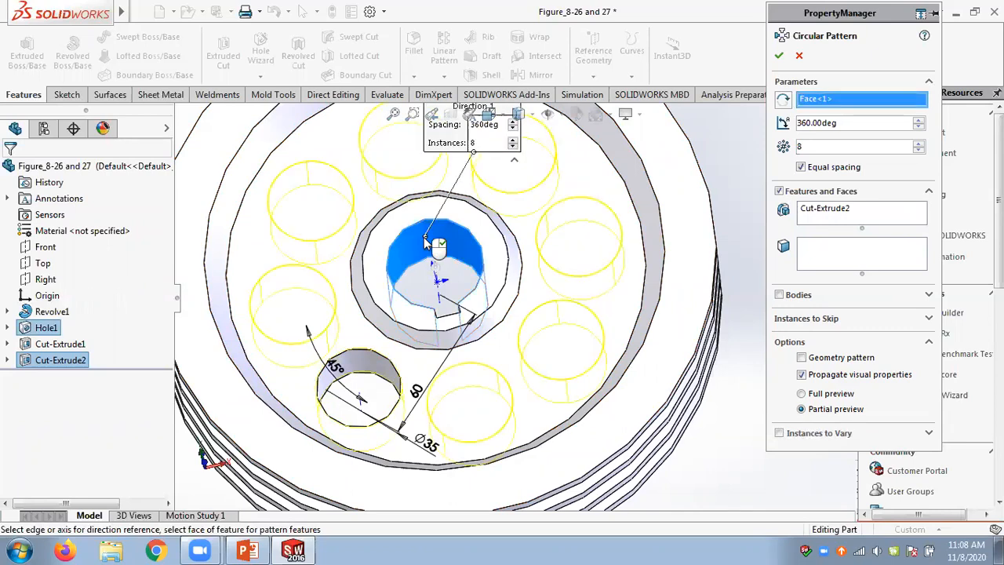
- Try the offset hole's 45° angular dimension as the pattern axis instead of the bore face, and cancel the circular pattern
right_click(852, 104)
click(895, 105)
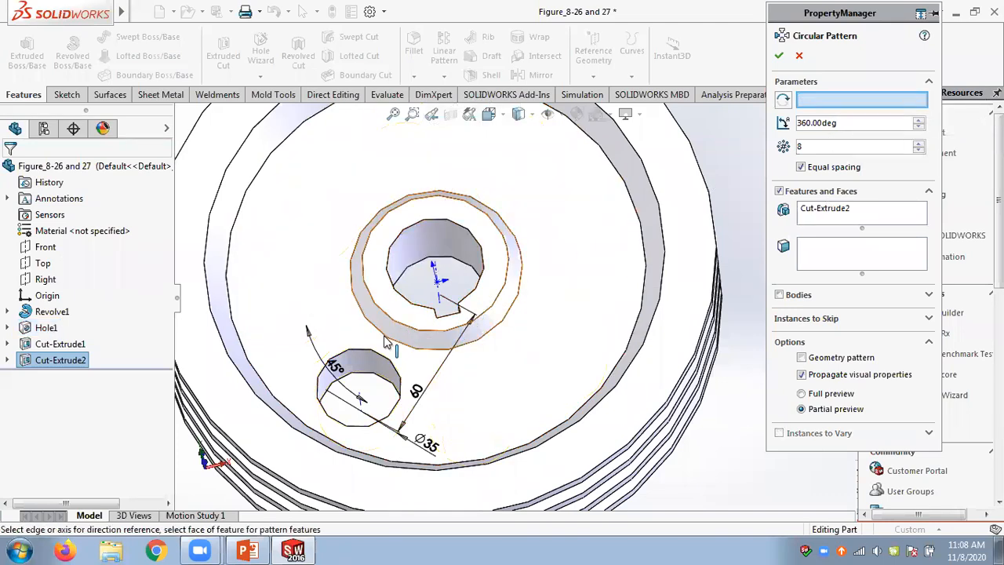
click(335, 369)
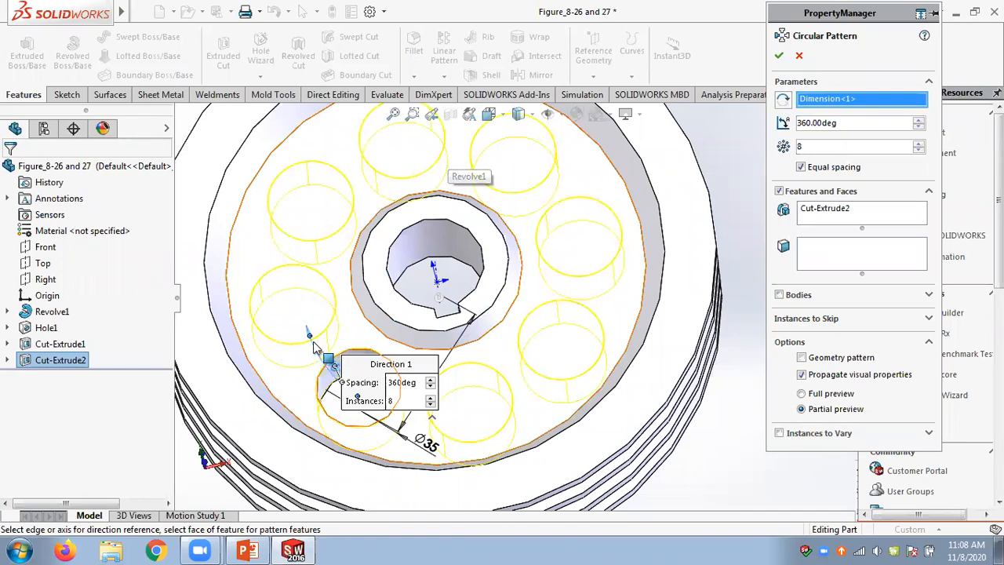
right_click(830, 106)
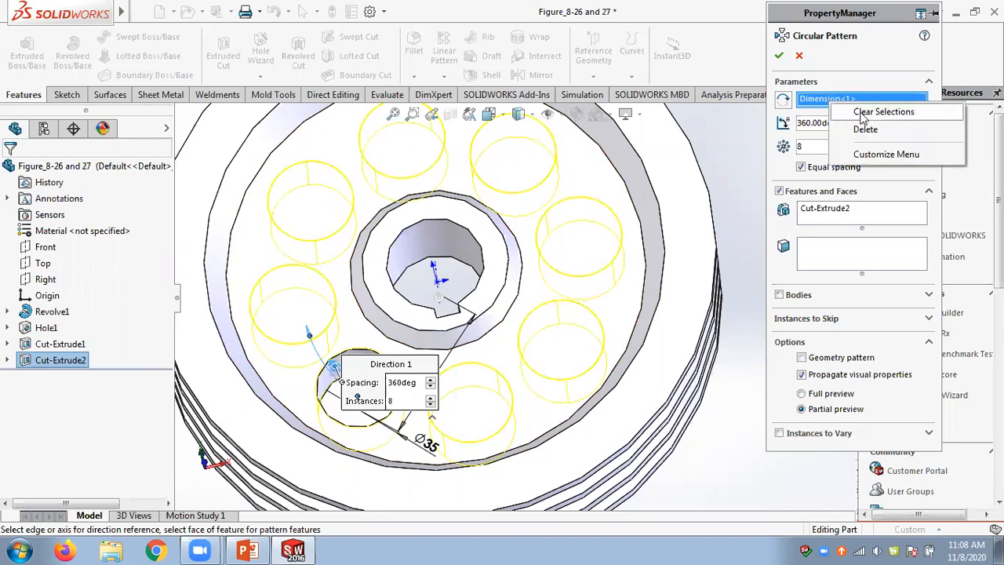
click(867, 108)
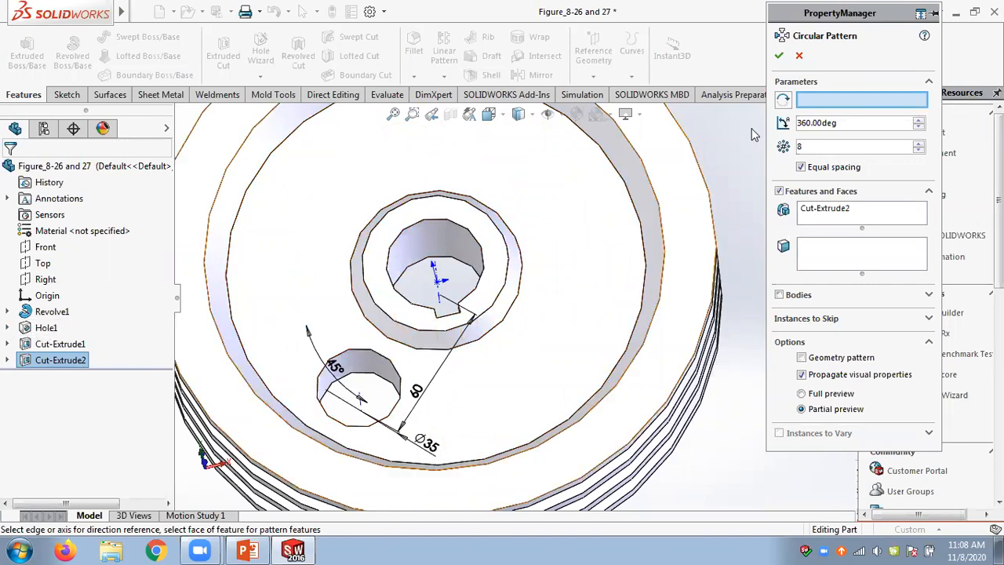
click(800, 57)
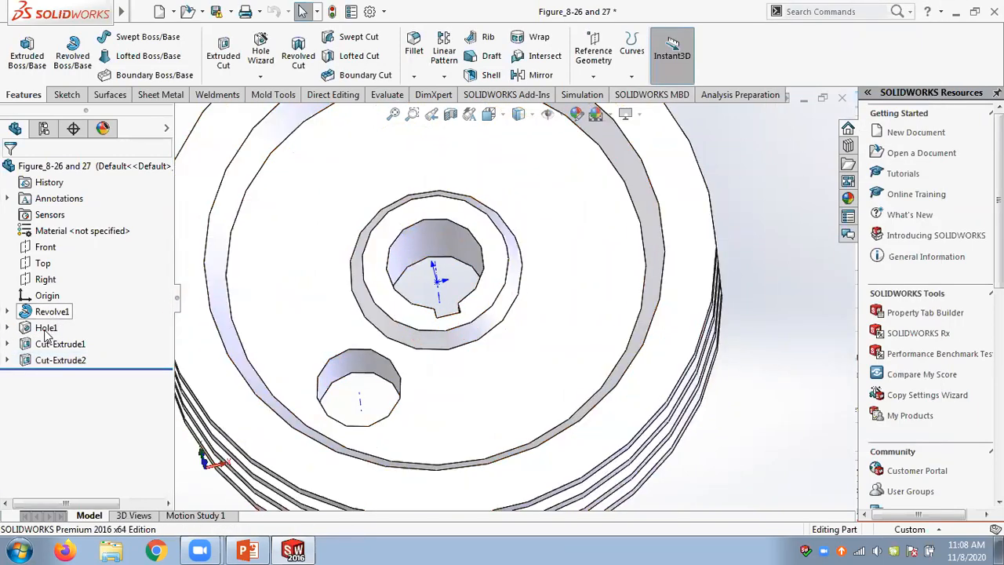
- Suppress the central bore feature Hole1 together with its dependent Cut-Extrude1
click(46, 327)
click(92, 292)
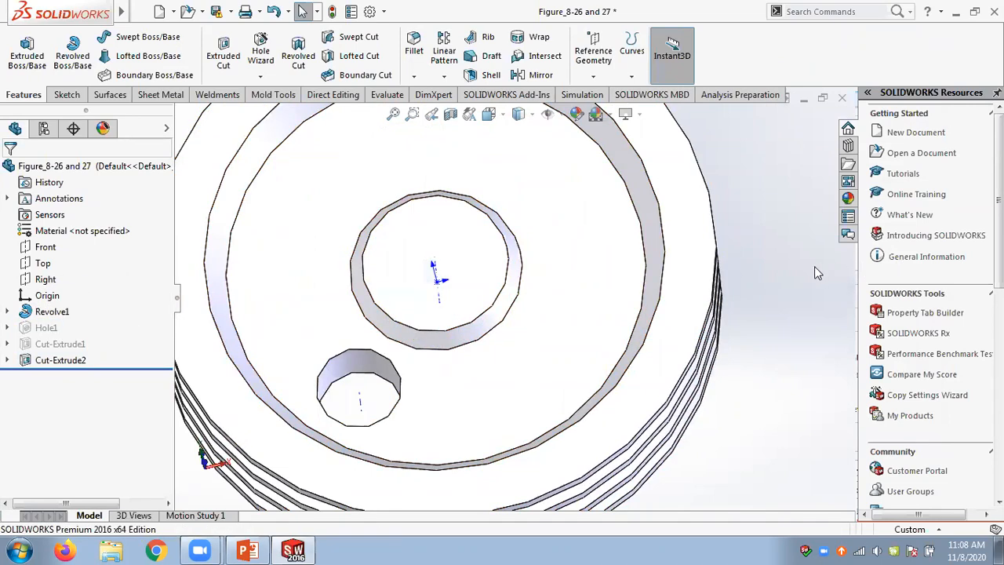
key(f)
middle_drag(779, 276, 783, 190)
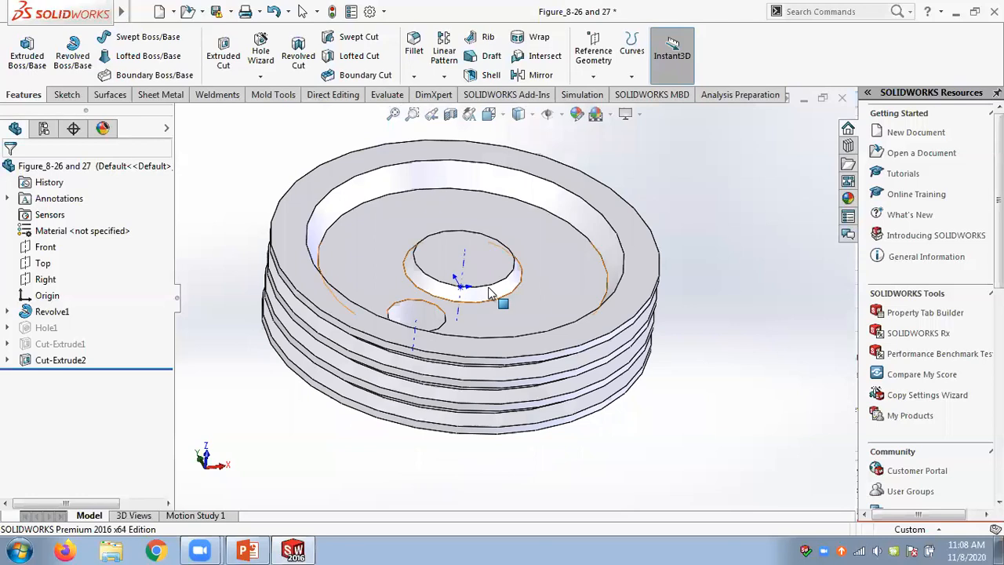
scroll(517, 260, down, 2)
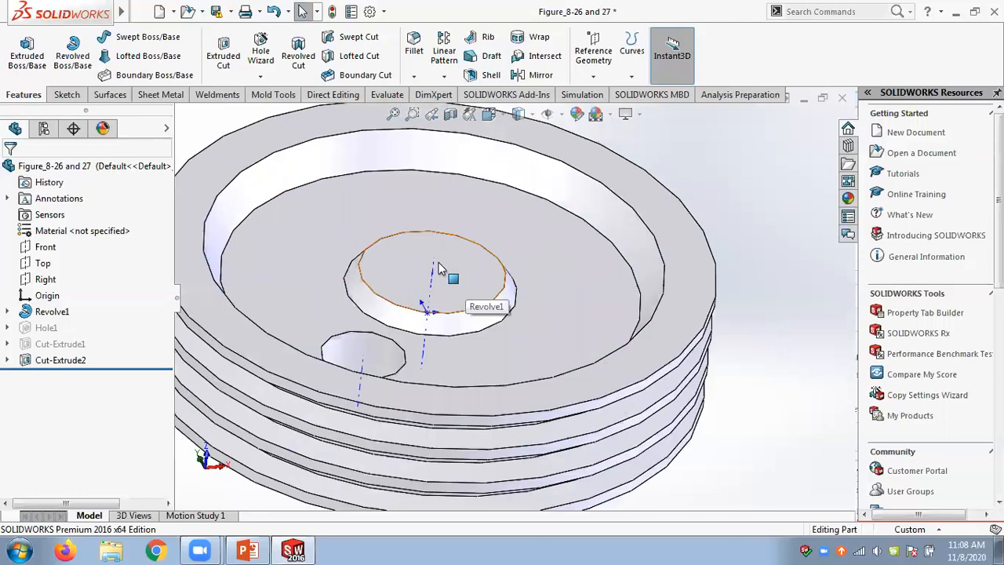
scroll(473, 274, up, 2)
- Hide the temporary axes and check the angular dimension of the offset hole Cut-Extrude2
click(560, 114)
click(681, 187)
middle_drag(681, 187, 677, 234)
click(396, 371)
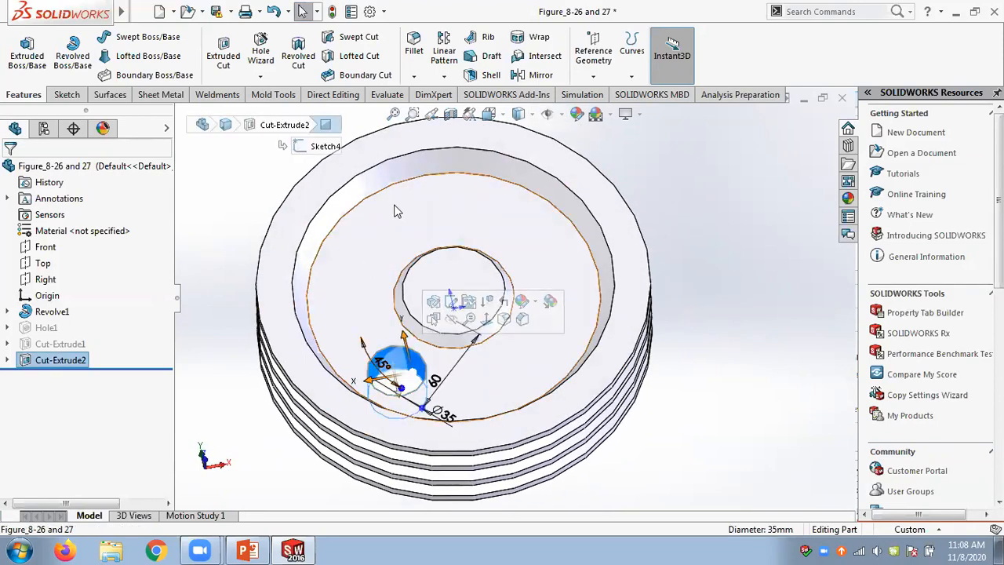
click(680, 200)
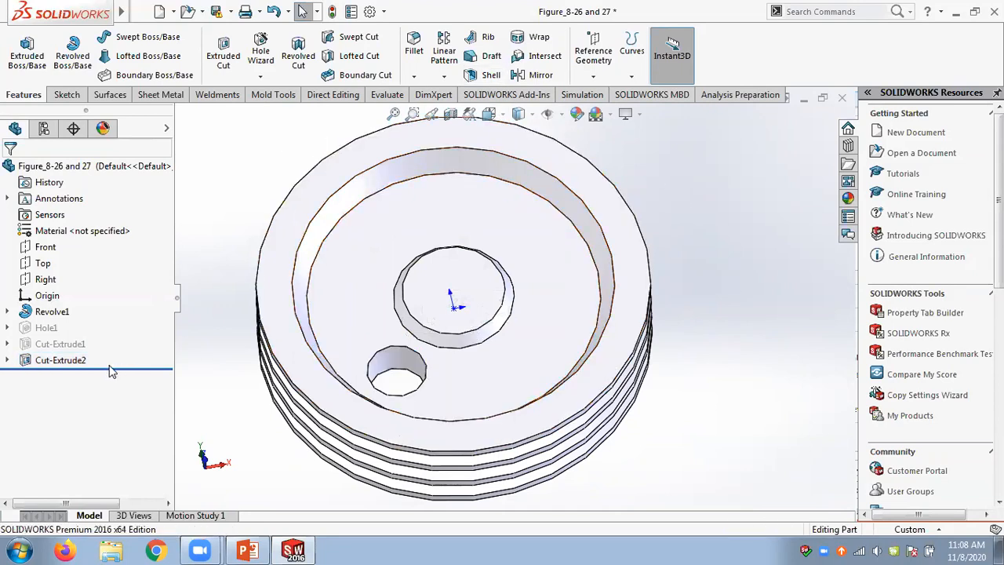
- Start a circular pattern of Cut-Extrude2 using its 45° angular dimension as the pattern axis
click(396, 371)
click(442, 75)
click(469, 110)
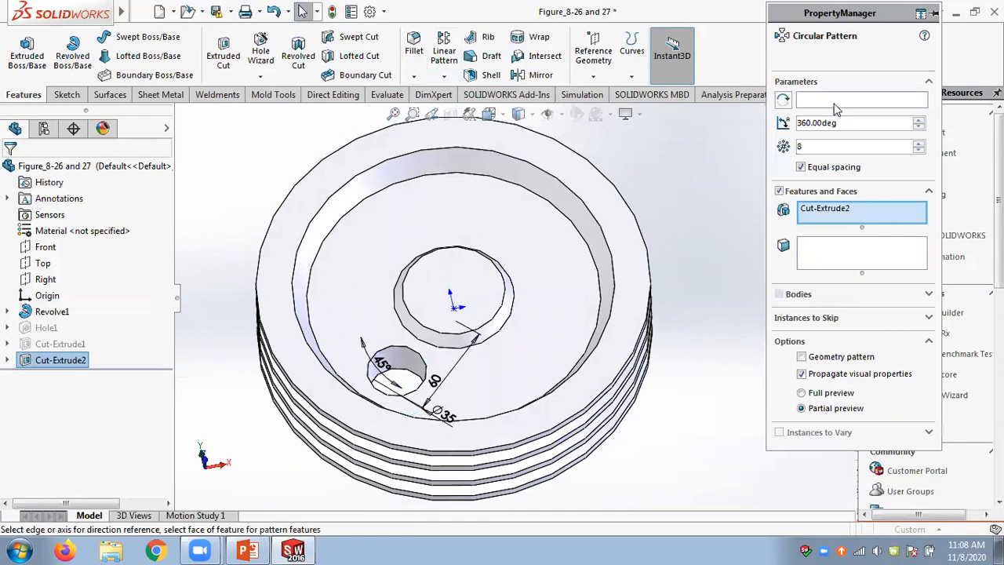
click(822, 105)
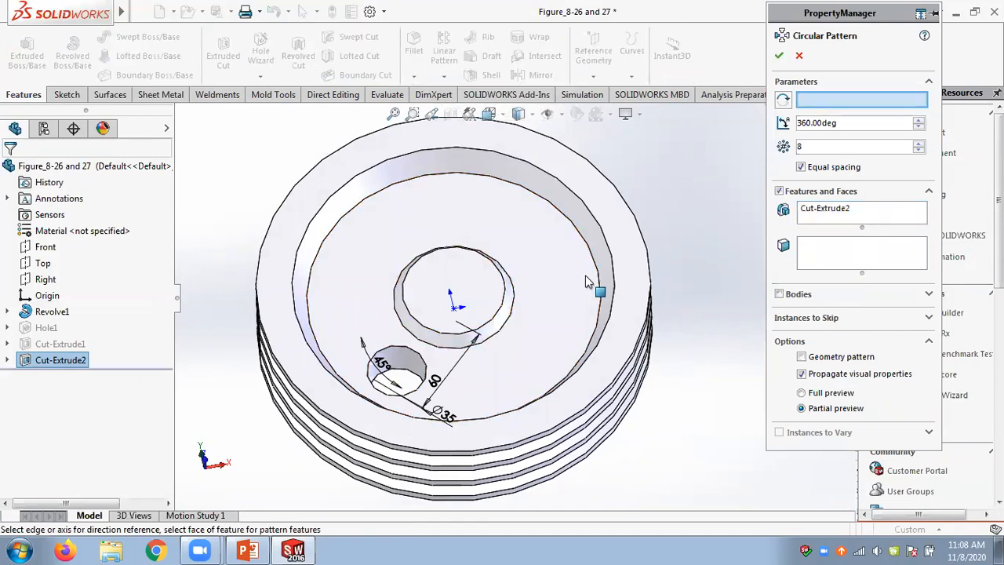
click(382, 364)
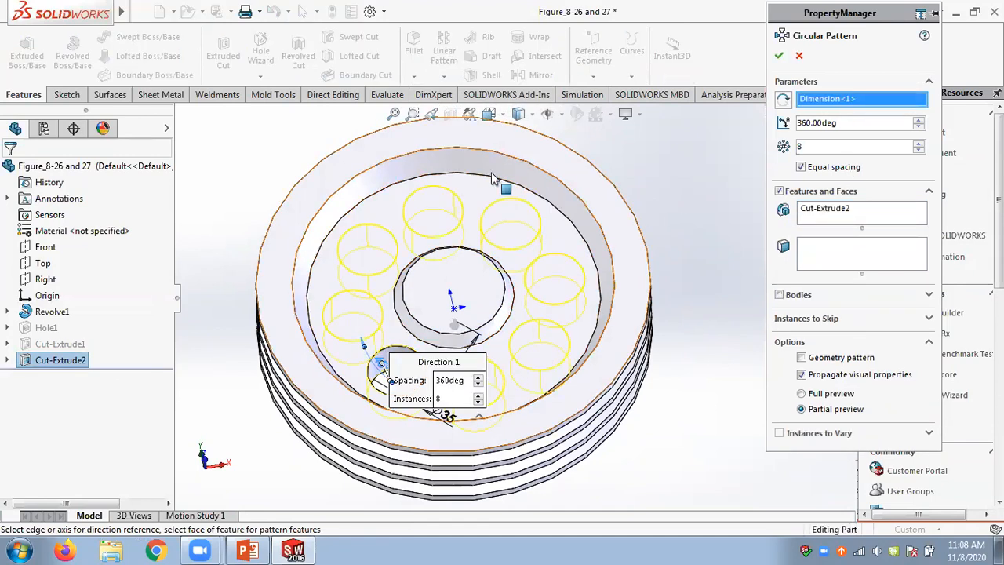
- Set the circular pattern's total angle to 180 degrees and try reversing its direction
double_click(846, 122)
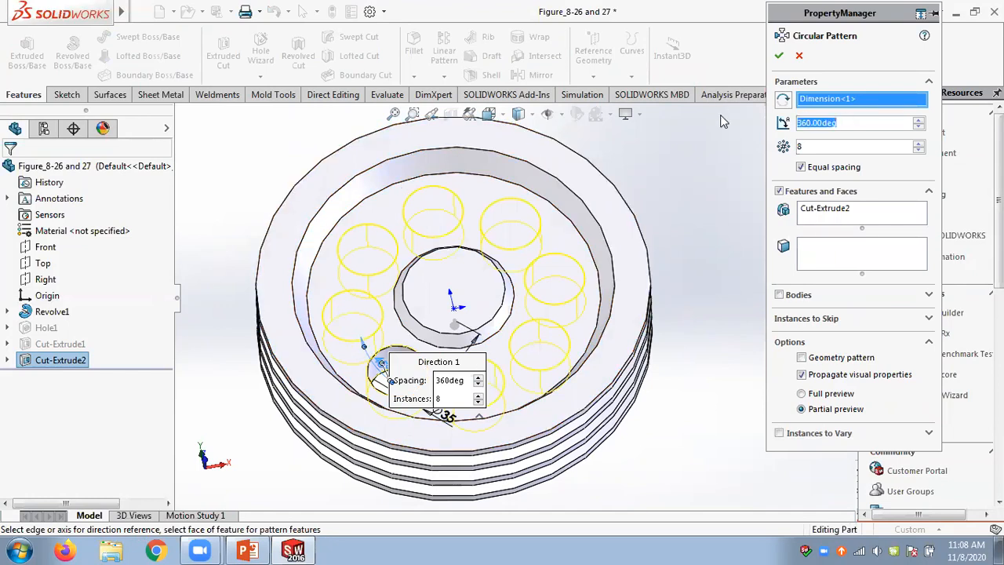
double_click(805, 147)
double_click(850, 122)
text(180)
key(Return)
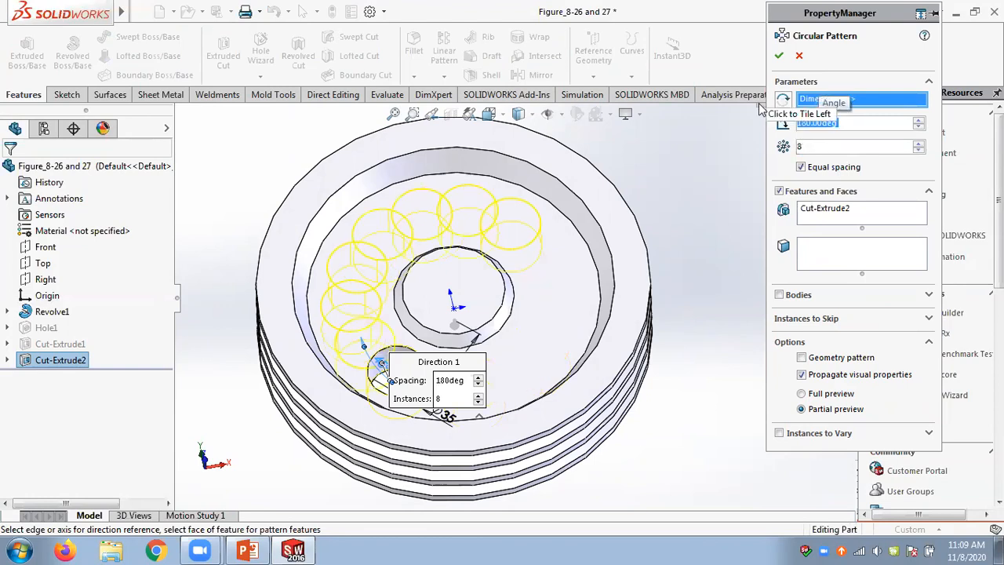
click(785, 100)
click(785, 100)
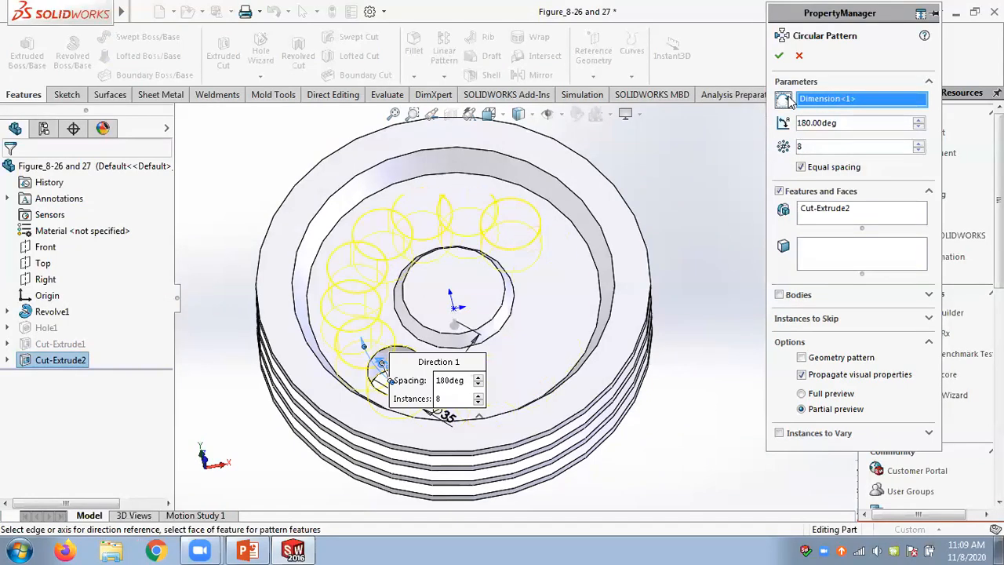
- Turn off equal spacing for the circular pattern and set 23-degree spacing with 5 instances
click(801, 167)
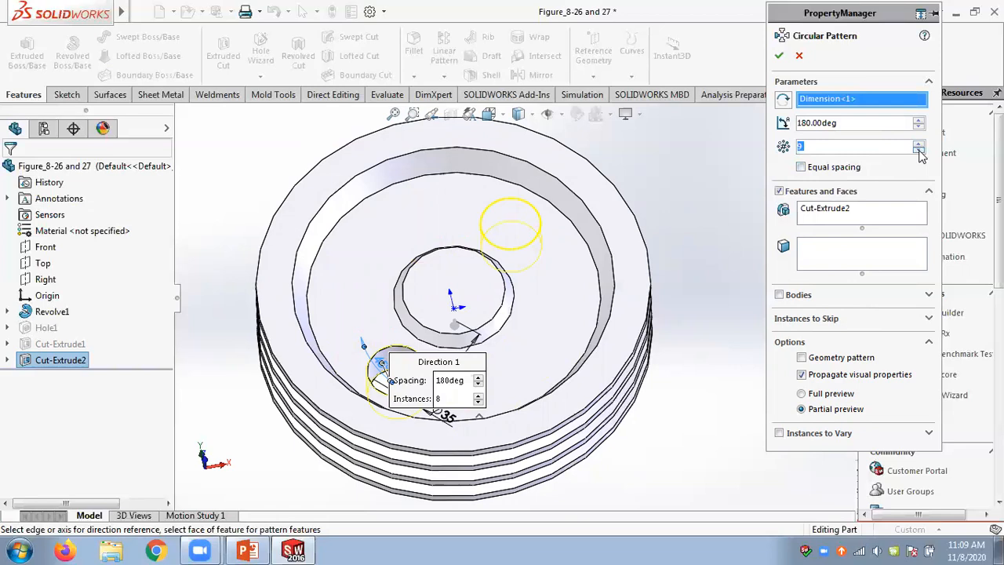
click(918, 150)
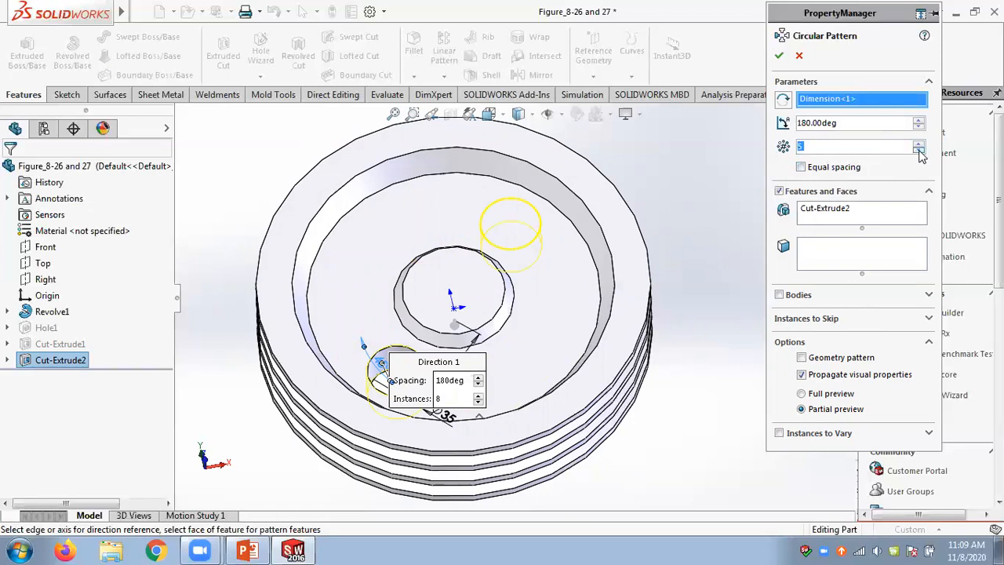
click(849, 123)
text(23)
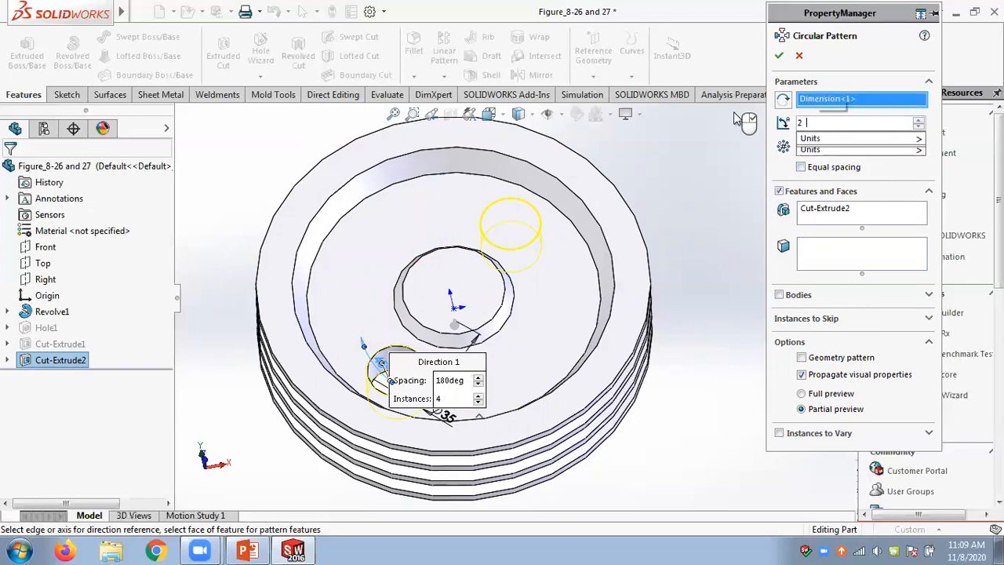
key(Return)
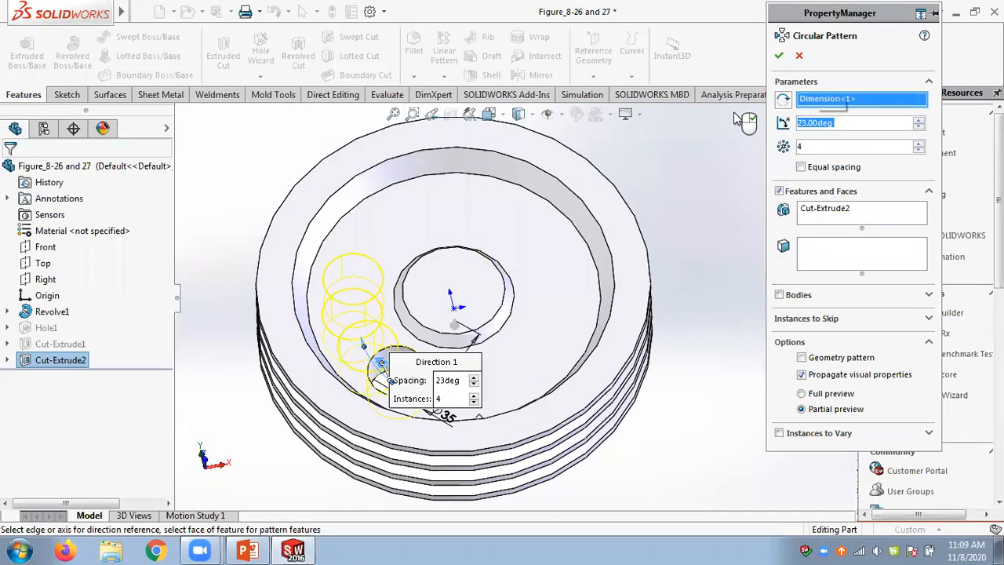
click(918, 146)
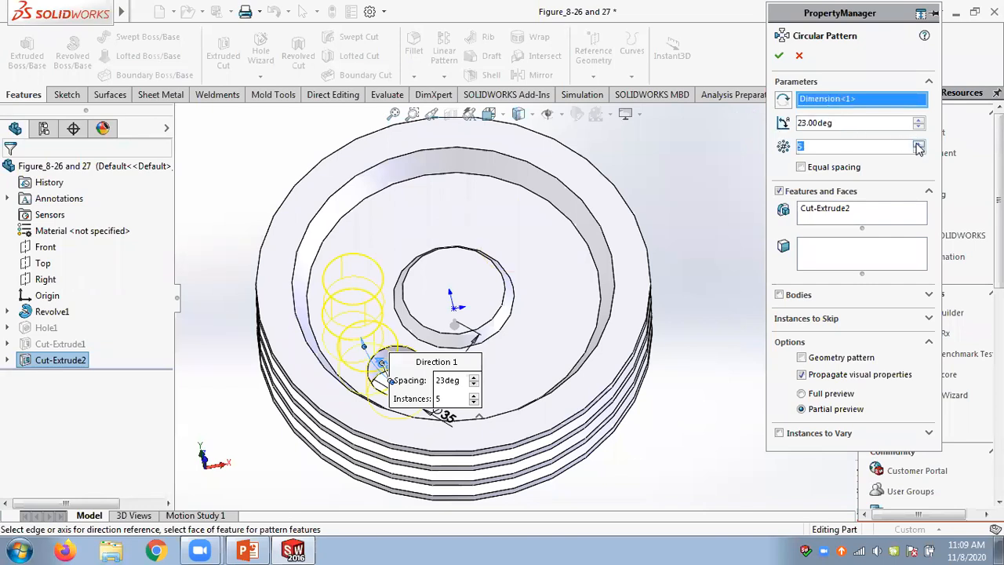
- Try 30-degree spacing and equal spacing over 360 degrees for the five-instance pattern, and show its Instances to Skip options
click(858, 122)
text(30)
key(Return)
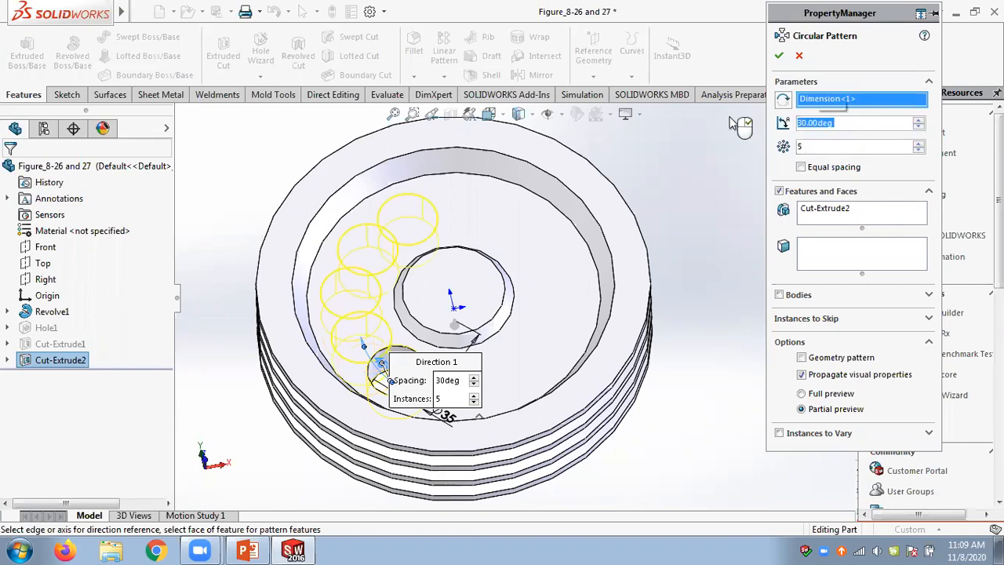
click(801, 166)
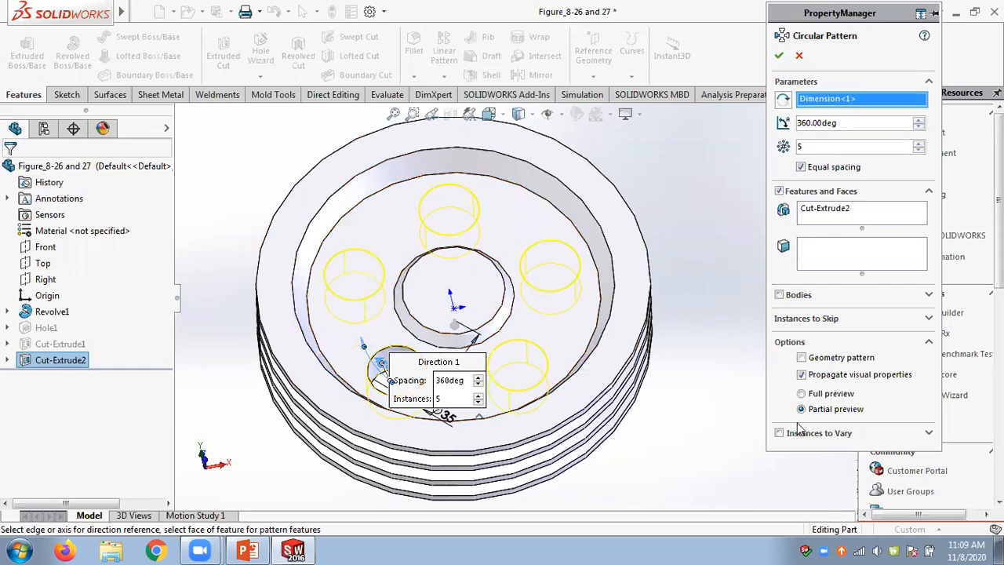
click(930, 320)
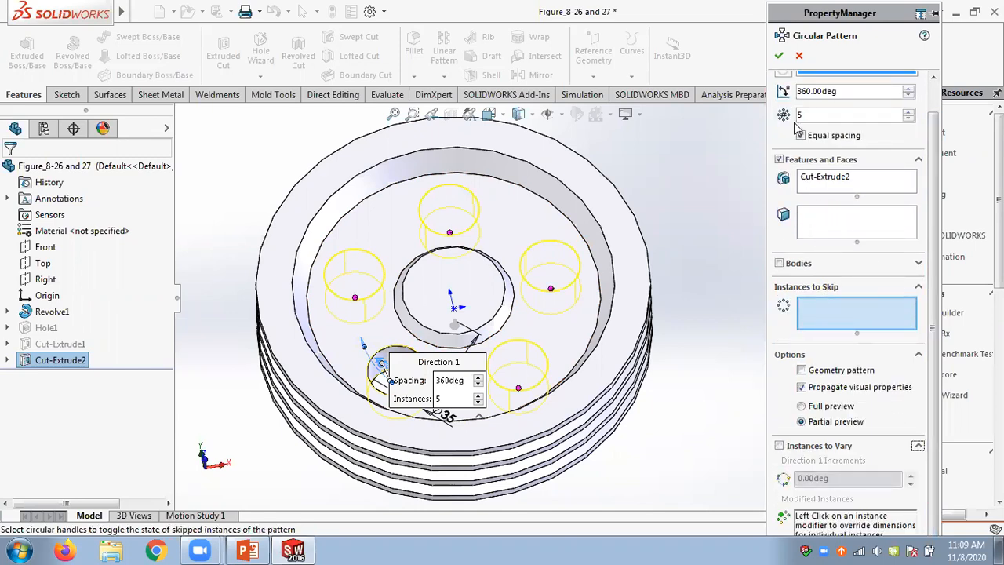
- Cancel the circular pattern and close the pulley part without saving its changes
click(799, 57)
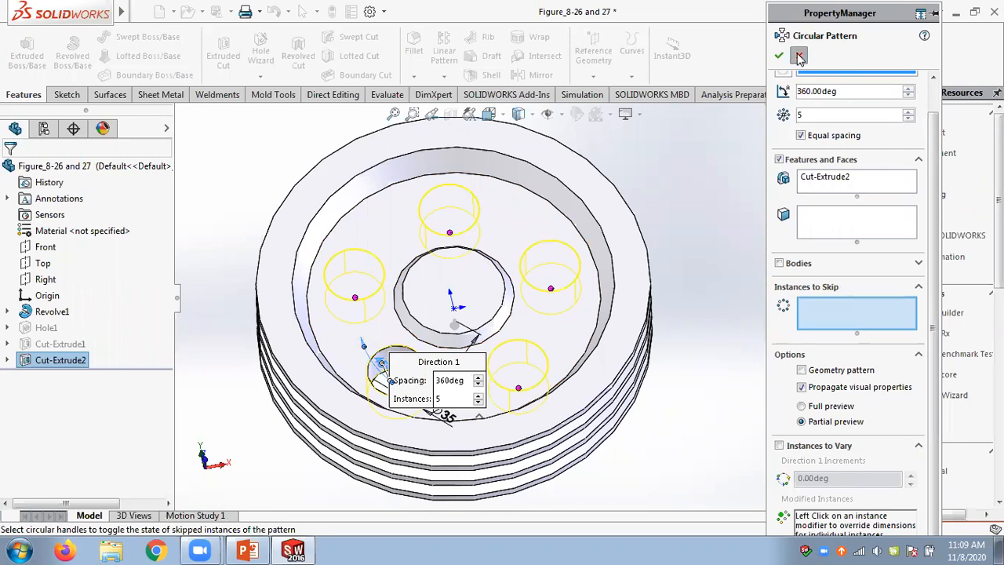
click(841, 98)
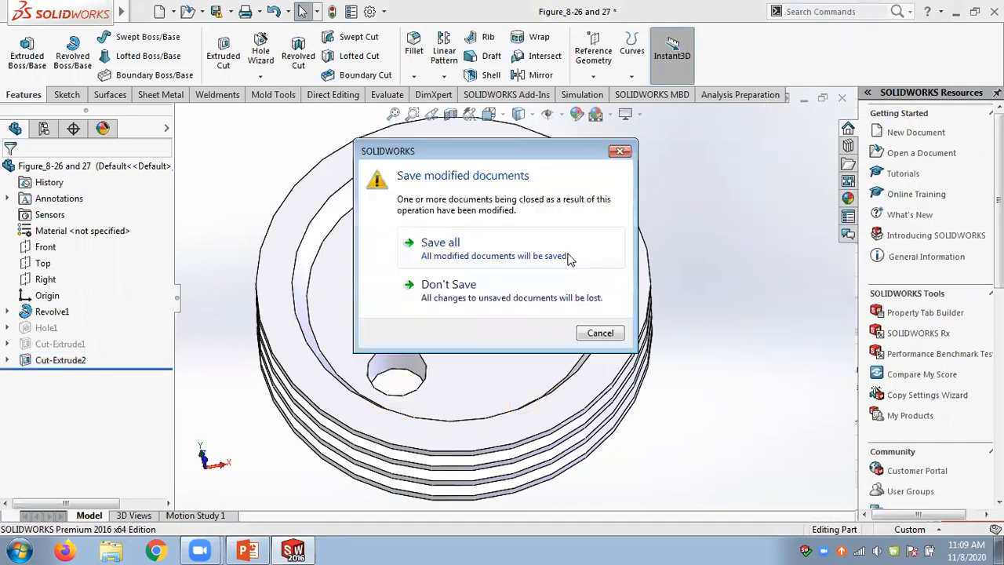
click(514, 292)
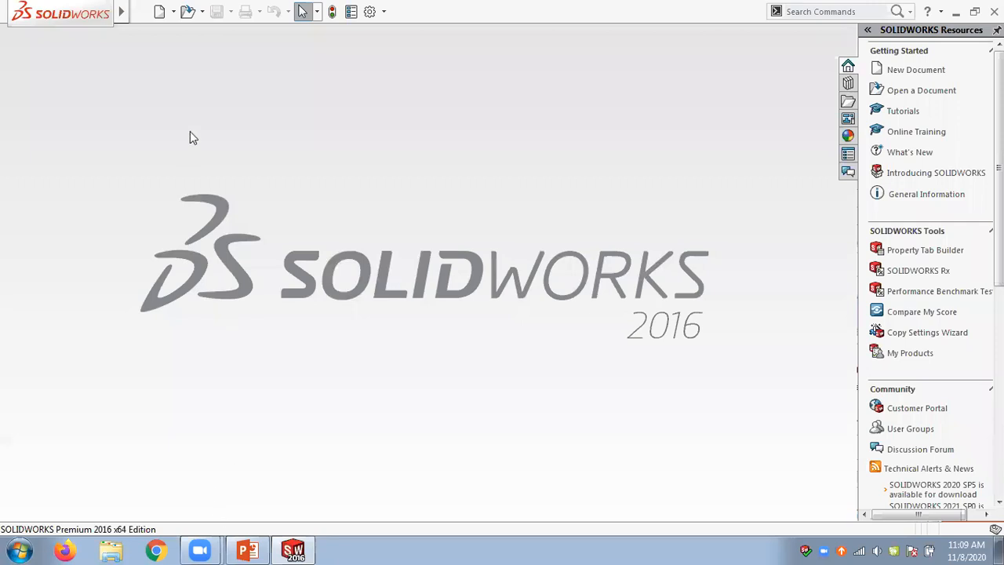
- Open the part Figure_8-28 from the Chap 08 folder under D:\Study World Lanka\SW notes\Part files
click(118, 549)
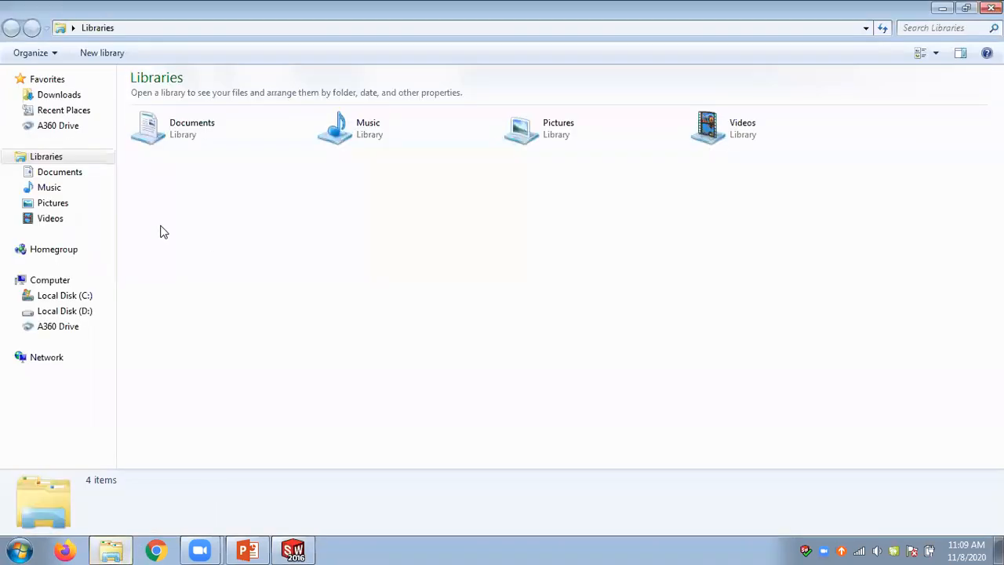
click(101, 313)
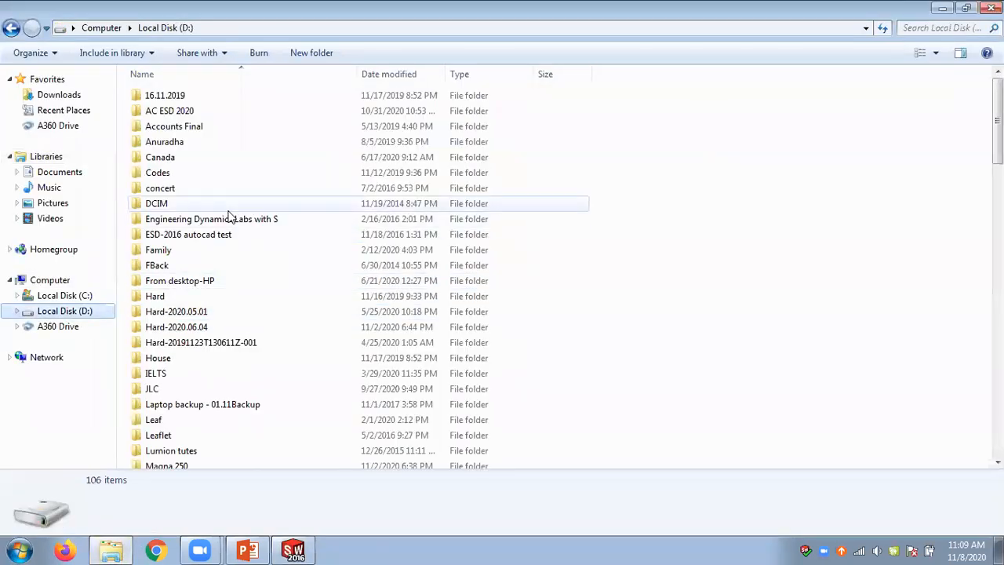
text(st)
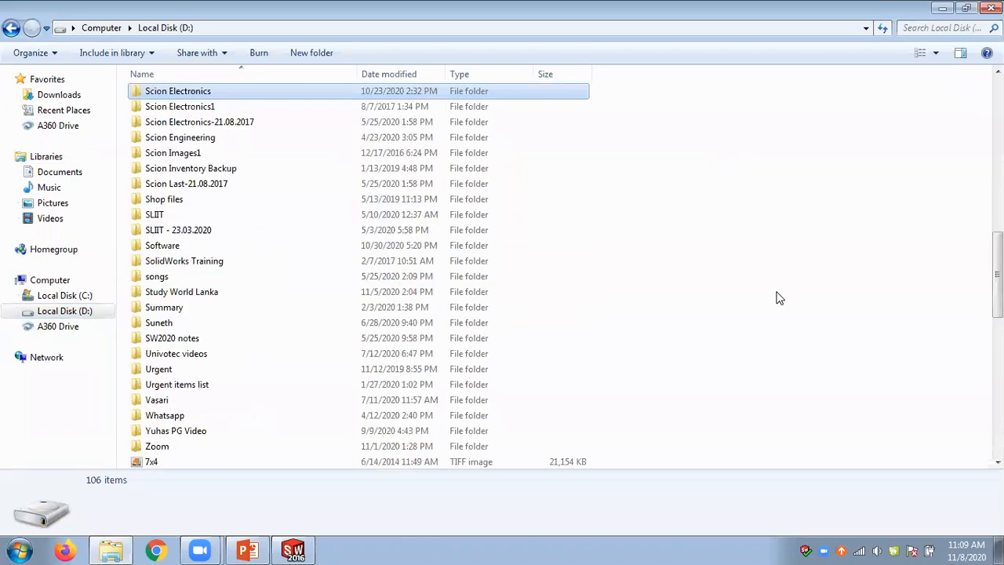
key(Return)
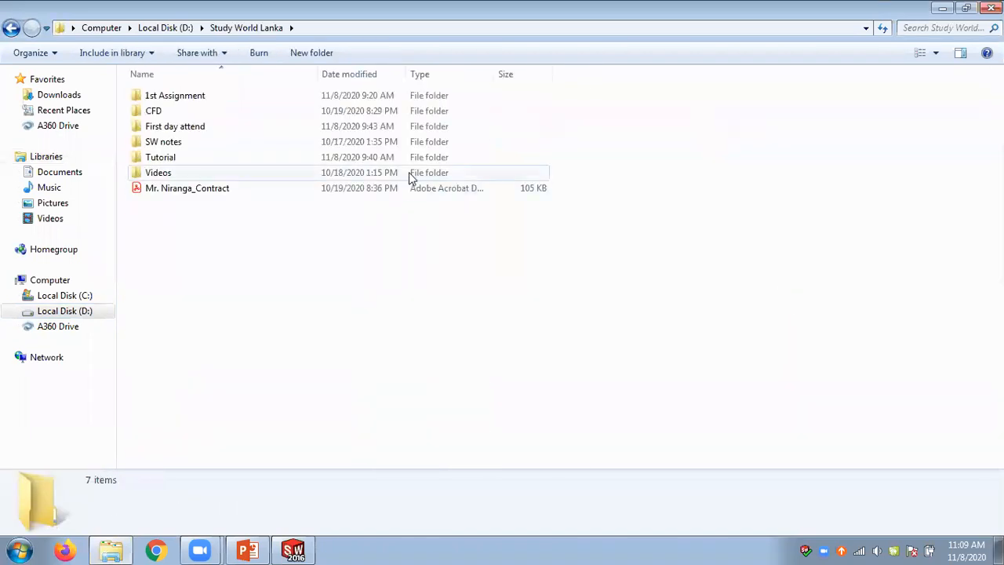
double_click(180, 140)
double_click(169, 99)
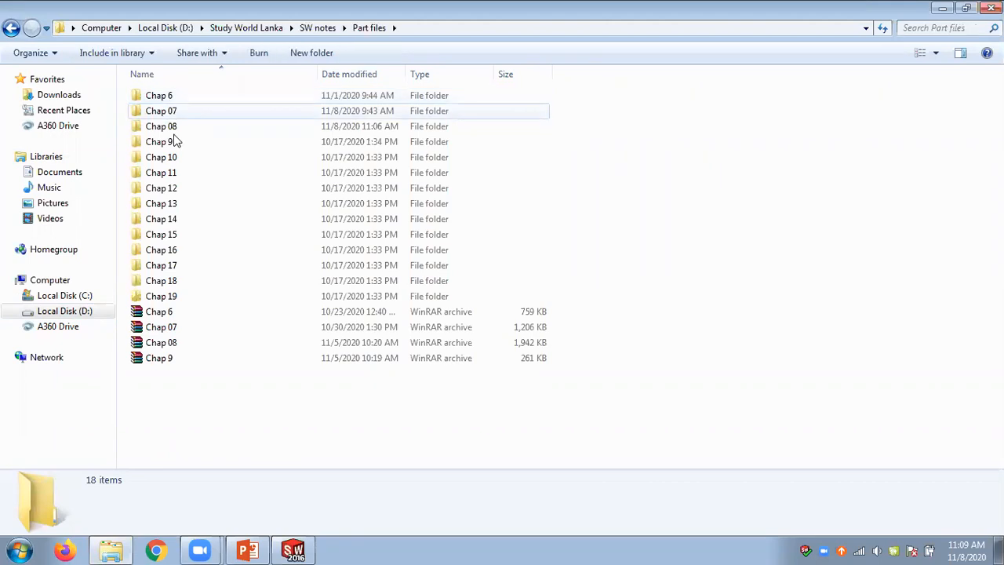
double_click(175, 128)
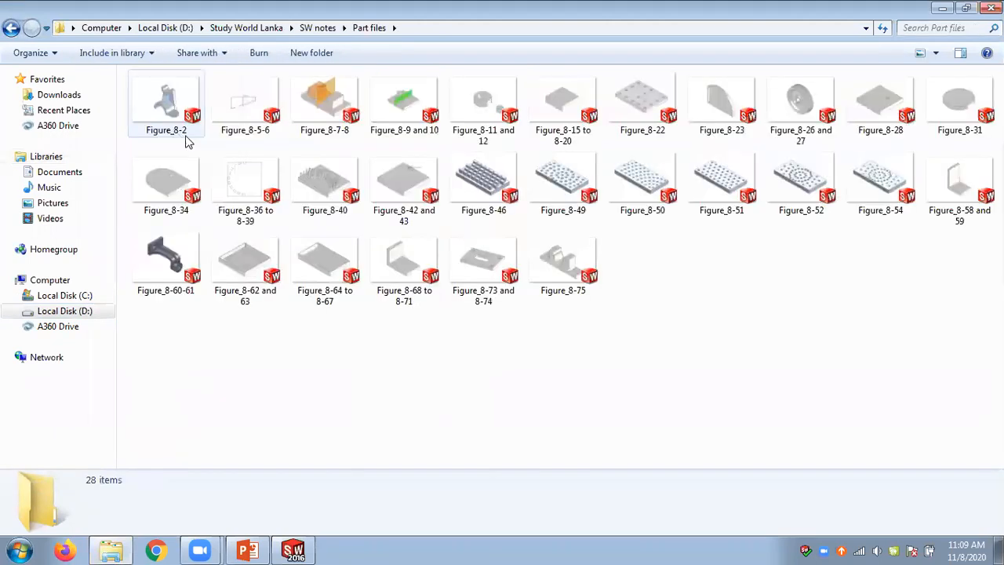
double_click(875, 105)
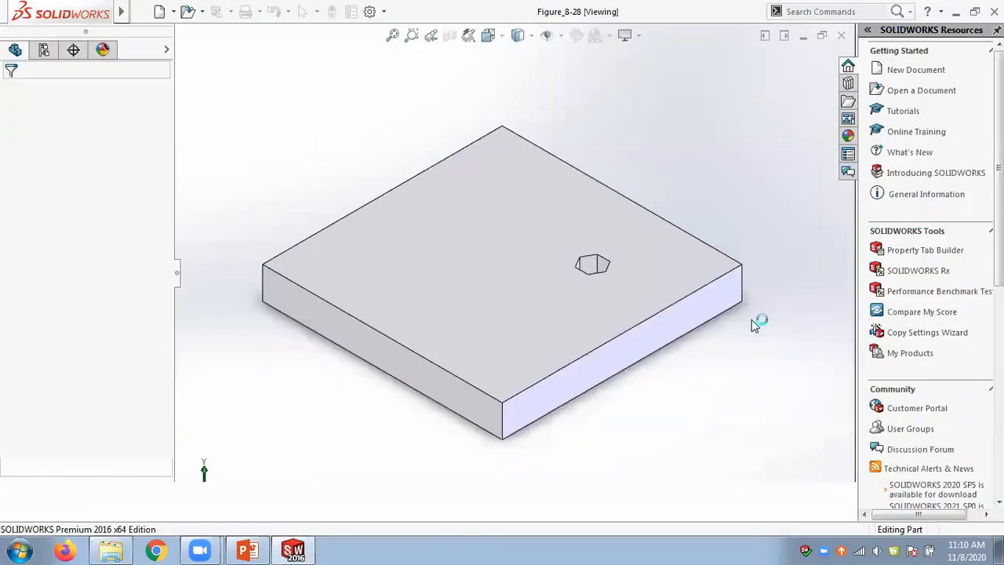
- Check the sketch dimensions of the hexagonal cut Cut-Extrude1 on the plate
mouse_move(746, 342)
middle_down()
mouse_move(779, 305)
mouse_move(760, 357)
middle_up()
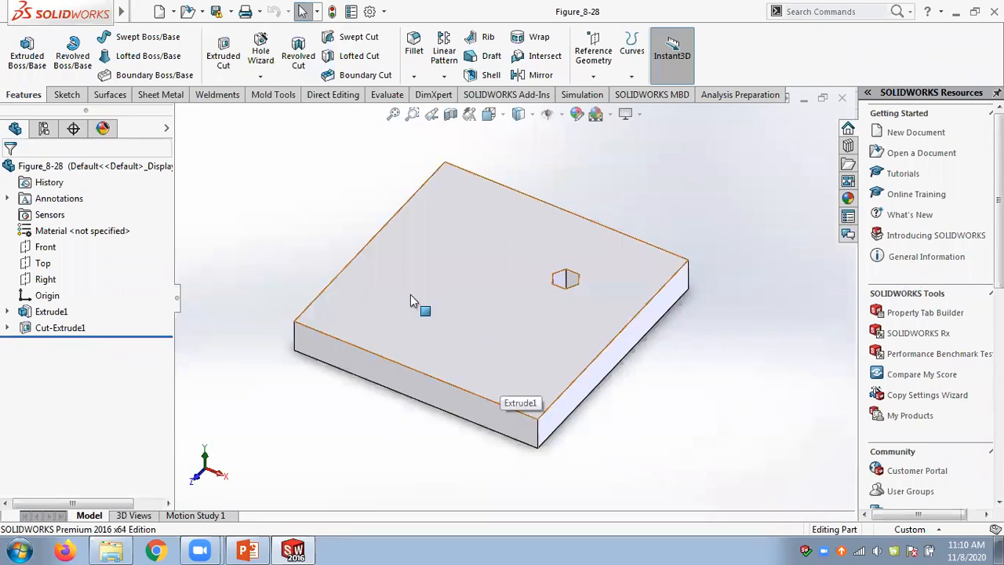
click(61, 328)
middle_drag(677, 209, 648, 307)
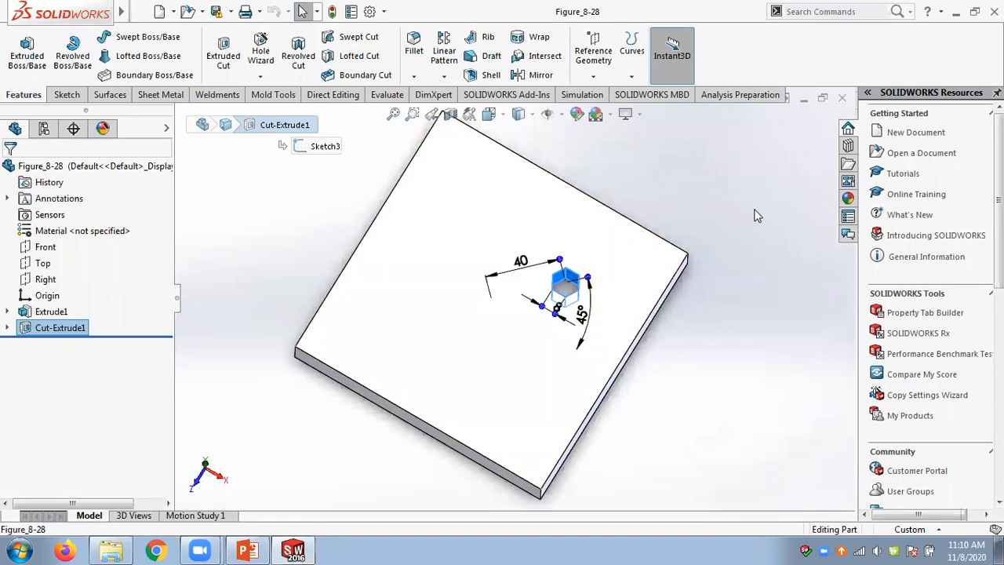
click(563, 145)
- Try a circular pattern of the hexagonal cut with its 45° angular dimension as the pattern axis, and cancel it
click(444, 77)
click(476, 107)
click(825, 102)
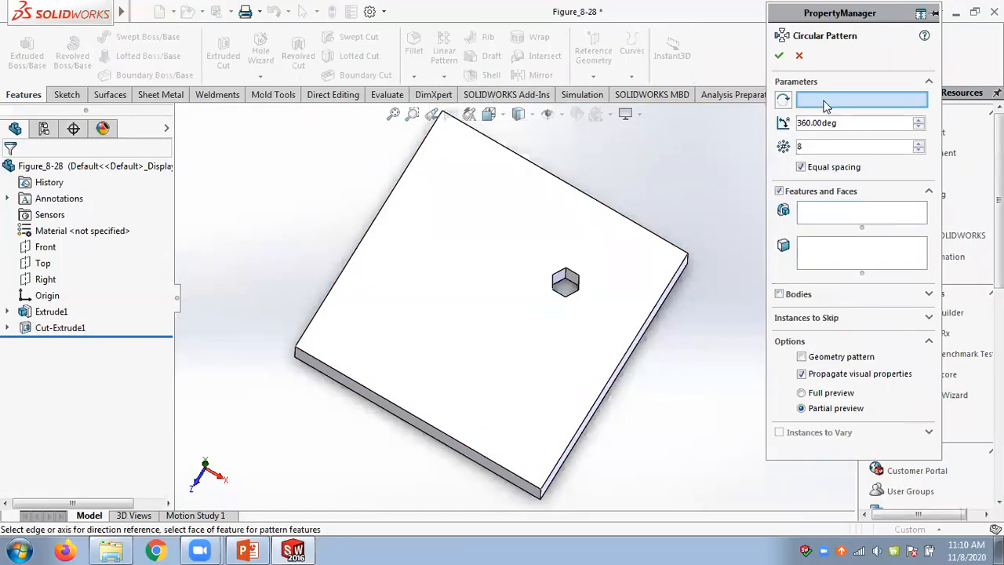
click(823, 213)
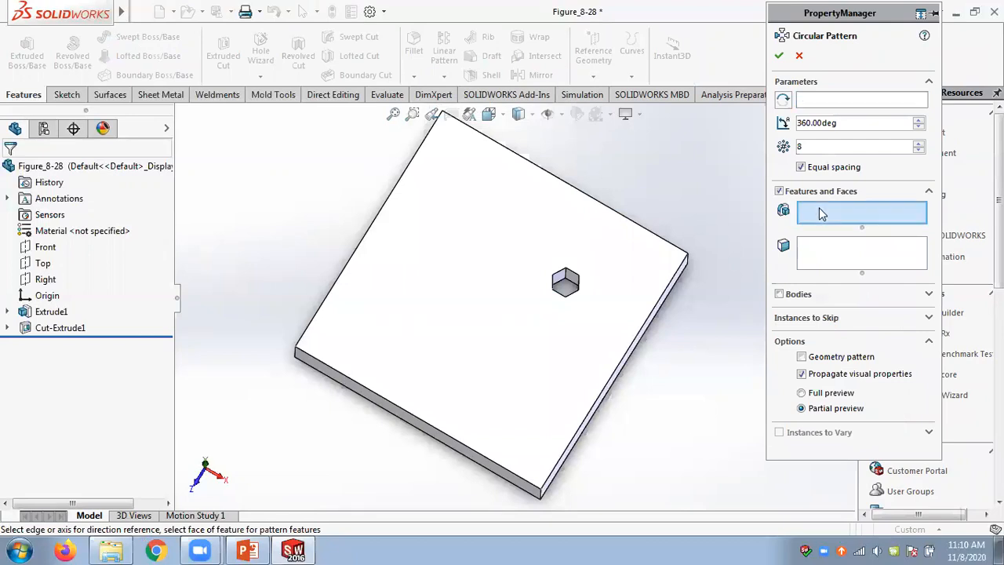
click(573, 284)
click(831, 103)
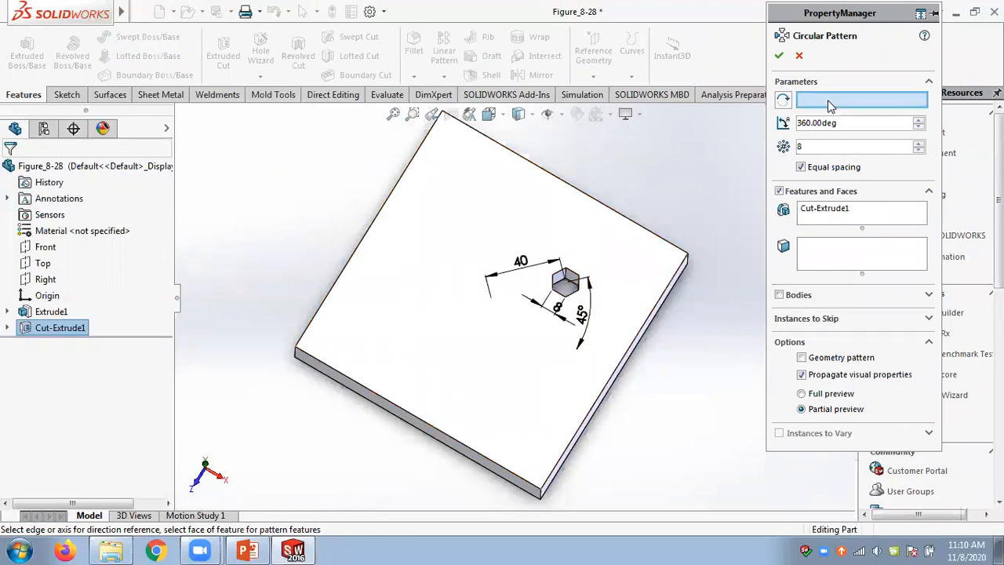
click(590, 318)
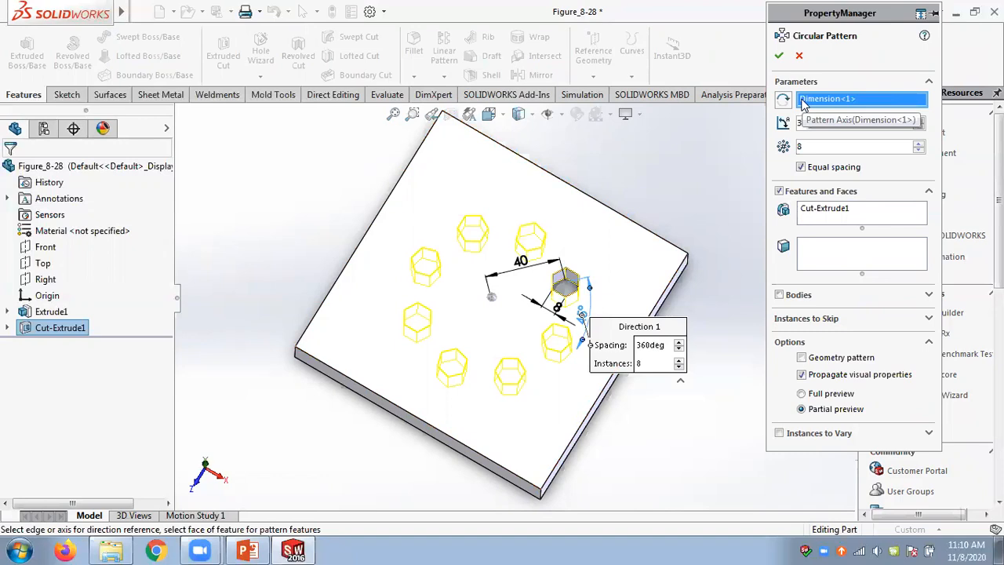
click(800, 55)
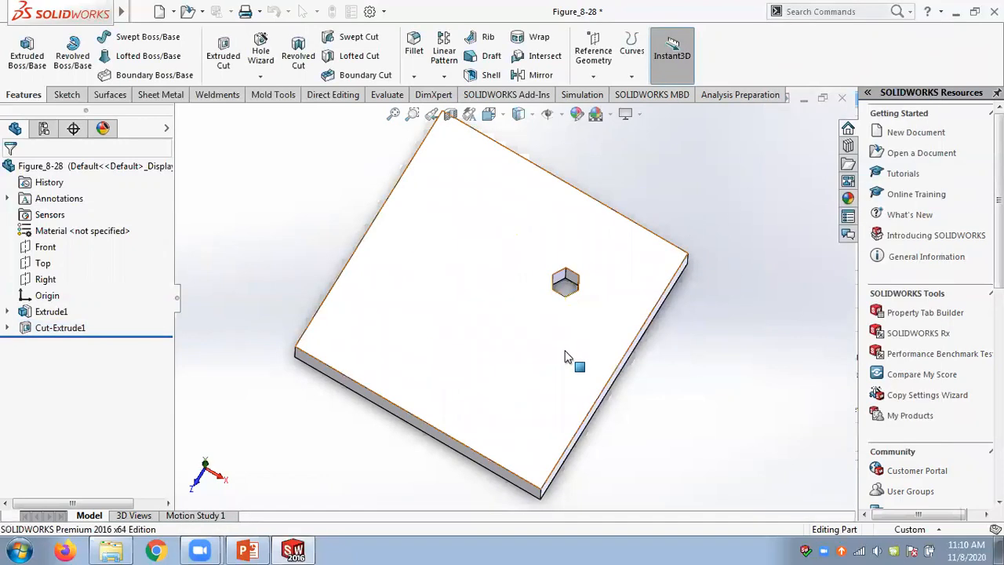
key(ctrl+7)
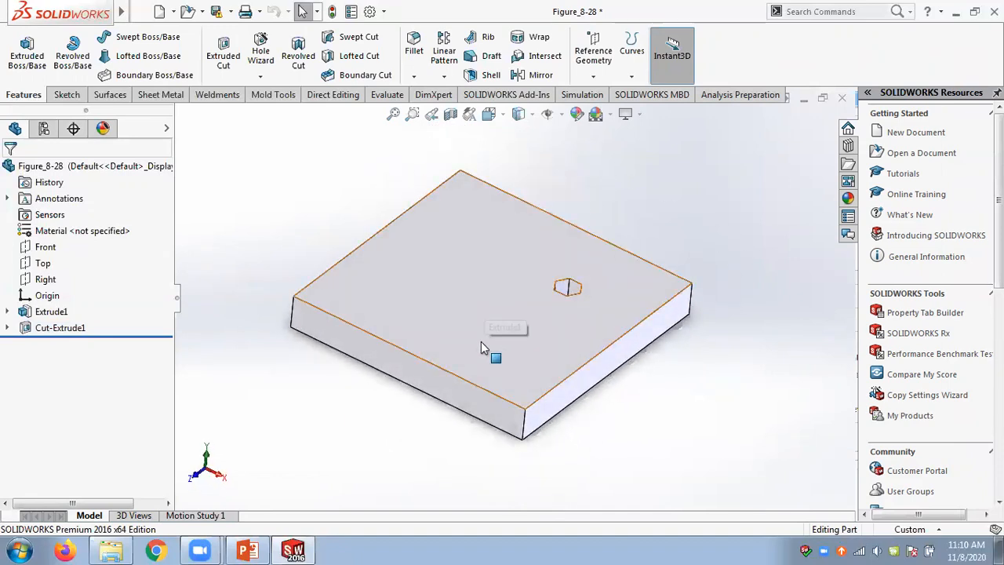
click(593, 76)
click(604, 112)
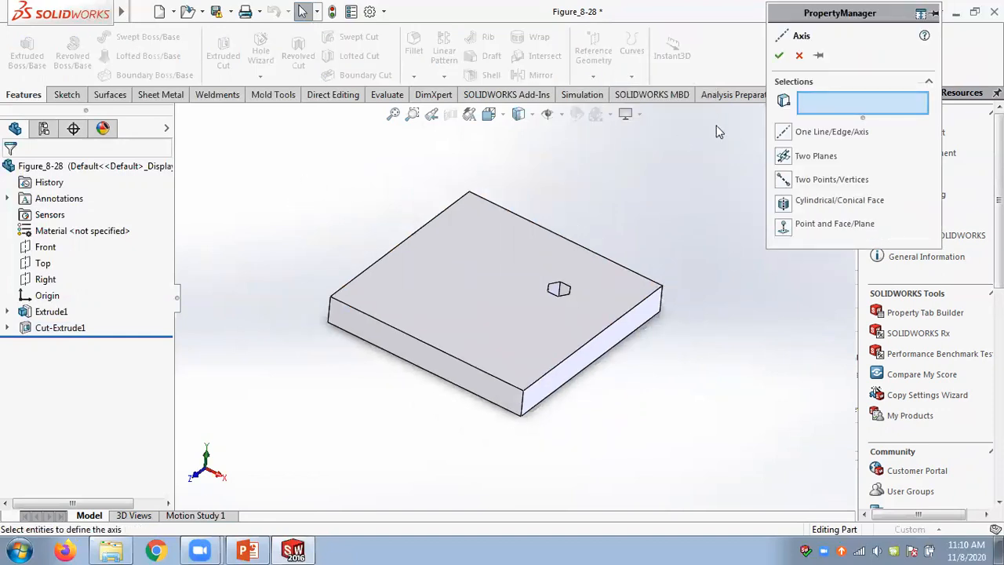
click(800, 55)
- Create a reference axis through the plate's centre from the intersection of the Front and Right planes, using the Two Planes option
click(594, 76)
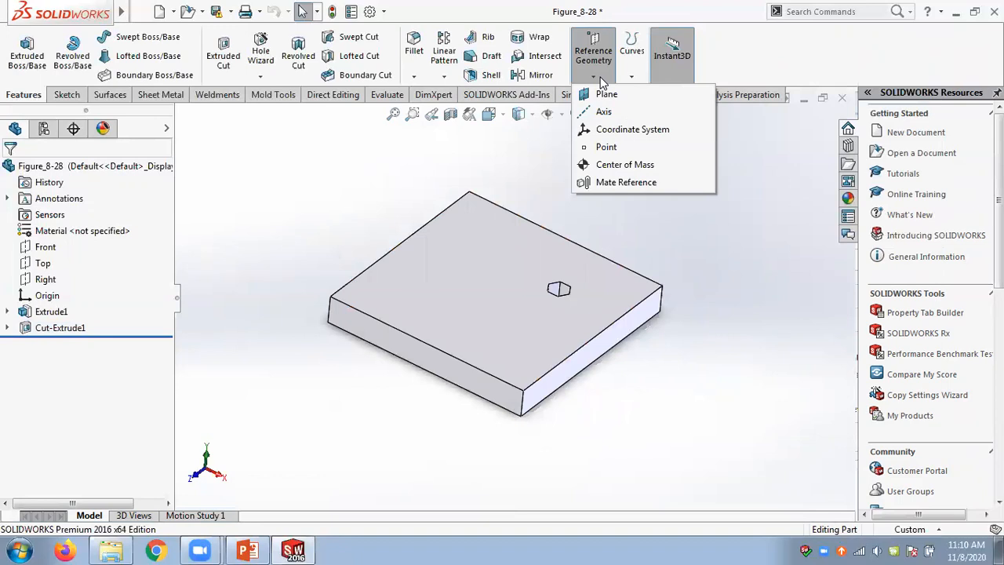
click(603, 111)
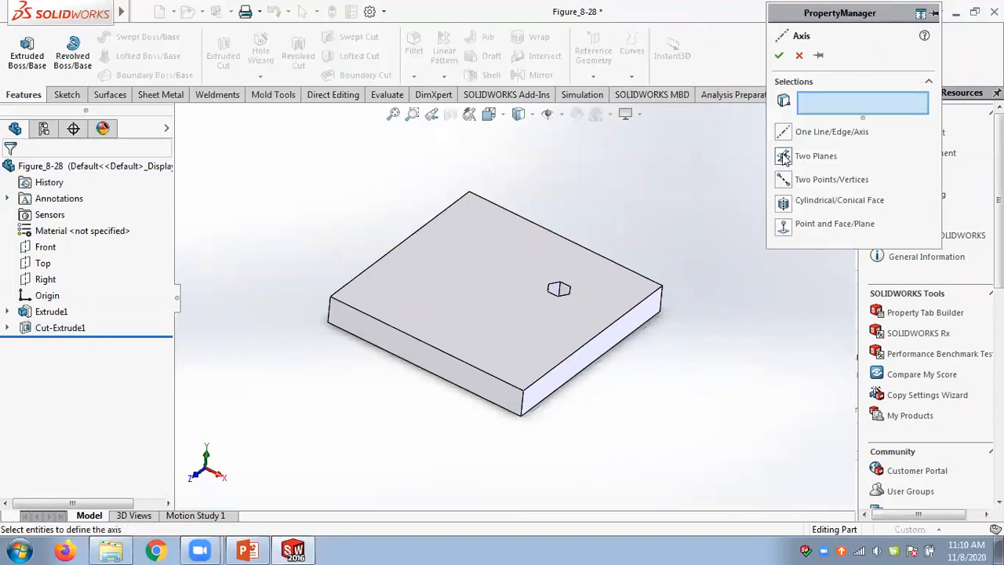
click(784, 156)
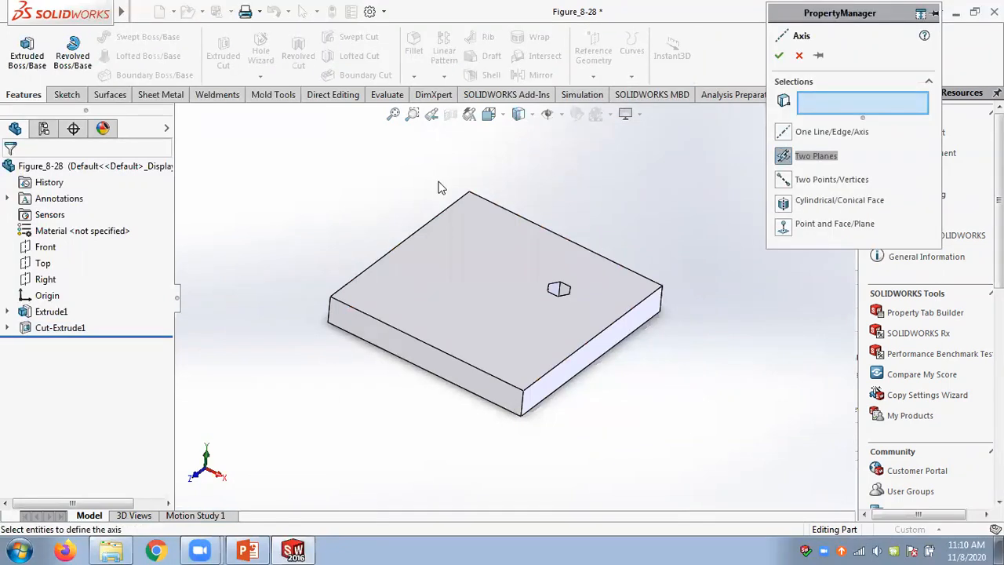
click(49, 248)
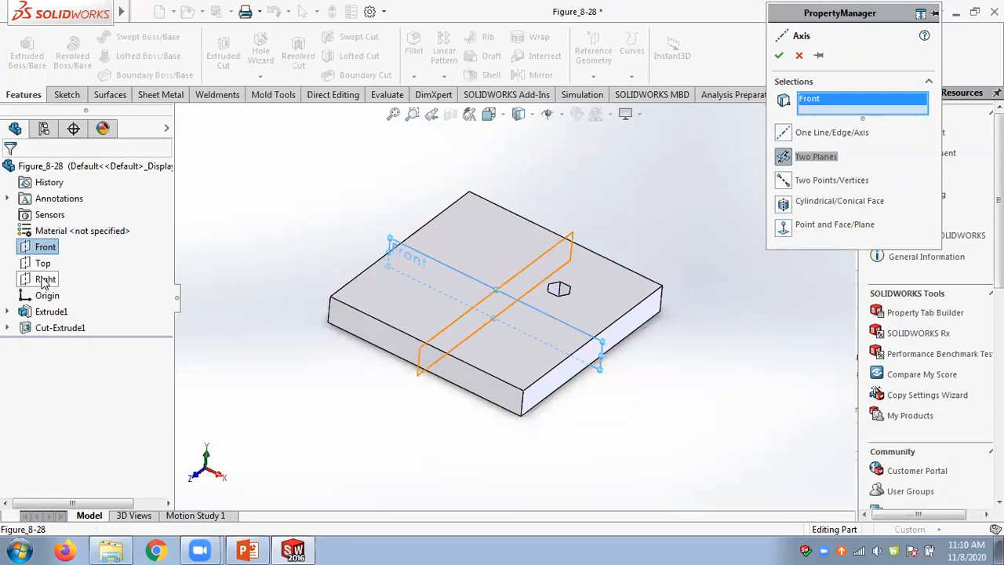
click(45, 280)
scroll(487, 313, down, 2)
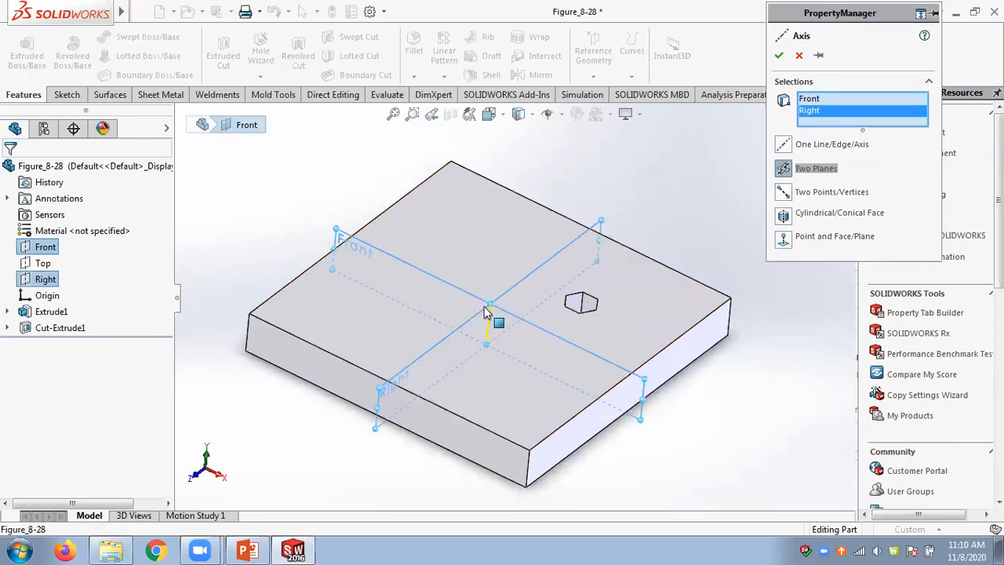
click(779, 54)
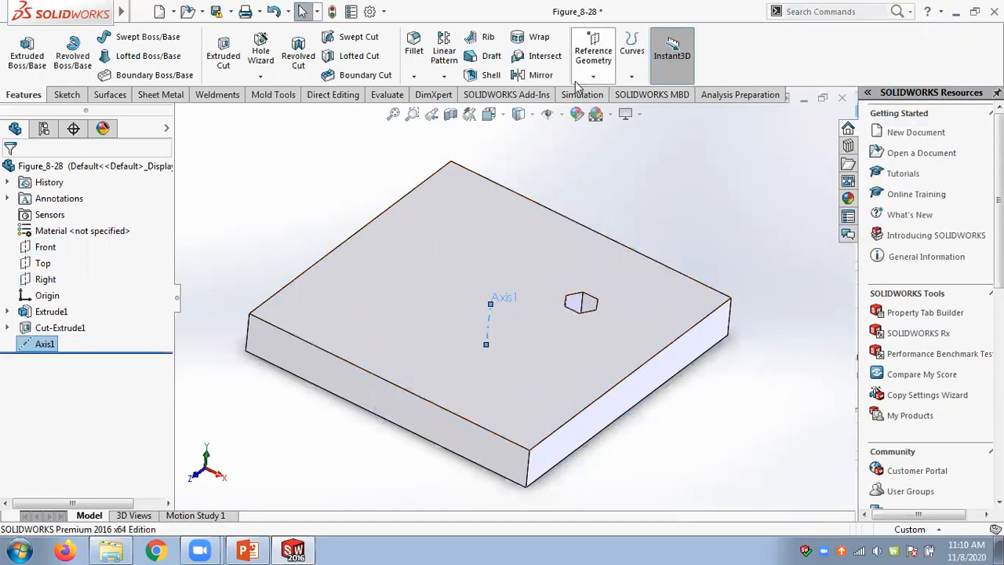
- Create a circular pattern of the hexagonal cut around Axis1 with 8 equally spaced instances over 360 degrees
click(444, 75)
click(444, 75)
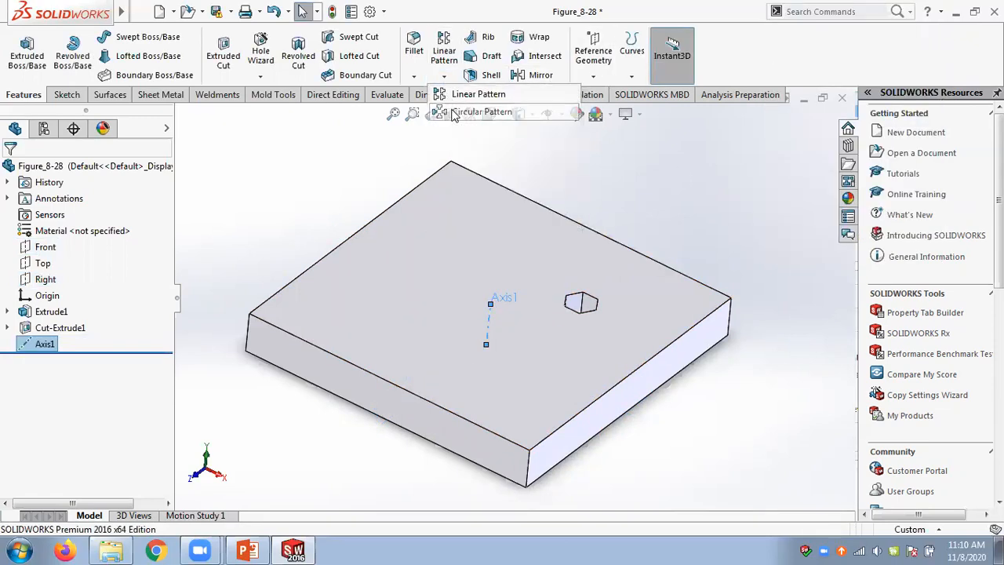
click(813, 103)
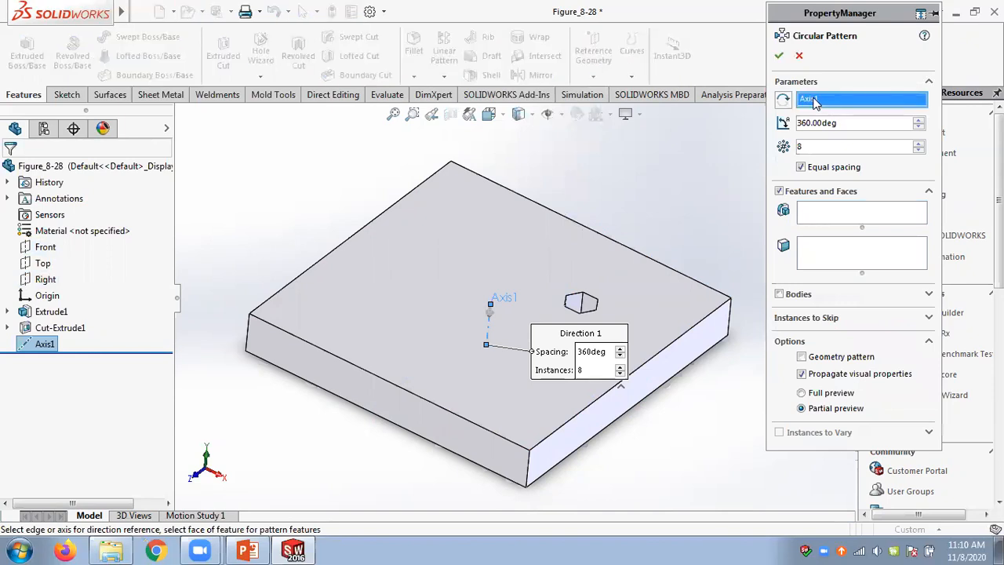
click(836, 218)
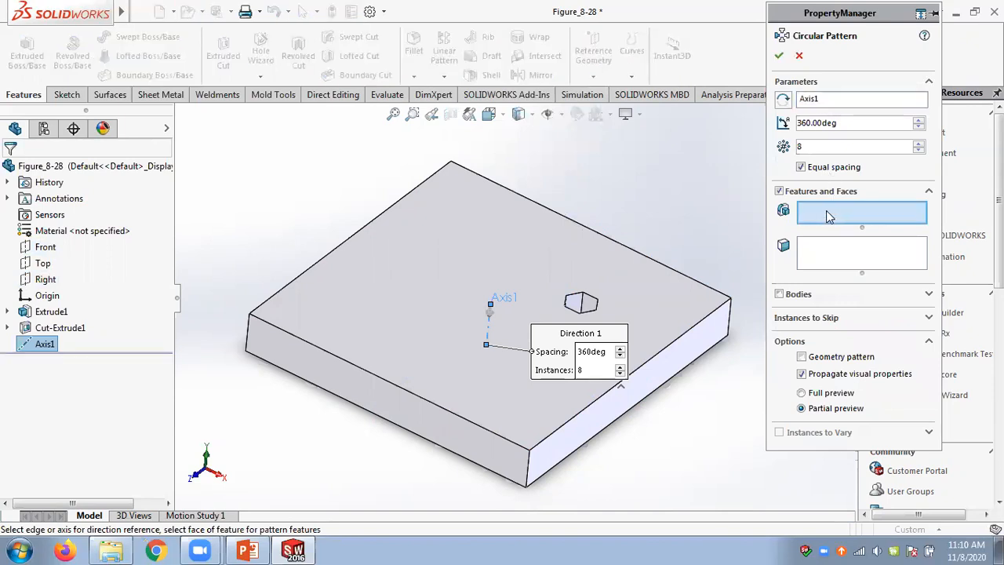
click(584, 309)
middle_drag(601, 271, 585, 313)
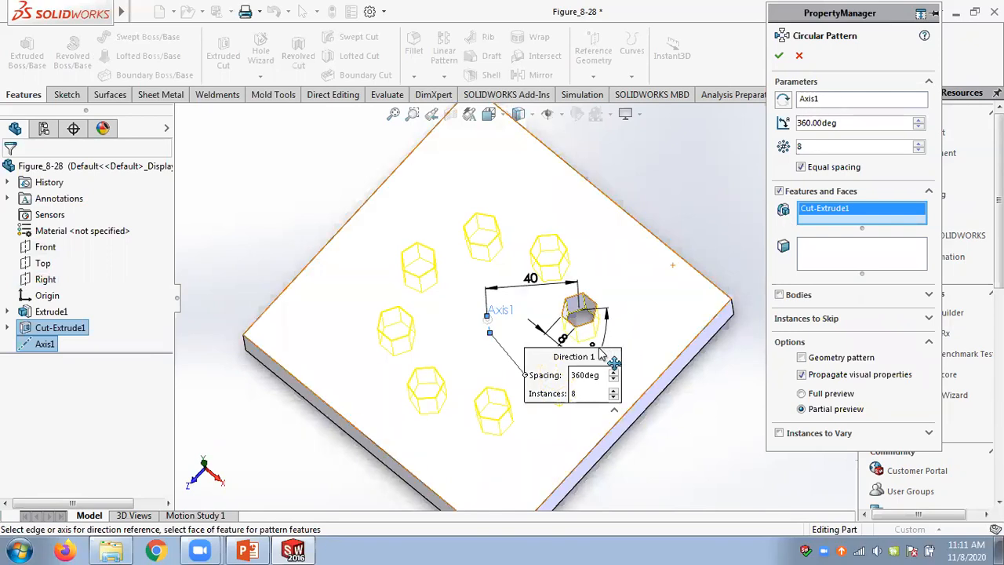
click(780, 57)
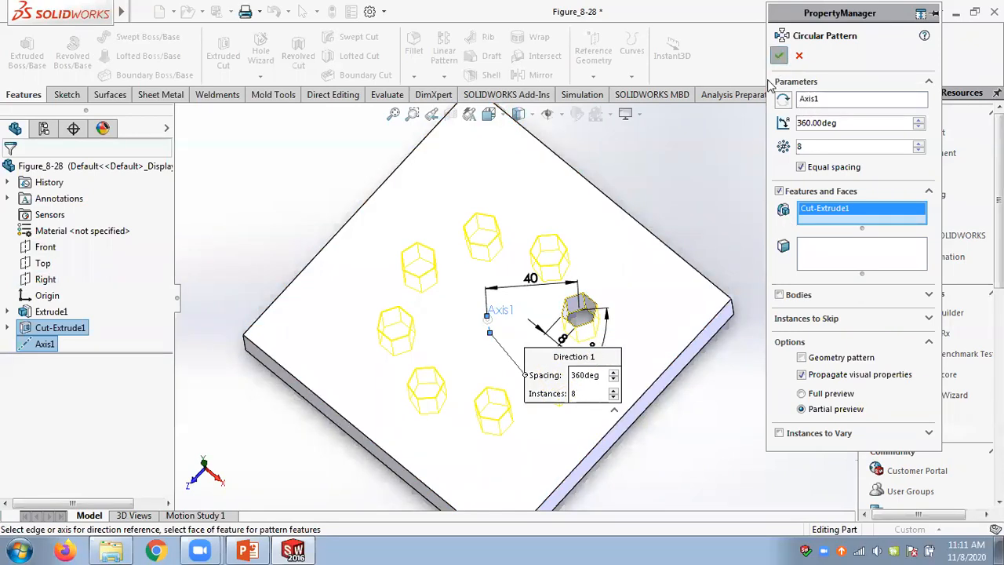
key(ctrl+7)
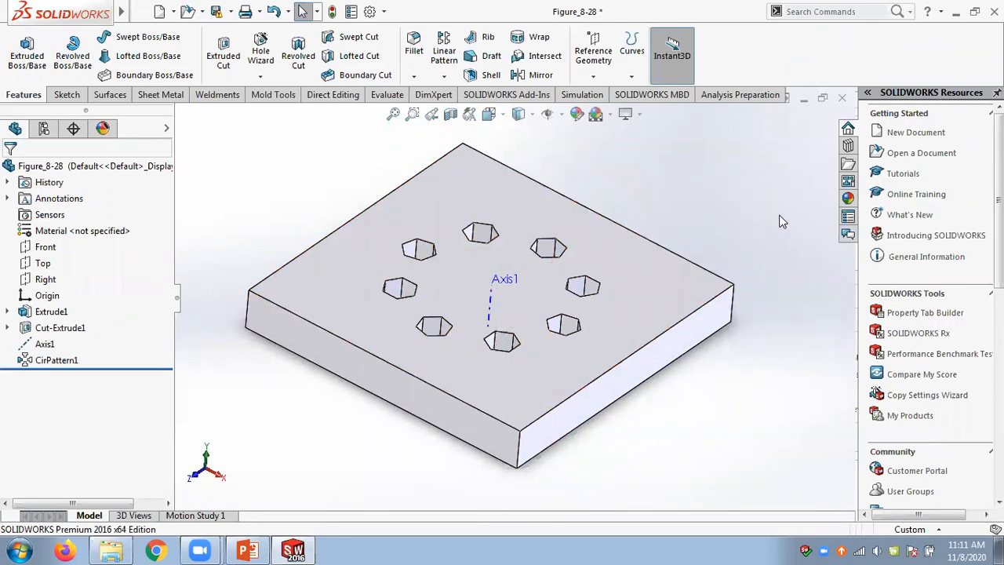
- Start a Circular Pattern and examine its axis, angle, instance count, and features and faces settings
click(444, 75)
click(460, 112)
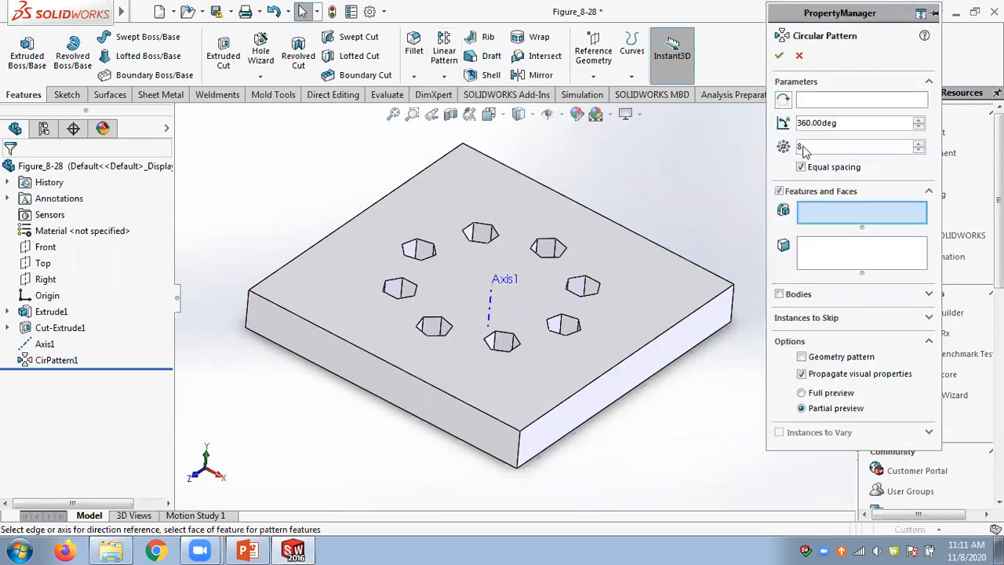
click(808, 102)
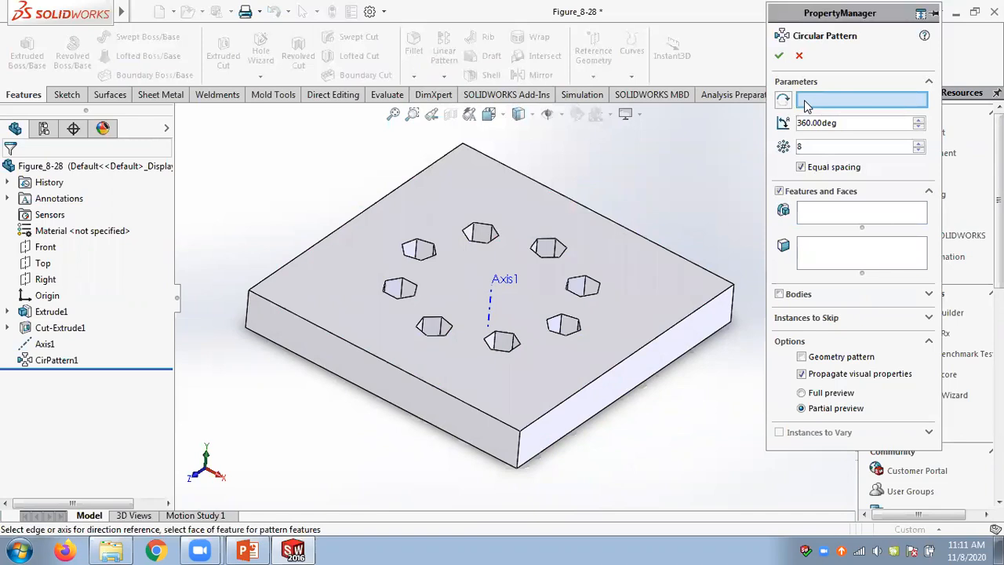
click(806, 124)
click(819, 214)
click(820, 255)
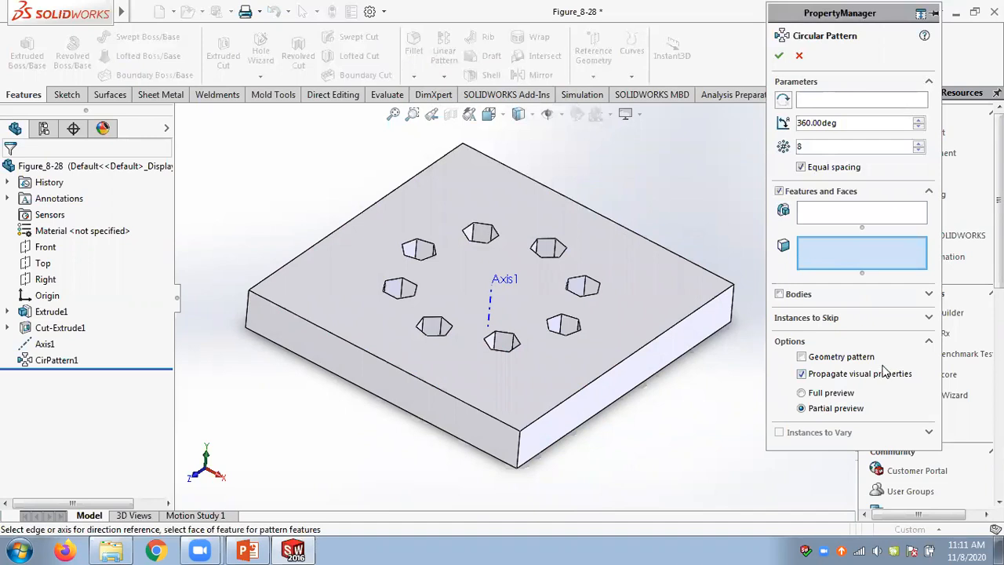
middle_drag(610, 259, 621, 231)
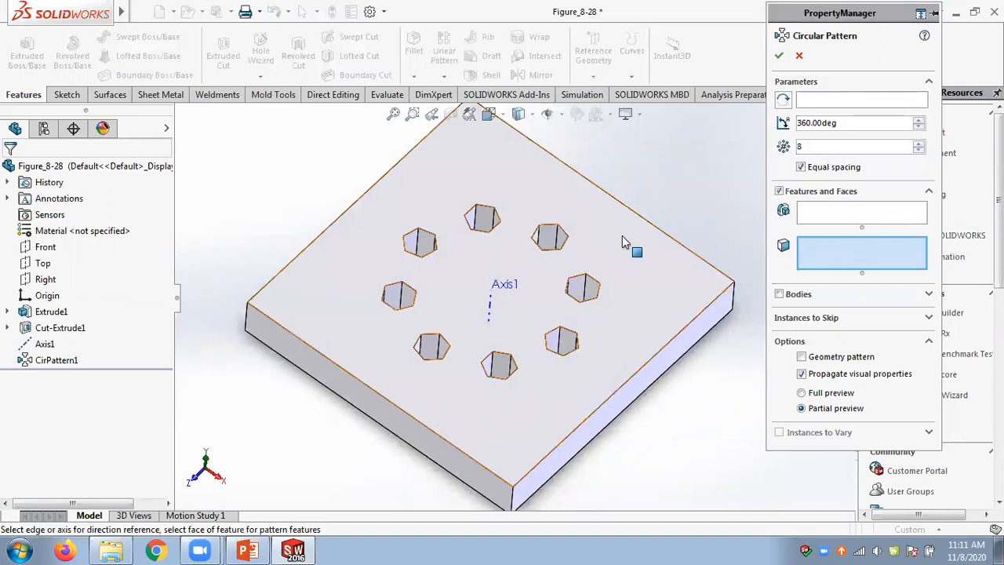
- Switch to PowerPoint, view the Creating Rib Features slide, and return to SOLIDWORKS
click(247, 549)
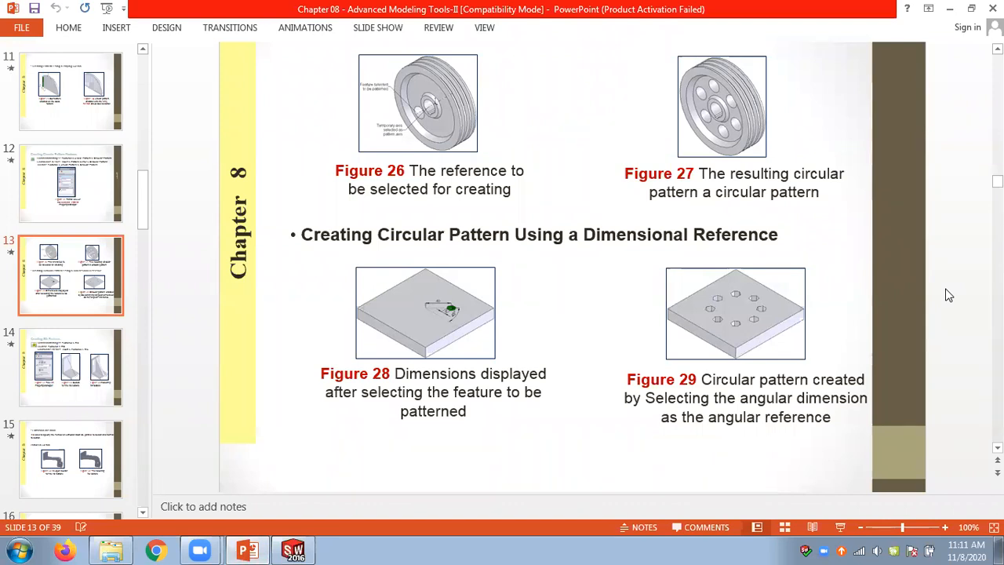
scroll(948, 295, down, 3)
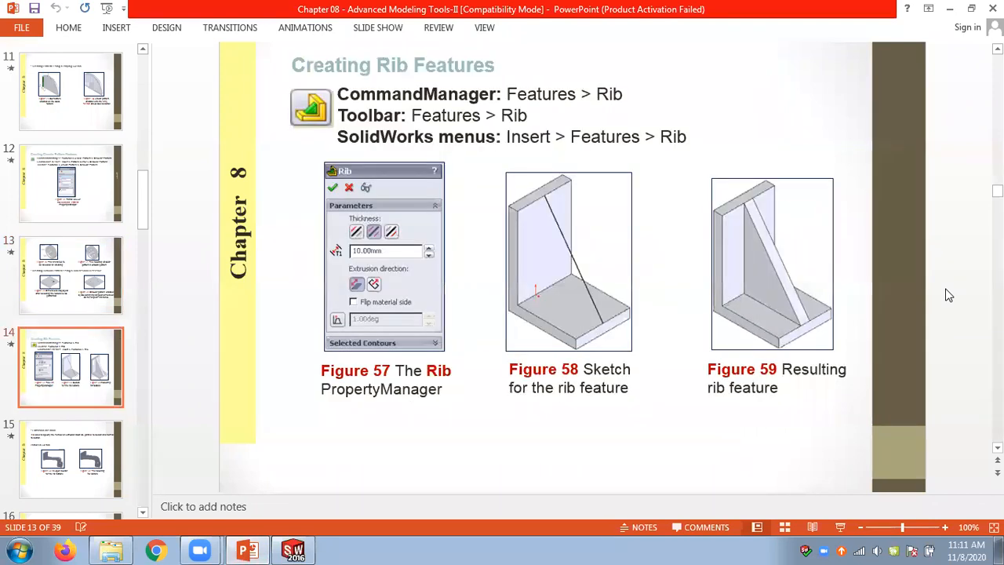
click(293, 551)
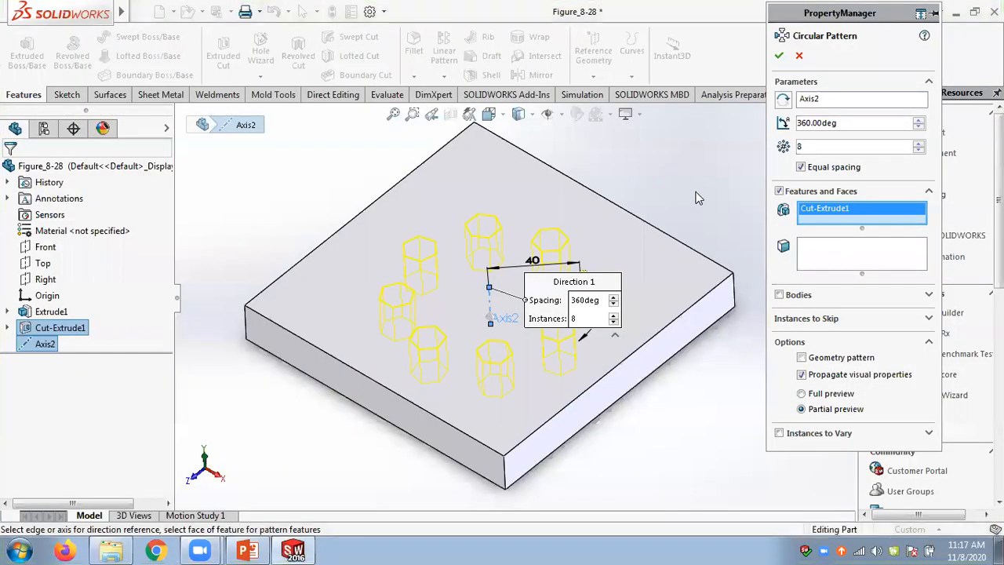
- Cancel the pending circular pattern of the hexagonal cut and close the plate part Figure_8-28
click(800, 55)
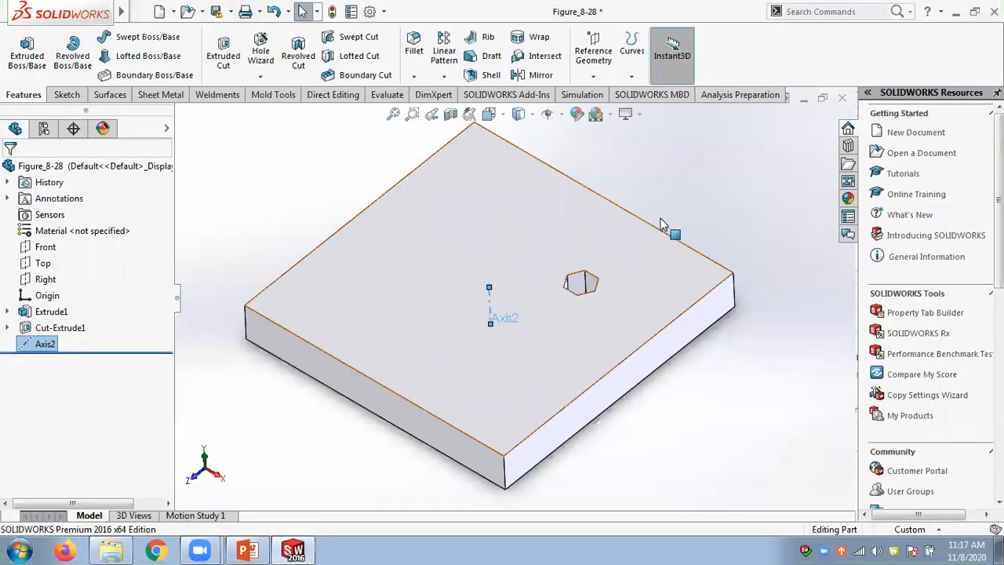
click(842, 97)
click(523, 303)
click(877, 549)
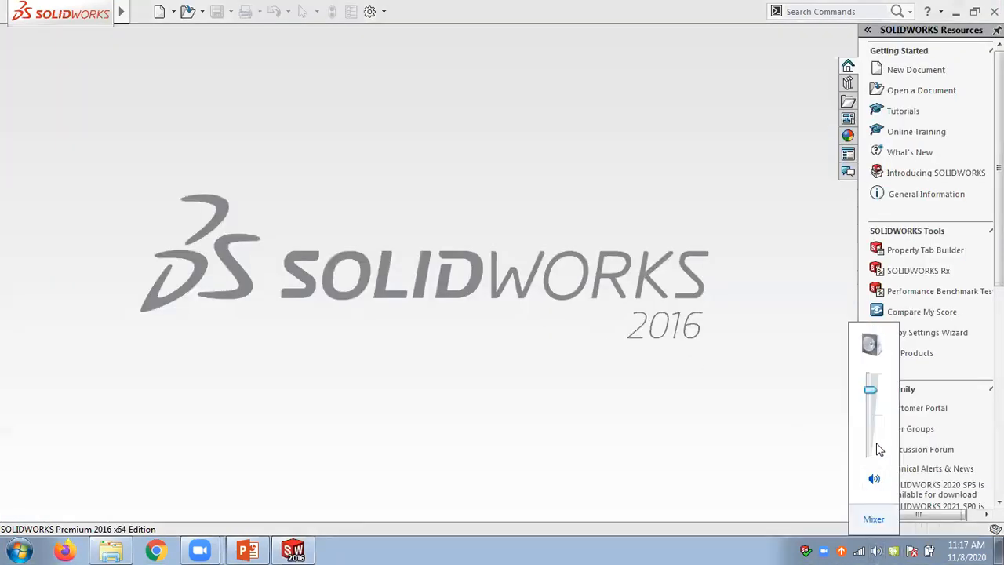
- Glance at the rib slide in PowerPoint and open the part Figure_8-58 and 59 from the Chap 08 folder in SOLIDWORKS
click(248, 550)
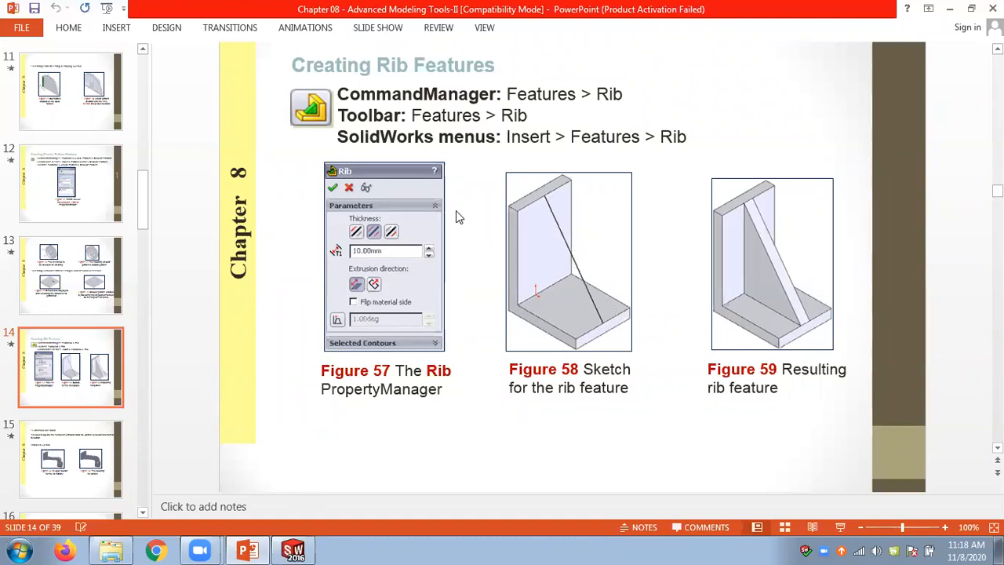
click(258, 549)
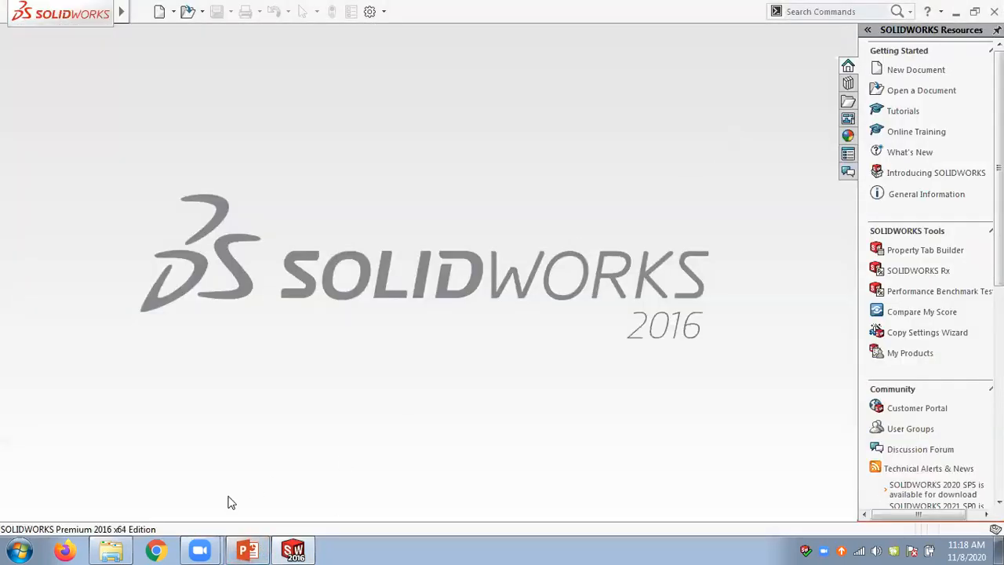
click(202, 11)
click(210, 32)
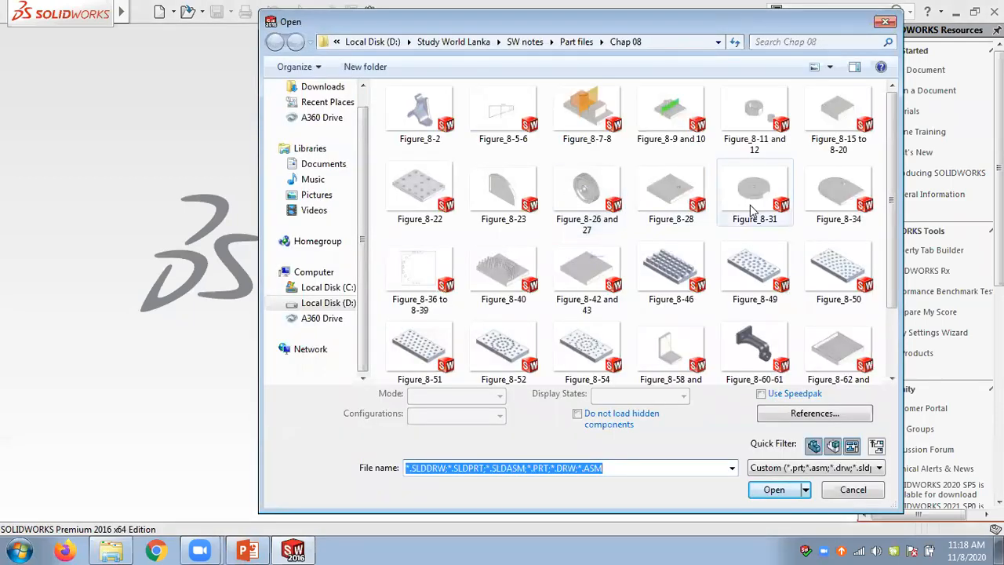
scroll(759, 318, down, 2)
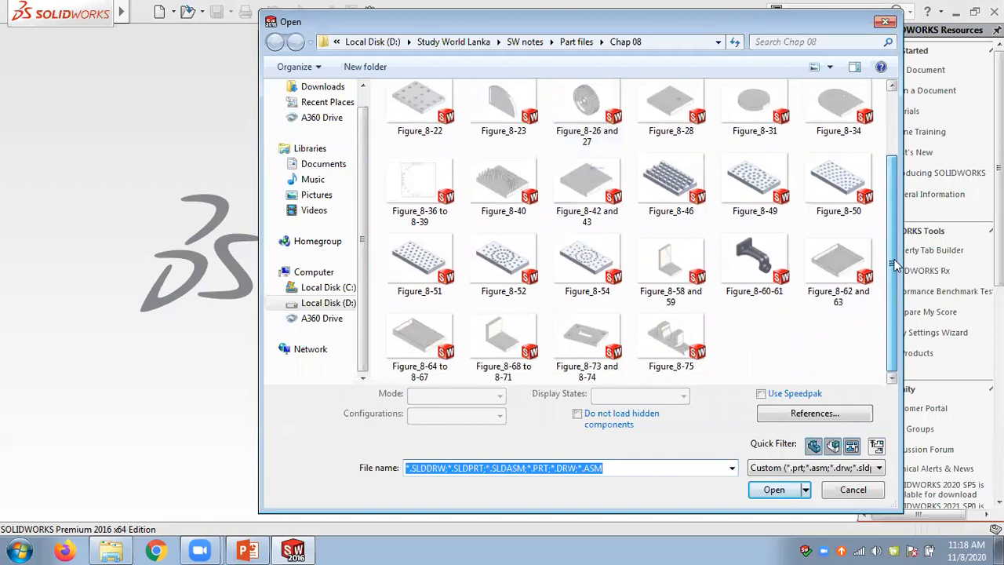
double_click(667, 263)
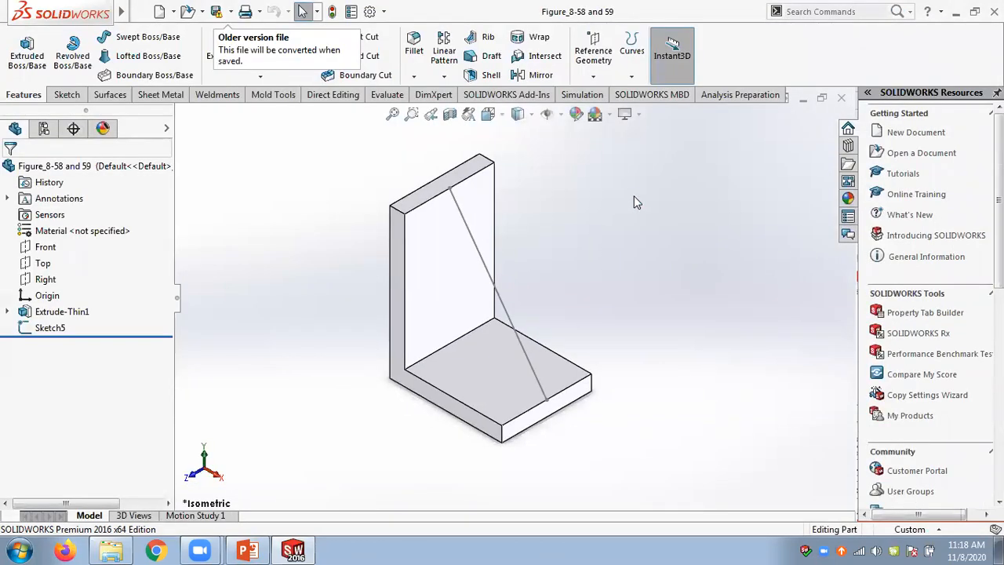
- Delete the existing diagonal line sketch Sketch5 from the L-shaped bracket
click(444, 76)
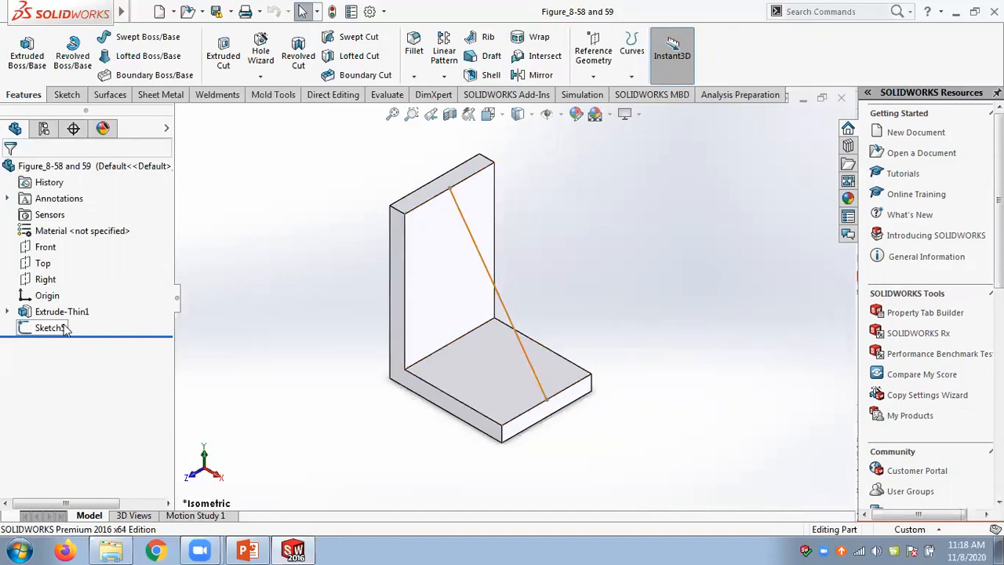
click(44, 250)
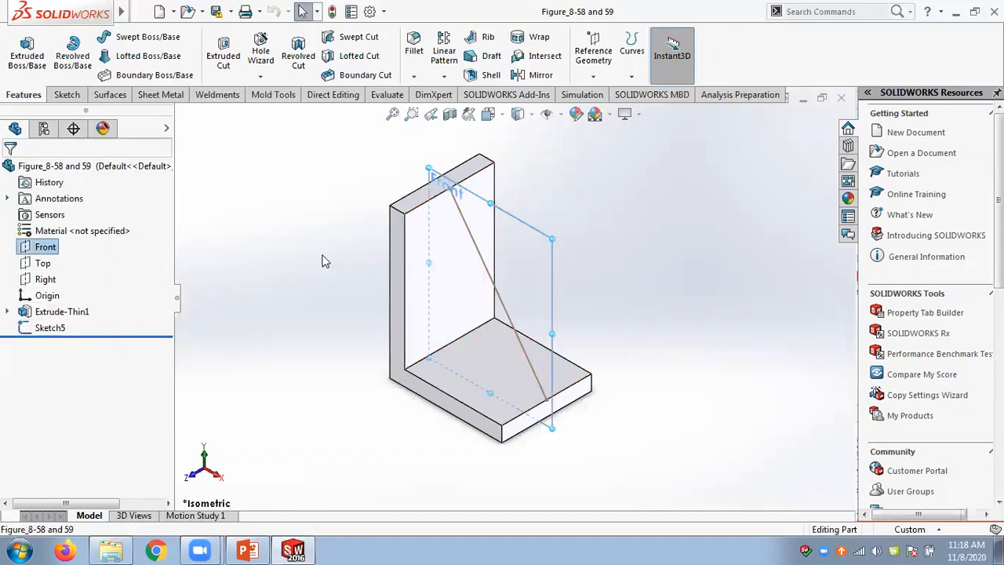
mouse_move(582, 276)
middle_down()
mouse_move(488, 291)
mouse_move(605, 239)
middle_up()
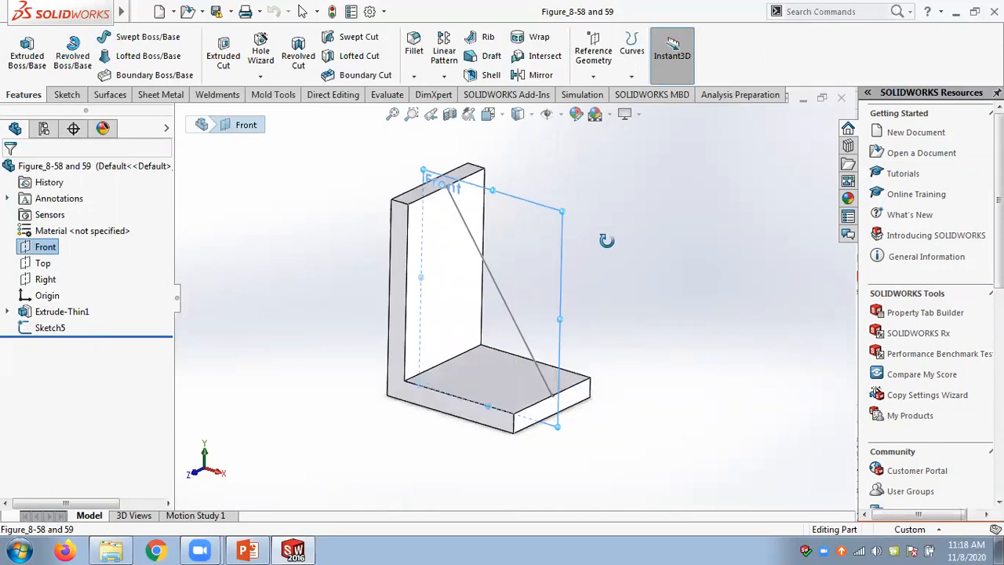
right_click(52, 327)
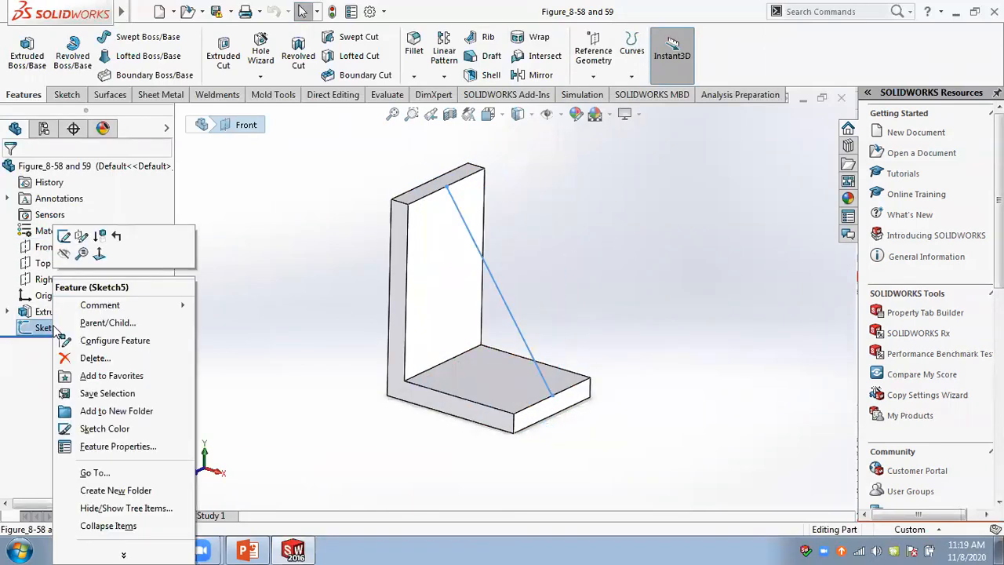
click(102, 358)
key(Return)
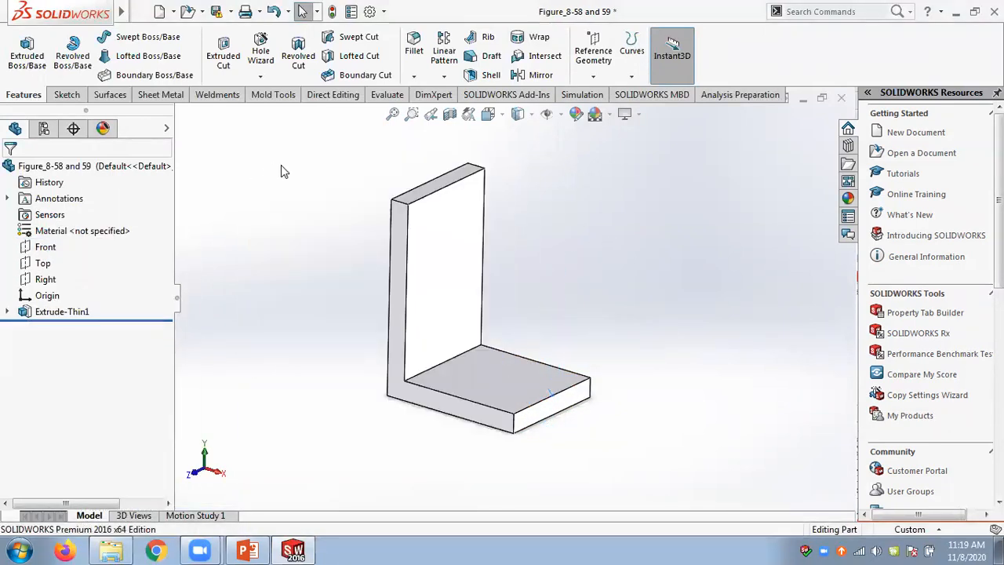
- Start a new sketch on the bracket's Front plane and orient the view normal to it
click(47, 247)
middle_drag(340, 186, 323, 201)
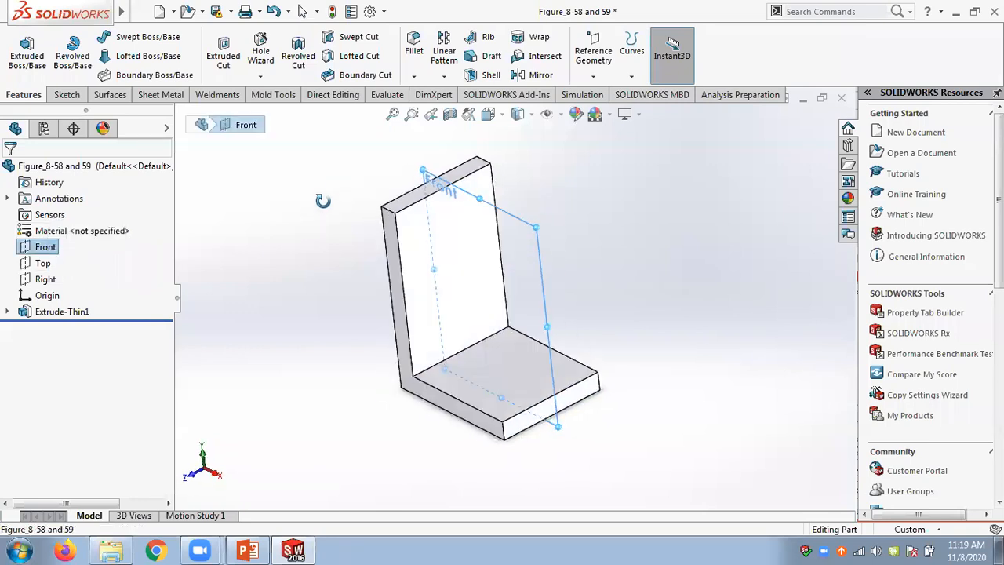
right_click(46, 251)
click(65, 234)
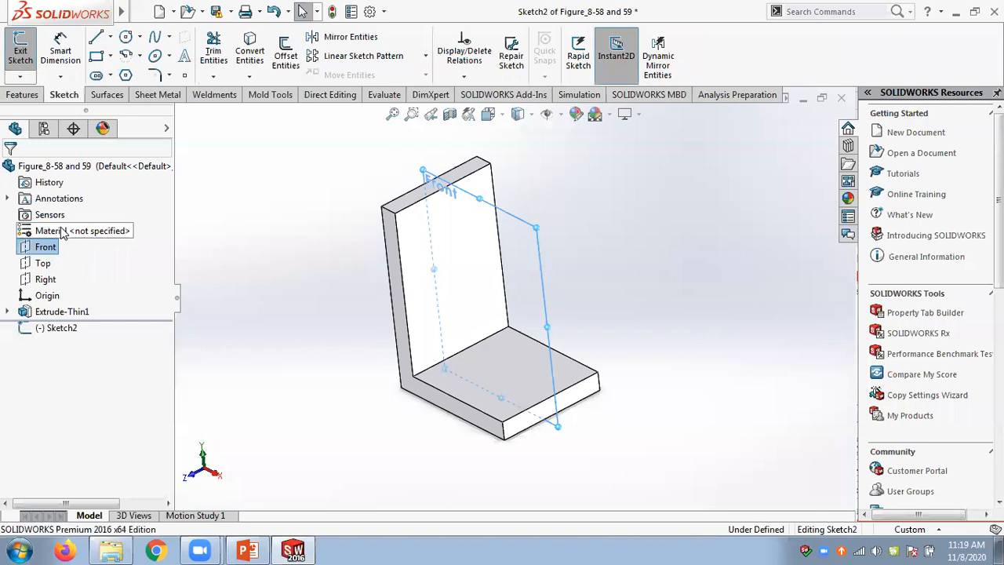
click(69, 327)
click(96, 307)
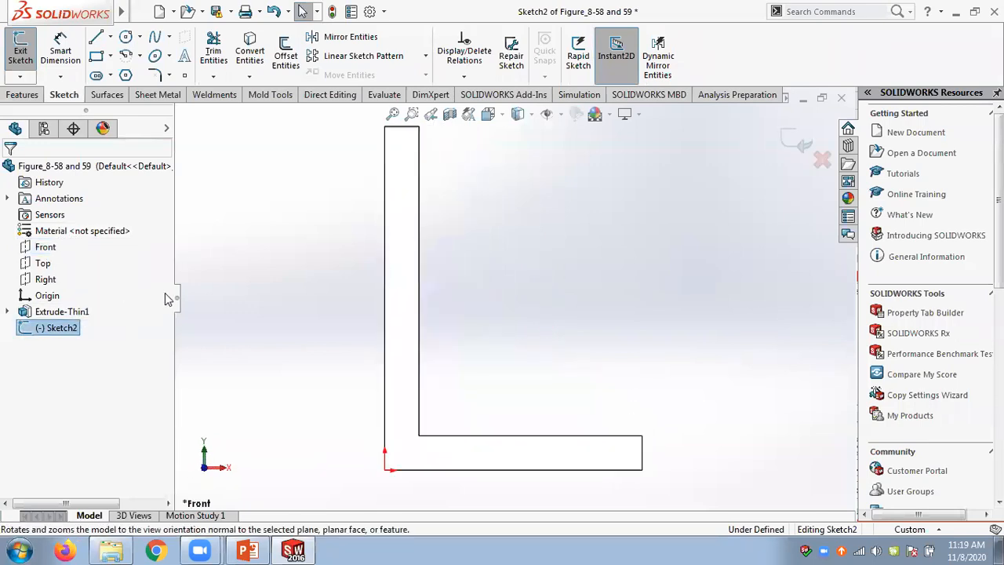
- Sketch a diagonal line from the top inner corner of the vertical wall to the upper outer corner of the base
click(95, 37)
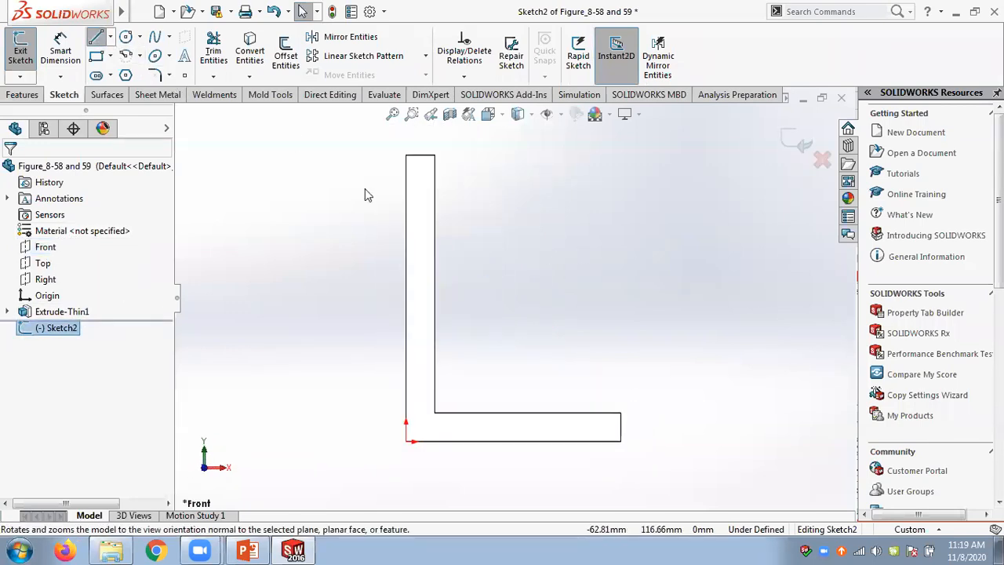
click(434, 155)
click(620, 411)
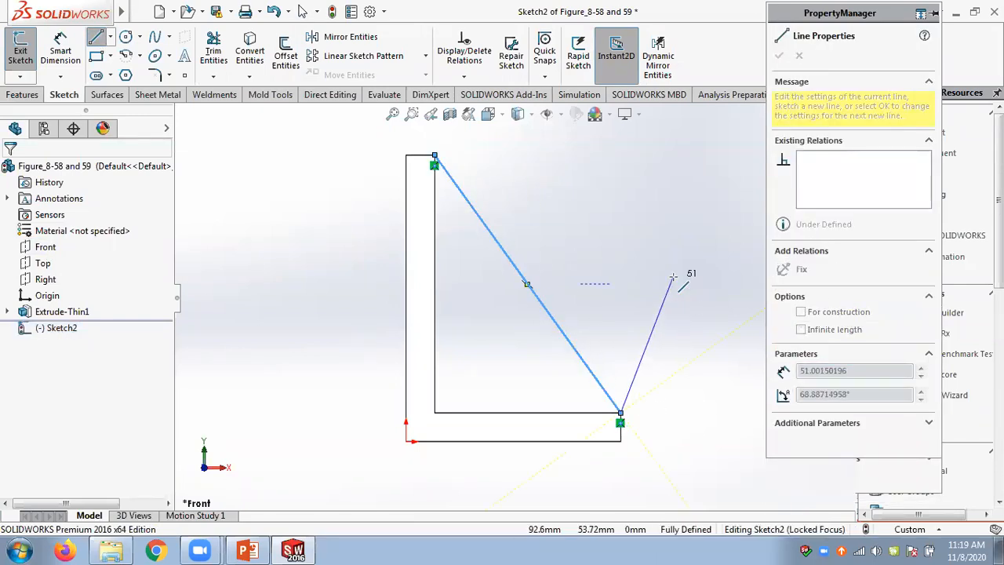
middle_drag(673, 276, 601, 329)
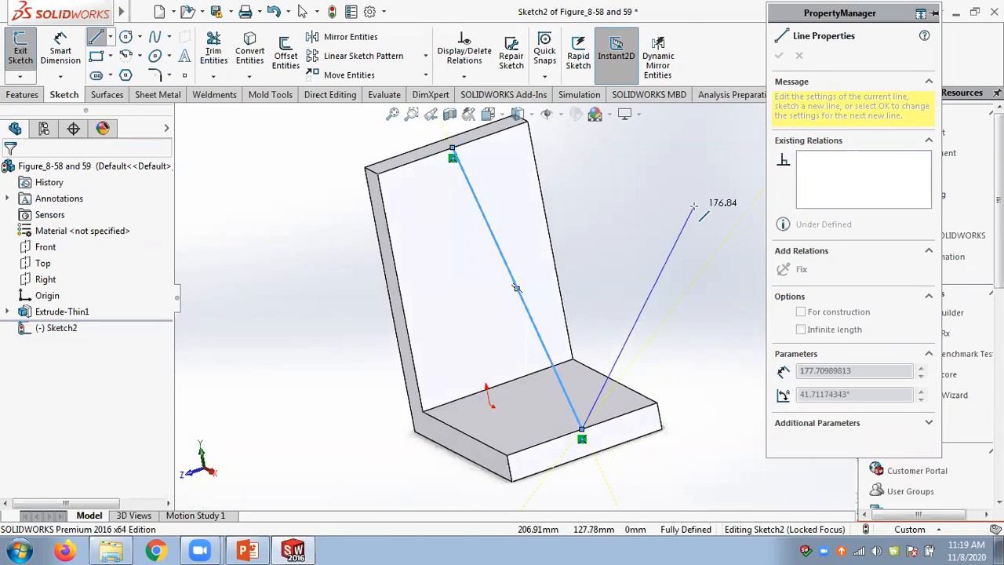
key(Escape)
middle_drag(701, 269, 722, 293)
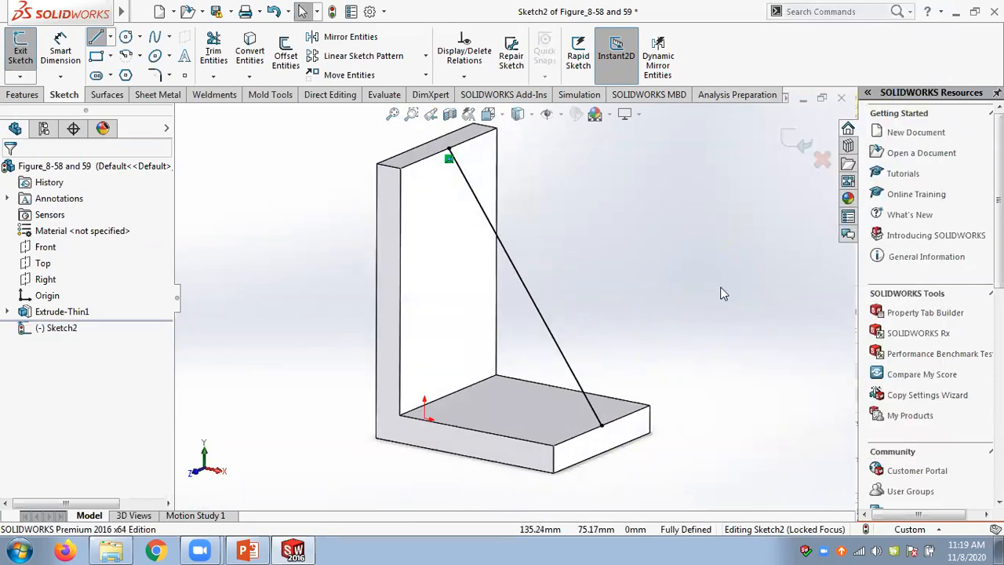
- Start a Rib feature from the diagonal line sketch with a both-sides thickness of 10 mm
scroll(723, 290, up, 2)
click(22, 94)
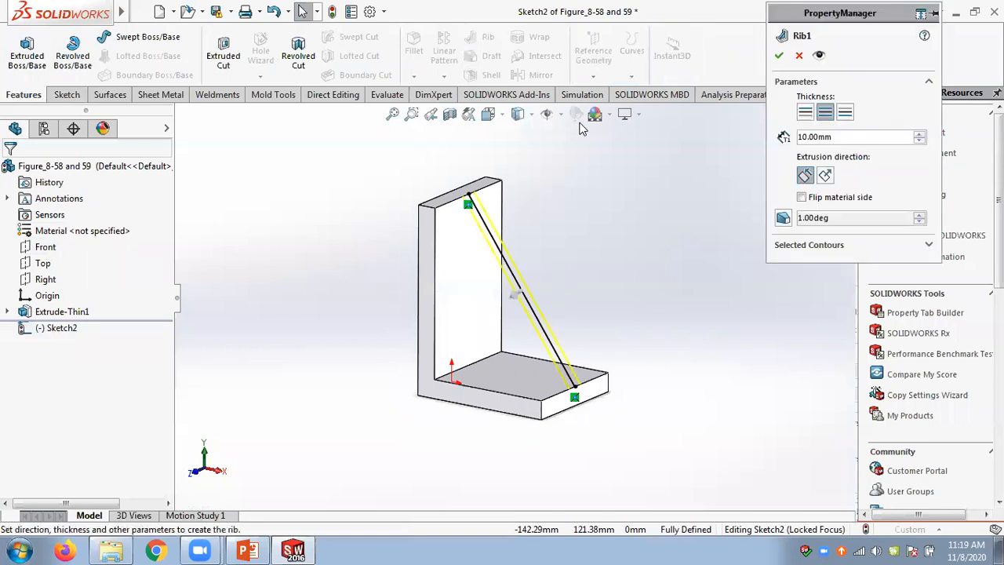
middle_drag(649, 309, 610, 325)
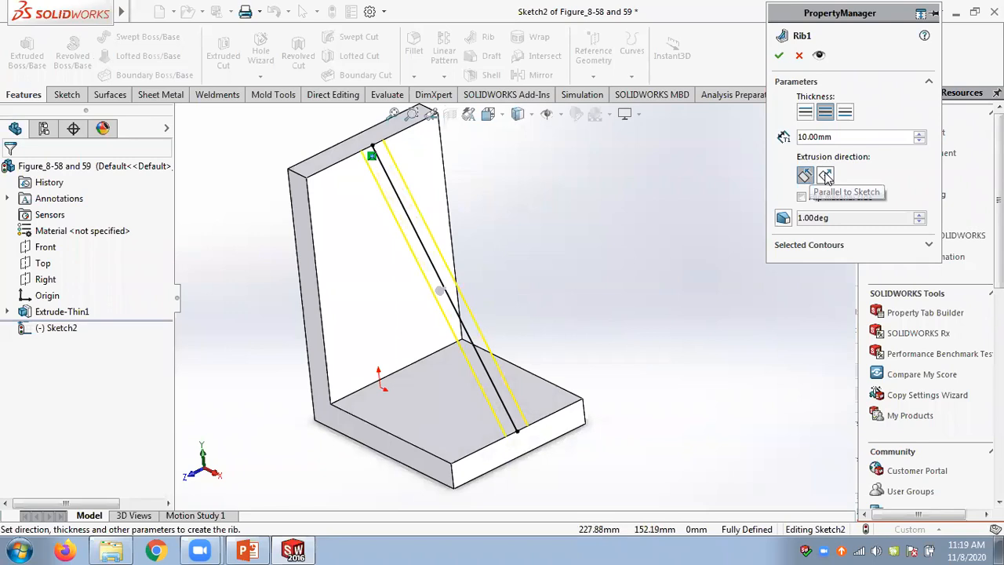
- Try to create the rib with the Normal to Sketch extrusion direction and Linear type, and restore Parallel to Sketch
click(826, 177)
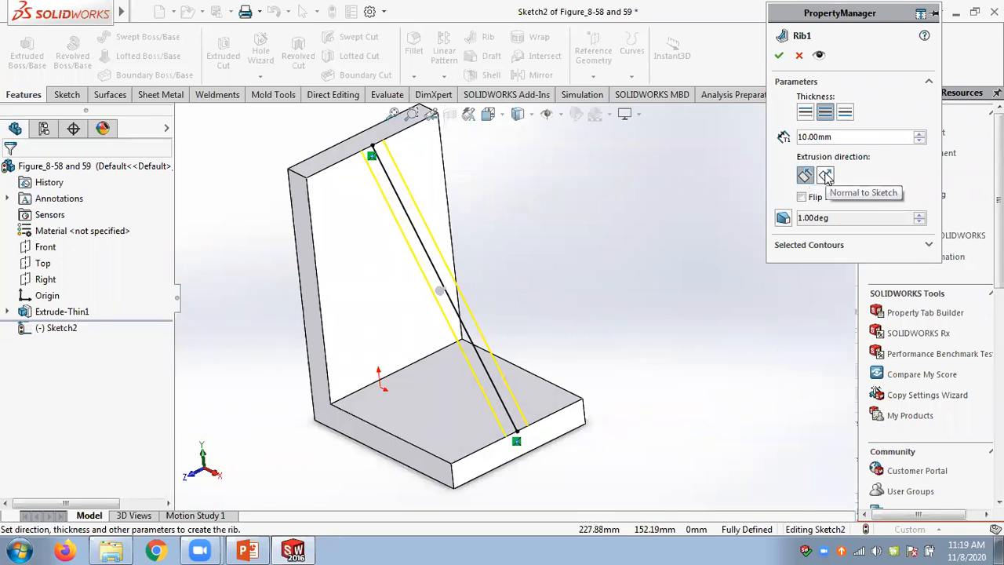
click(826, 176)
middle_drag(568, 204, 541, 241)
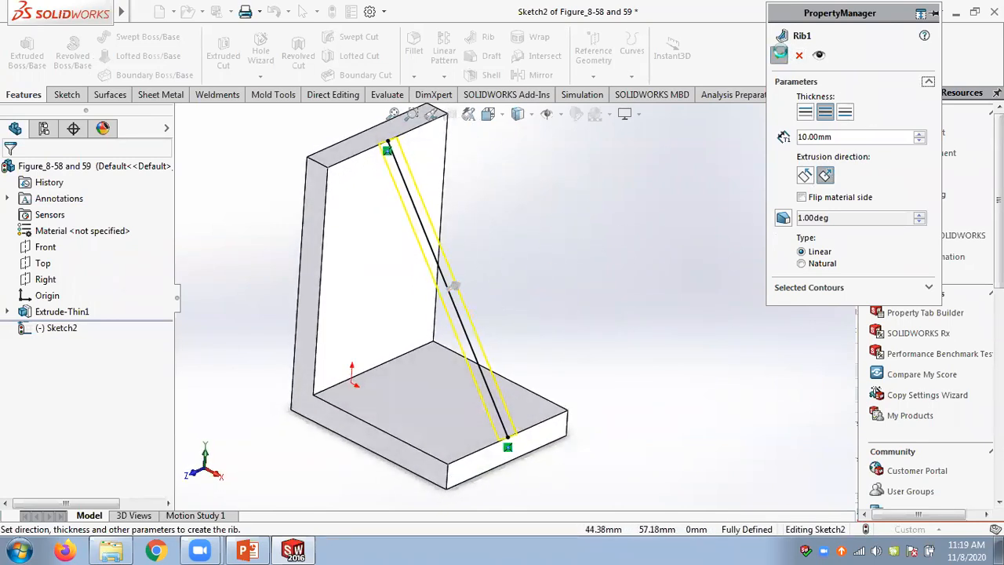
click(779, 54)
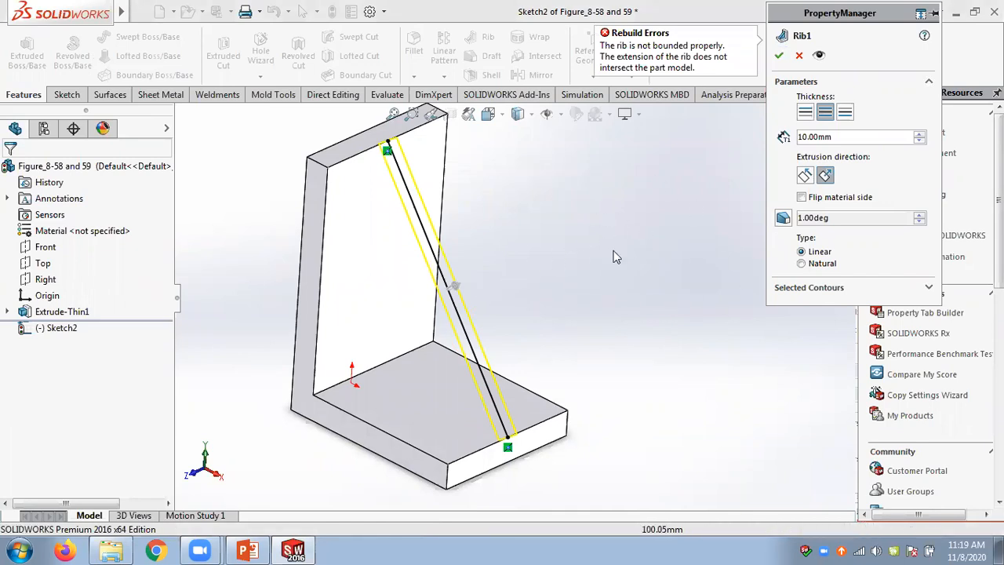
click(805, 176)
- Try to create the rib with its material side flipped, and turn the flip off again
mouse_move(640, 235)
middle_down()
mouse_move(688, 195)
mouse_move(674, 201)
middle_up()
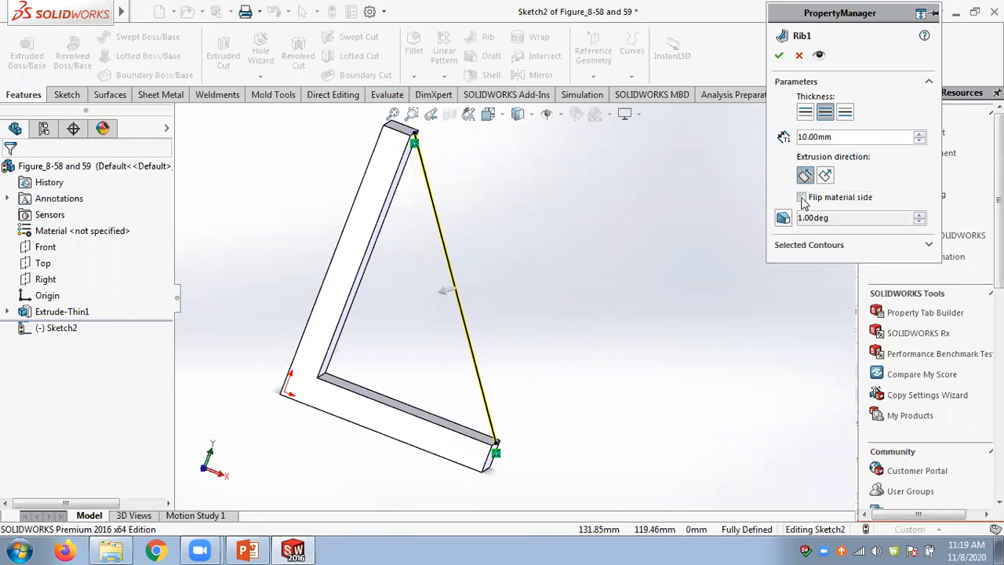
click(779, 55)
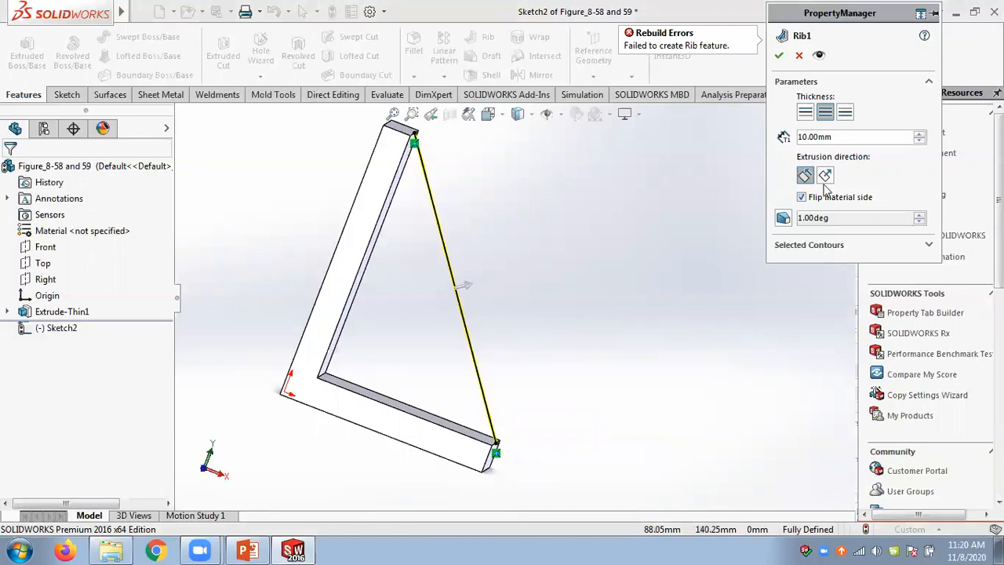
click(802, 199)
- Preview the rib thickness on each single side, restore Both Sides at 10 mm with the material side unflipped, and create the rib
middle_drag(601, 261, 476, 264)
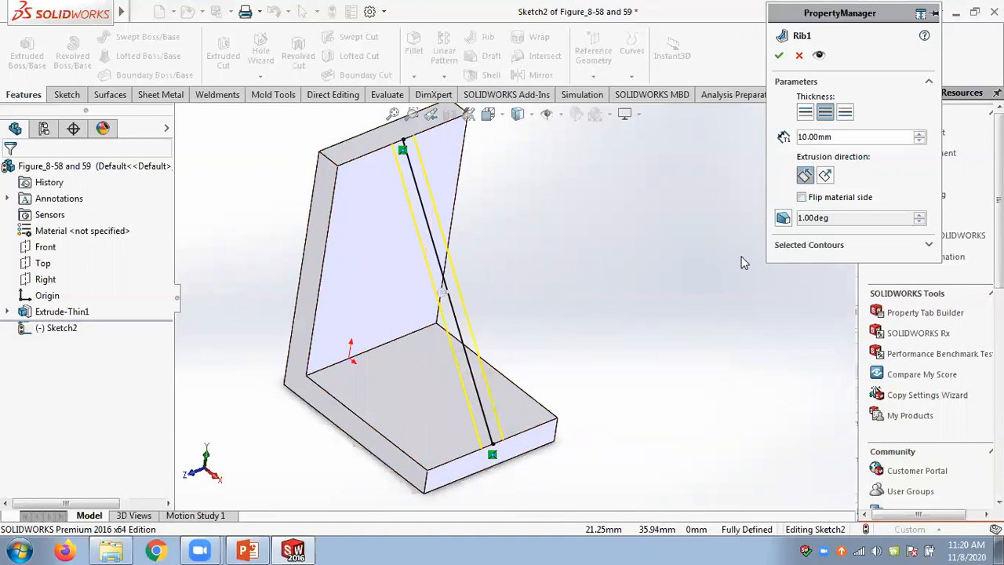
drag(841, 136, 797, 135)
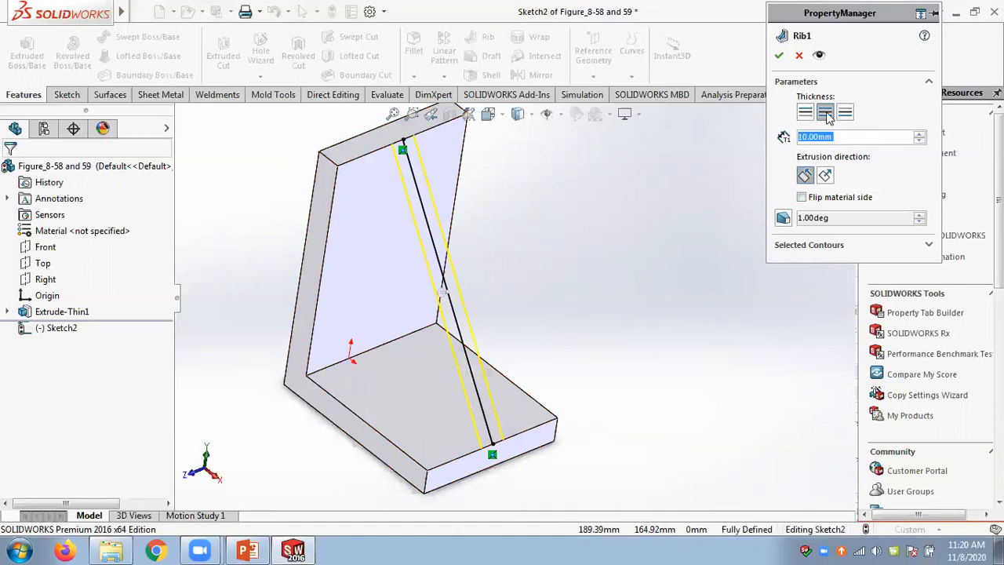
click(811, 115)
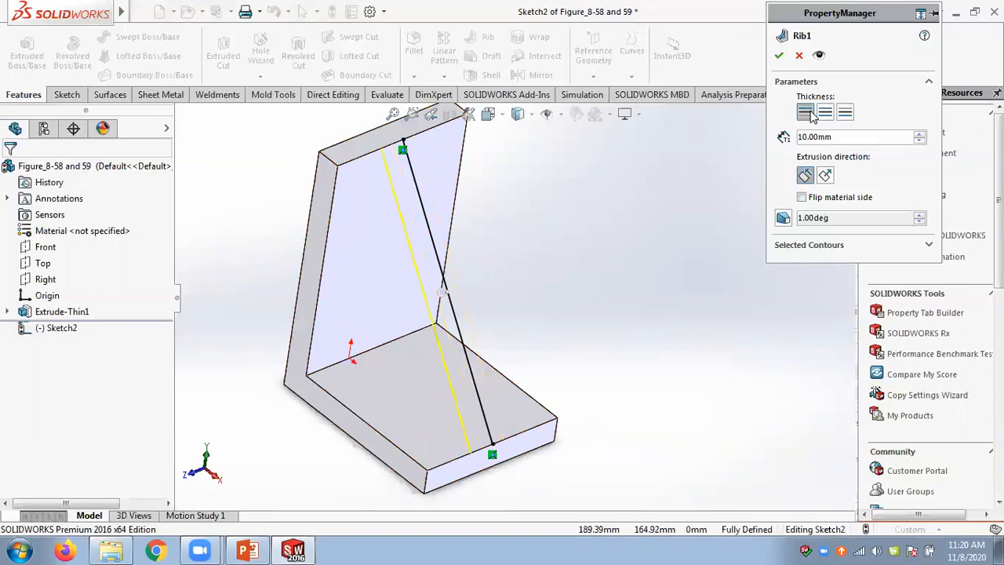
click(845, 113)
click(827, 113)
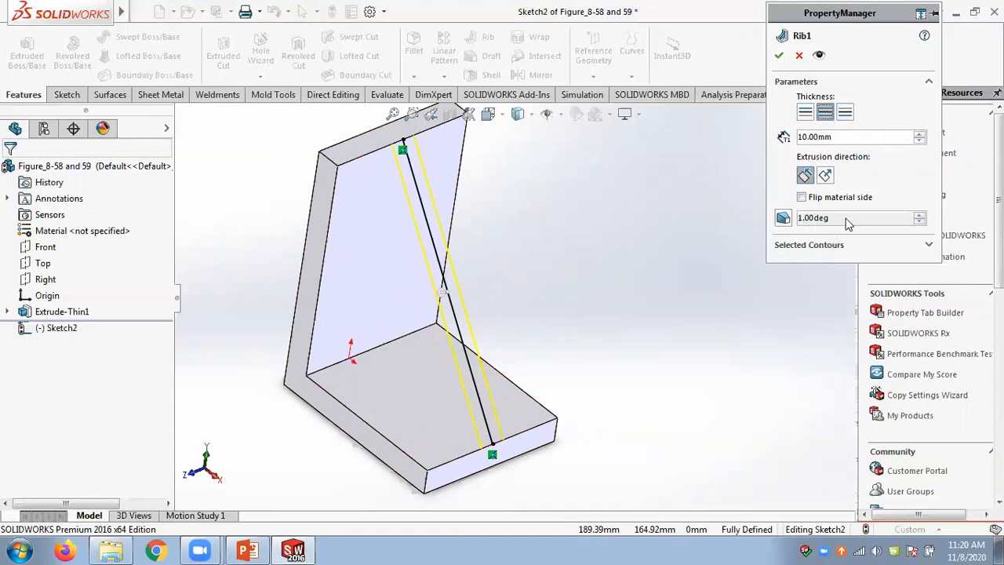
click(778, 55)
middle_drag(595, 234, 549, 199)
- Edit the rib to add a 4-degree outward draft measured at the sketch plane
right_click(46, 335)
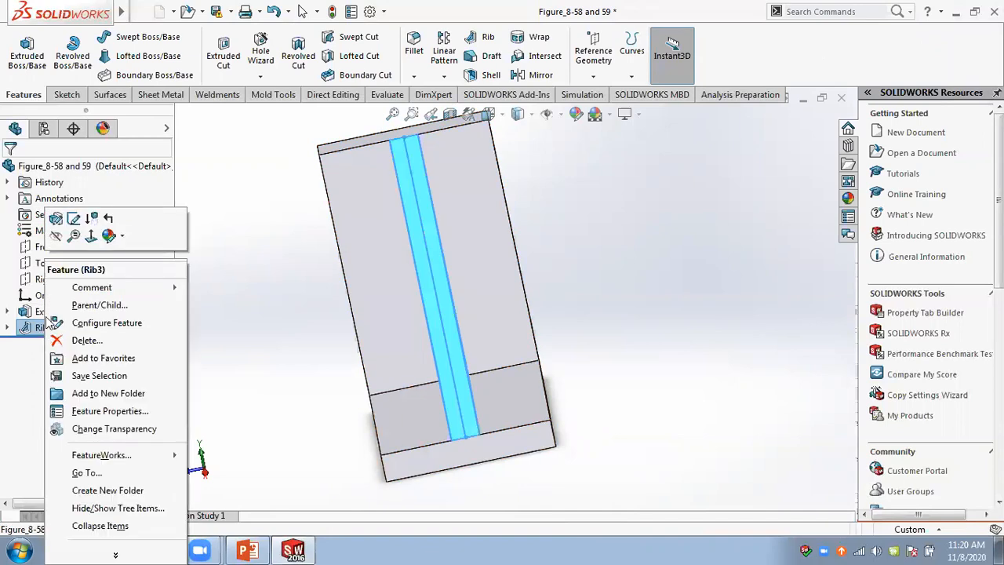
click(45, 219)
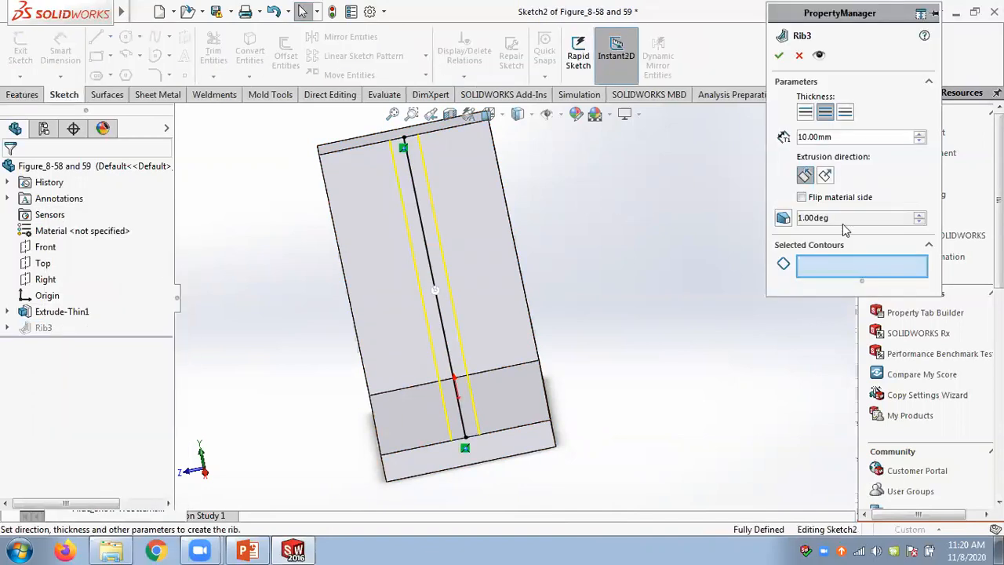
click(782, 219)
click(920, 248)
click(920, 247)
click(921, 248)
click(779, 55)
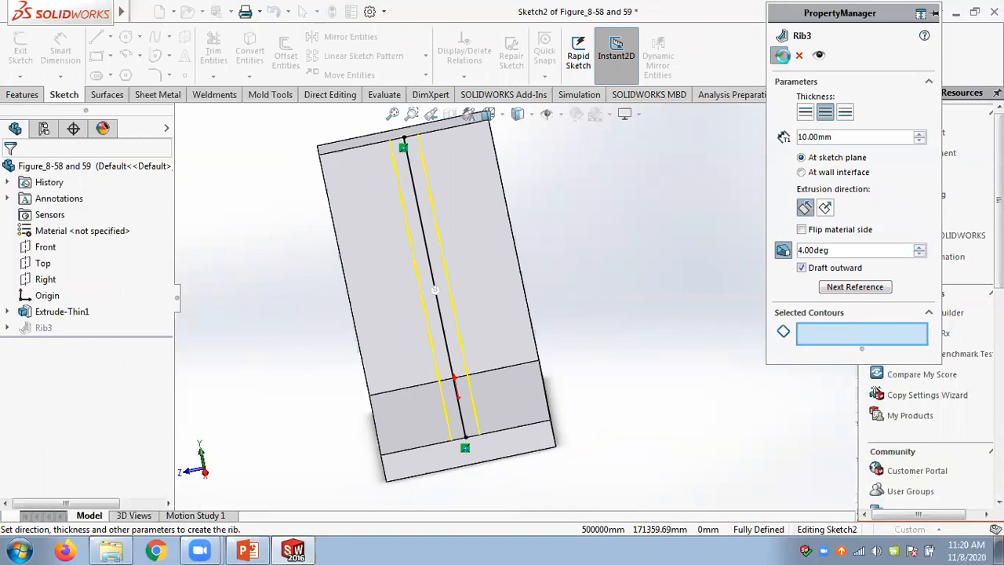
middle_drag(697, 199, 707, 227)
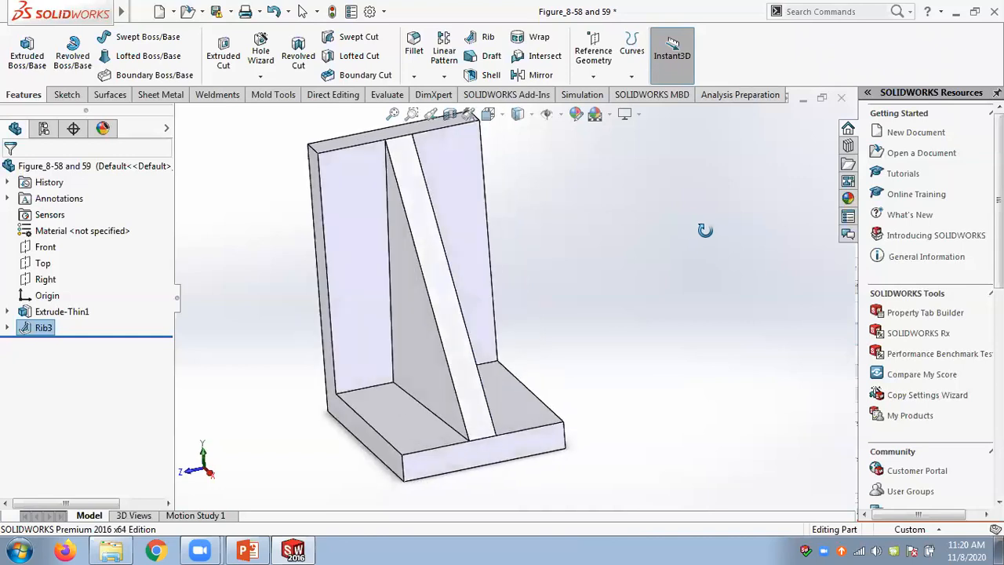
- Edit the rib again and turn off its outward draft
right_click(50, 327)
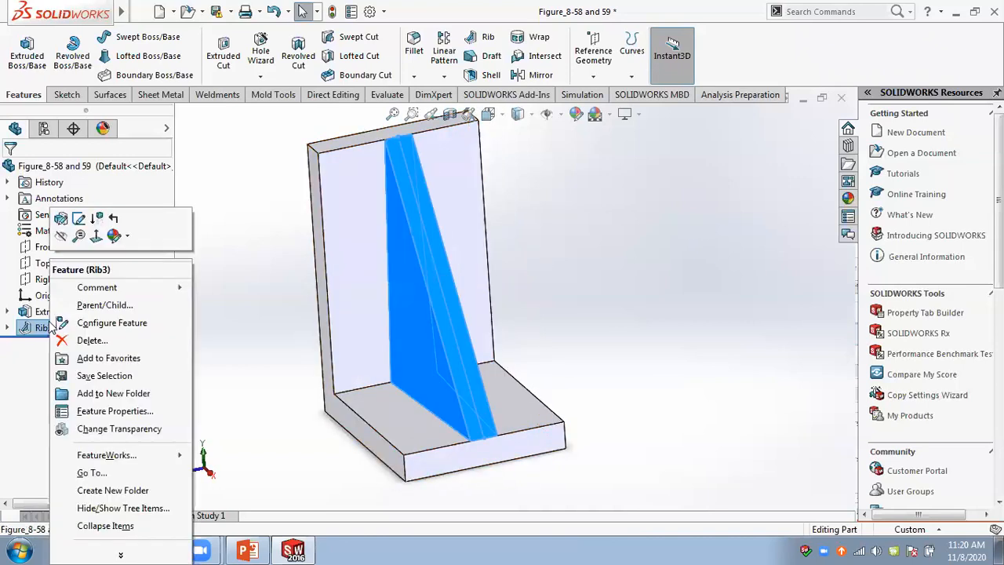
click(63, 218)
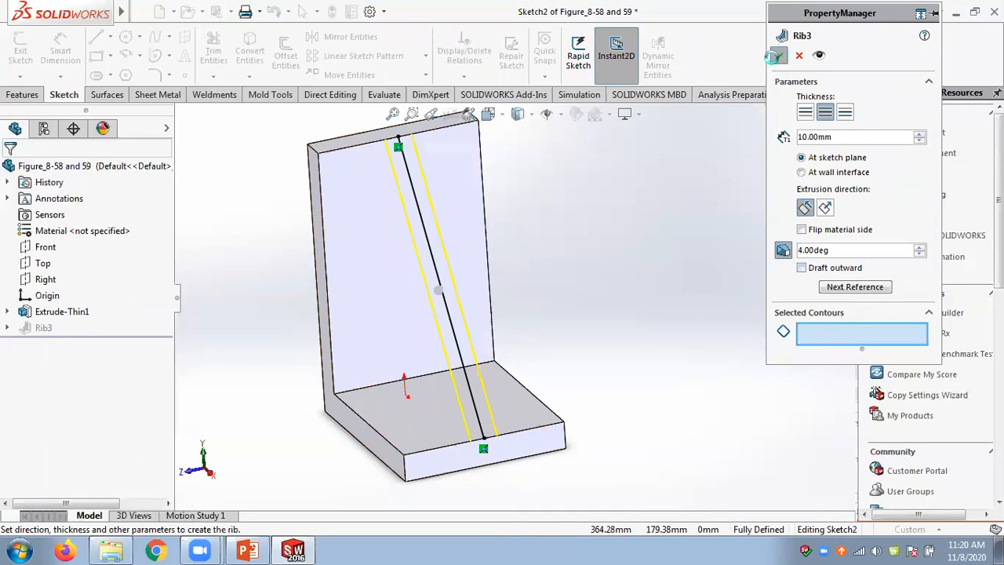
mouse_move(607, 274)
middle_down()
mouse_move(588, 274)
mouse_move(589, 251)
mouse_move(609, 290)
middle_up()
- Increase the rib's draft angle to 8 degrees
right_click(29, 331)
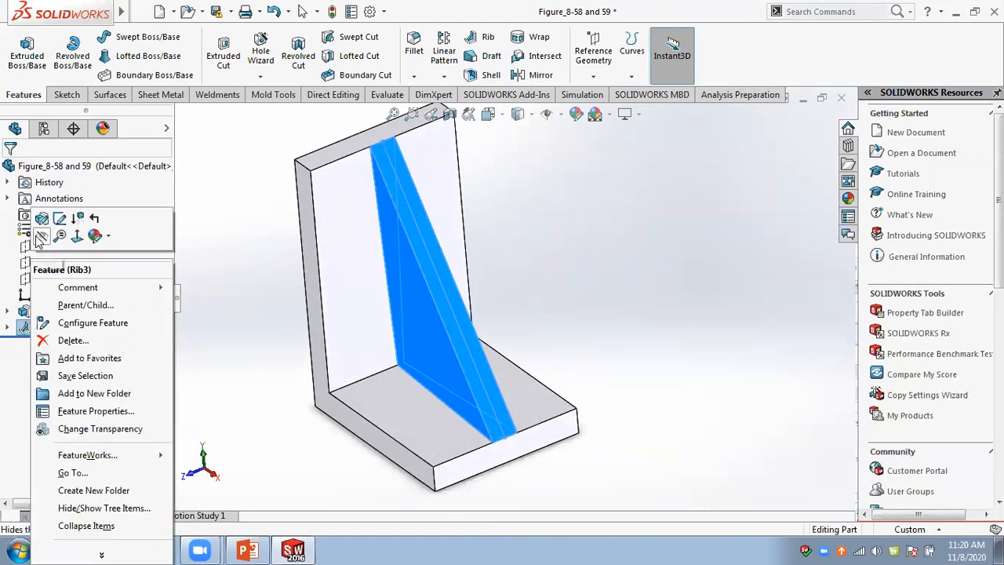
click(41, 228)
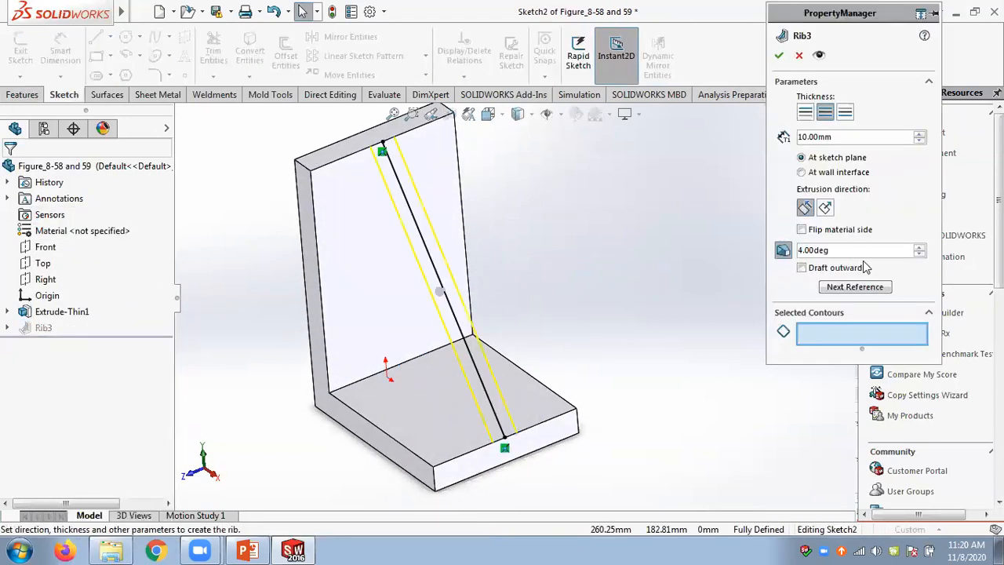
click(919, 245)
click(919, 245)
click(919, 245)
click(919, 245)
click(779, 55)
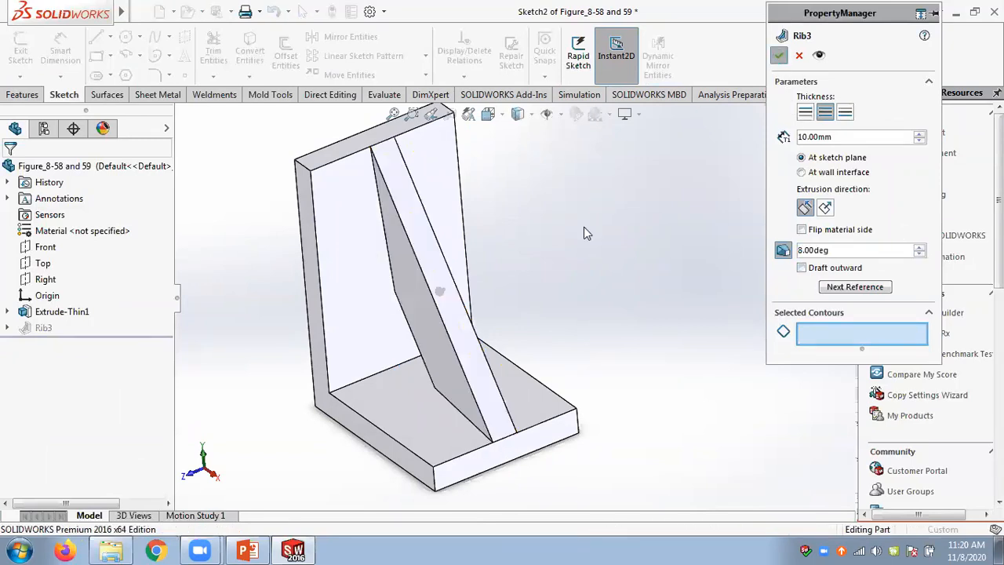
middle_drag(659, 207, 619, 228)
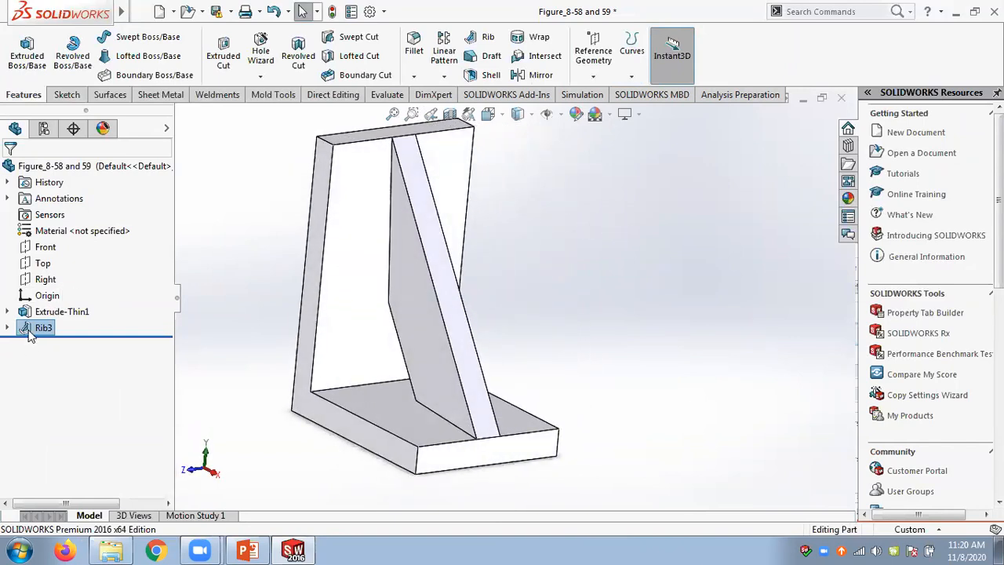
- Close the L-shaped bracket part without saving and show the Extrusion direction slide in the Chapter 08 PowerPoint presentation
click(841, 98)
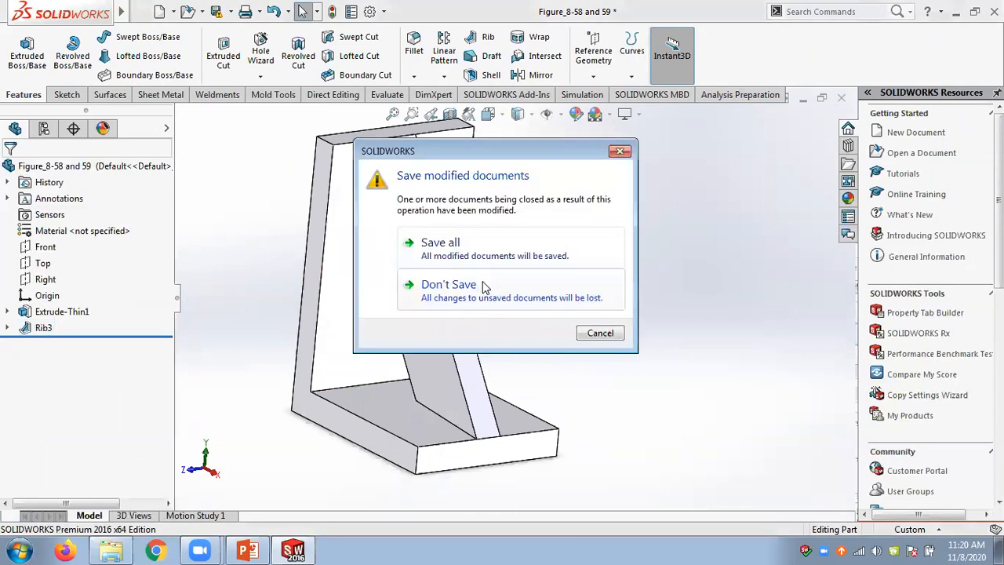
click(449, 285)
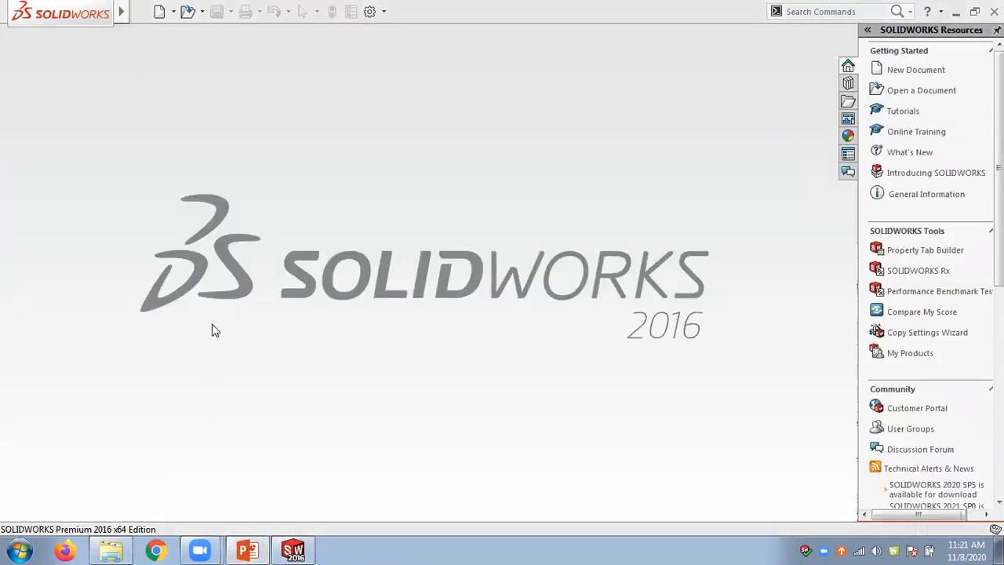
key(alt+Tab)
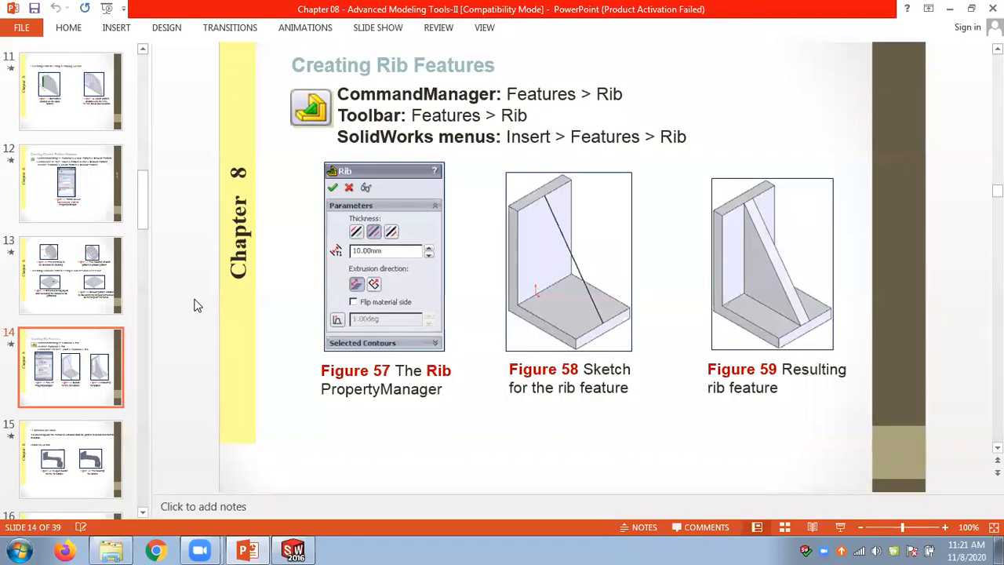
scroll(197, 306, down, 1)
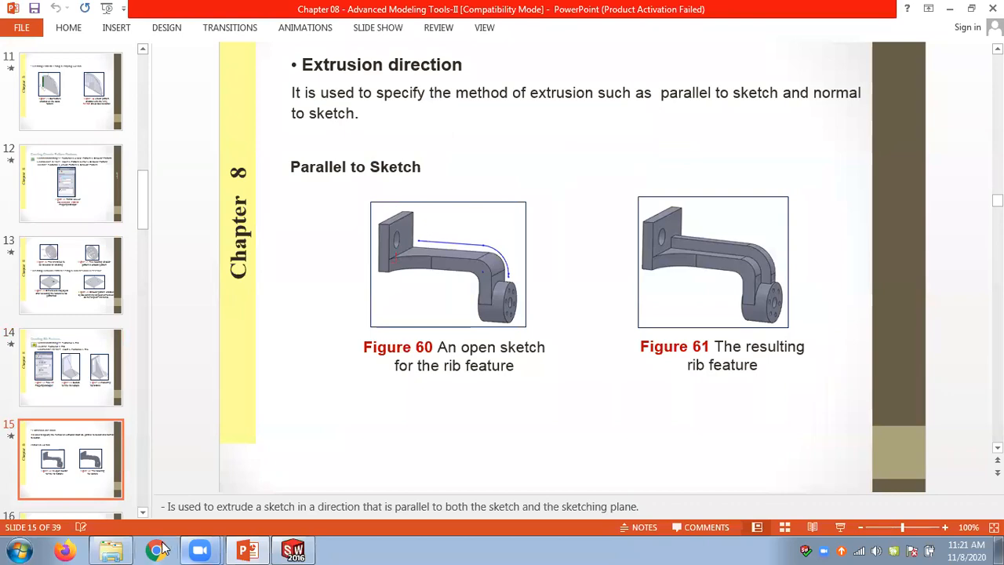
- Switch to SOLIDWORKS and open the part Figure_8-60-61 from the Chap 08 folder
click(287, 549)
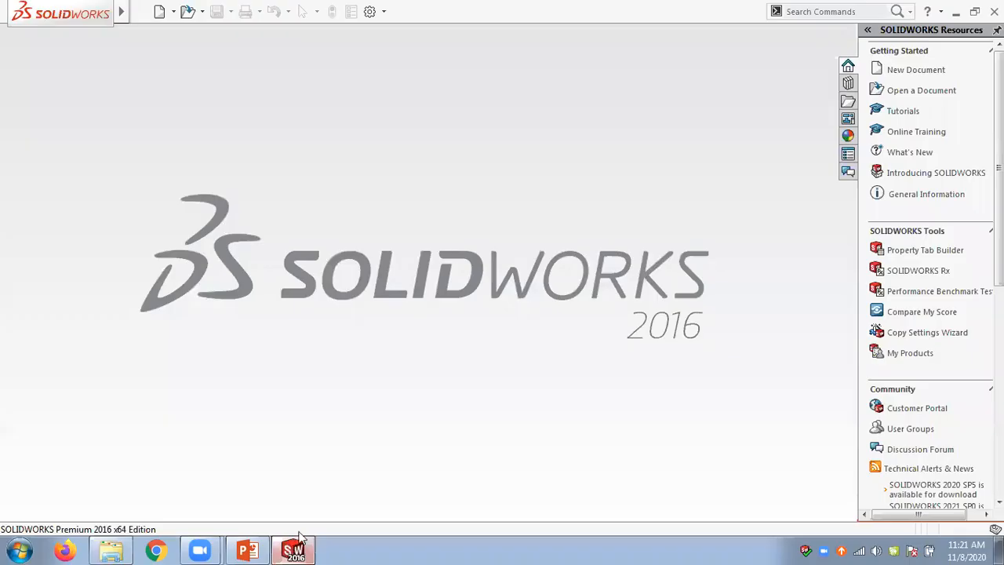
click(203, 12)
click(211, 29)
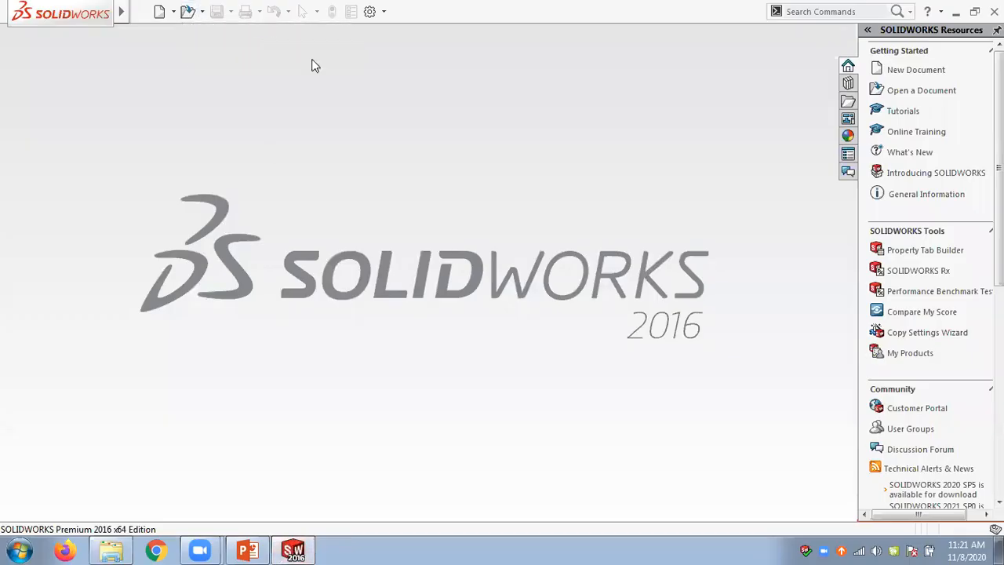
scroll(753, 236, down, 1)
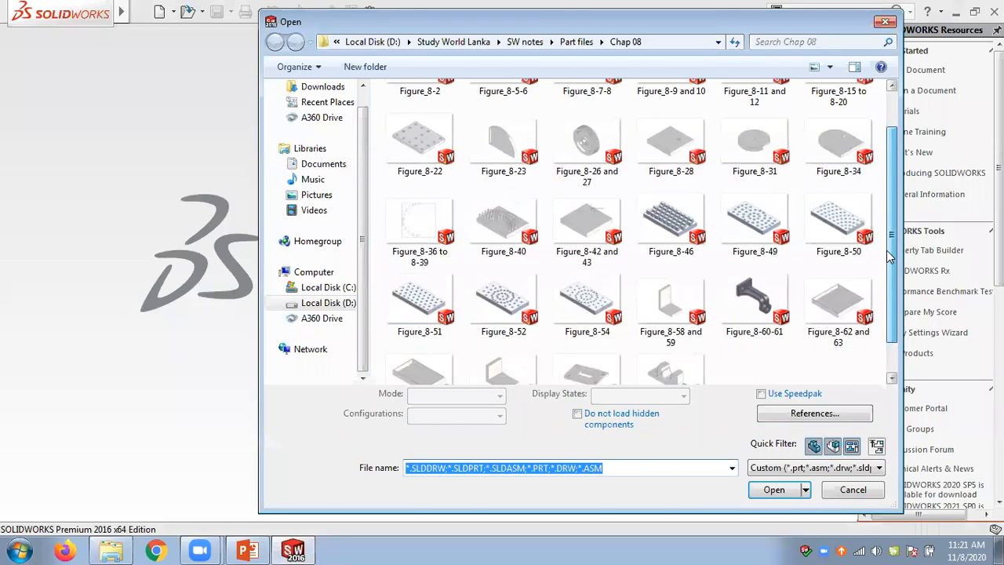
double_click(751, 288)
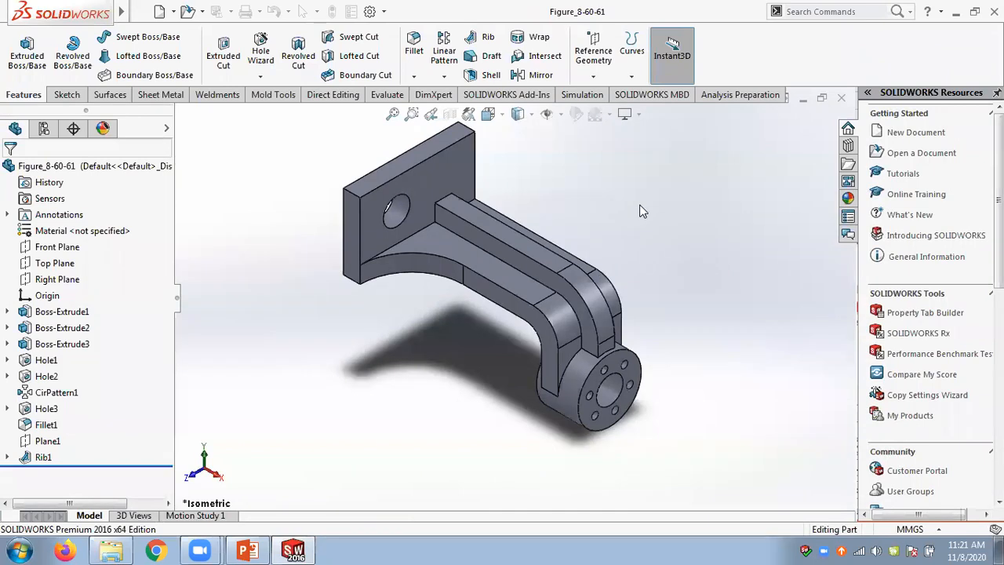
- Inspect the finished arm bracket and roll its feature history back to just after Boss-Extrude1
middle_drag(640, 217, 612, 188)
scroll(577, 418, down, 3)
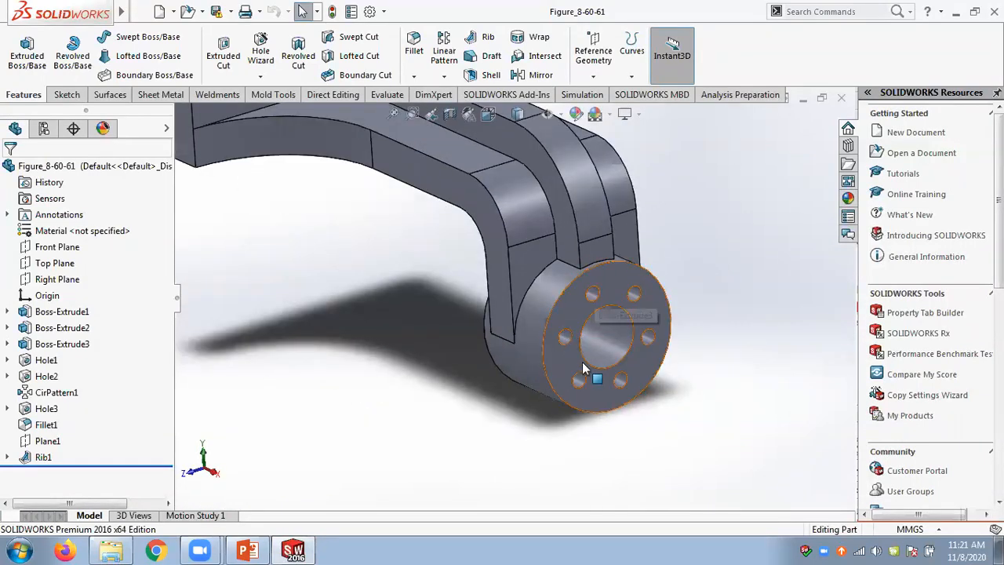
scroll(627, 294, up, 5)
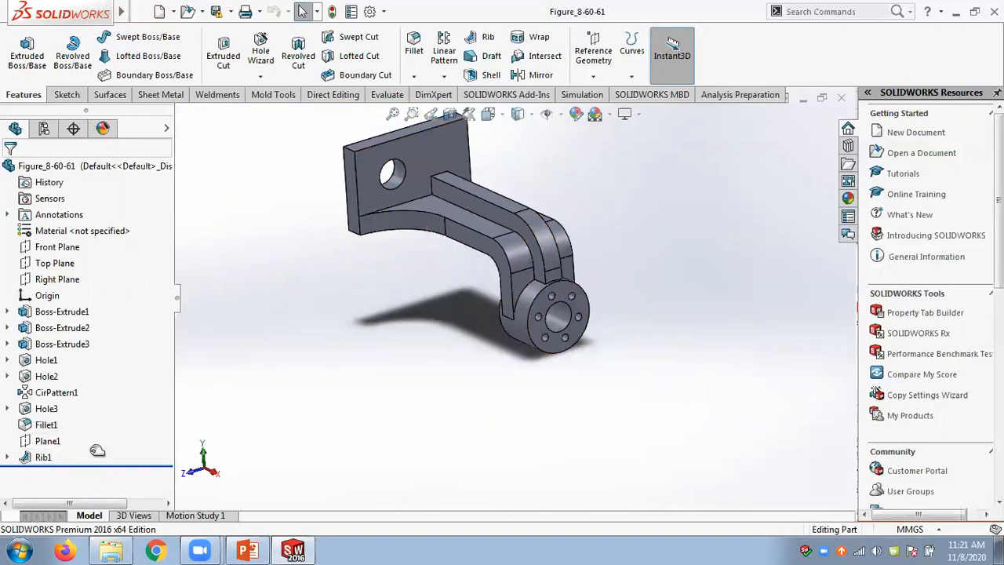
drag(91, 463, 112, 315)
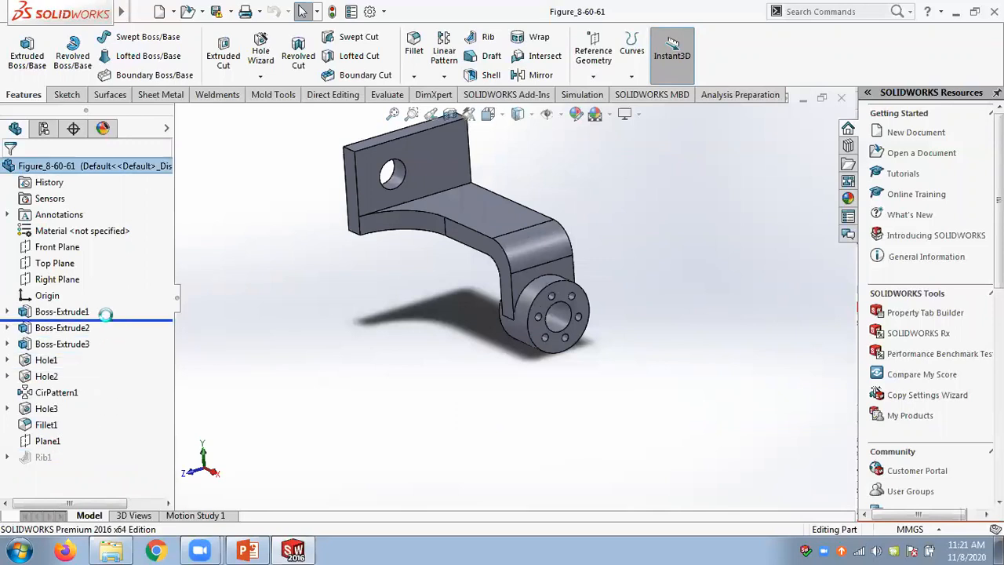
scroll(337, 160, down, 2)
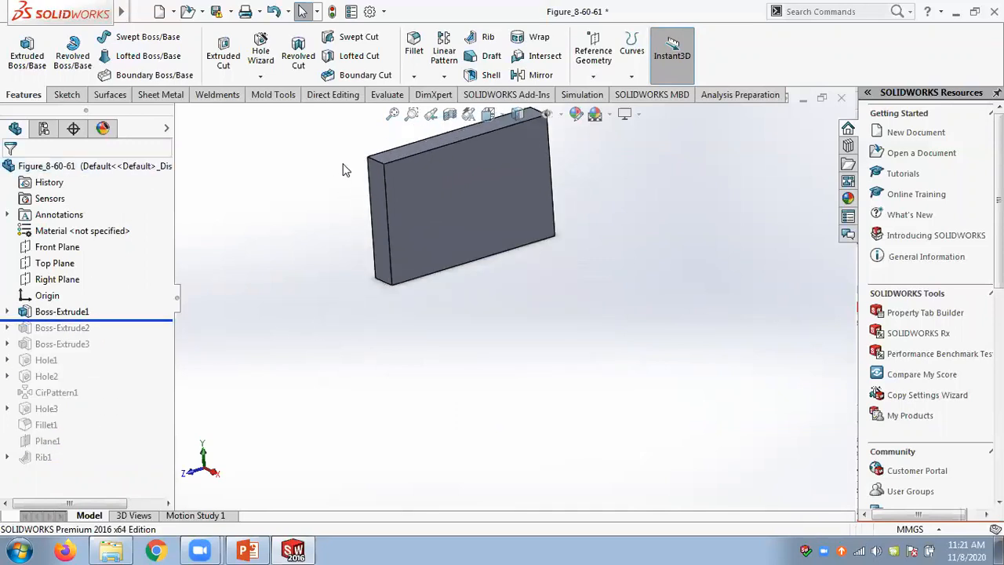
- Roll the history forward in stages past CirPattern1, Fillet1 and Plane1 to Rib1, comparing the arm with and without the fillet
drag(167, 321, 146, 392)
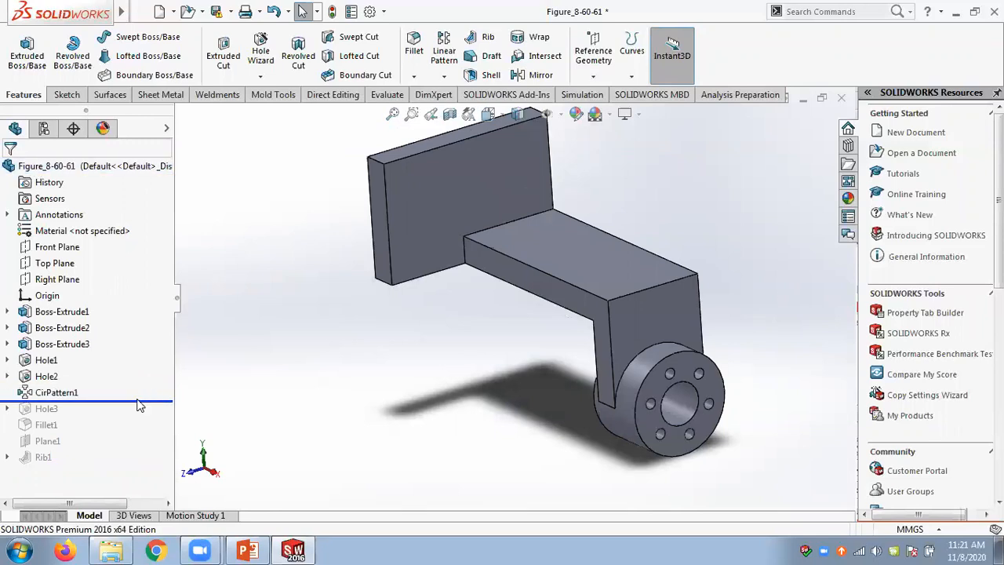
drag(138, 405, 136, 427)
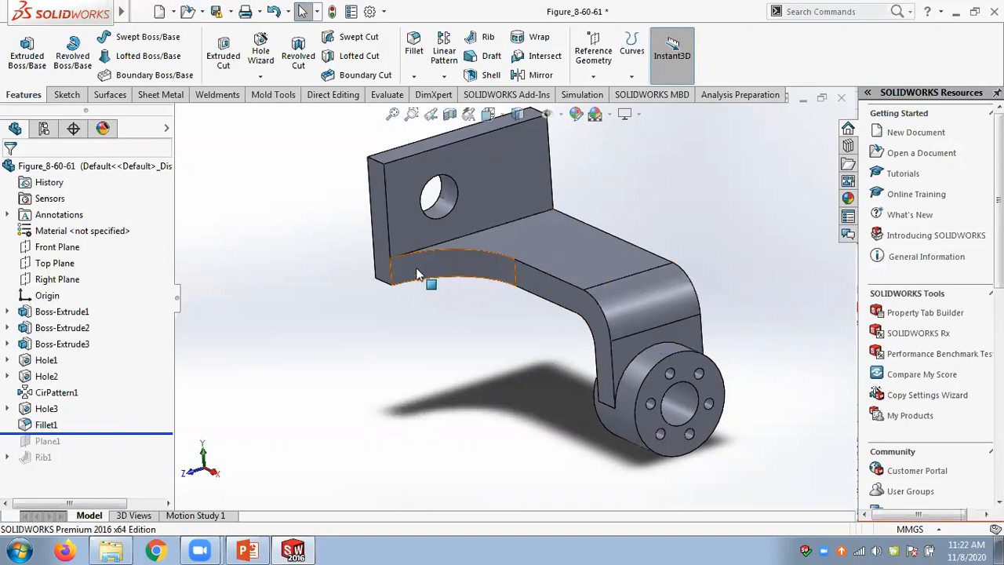
drag(153, 431, 157, 416)
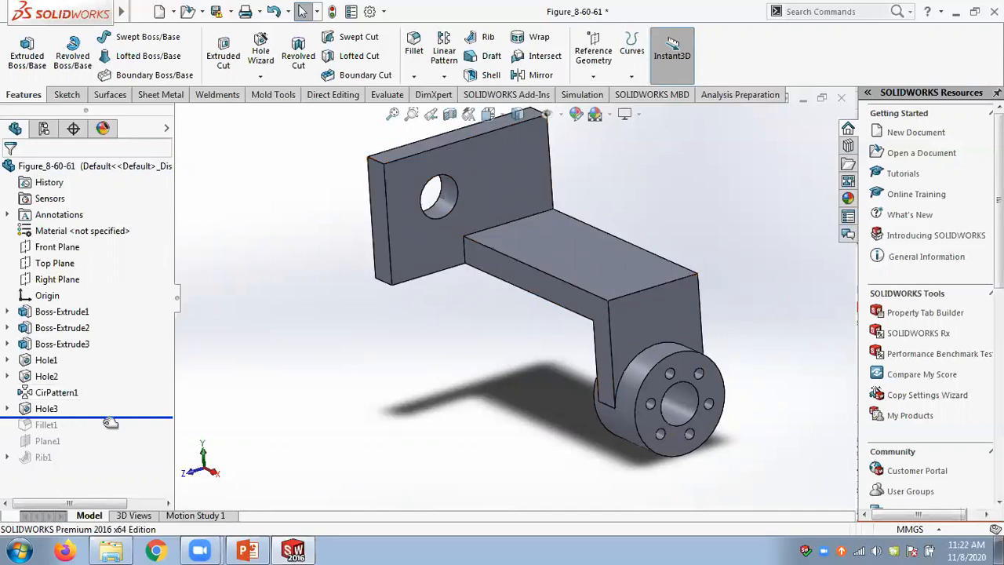
drag(111, 423, 103, 431)
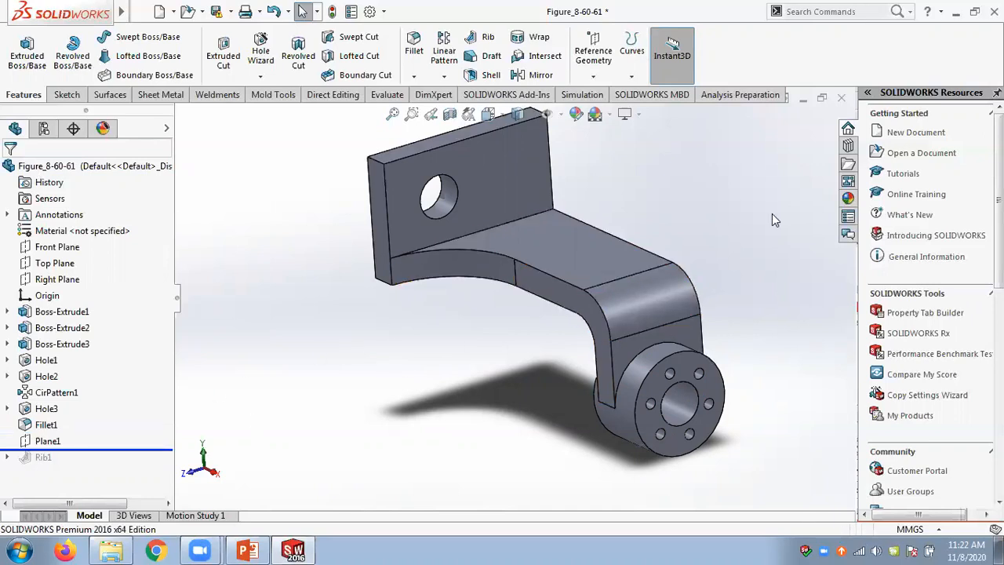
click(46, 442)
middle_drag(757, 218, 740, 196)
drag(119, 449, 41, 461)
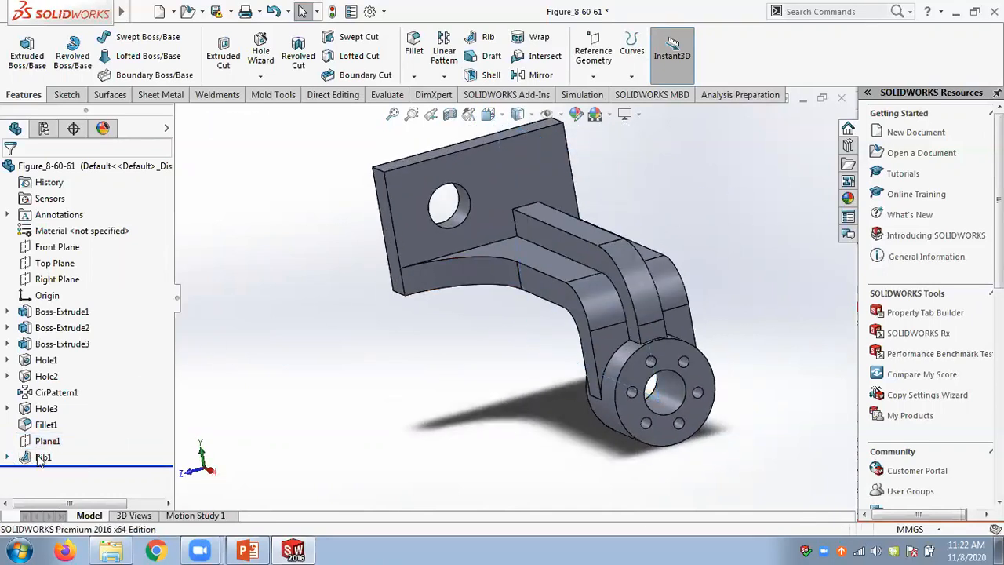
- Delete the Rib1 feature from the arm bracket while keeping its open sketch
right_click(41, 462)
click(55, 353)
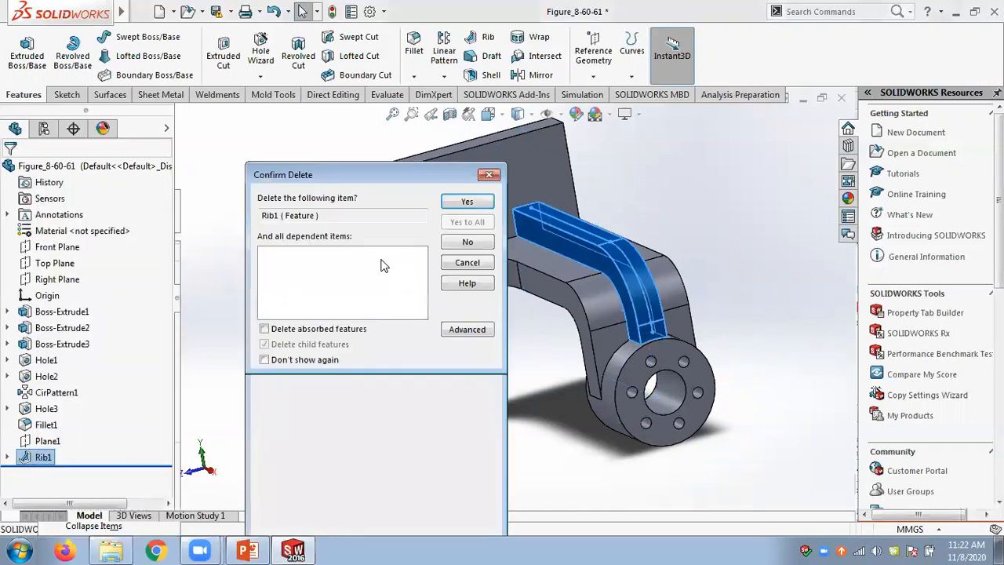
click(475, 202)
mouse_move(686, 197)
middle_down()
mouse_move(740, 144)
mouse_move(719, 205)
mouse_move(703, 207)
middle_up()
scroll(702, 208, down, 3)
scroll(701, 207, up, 3)
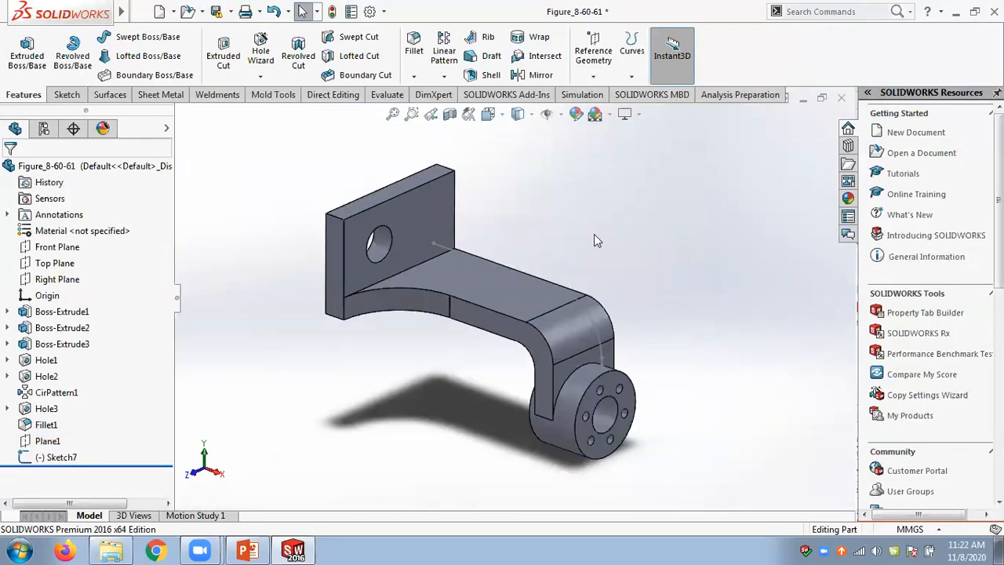
- Examine Plane1 and the open Sketch7 path above the arm, then clear the selection
click(45, 441)
click(58, 457)
middle_drag(663, 270, 688, 246)
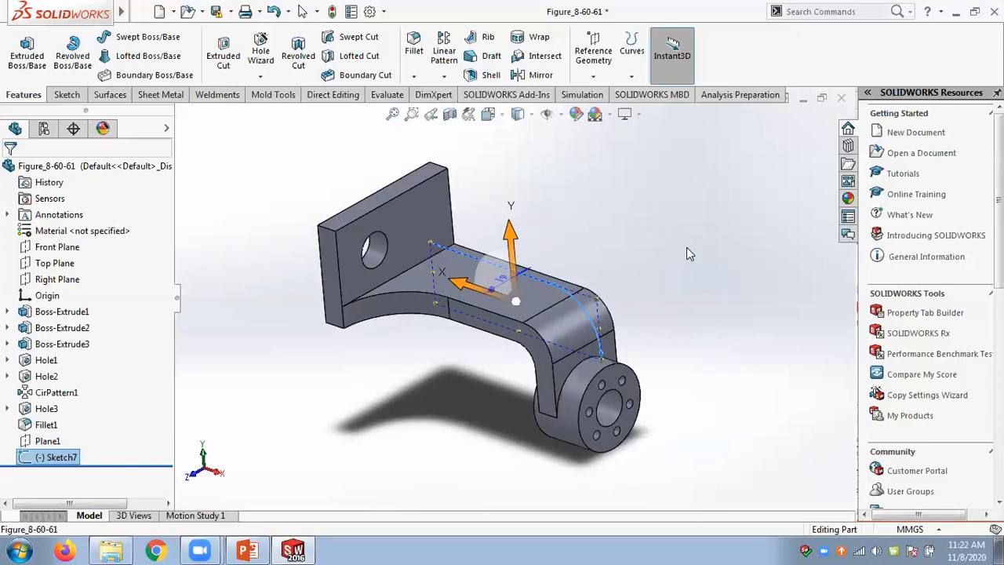
click(671, 230)
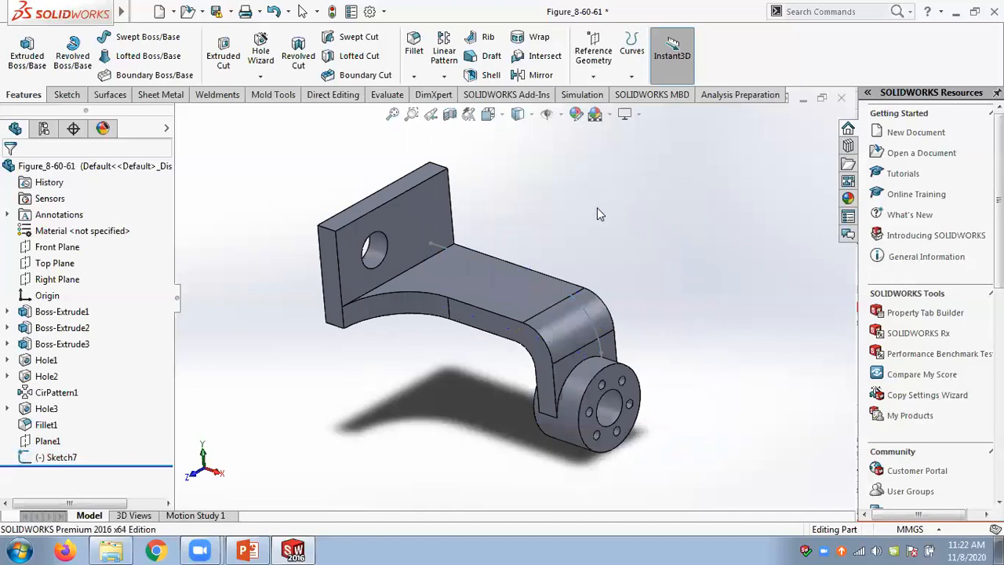
- Open Sketch7, the path above the arm bracket, for editing and view it from the side
click(52, 458)
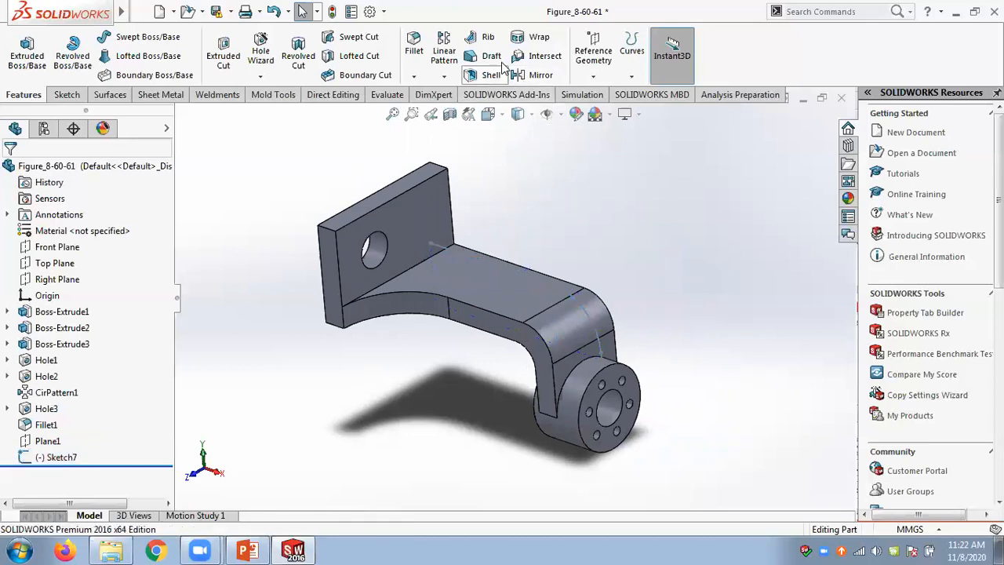
click(66, 461)
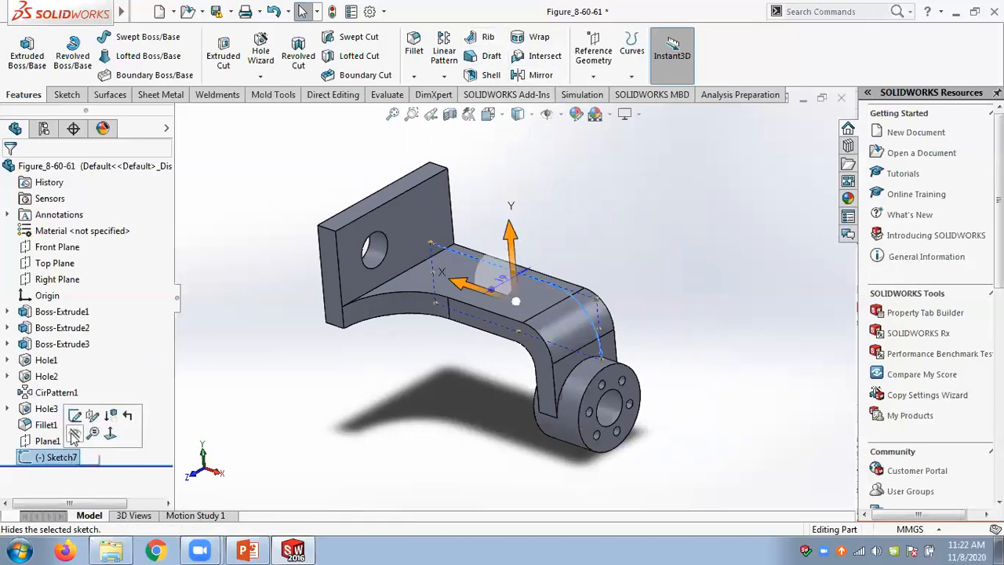
click(75, 416)
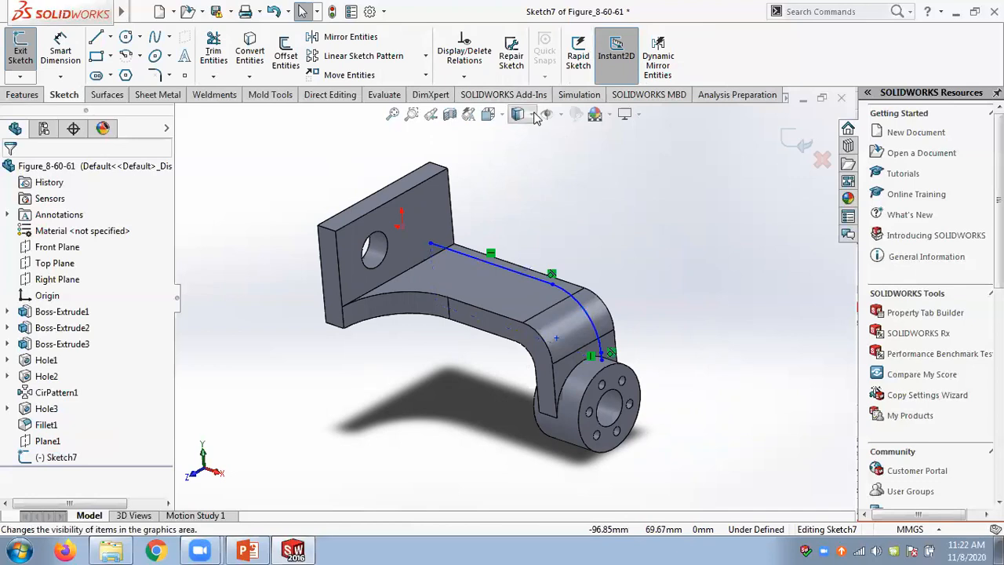
scroll(457, 251, down, 3)
mouse_move(598, 189)
middle_down()
mouse_move(628, 158)
mouse_move(651, 169)
middle_up()
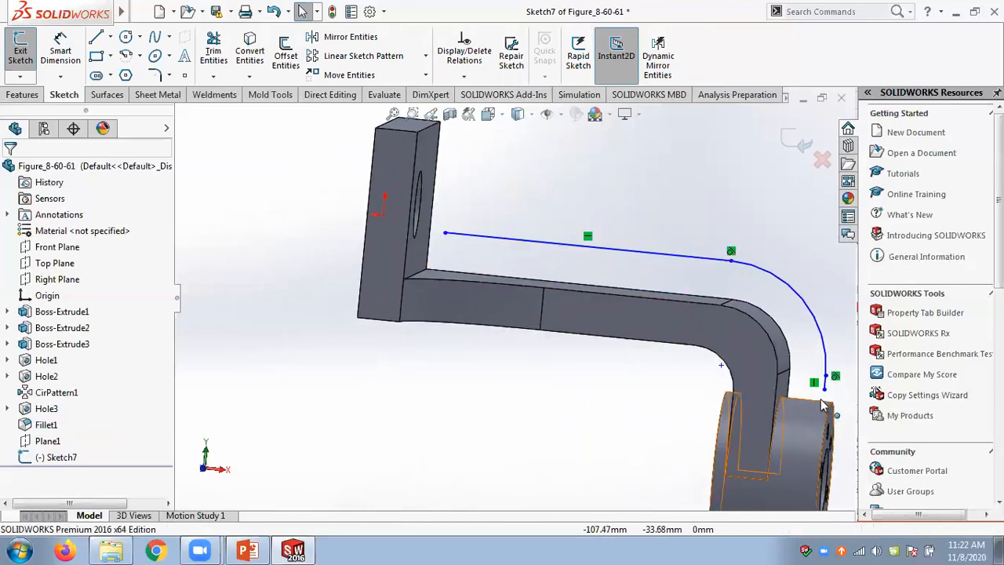
middle_drag(708, 213, 659, 229)
- Create a 10 mm rib centered on the Sketch7 path, extruded parallel to the sketch with the material side not flipped
click(23, 94)
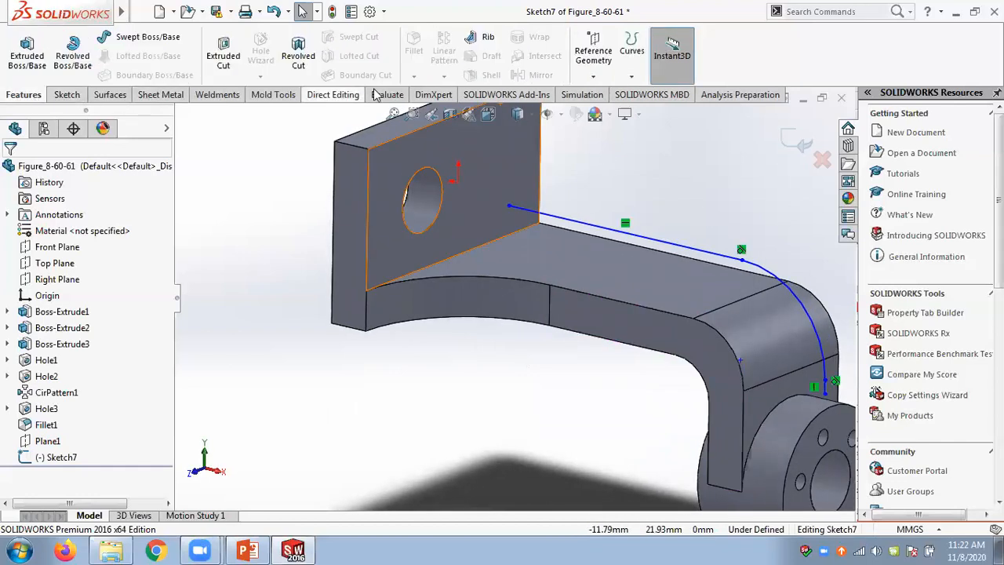
click(482, 37)
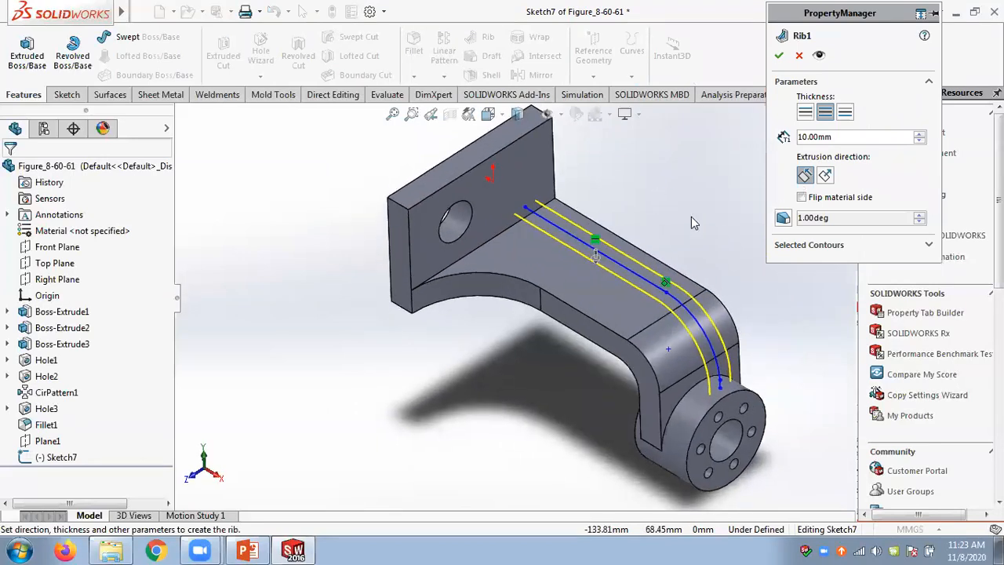
scroll(652, 233, down, 2)
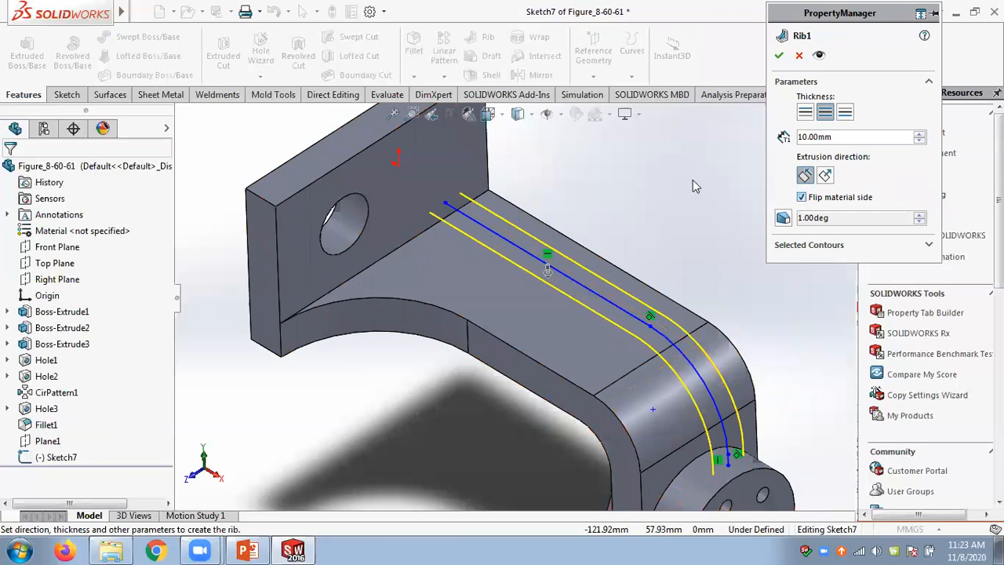
middle_drag(692, 180, 724, 107)
click(780, 55)
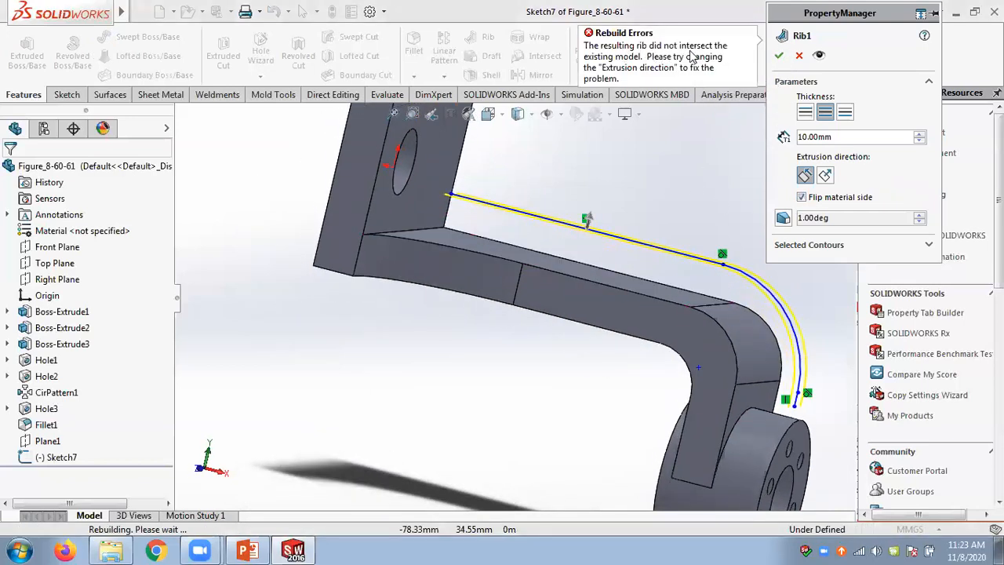
click(801, 197)
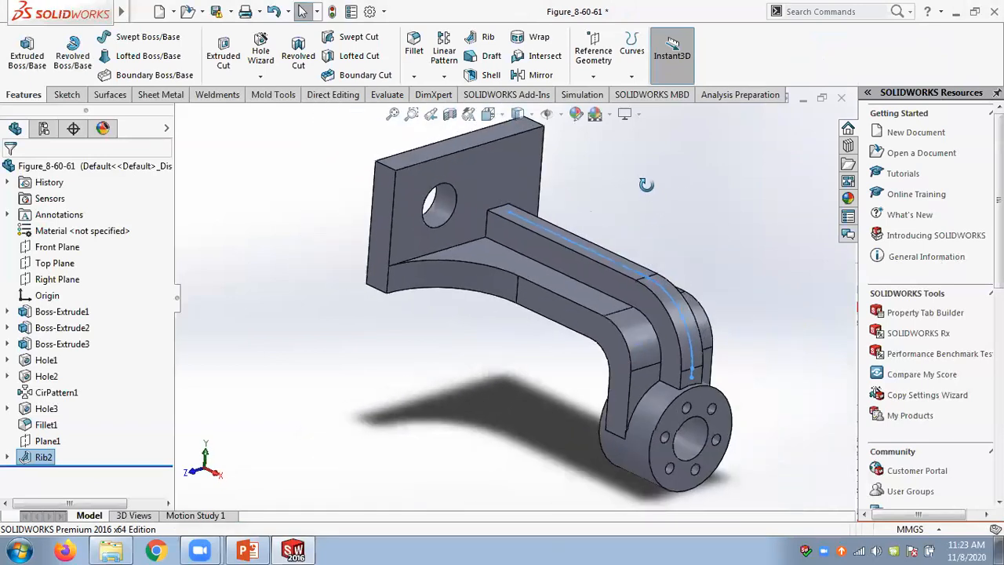
click(753, 249)
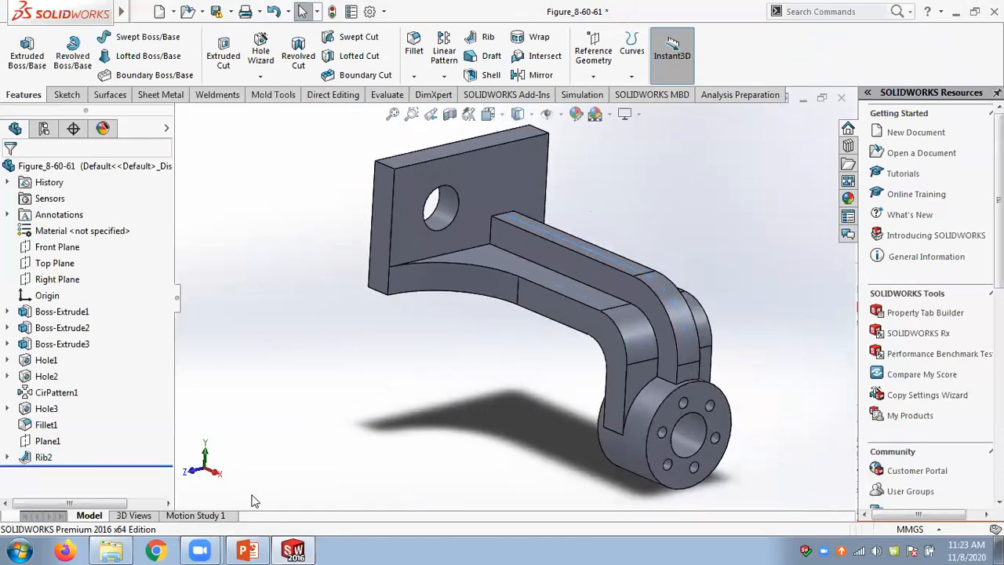
- Switch to the PowerPoint presentation and review the Creating Rib Features and Extrusion direction slides
click(250, 551)
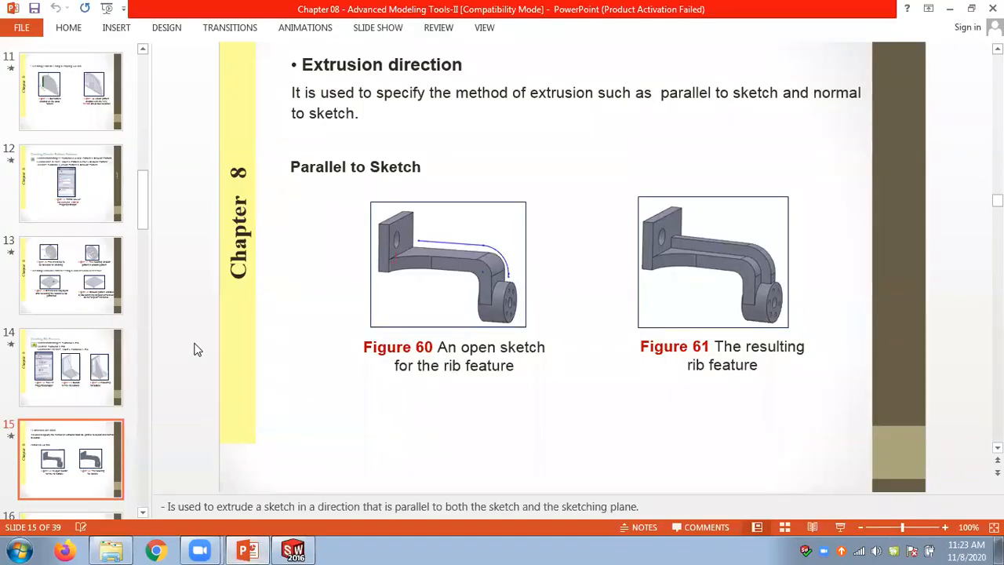
scroll(198, 350, up, 1)
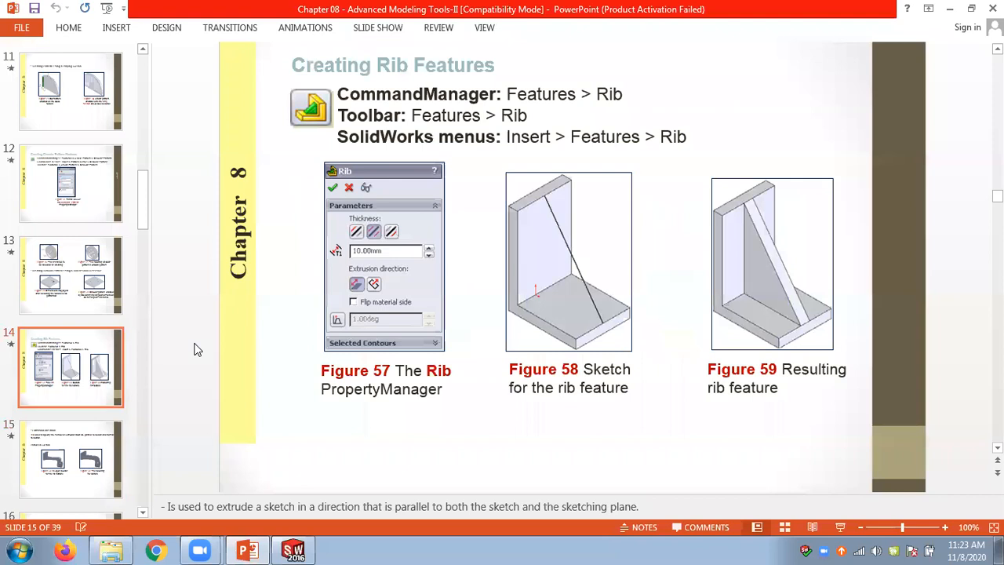
scroll(198, 350, down, 1)
scroll(198, 350, up, 1)
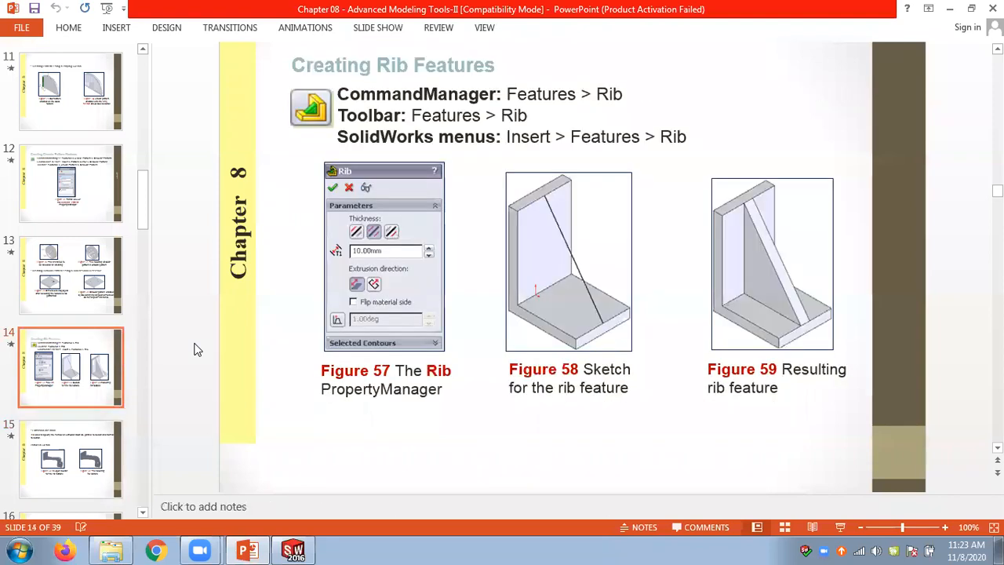
scroll(197, 350, down, 1)
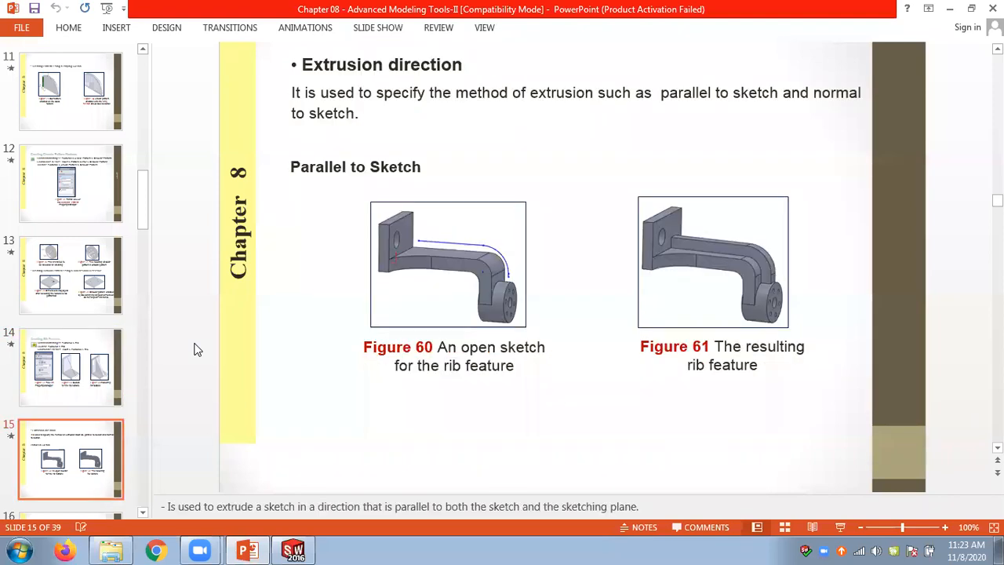
scroll(198, 350, up, 1)
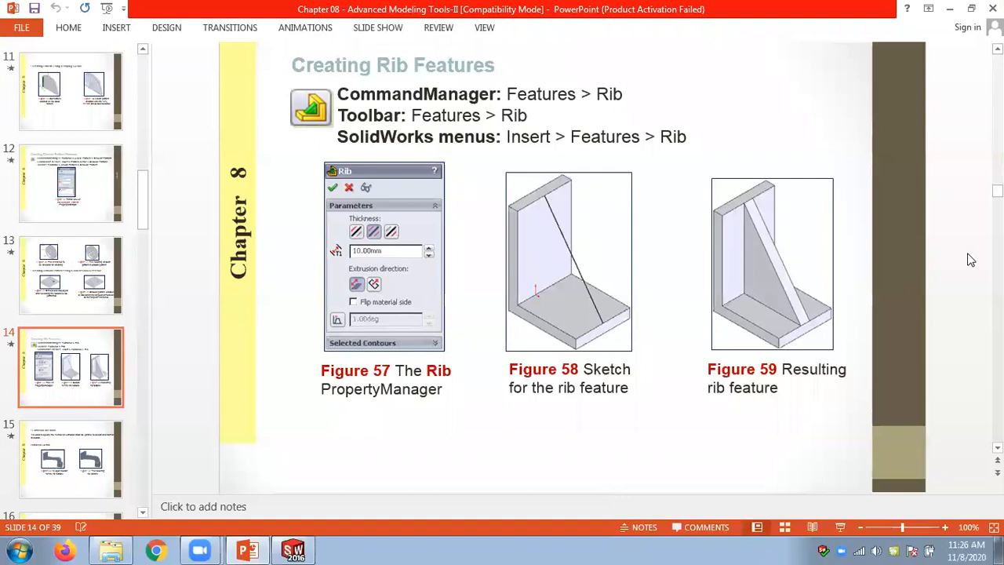
scroll(971, 260, down, 1)
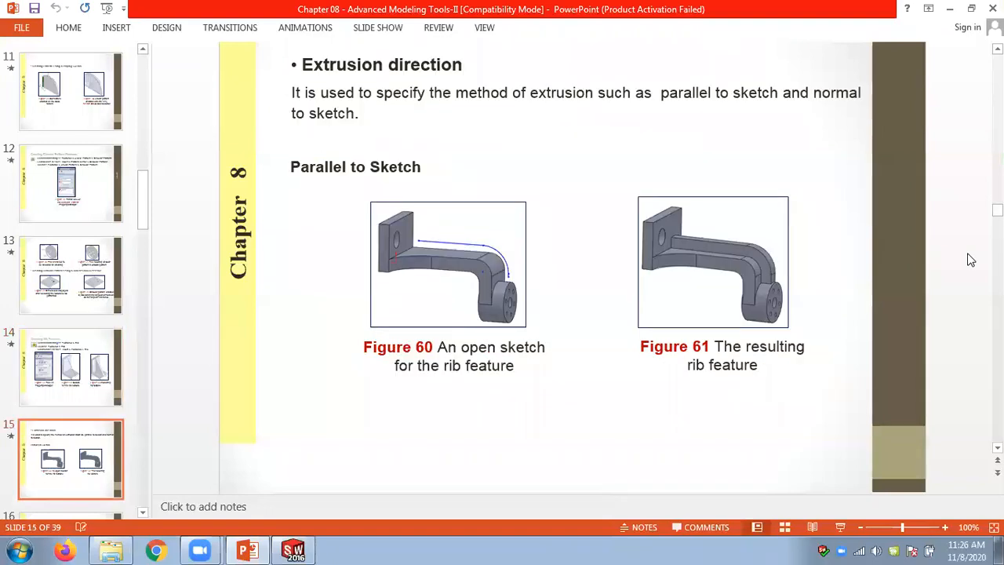
- Review the Parallel to Sketch heading on slide 15 and continue to the Normal to Sketch slide
scroll(972, 260, down, 1)
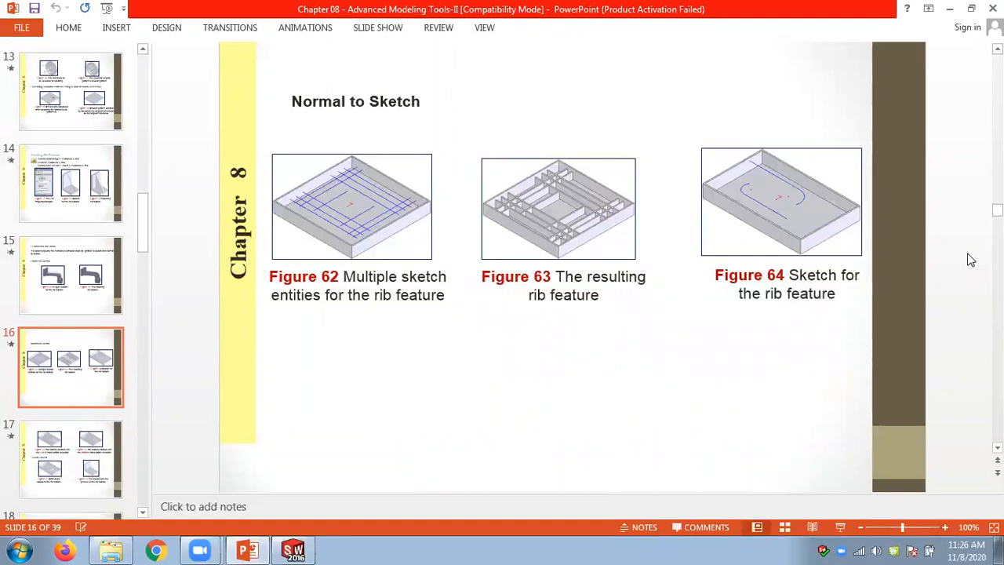
scroll(971, 260, up, 1)
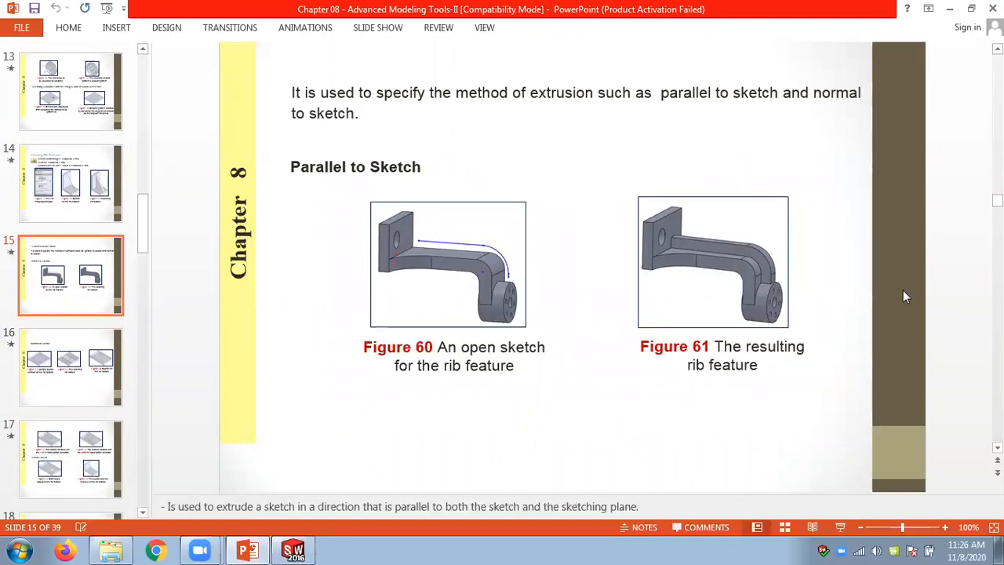
drag(291, 167, 424, 168)
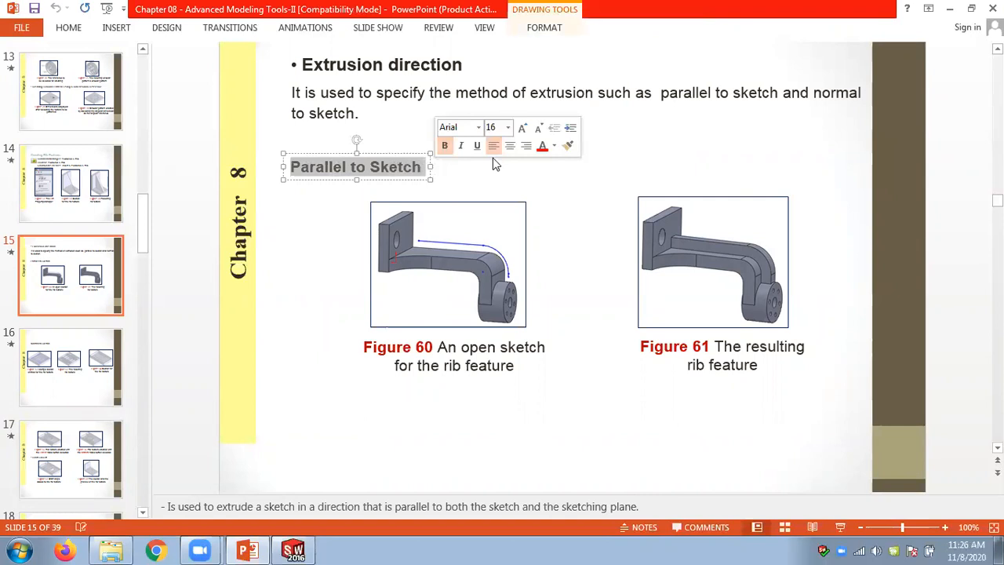
click(556, 198)
scroll(556, 197, up, 1)
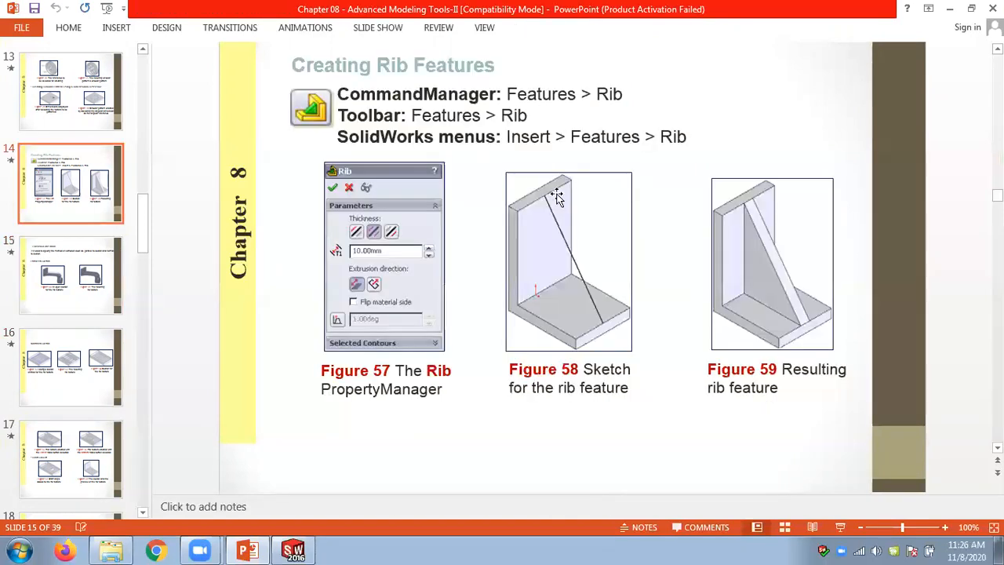
scroll(933, 277, down, 1)
scroll(933, 277, down, 1)
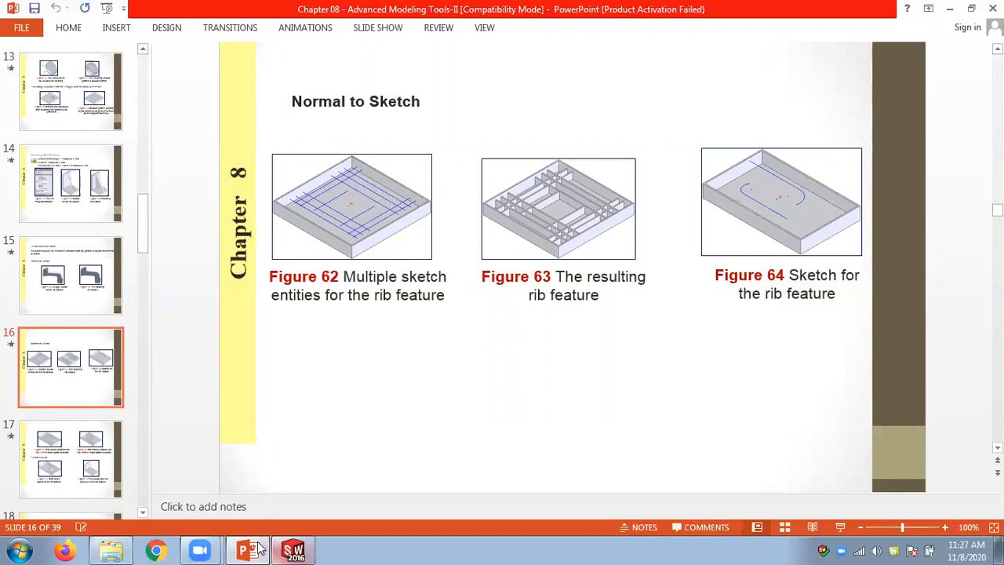
- Switch back to SOLIDWORKS and close the Figure_8-60-61 arm bracket part
click(293, 551)
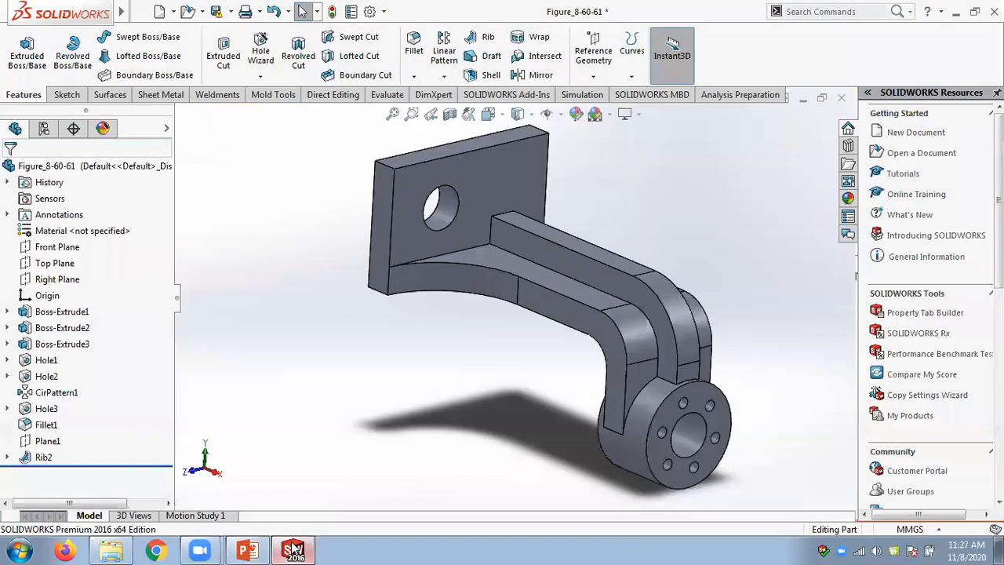
click(838, 96)
click(471, 289)
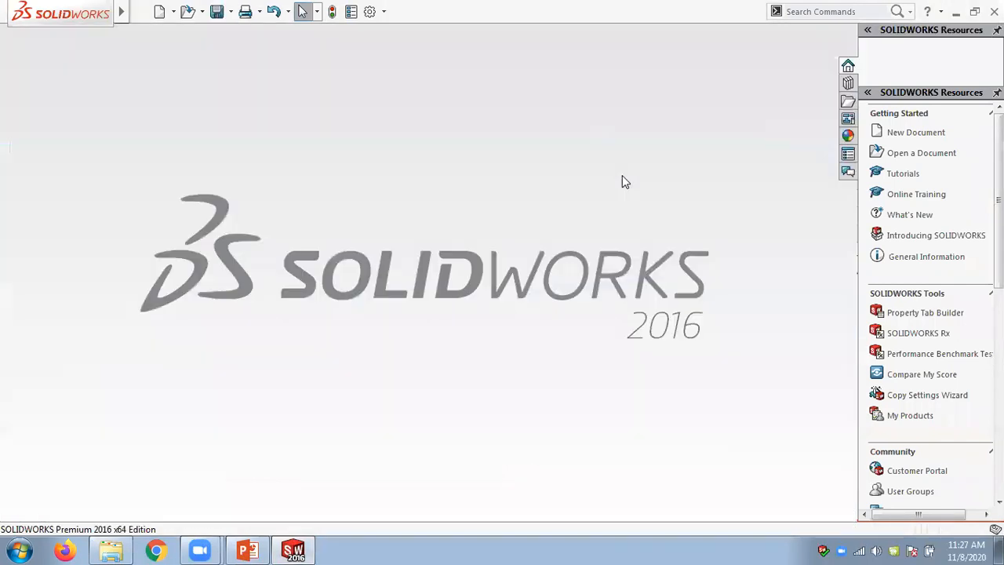
- Open the part "Figure_8-62 and 63" from the Chap 08 folder
click(201, 11)
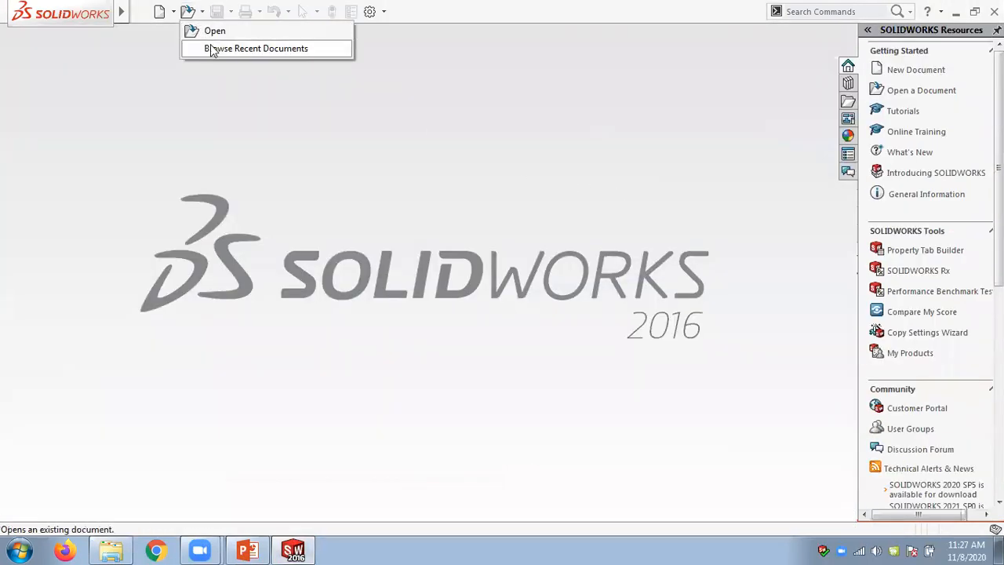
click(215, 32)
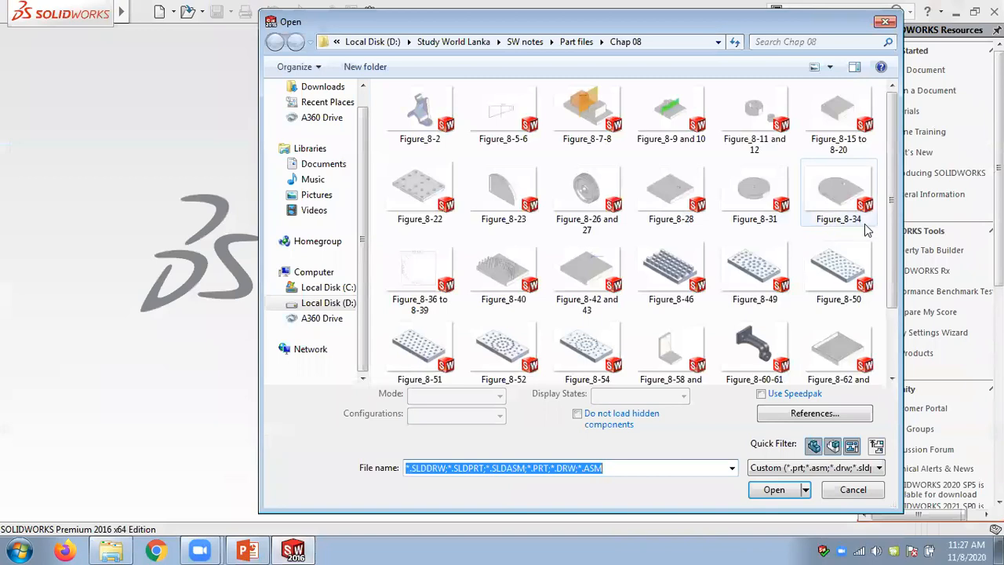
scroll(893, 245, down, 2)
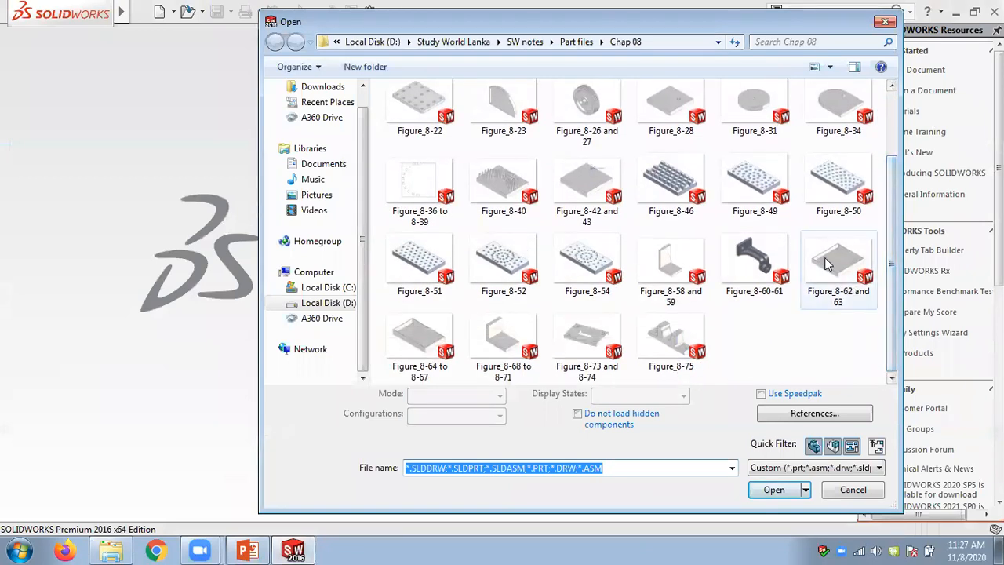
double_click(824, 263)
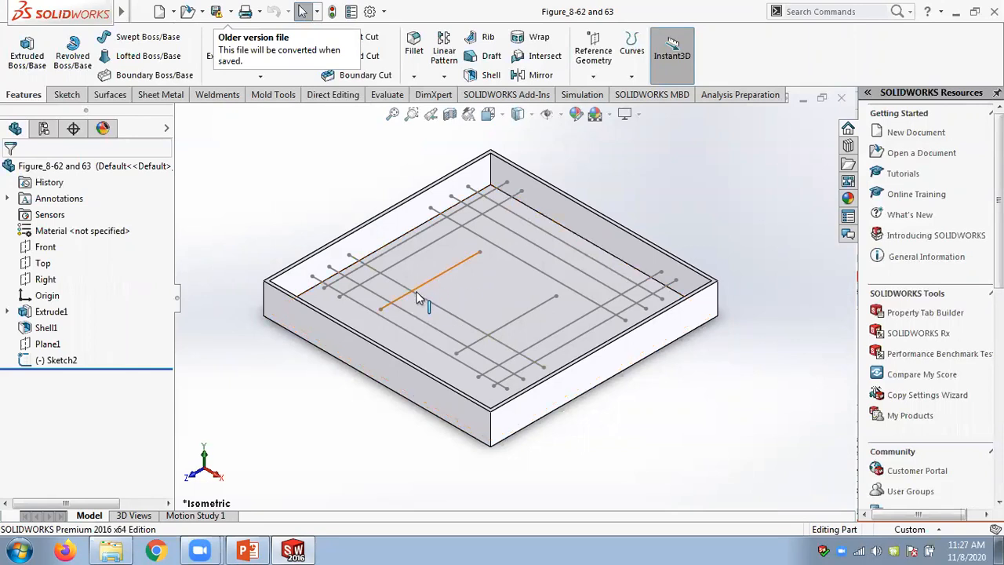
- Open the tray's Sketch2 line grid for editing and start a rib from it with the extrusion direction Normal to Sketch
click(66, 363)
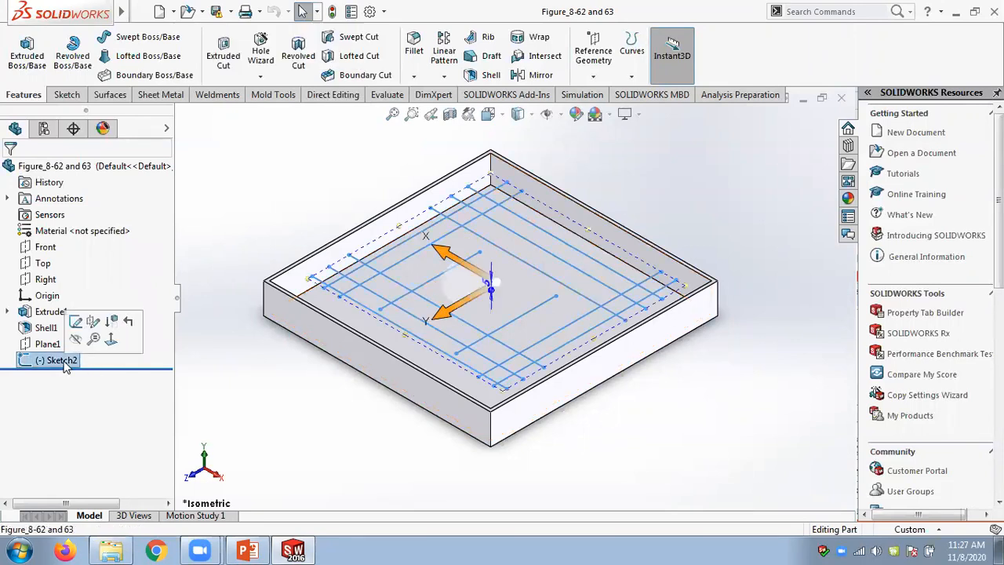
click(75, 321)
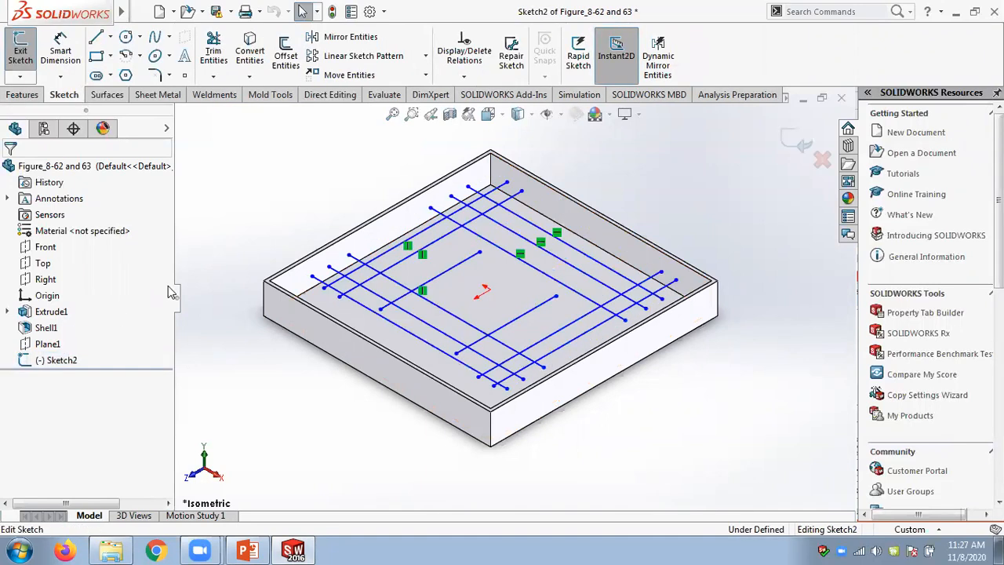
click(33, 95)
click(490, 38)
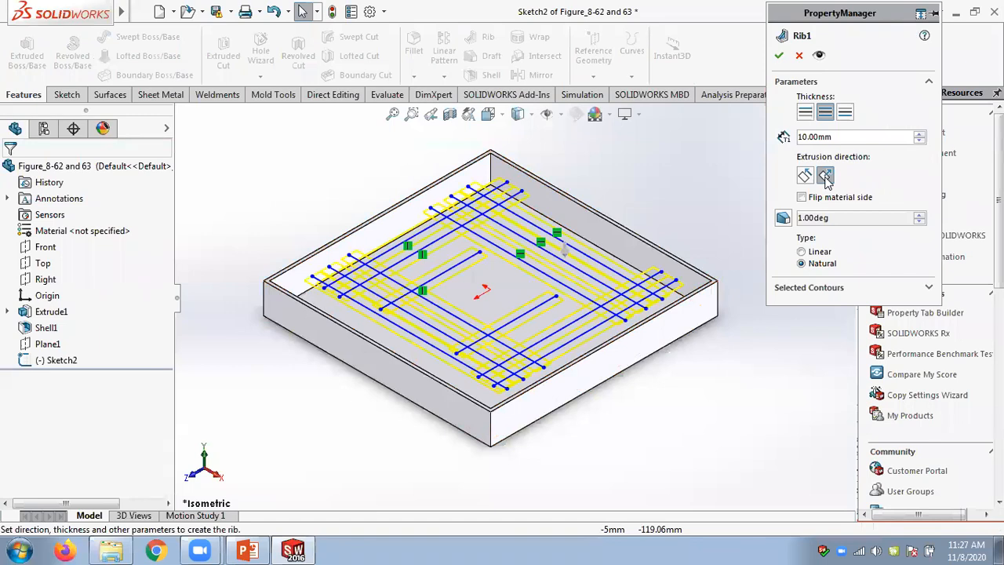
- Set the grid rib's thickness to 5 mm and check its preview inside the tray
scroll(593, 249, down, 3)
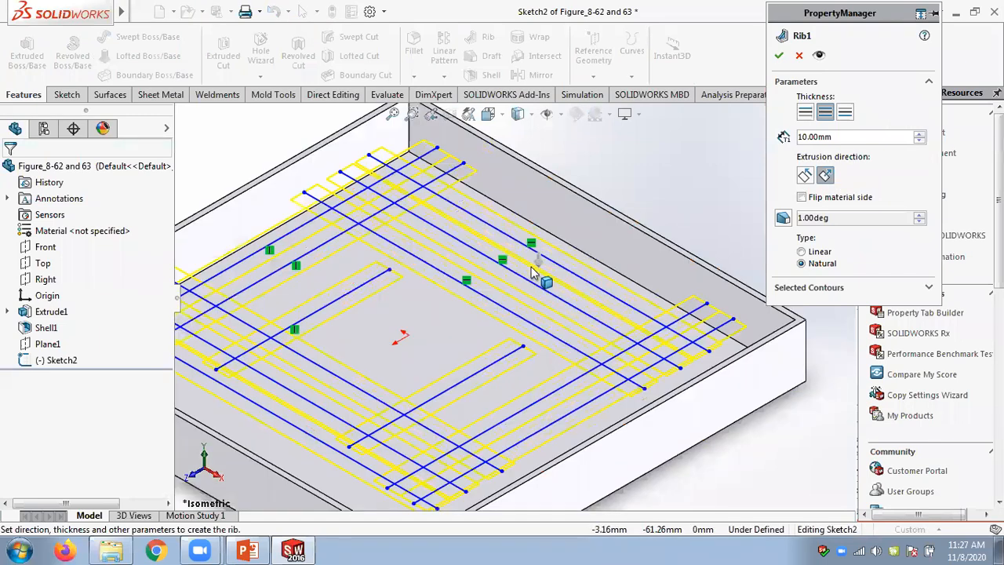
drag(835, 137, 778, 136)
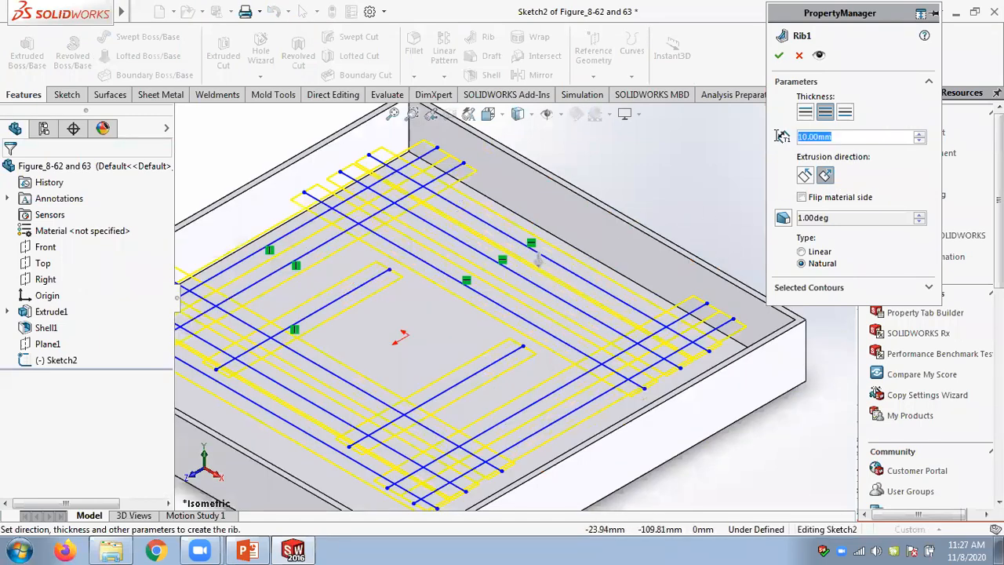
text(5)
key(Return)
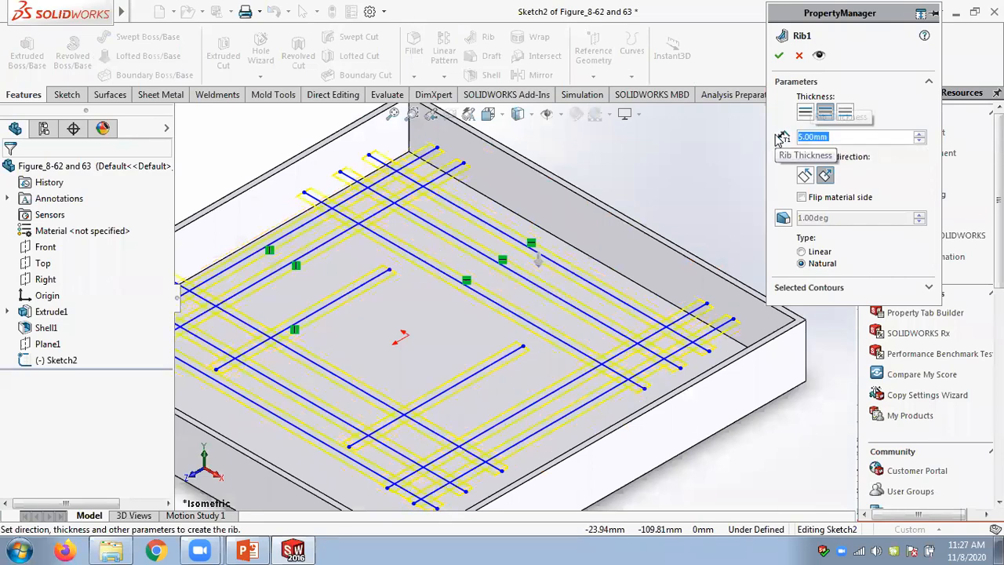
scroll(463, 211, up, 1)
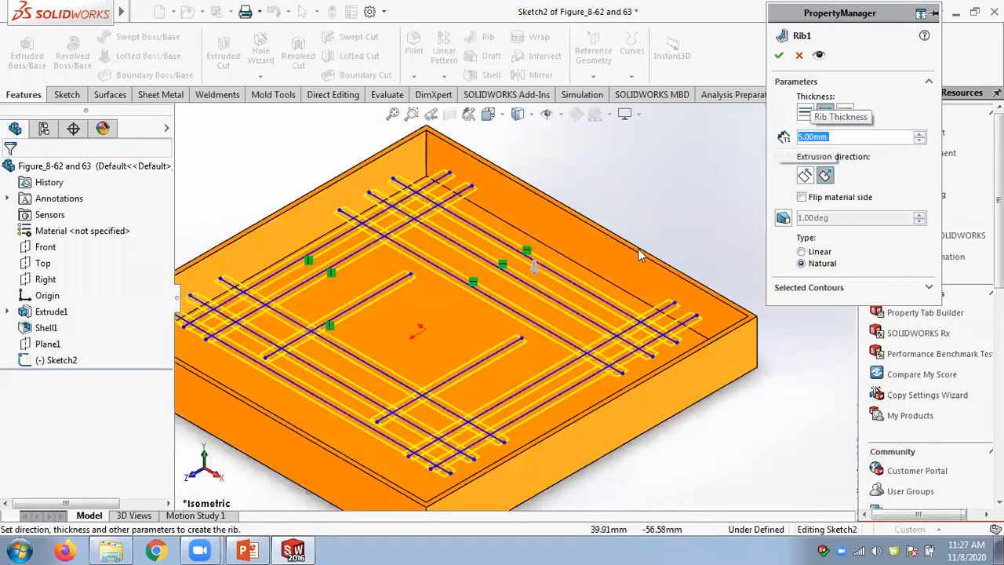
middle_drag(578, 209, 357, 208)
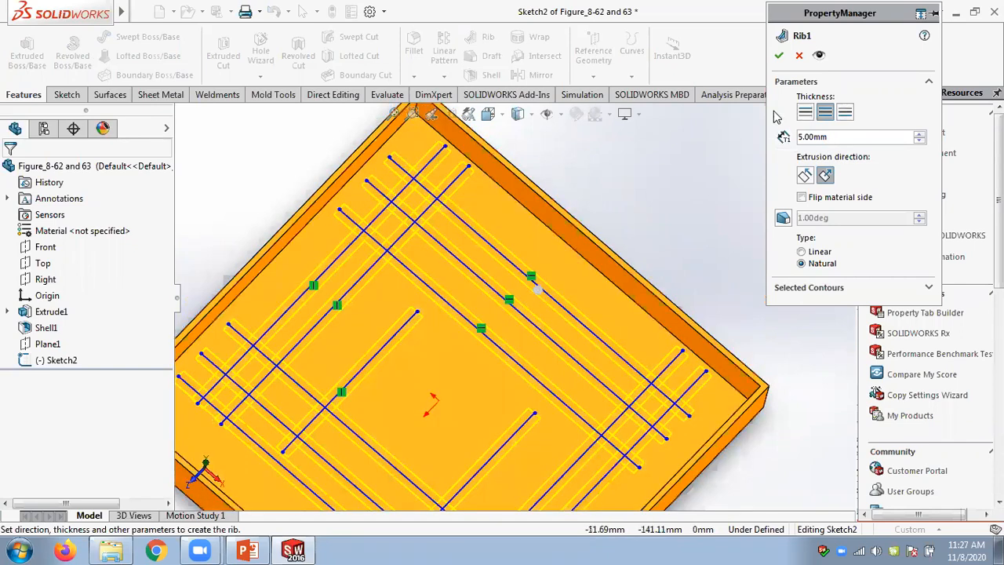
- Create the 5 mm grid rib in the tray and examine its walls and intersections from several angles
click(779, 55)
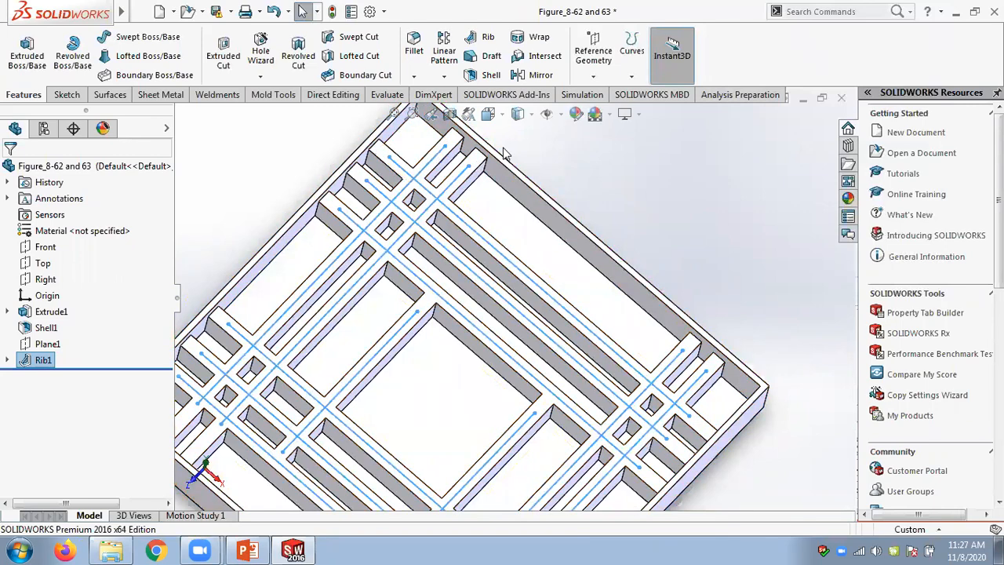
scroll(518, 224, up, 3)
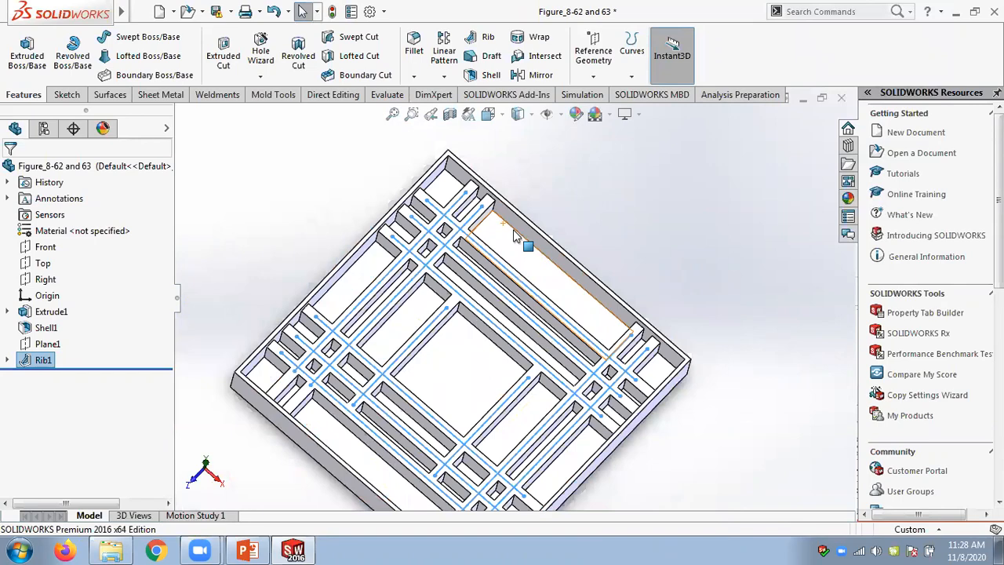
scroll(515, 247, down, 3)
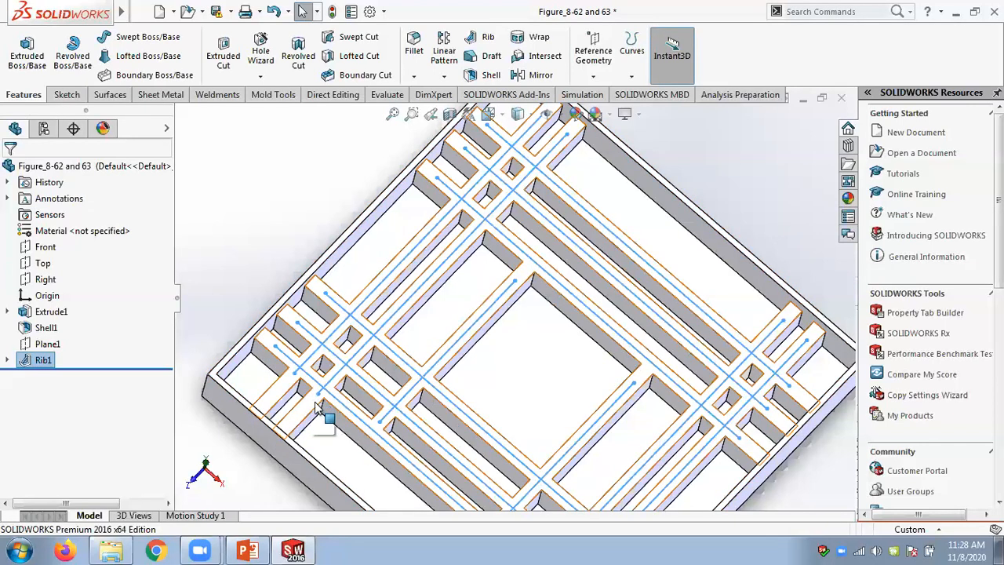
scroll(322, 411, up, 1)
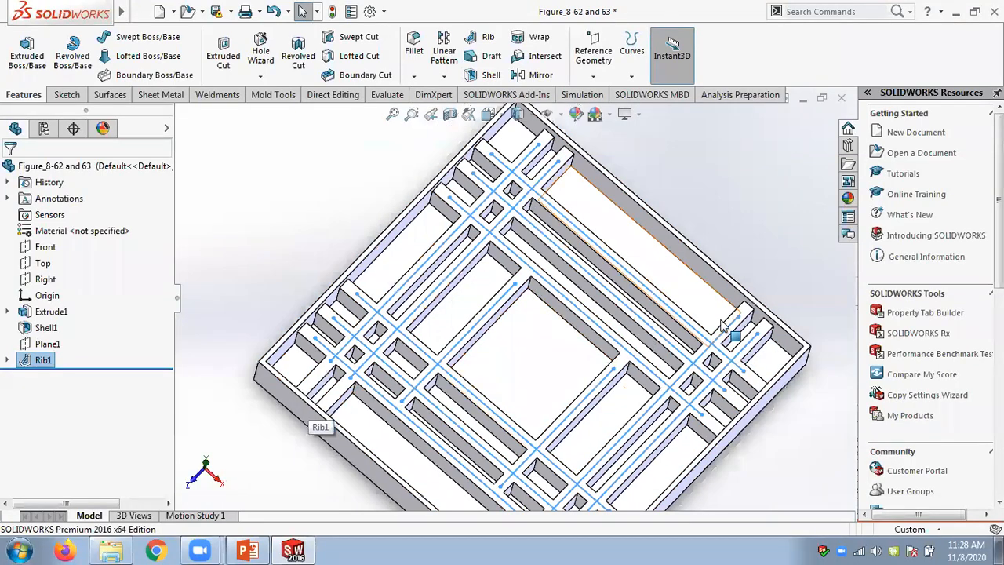
scroll(718, 314, down, 2)
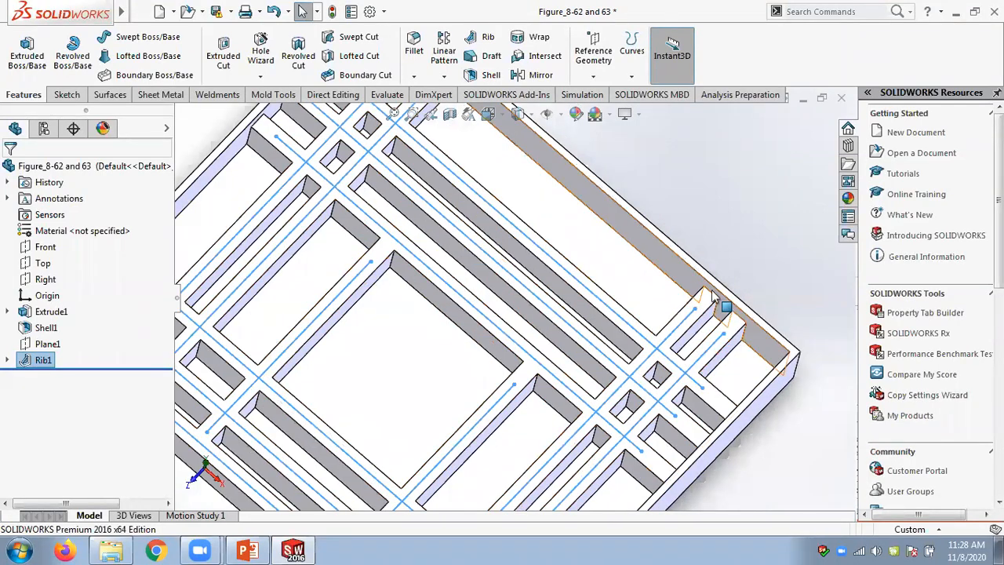
scroll(702, 289, up, 3)
middle_drag(688, 278, 696, 199)
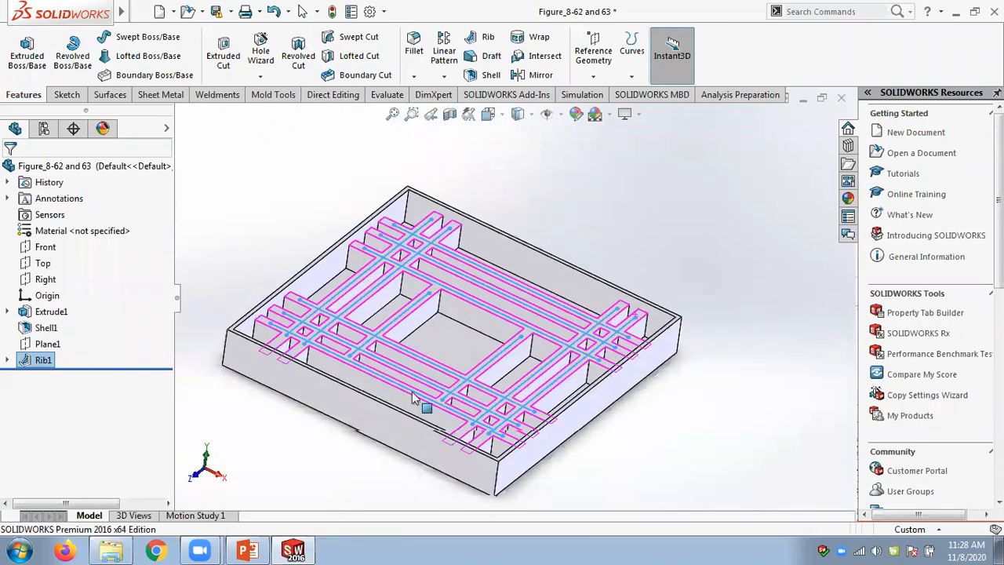
scroll(374, 416, down, 2)
scroll(449, 286, down, 3)
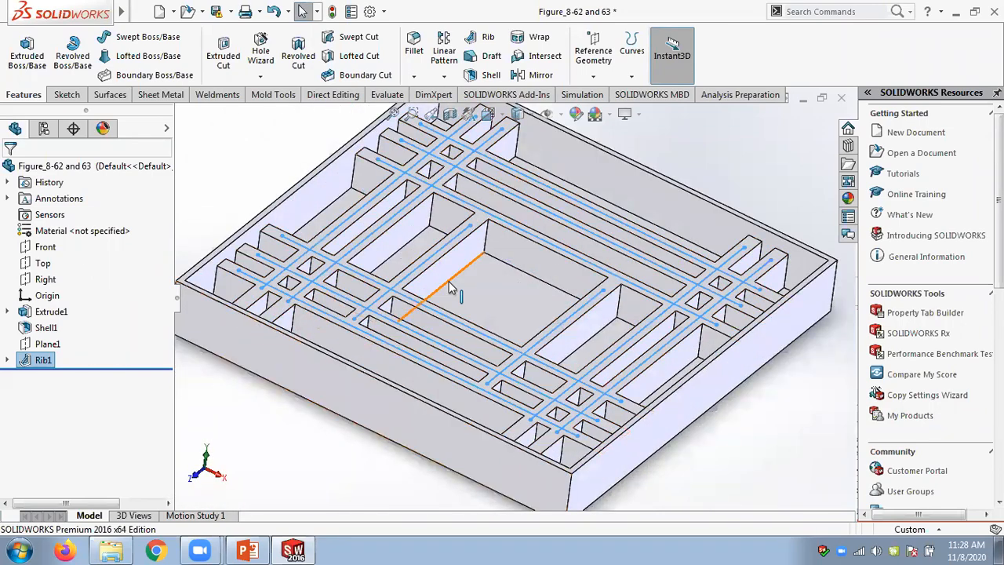
scroll(450, 287, up, 3)
middle_drag(471, 326, 474, 355)
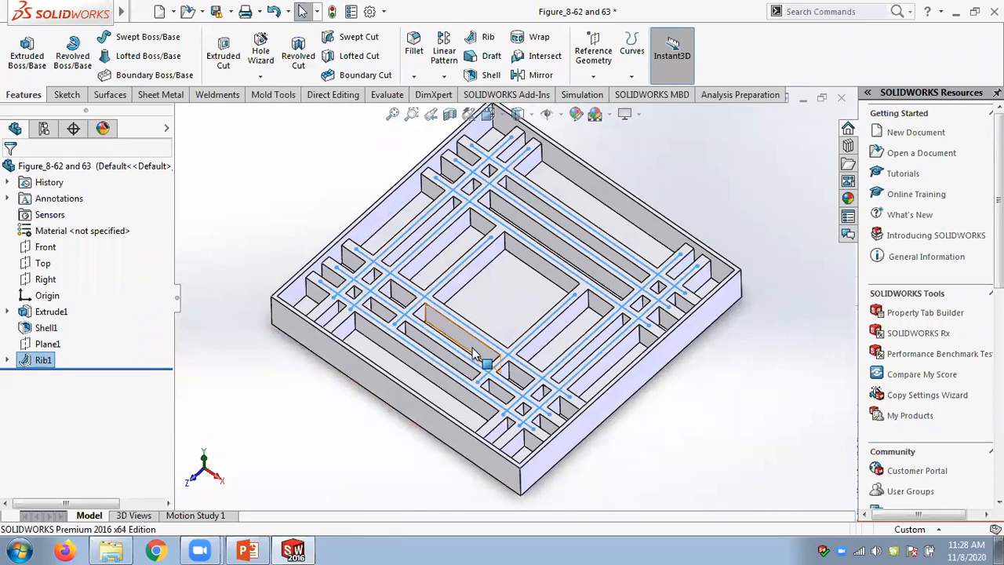
scroll(473, 353, down, 2)
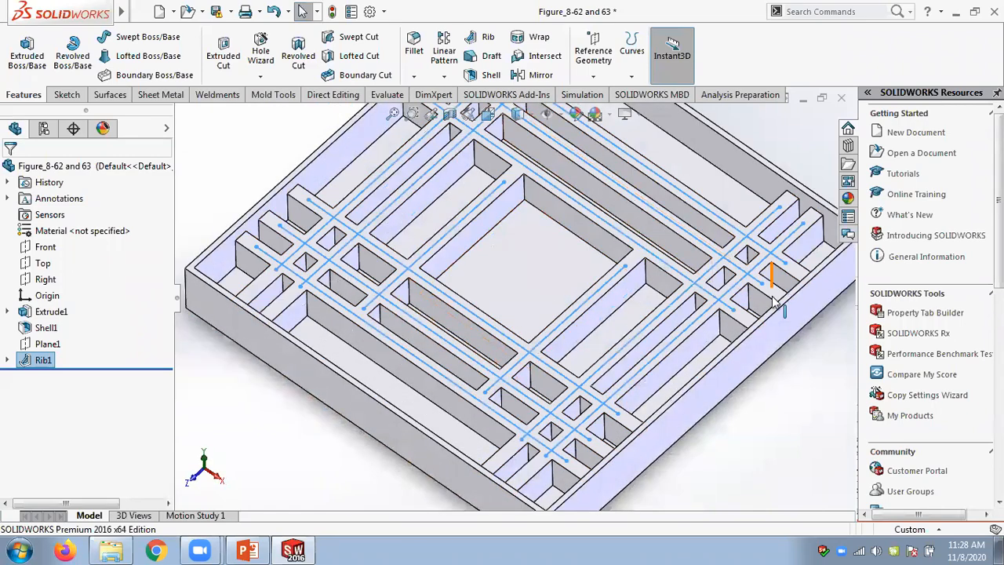
- Try to rebuild the tray's grid rib with the extrusion direction Parallel to Sketch
right_click(41, 362)
click(50, 220)
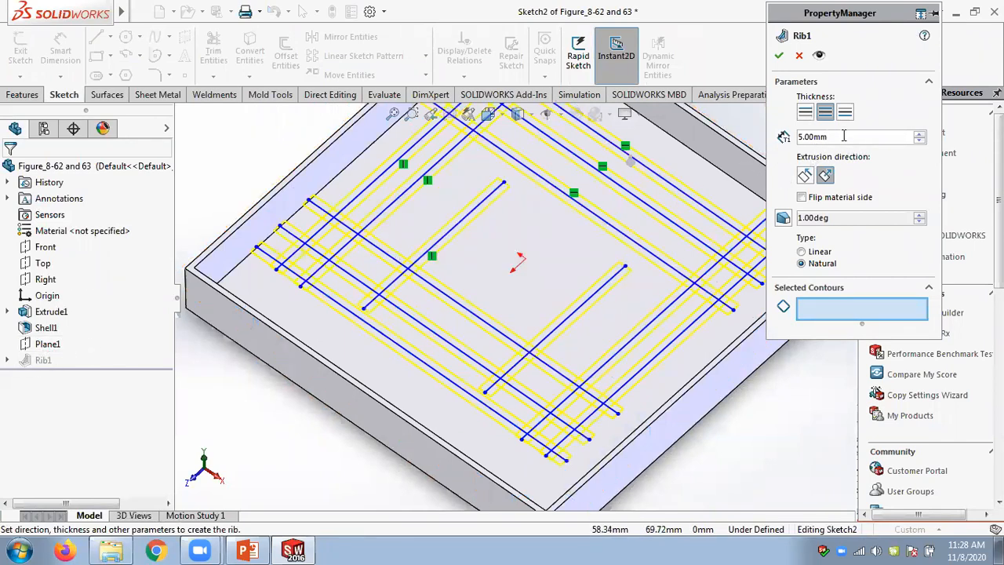
drag(844, 135, 780, 137)
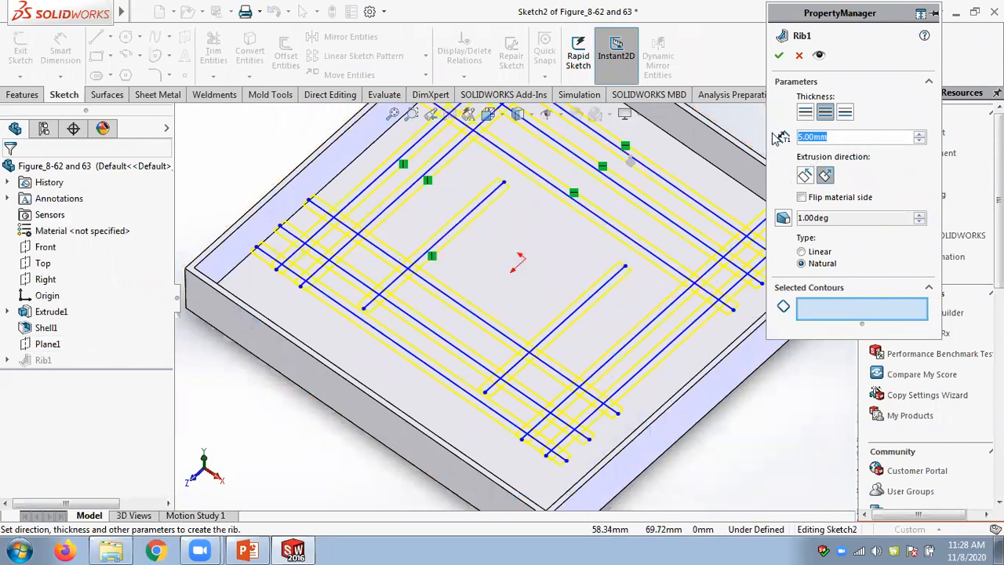
click(806, 176)
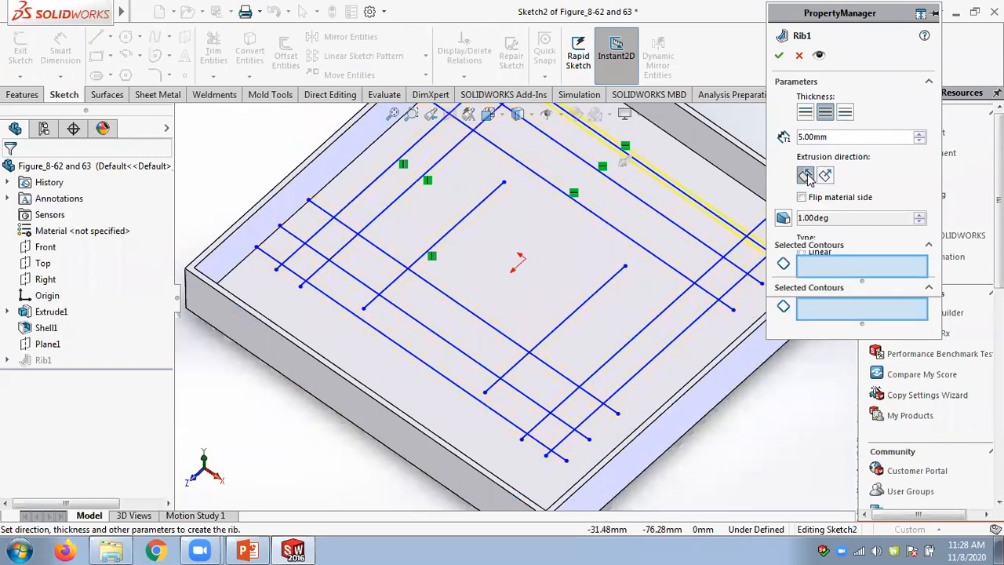
click(779, 55)
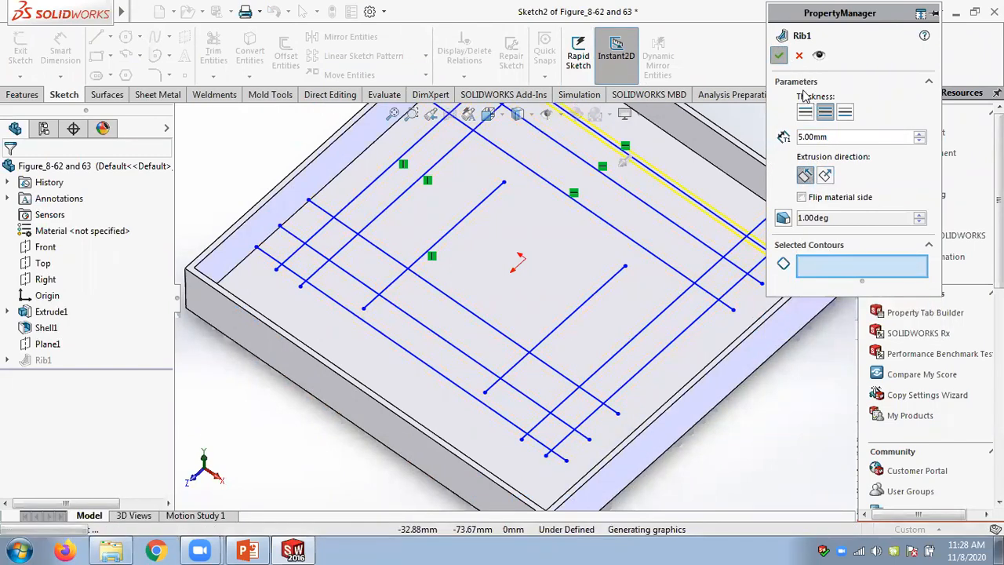
scroll(681, 191, up, 3)
scroll(649, 238, down, 3)
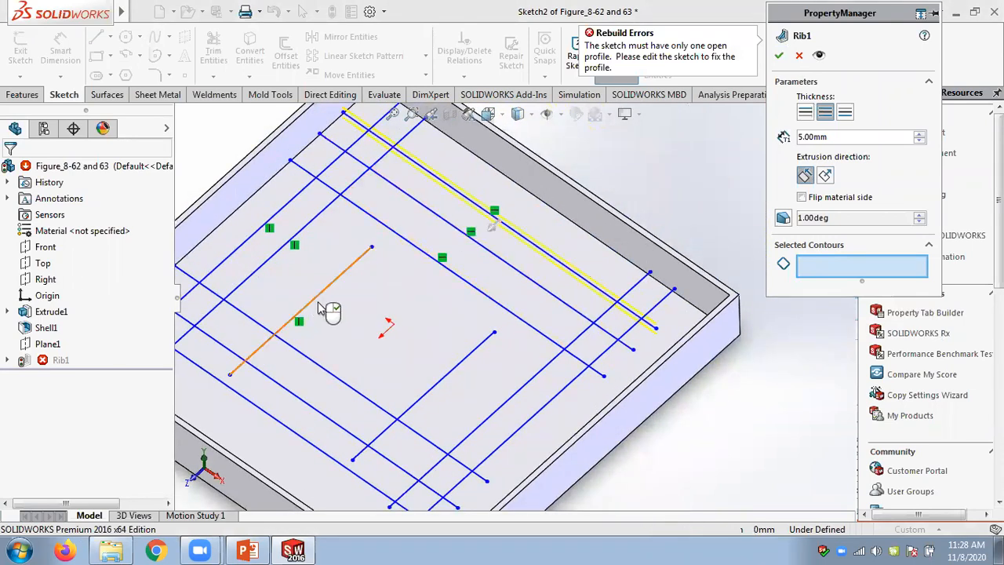
- Set the grid rib's extrusion direction to Normal to Sketch with the Linear type and rebuild it
click(826, 175)
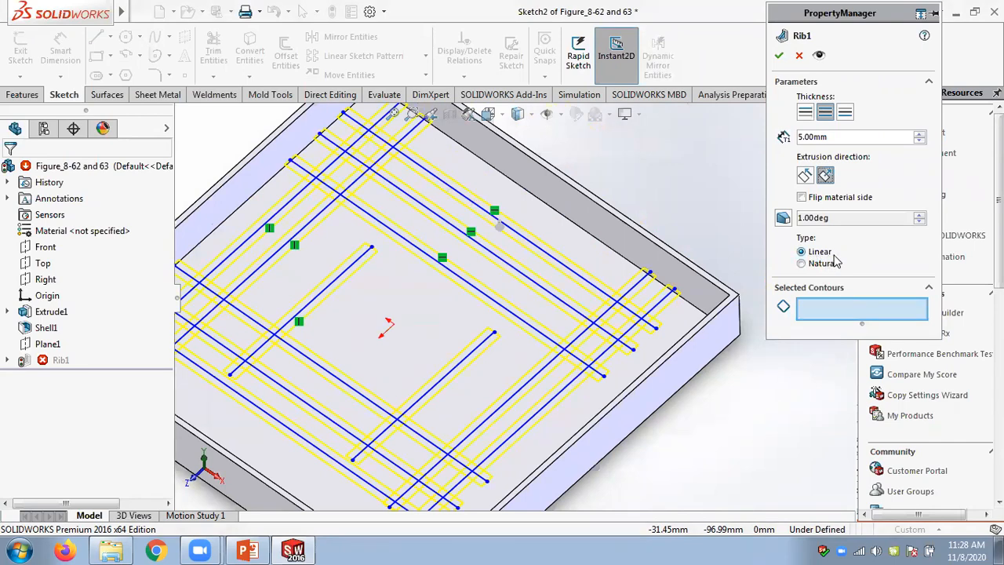
click(780, 55)
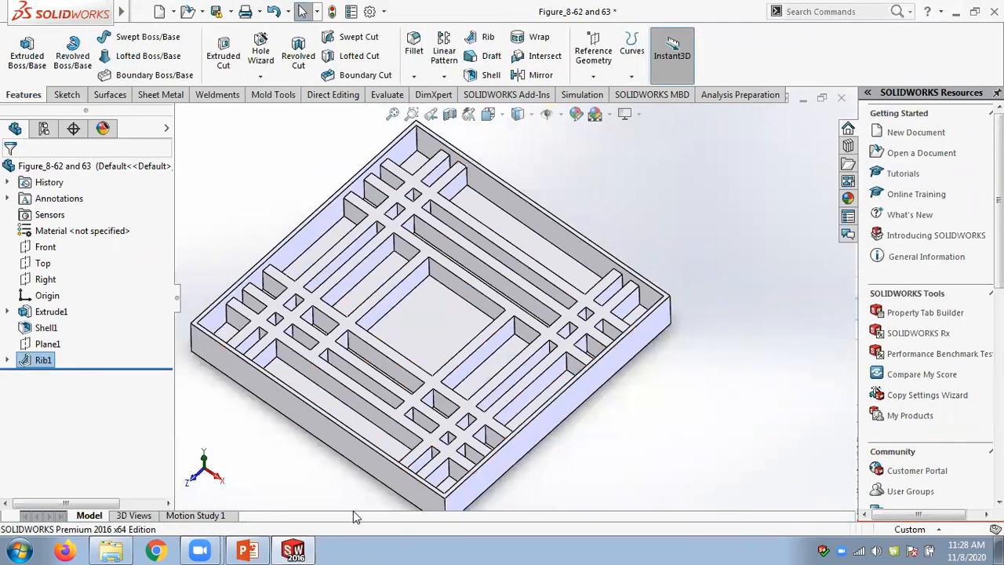
- Switch to PowerPoint and show slide 17 with the Linear, Natural and Draft On/Off rib figures
click(248, 550)
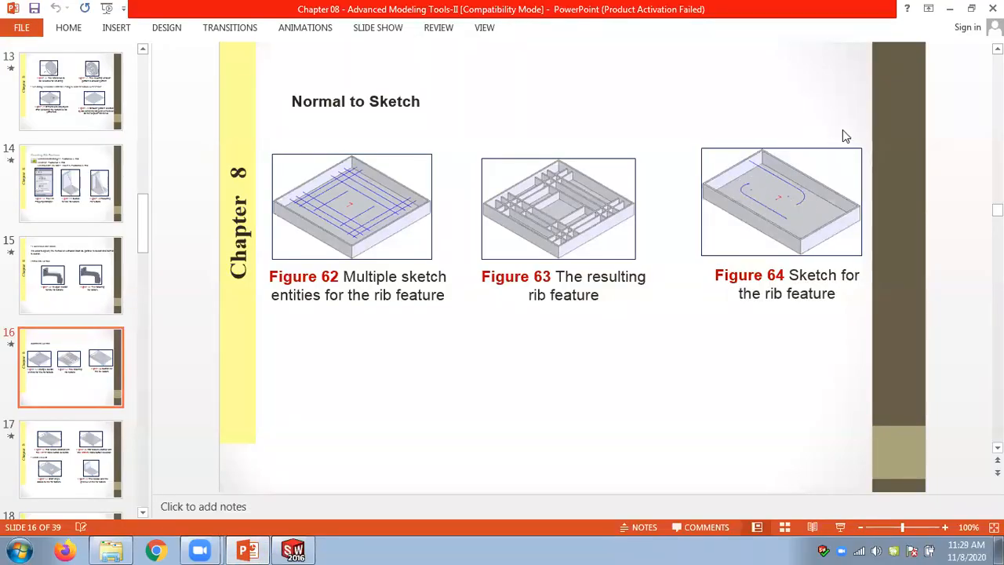
scroll(918, 112, down, 1)
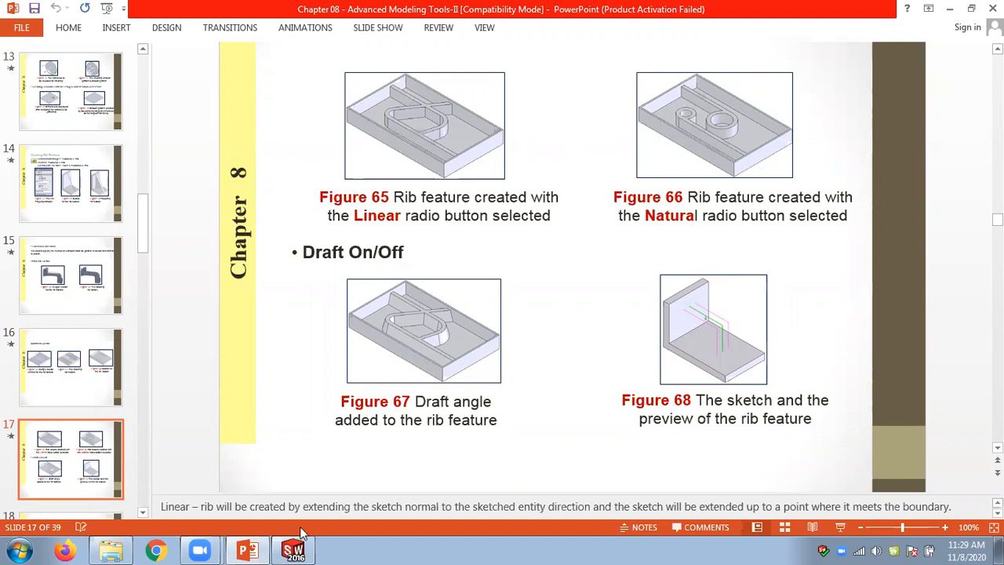
- Switch back to SOLIDWORKS and close the "Figure_8-62 and 63" tray part
click(294, 550)
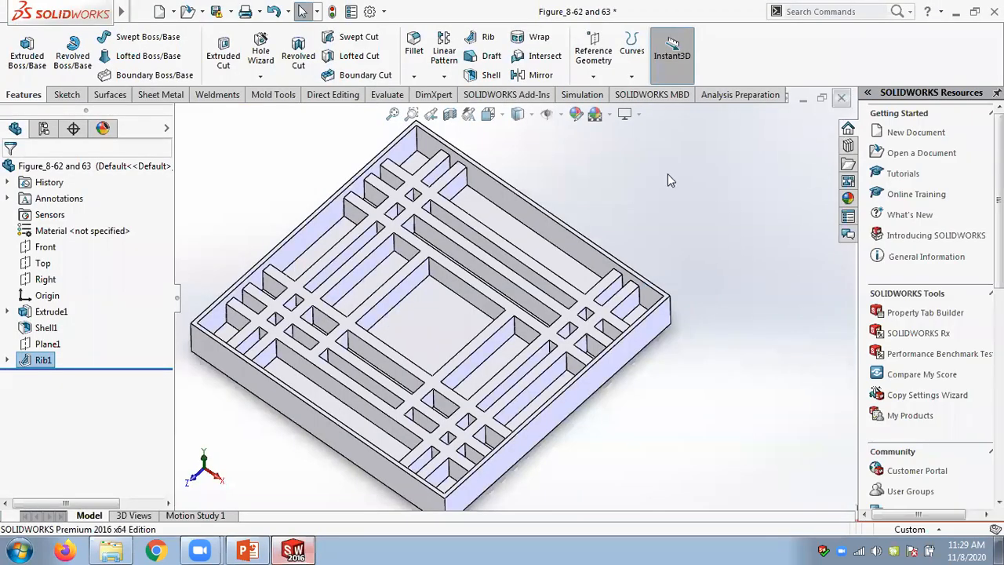
click(841, 98)
click(461, 296)
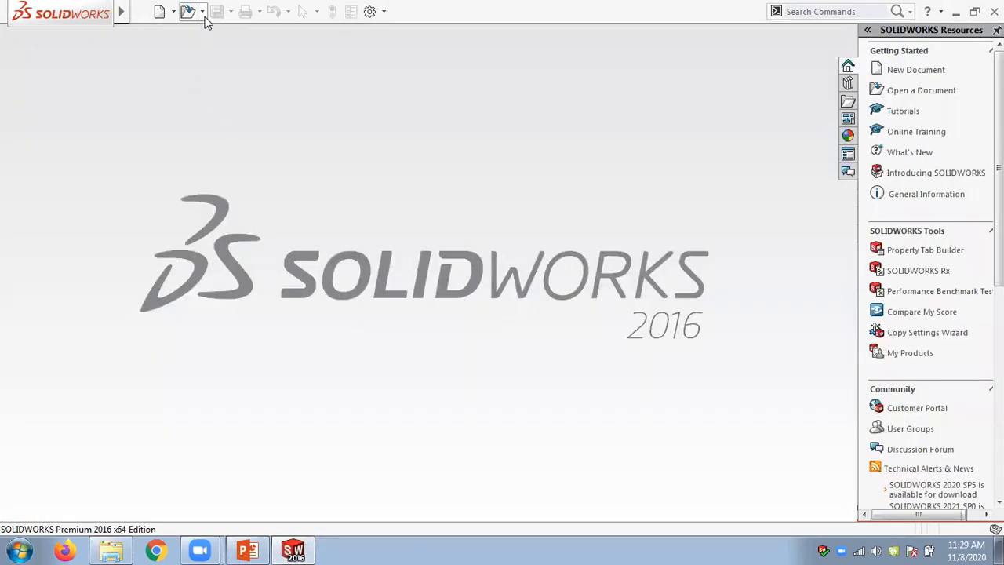
- Open the part "Figure_8-64 to 8-67" from the Chap 08 folder
click(202, 12)
click(210, 33)
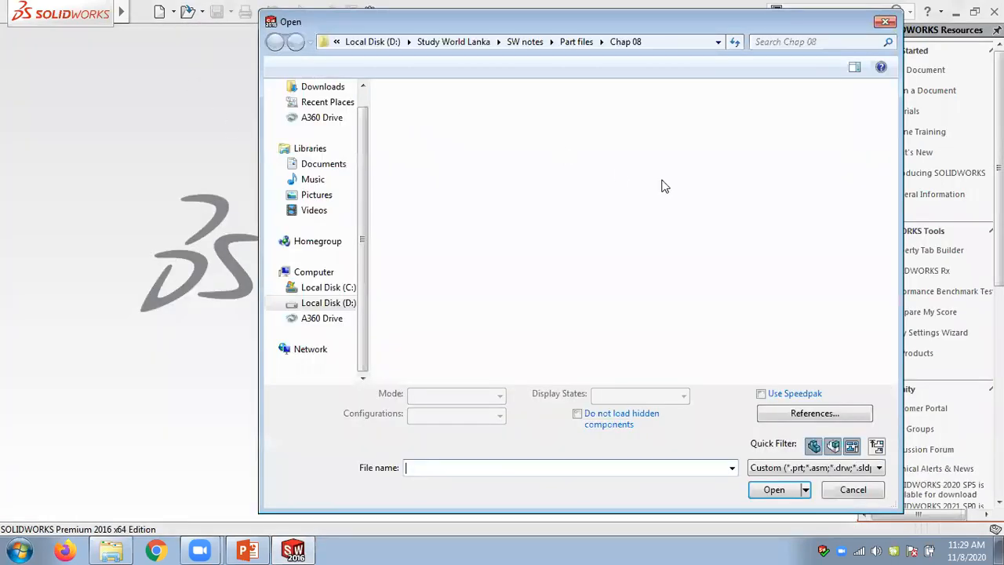
scroll(897, 235, down, 3)
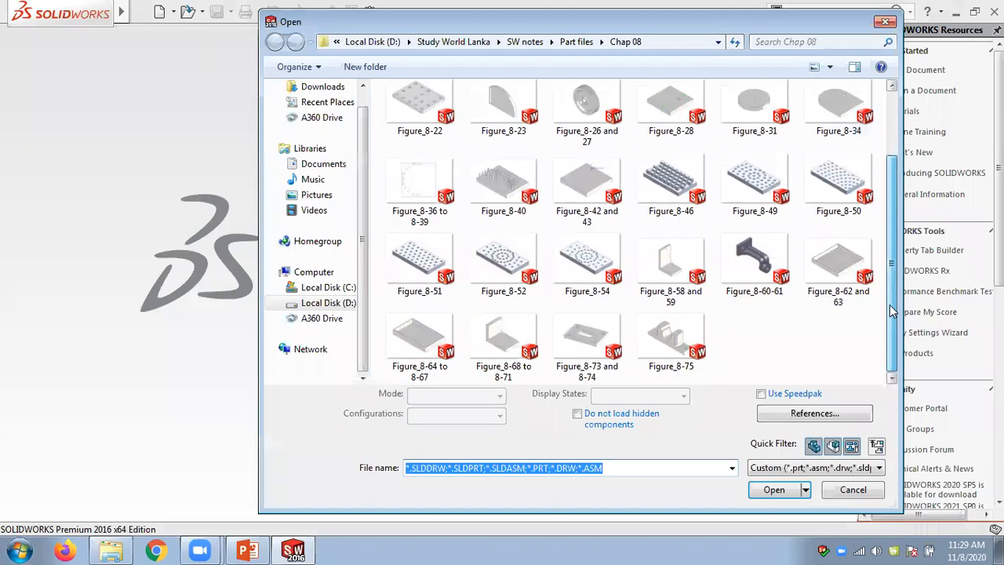
double_click(415, 345)
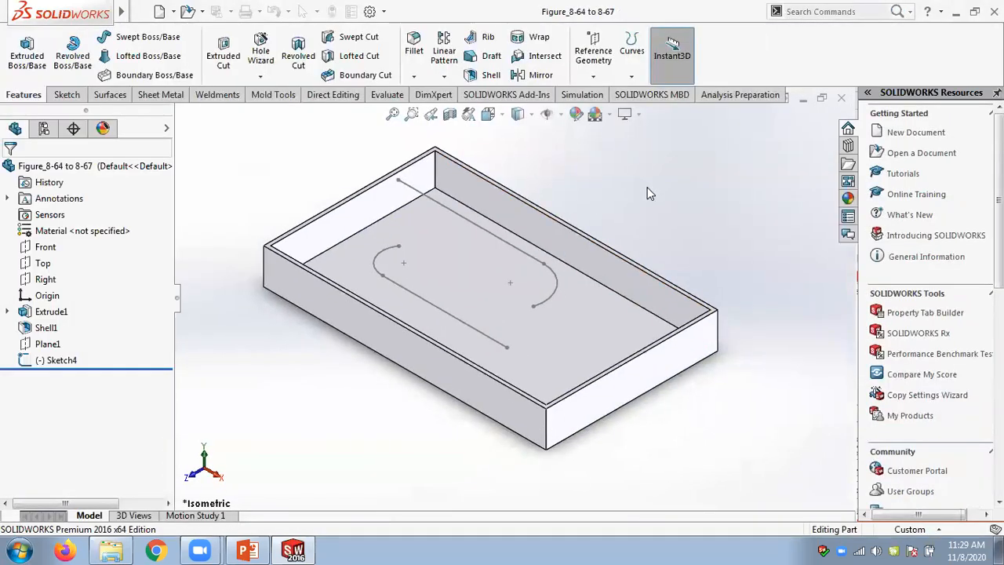
- Open Sketch4 for editing and create a 10 mm thick rib from it, Normal to Sketch with the Linear type
middle_drag(643, 223, 657, 213)
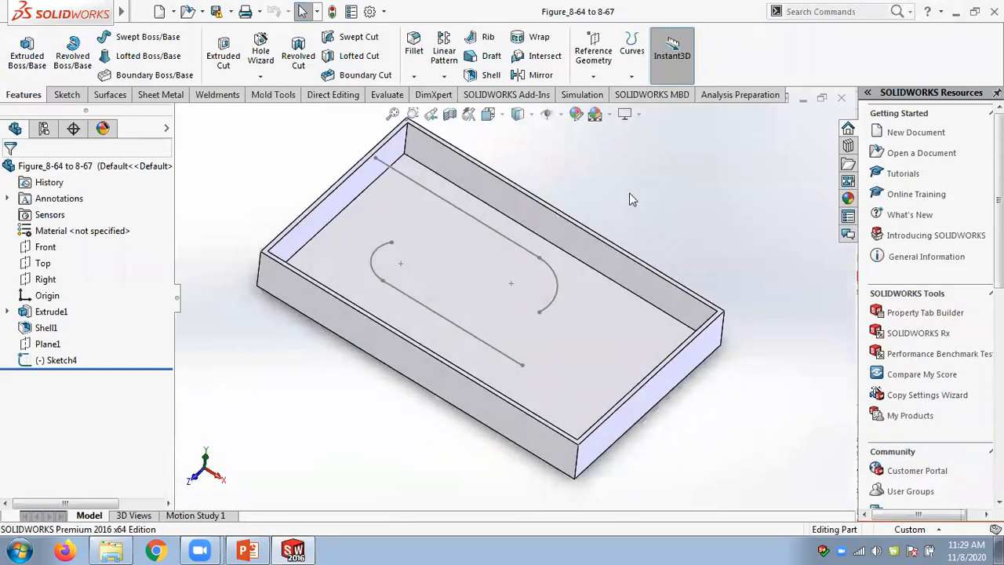
click(59, 361)
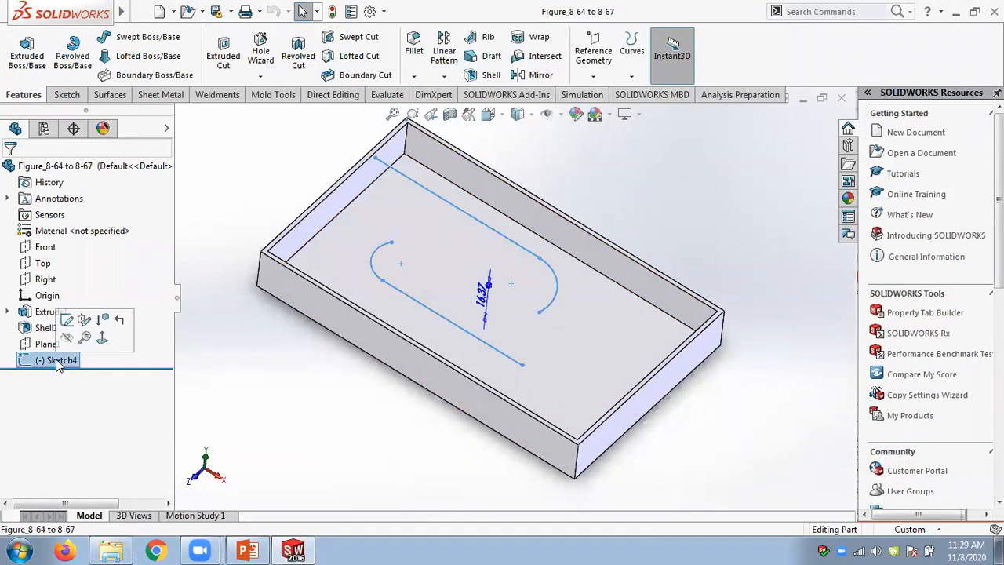
click(67, 320)
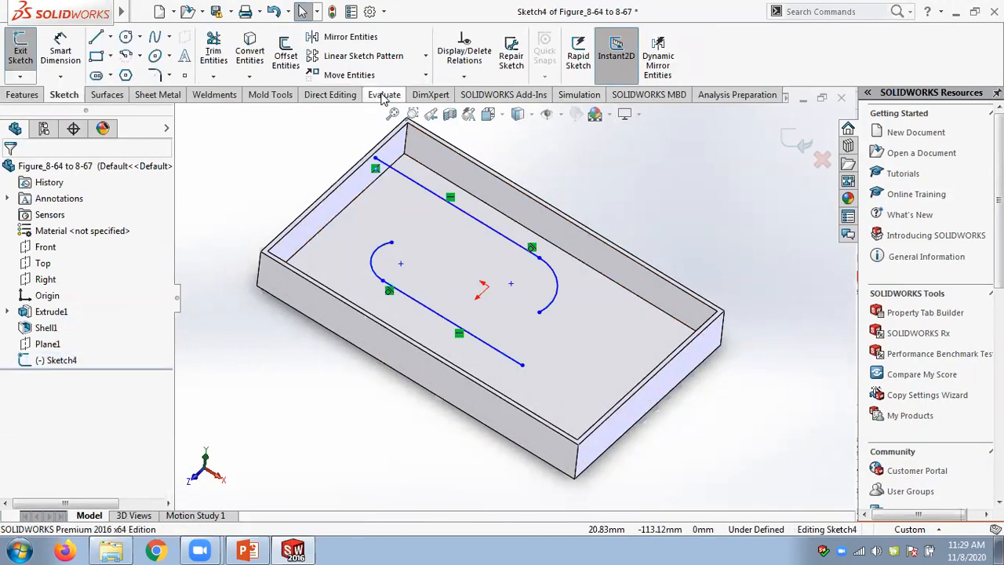
click(23, 95)
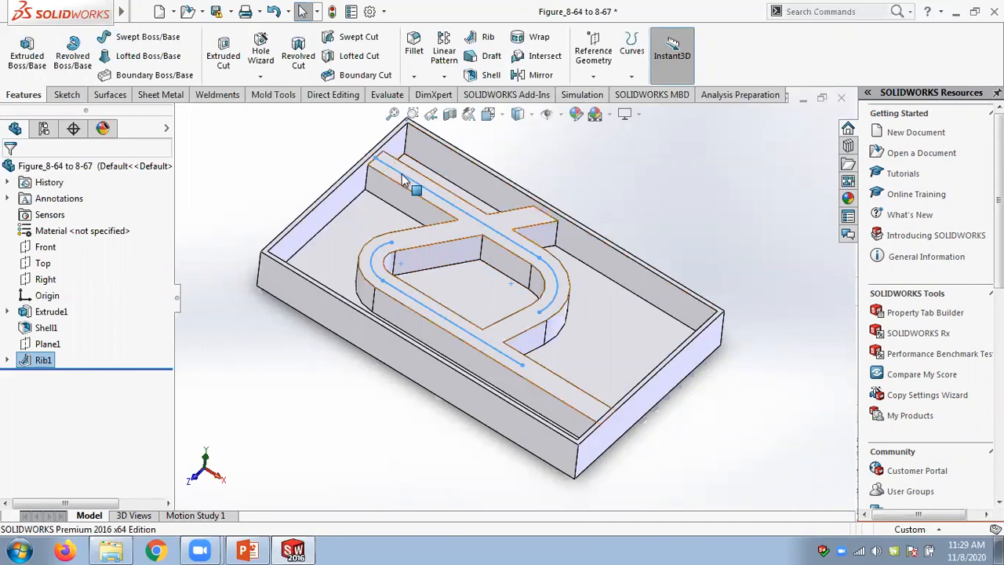
- Edit the rib from Sketch4 and change its type to Natural
right_click(45, 366)
click(55, 231)
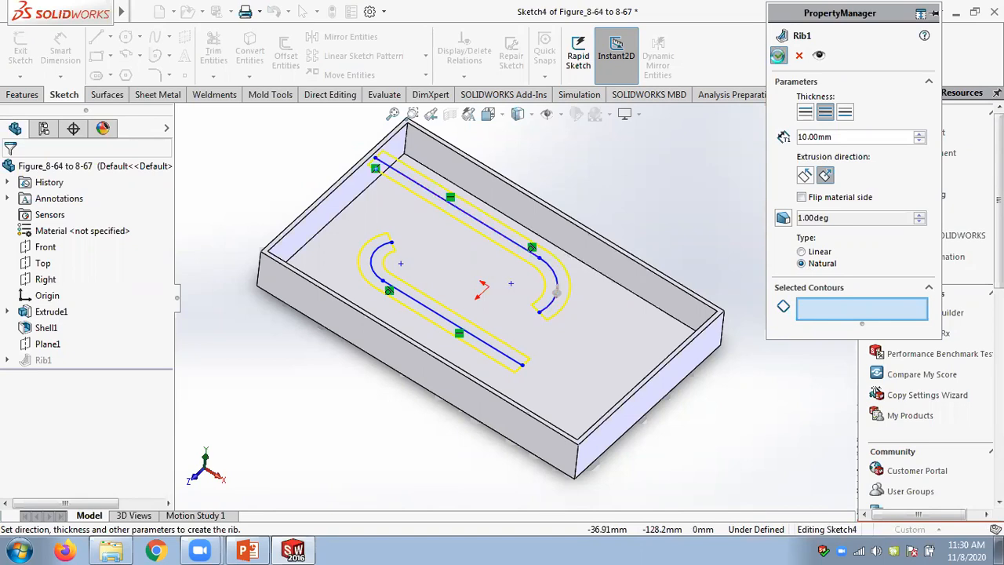
click(778, 55)
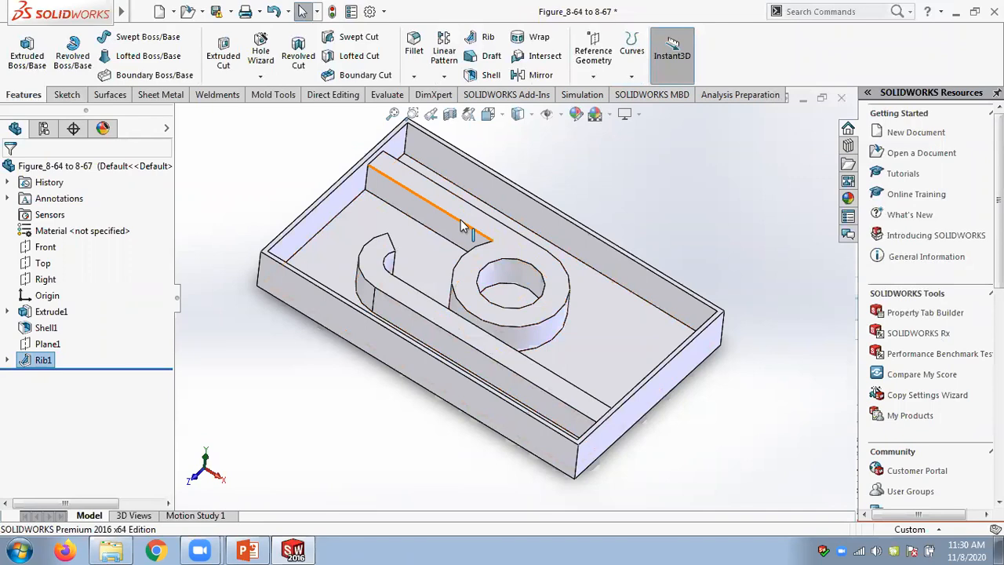
- Open the rib's Sketch4 to examine its open lines and arcs, and exit the sketch
click(8, 360)
right_click(69, 377)
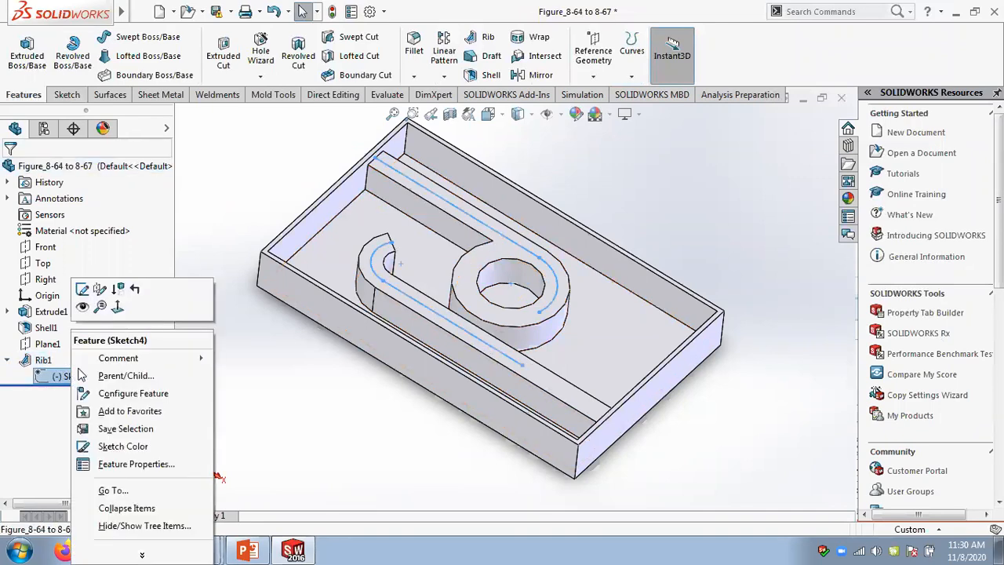
click(83, 288)
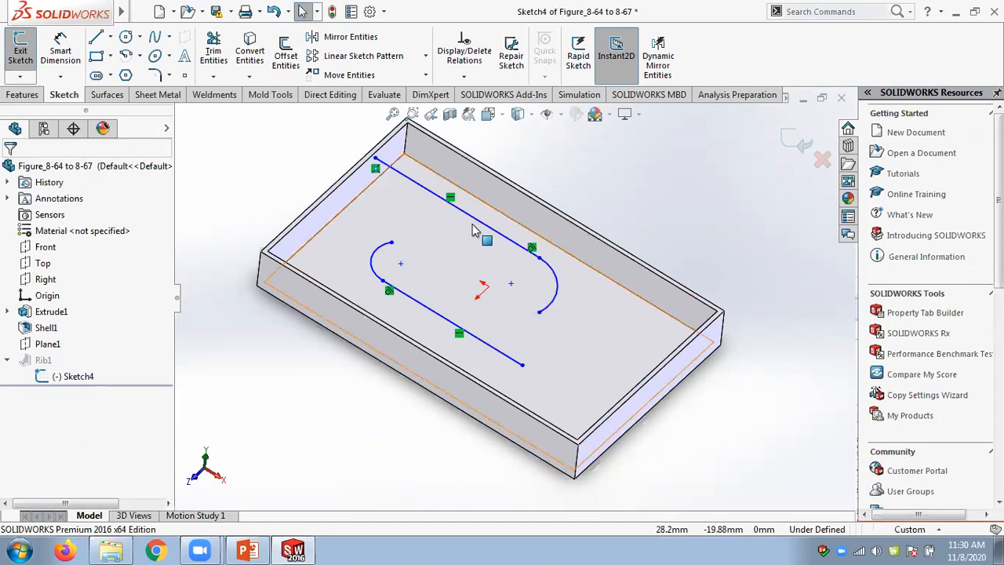
click(800, 144)
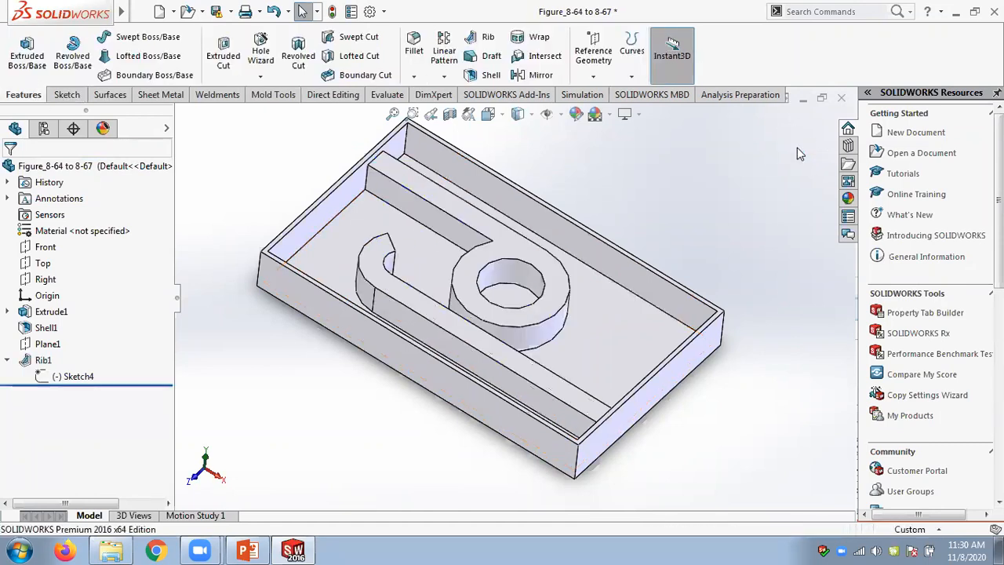
- Open the rib's settings for editing, leave them, and compare the model with Figure 66 for the Natural rib type in PowerPoint
right_click(43, 360)
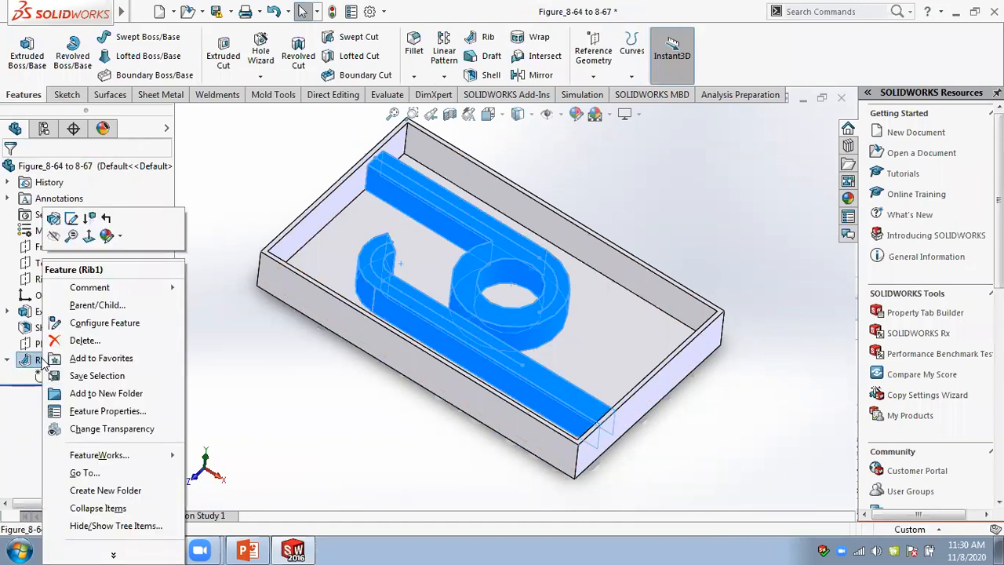
click(53, 218)
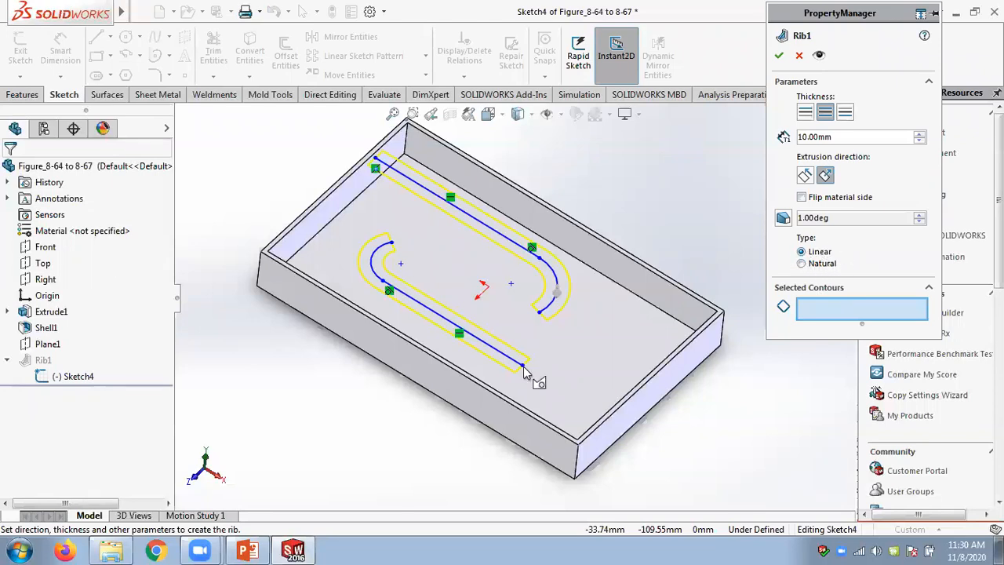
click(257, 549)
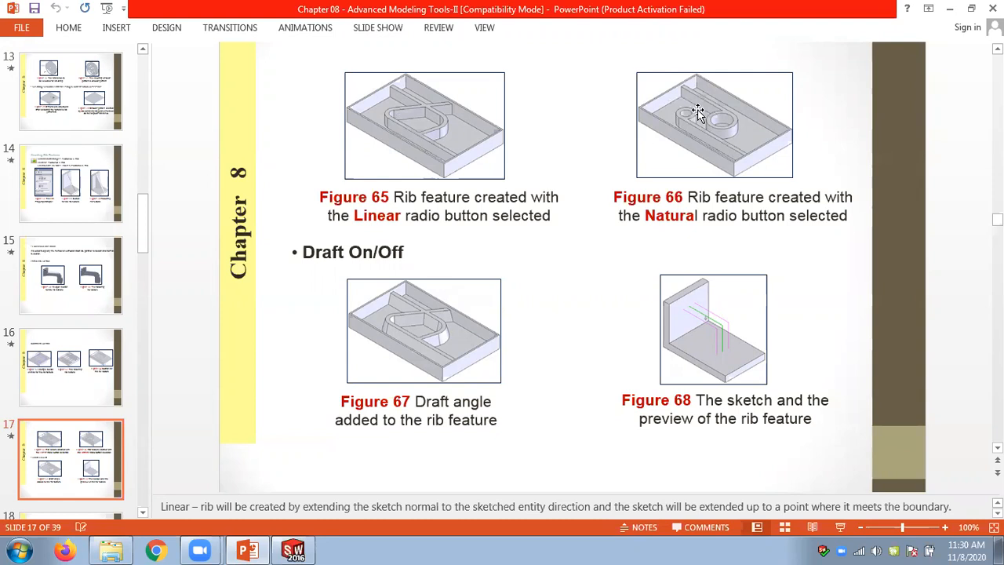
click(294, 550)
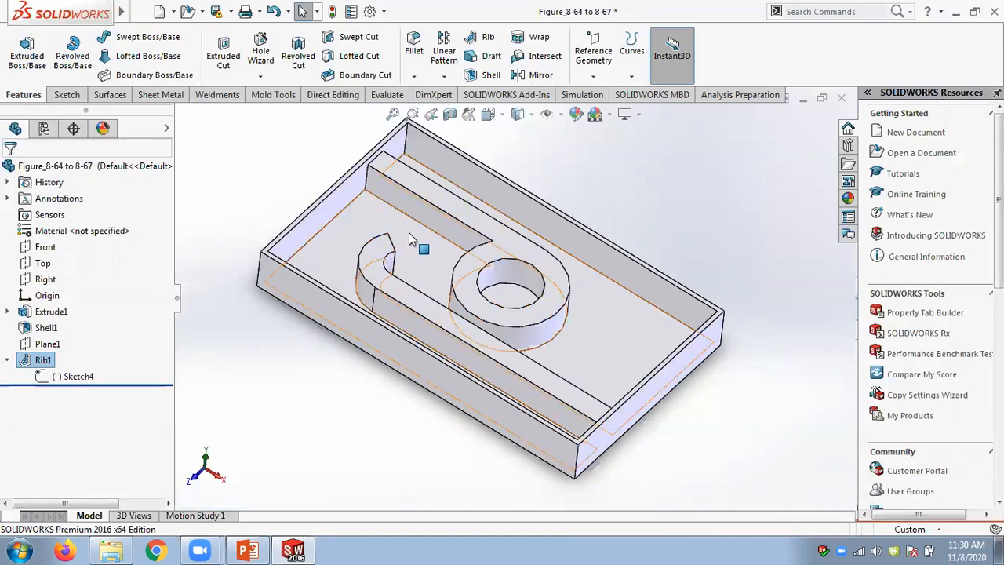
click(247, 550)
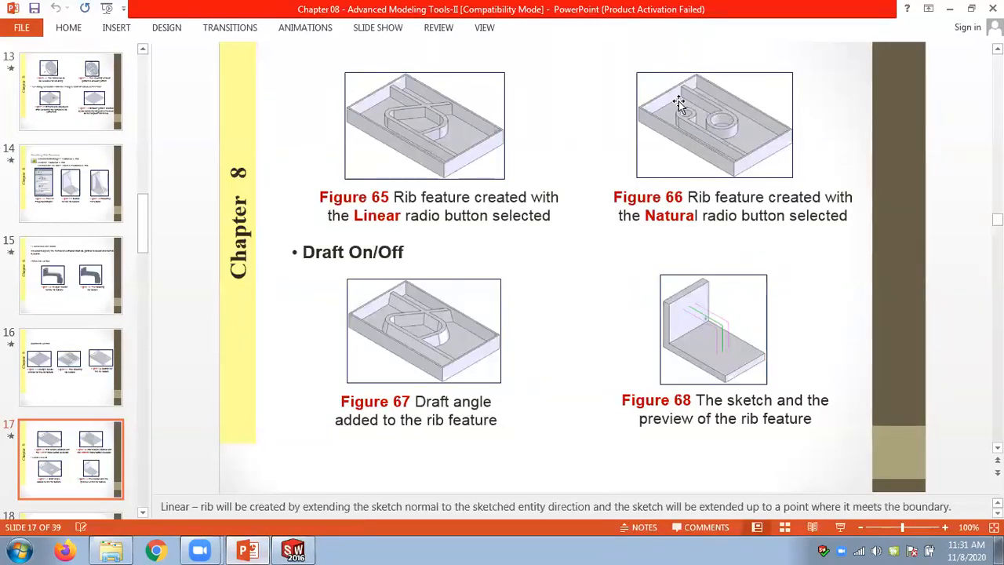
click(293, 550)
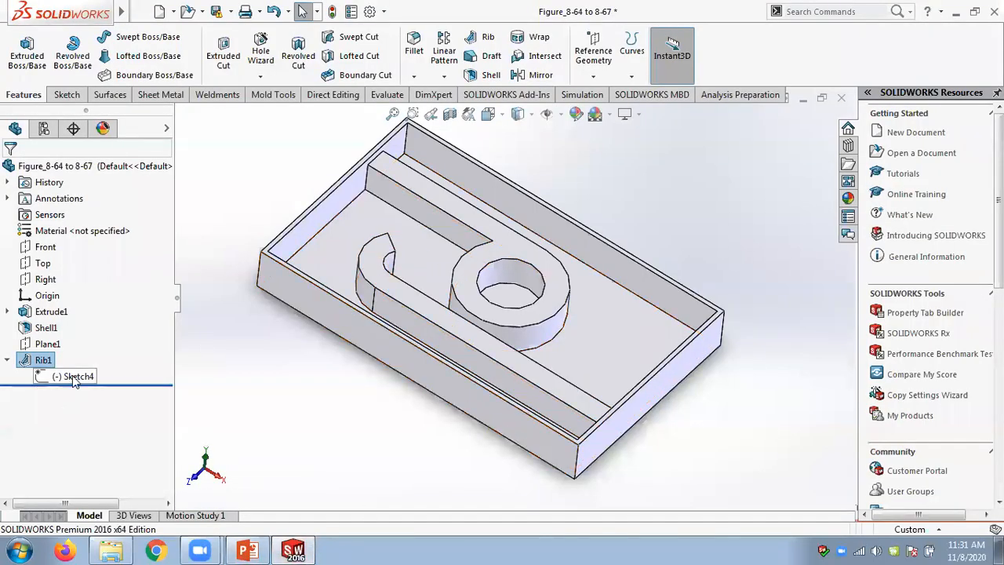
- Delete the rib feature from the tray while keeping its Sketch4
right_click(36, 363)
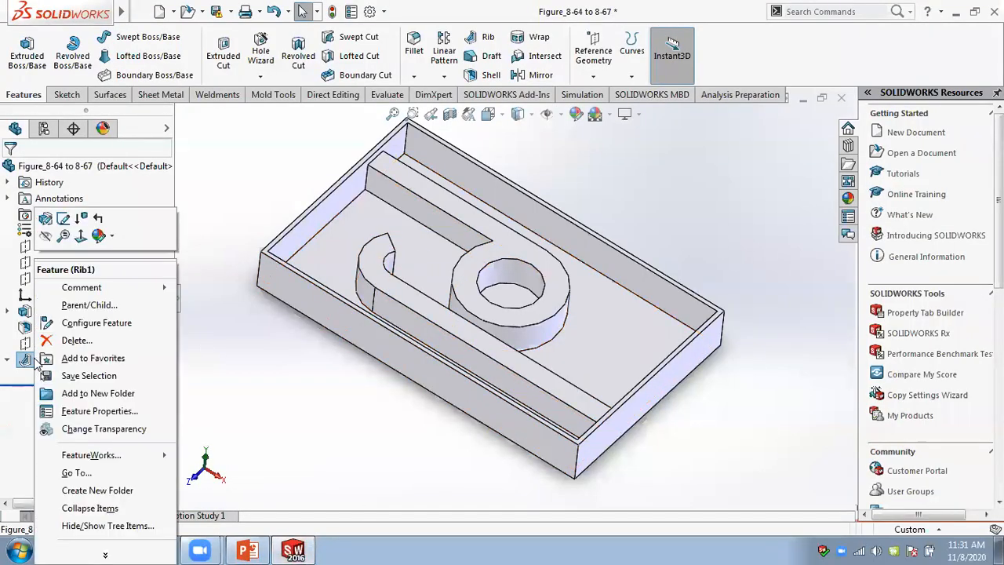
click(76, 341)
click(466, 201)
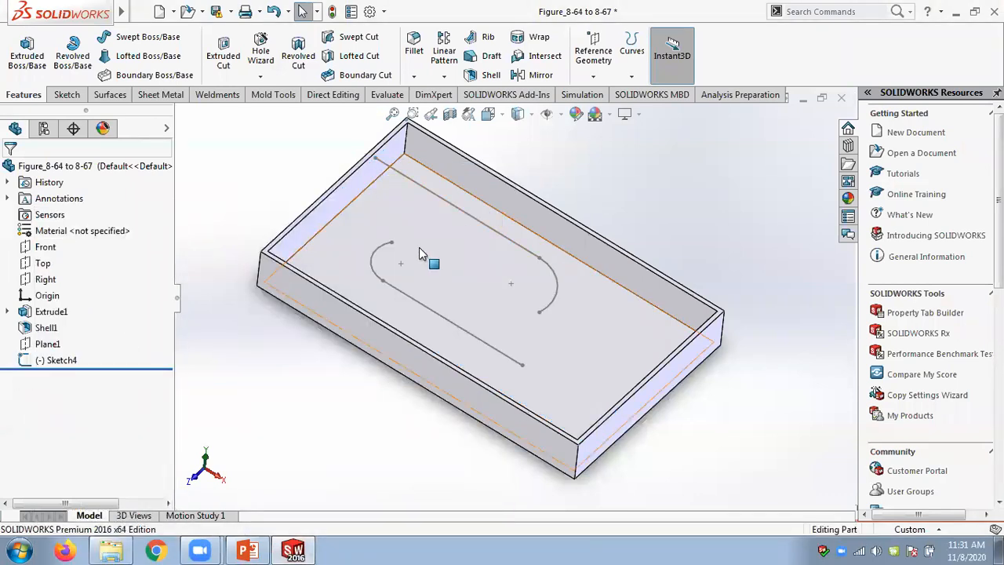
- Open Sketch4 for editing and lengthen the smaller arc by moving its free end to about X 35.73, Y 2.10
scroll(424, 255, down, 3)
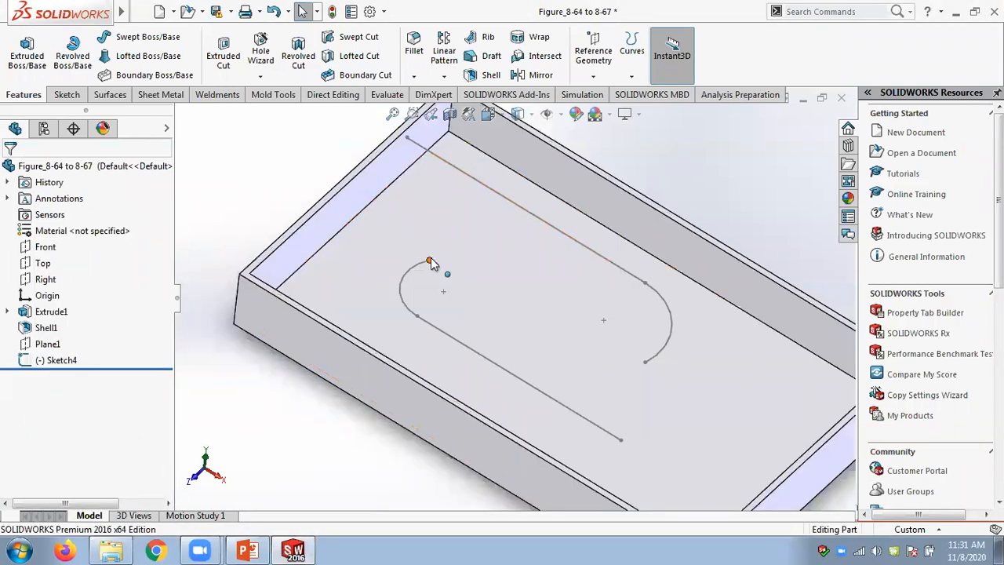
click(412, 272)
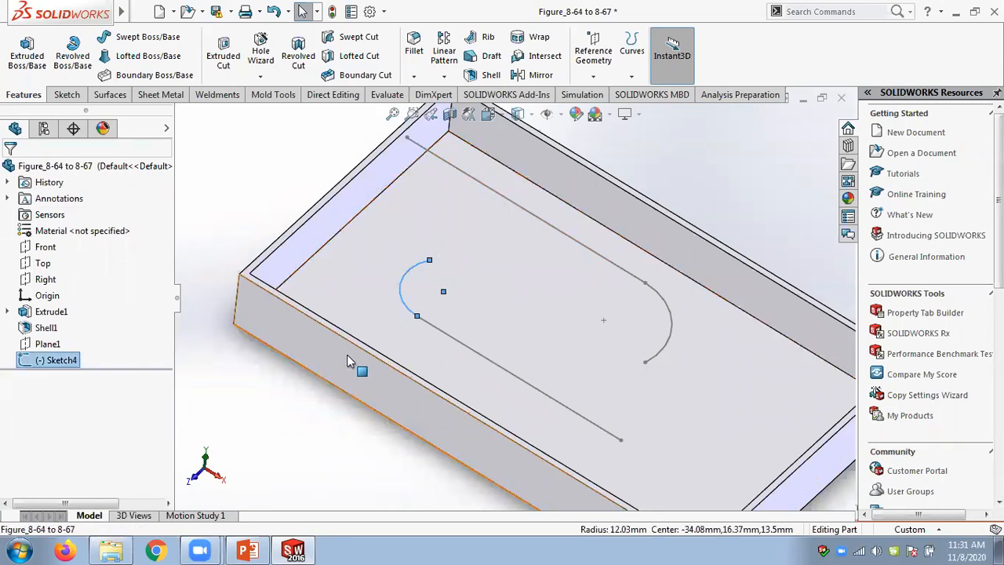
right_click(61, 365)
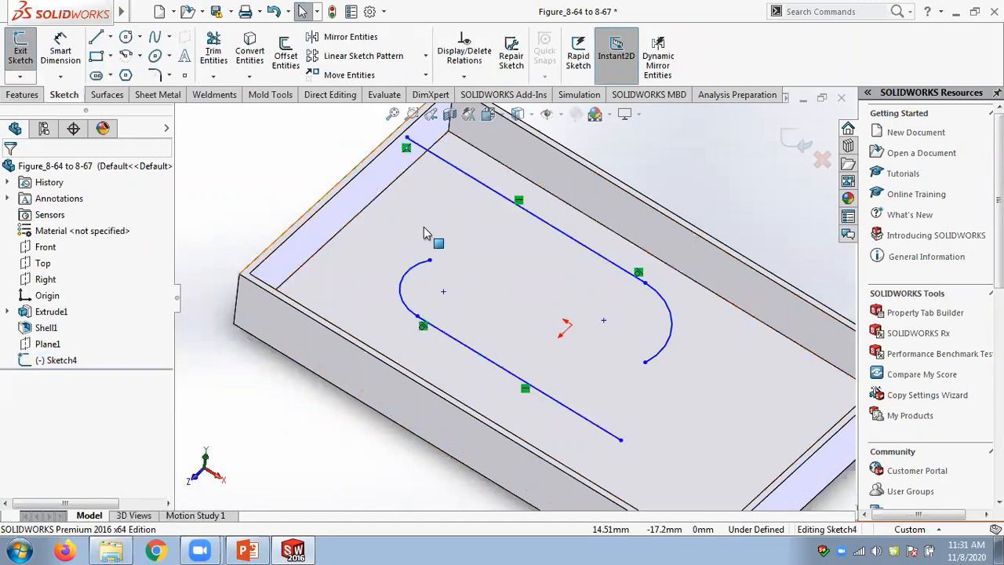
drag(430, 260, 463, 267)
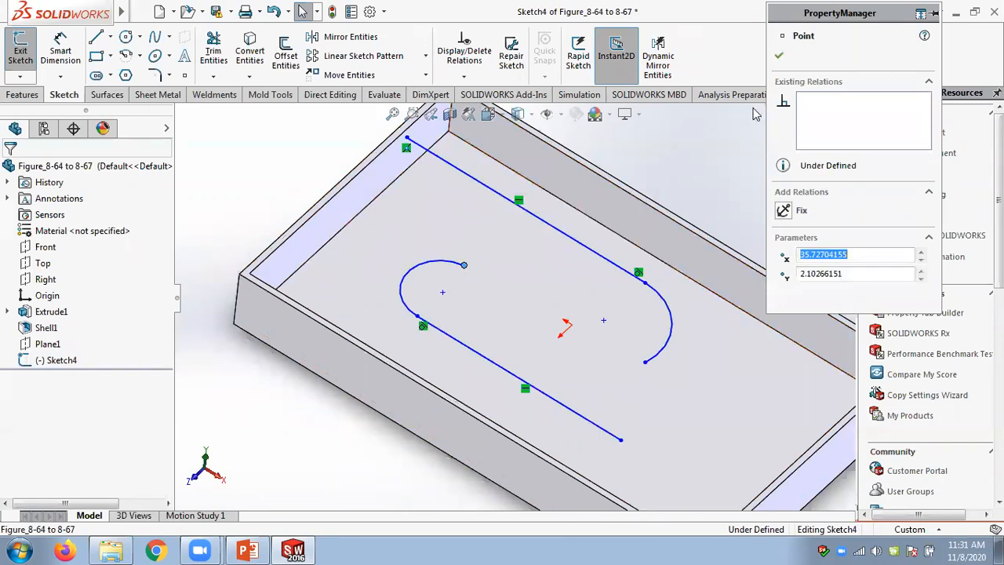
- Create a 10 mm thick rib from Sketch4, Normal to Sketch with the Natural type
click(22, 94)
click(485, 38)
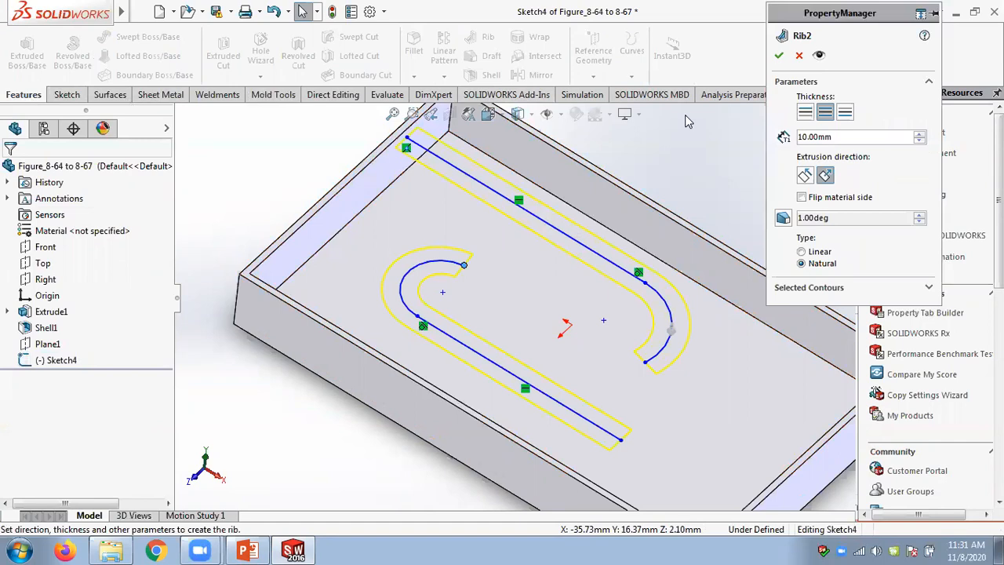
click(779, 55)
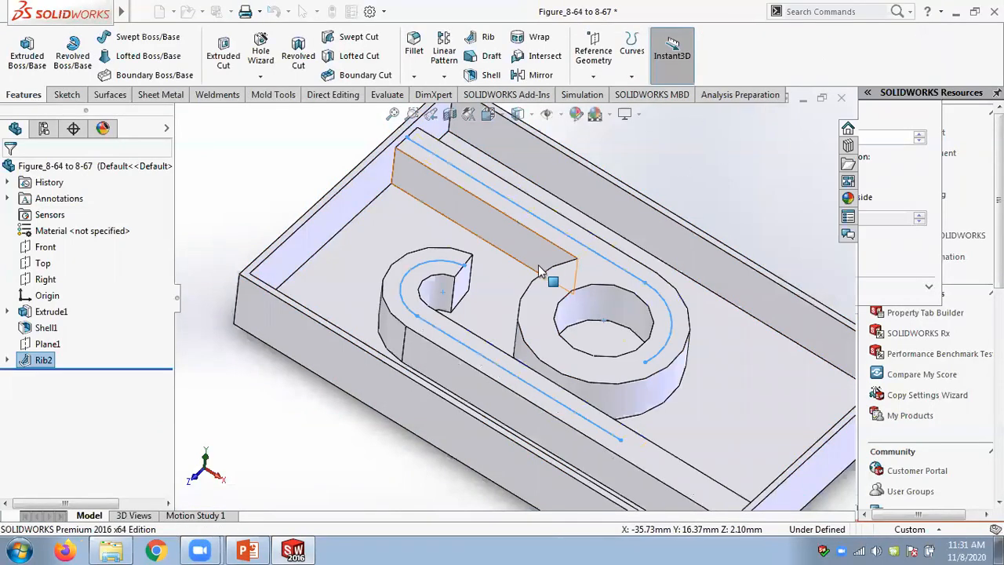
mouse_move(485, 271)
middle_down()
mouse_move(477, 343)
mouse_move(488, 278)
middle_up()
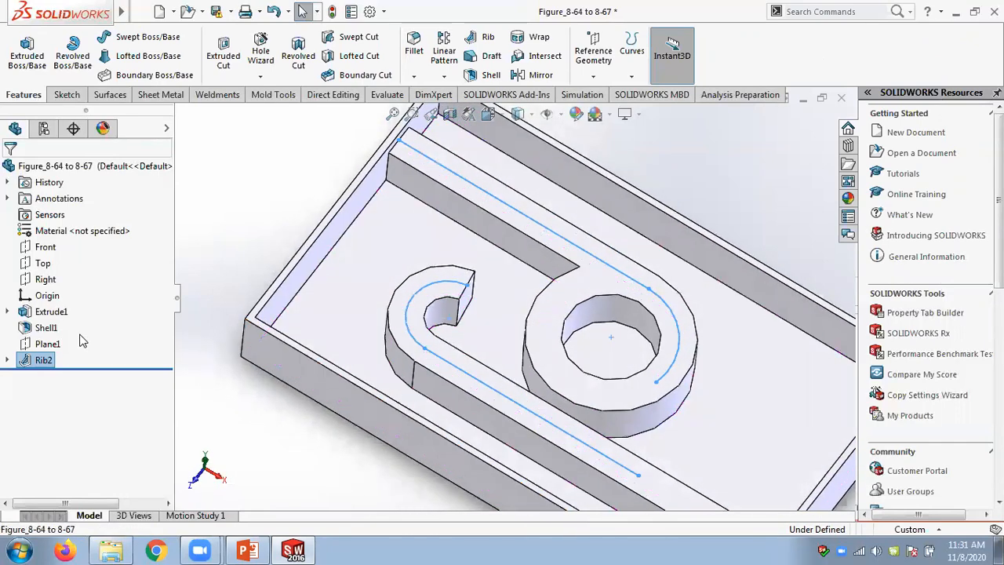
- Reopen the rib's Sketch4, extend the smaller arc's free end to about X 27.02, Y 3.21, and exit the sketch to rebuild the rib
click(6, 362)
right_click(61, 375)
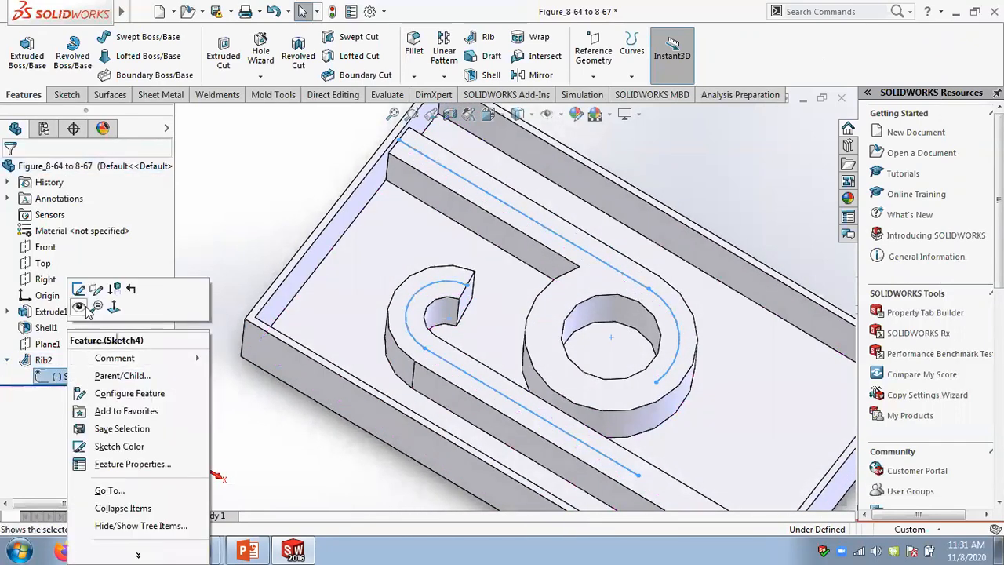
click(79, 289)
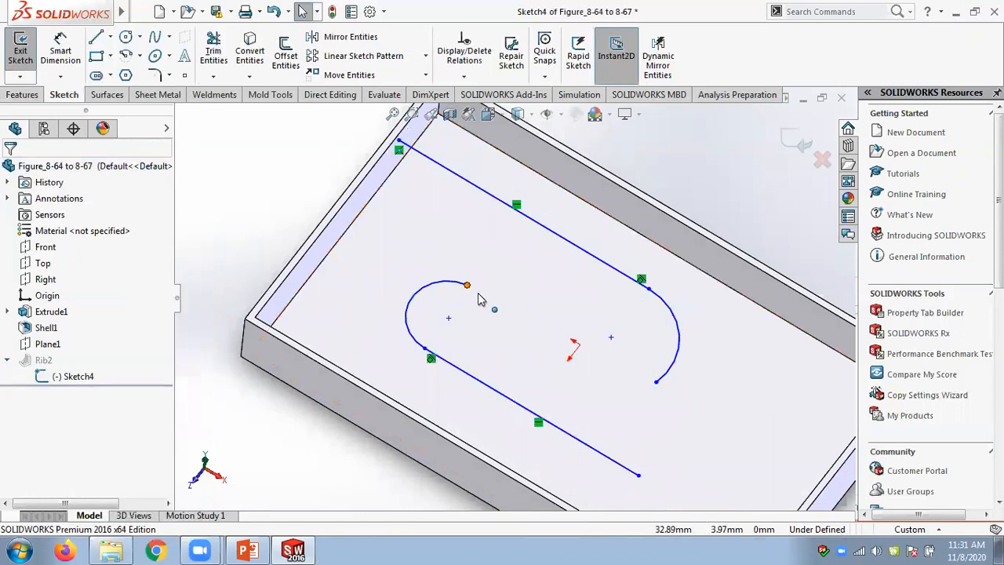
click(484, 302)
mouse_move(485, 308)
mouse_down()
mouse_move(475, 307)
mouse_move(481, 295)
mouse_up()
middle_drag(492, 320, 496, 365)
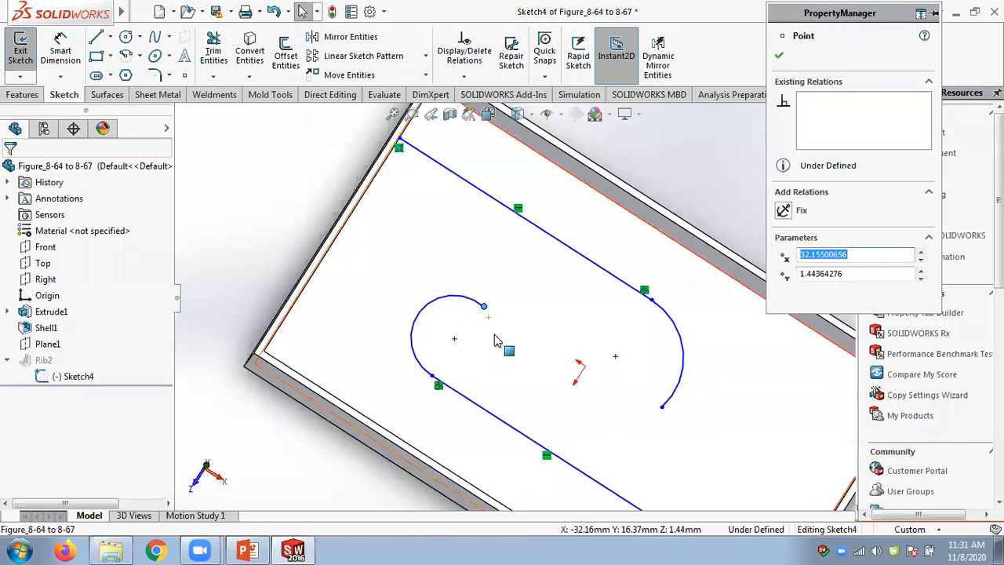
drag(485, 306, 498, 323)
click(779, 55)
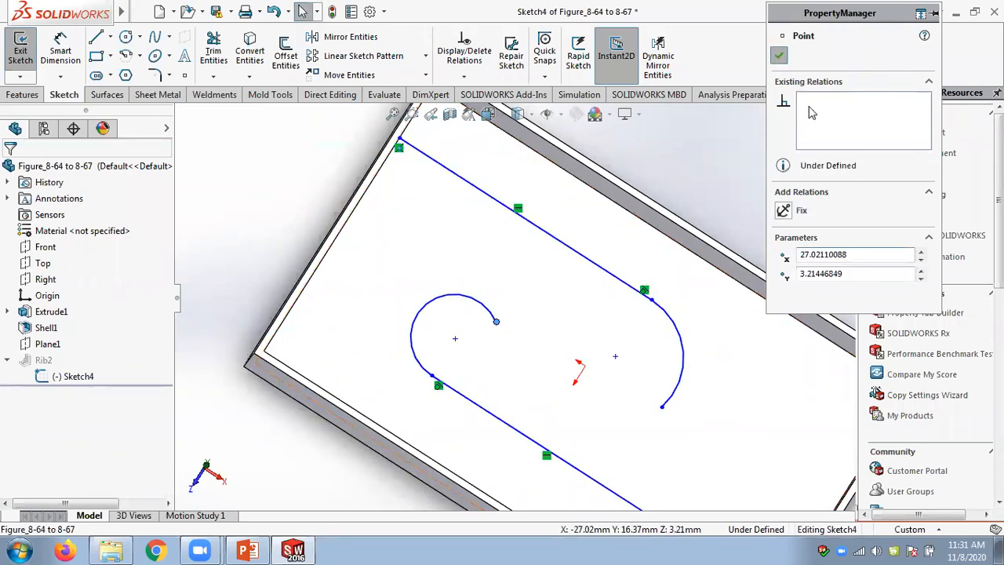
click(777, 150)
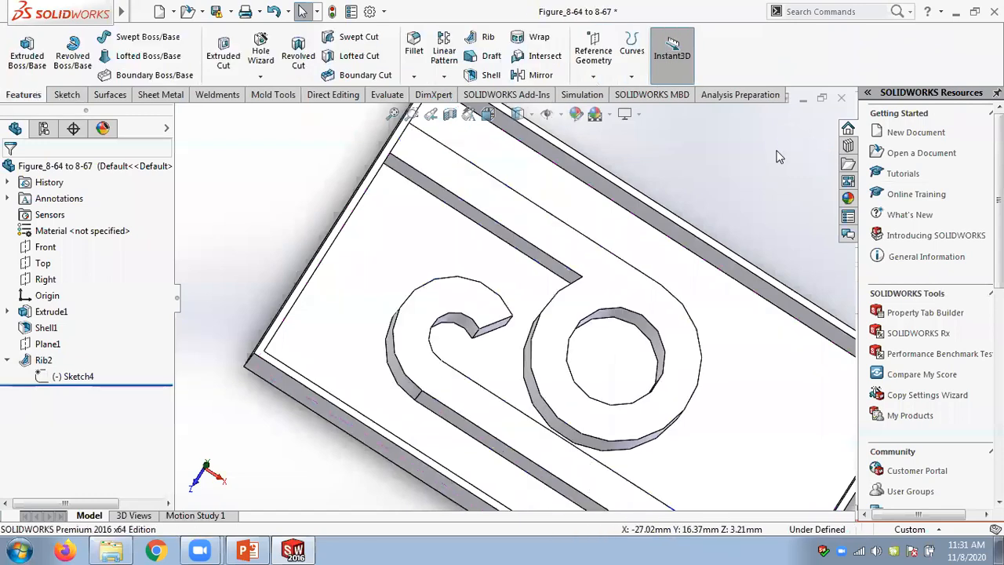
scroll(531, 351, up, 3)
middle_drag(505, 348, 493, 287)
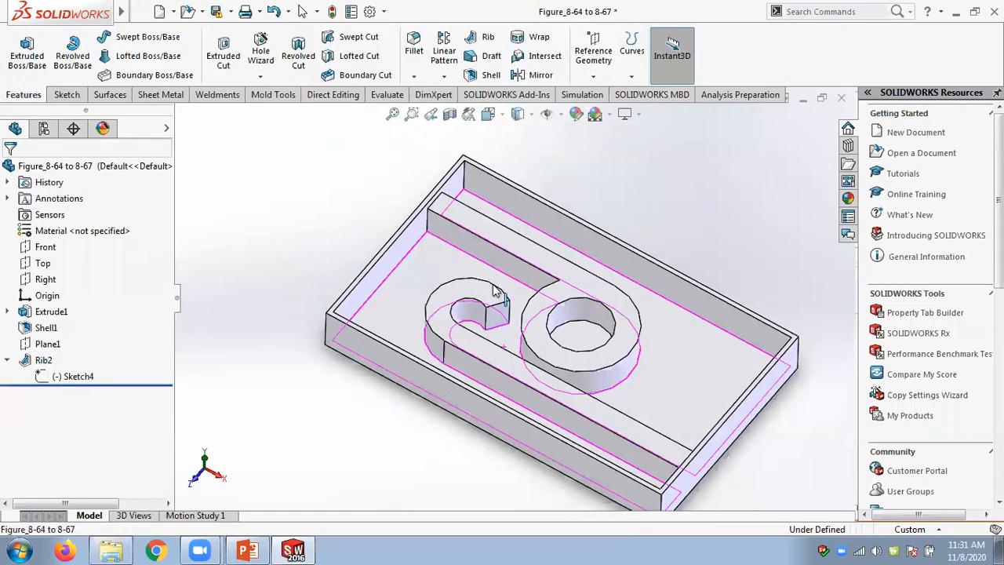
- Compare the rib with the PowerPoint figures for Linear and Natural types, and review the slides on draft and section views
click(248, 549)
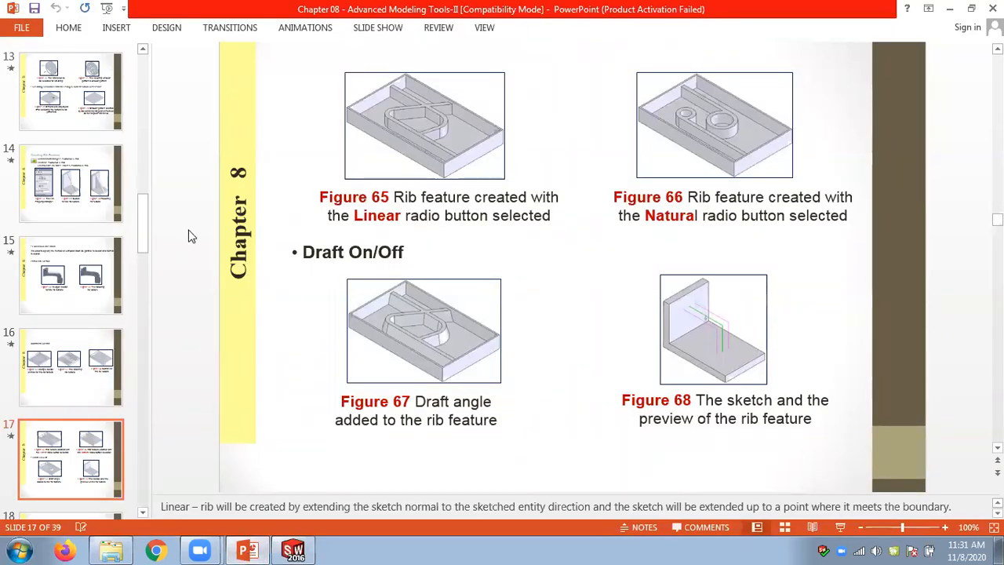
click(293, 549)
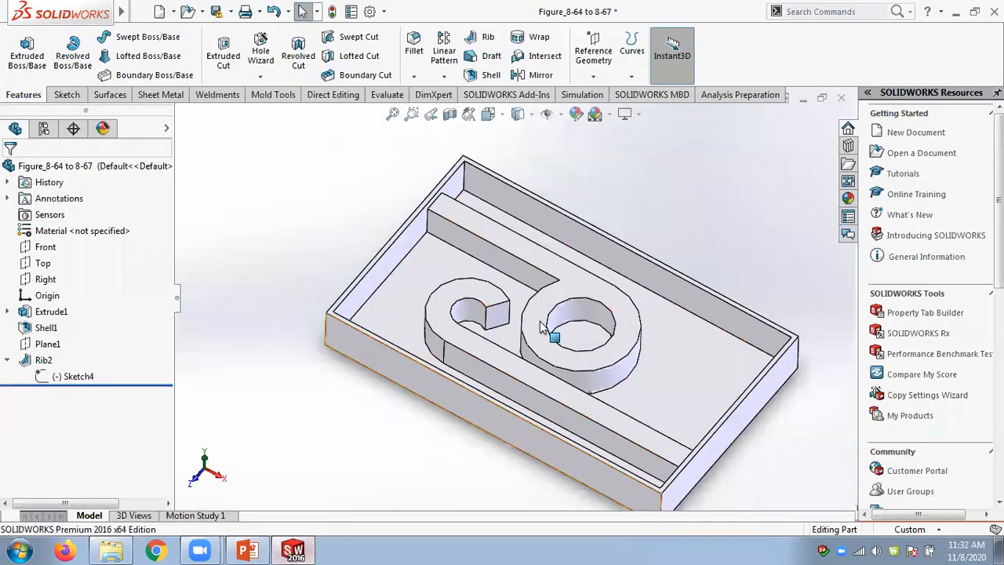
mouse_move(701, 201)
middle_down()
mouse_move(694, 168)
mouse_move(691, 196)
middle_up()
scroll(691, 196, up, 2)
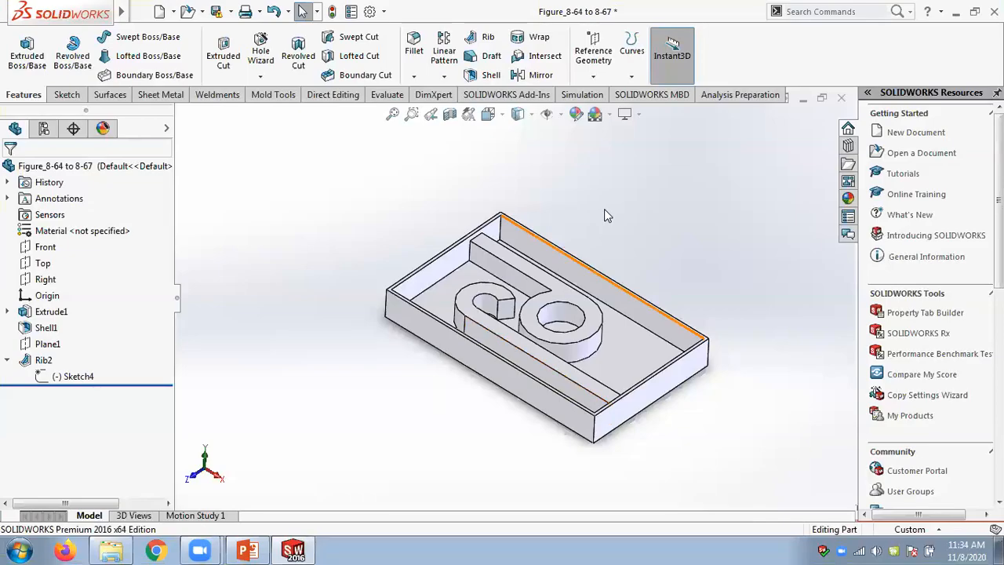
click(248, 549)
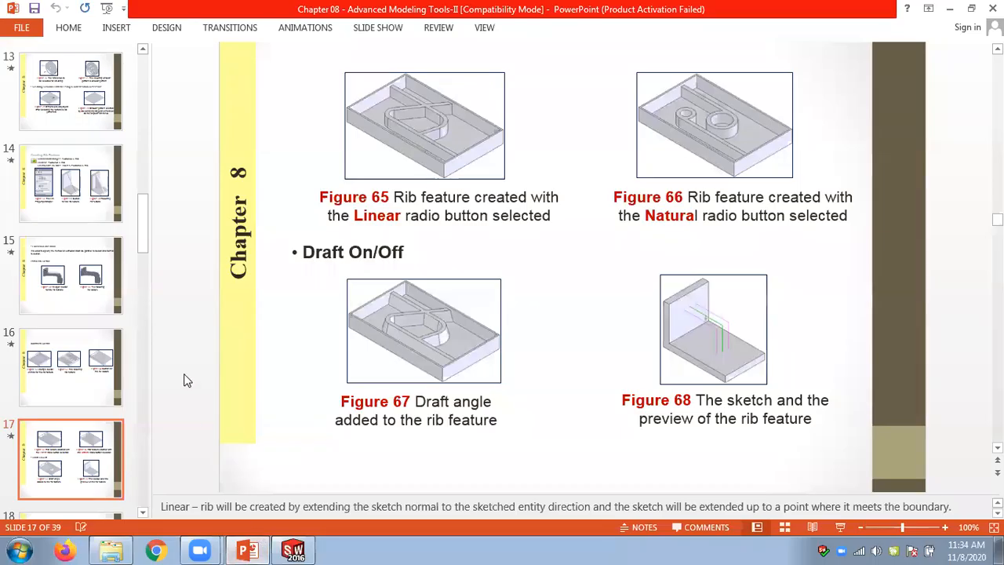
scroll(187, 381, down, 1)
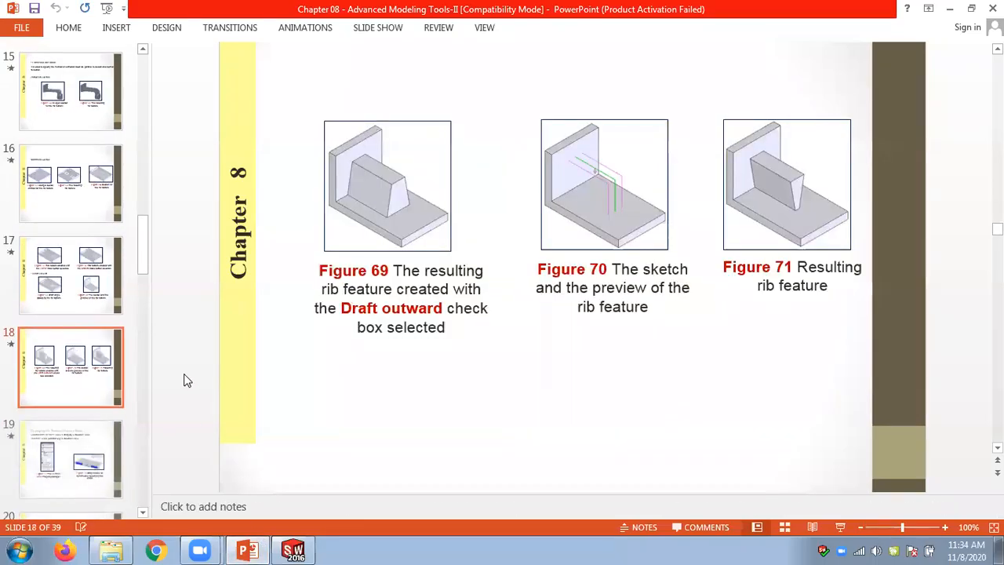
scroll(186, 381, down, 1)
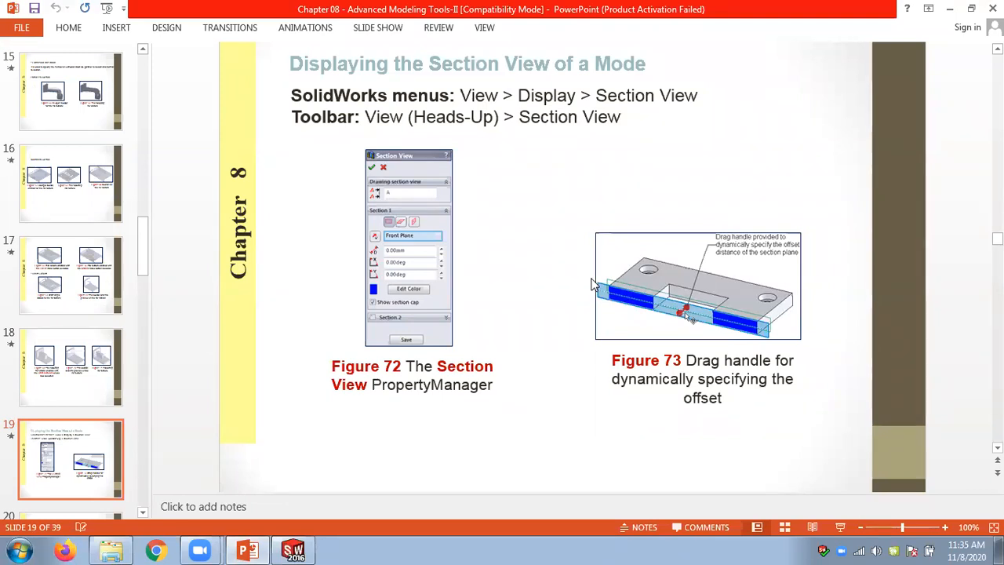
- Switch back to SOLIDWORKS and set up a section view on the Right plane, offset about 0.73 mm and rotated to about 317.22° about X
click(295, 550)
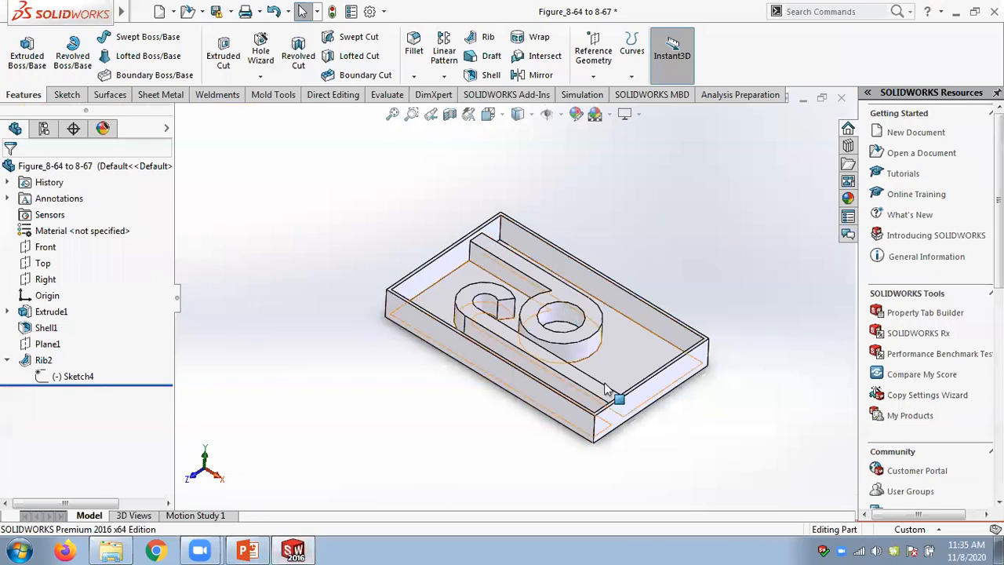
click(450, 116)
middle_drag(415, 312, 433, 298)
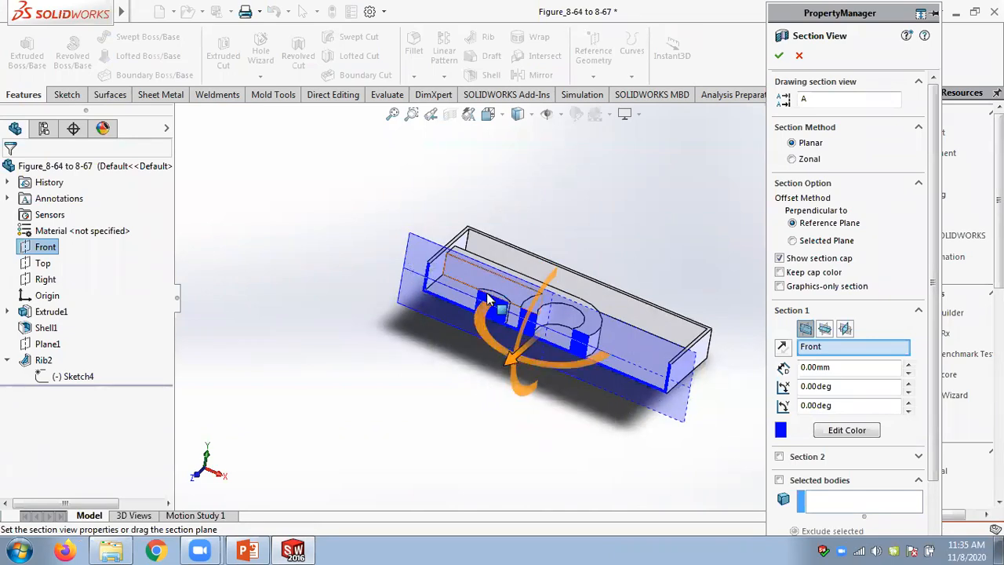
click(826, 330)
click(845, 329)
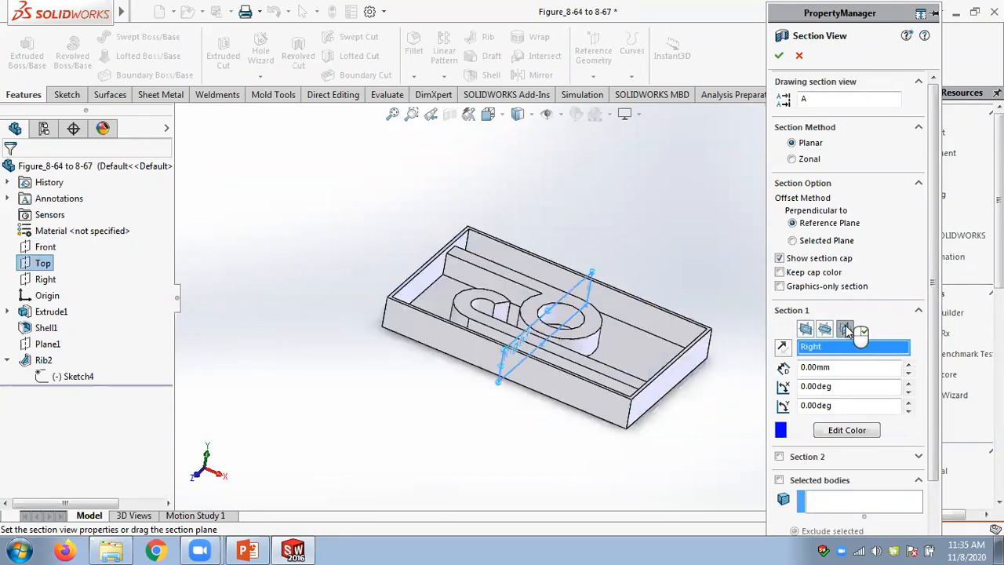
drag(615, 360, 567, 391)
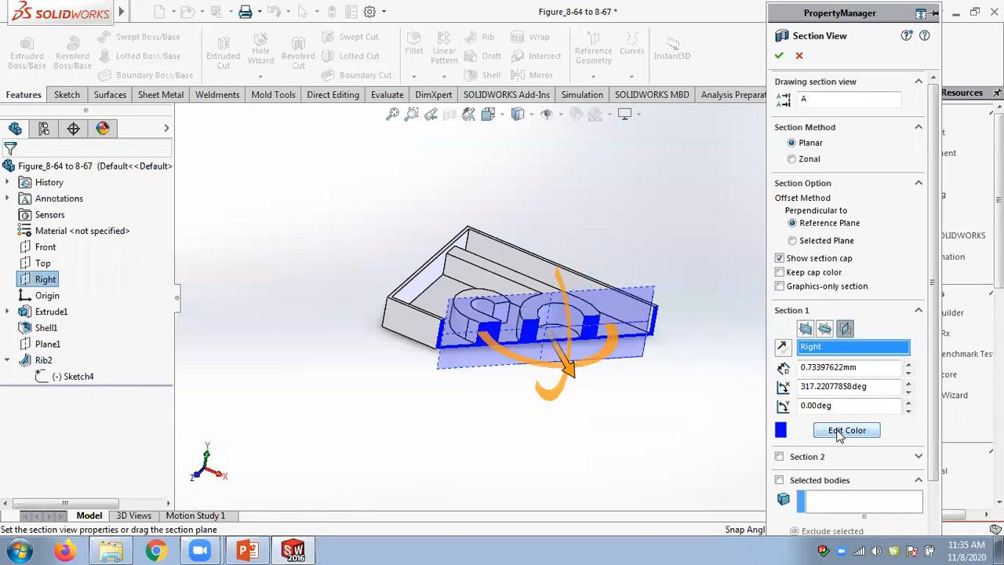
- Add Section 2 on the Front plane and Section 3 on the Top plane to the section view
scroll(918, 353, down, 3)
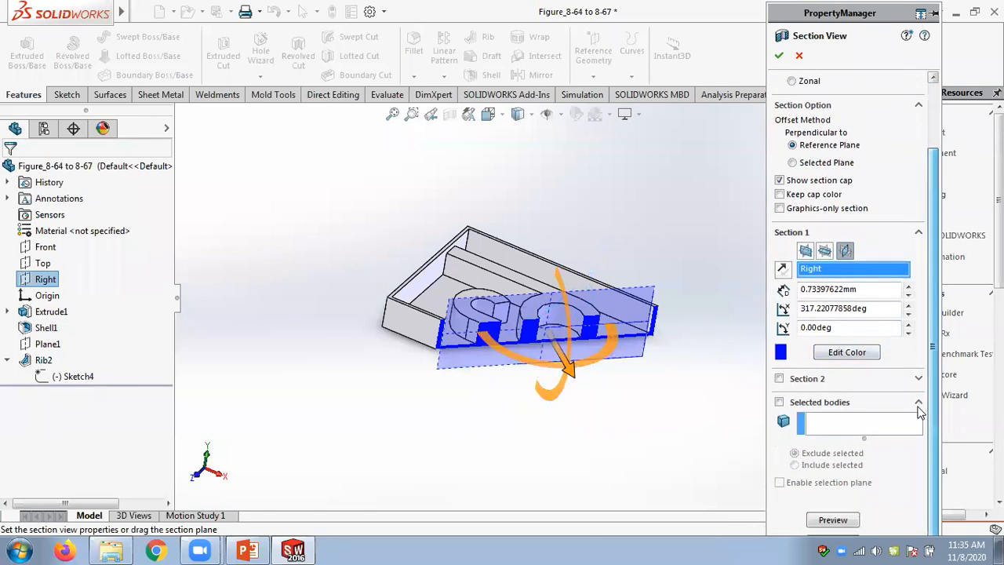
click(779, 379)
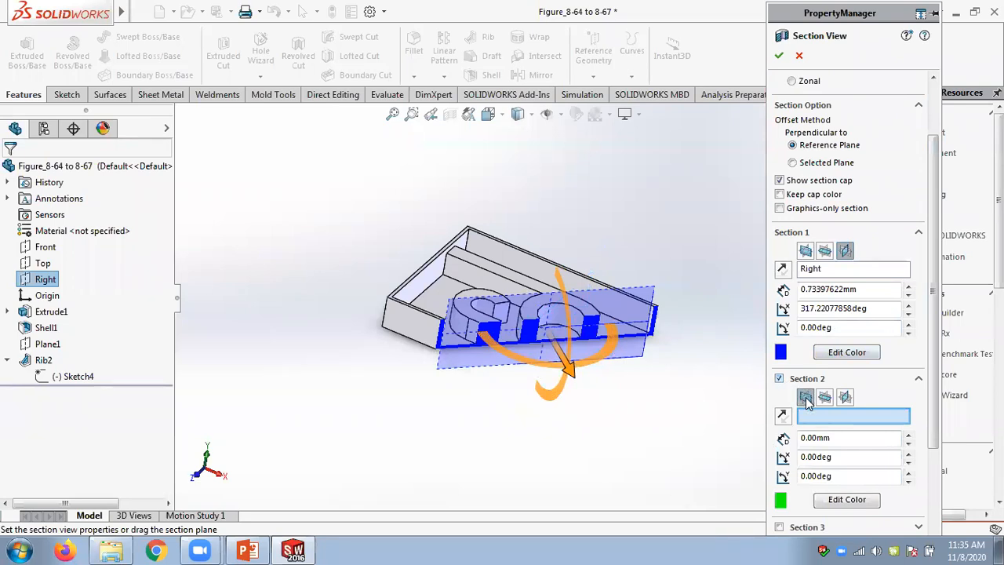
click(806, 399)
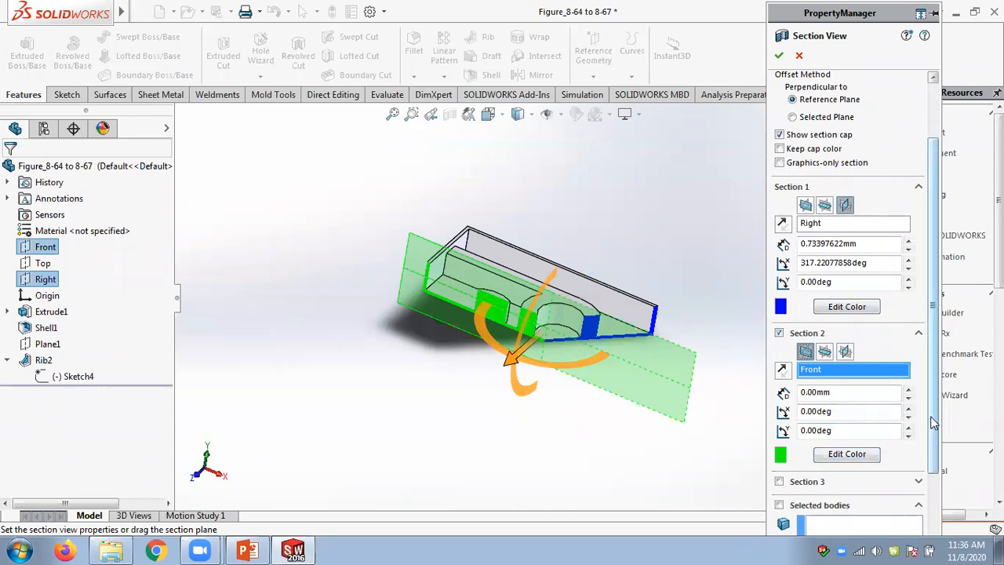
scroll(932, 428, down, 3)
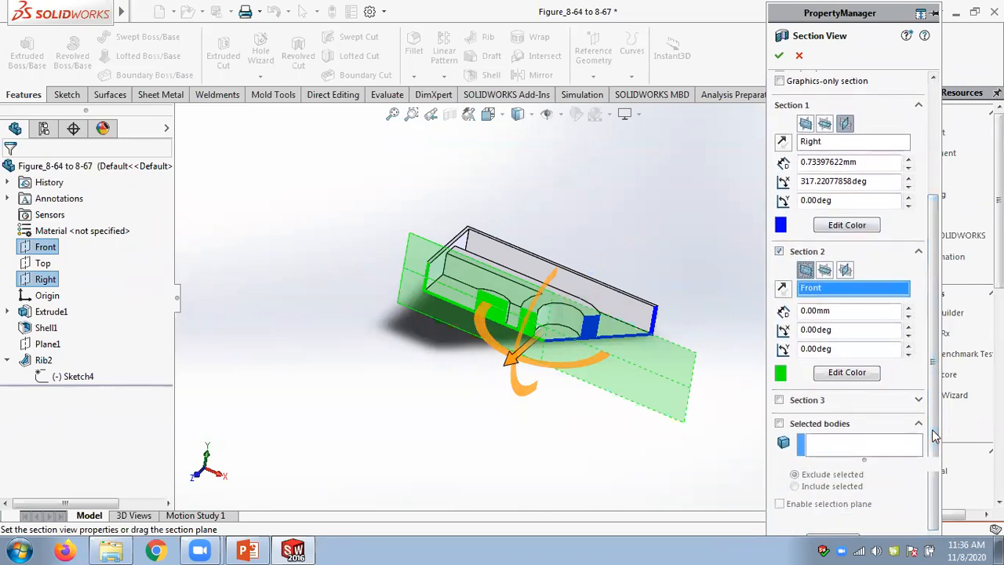
click(779, 401)
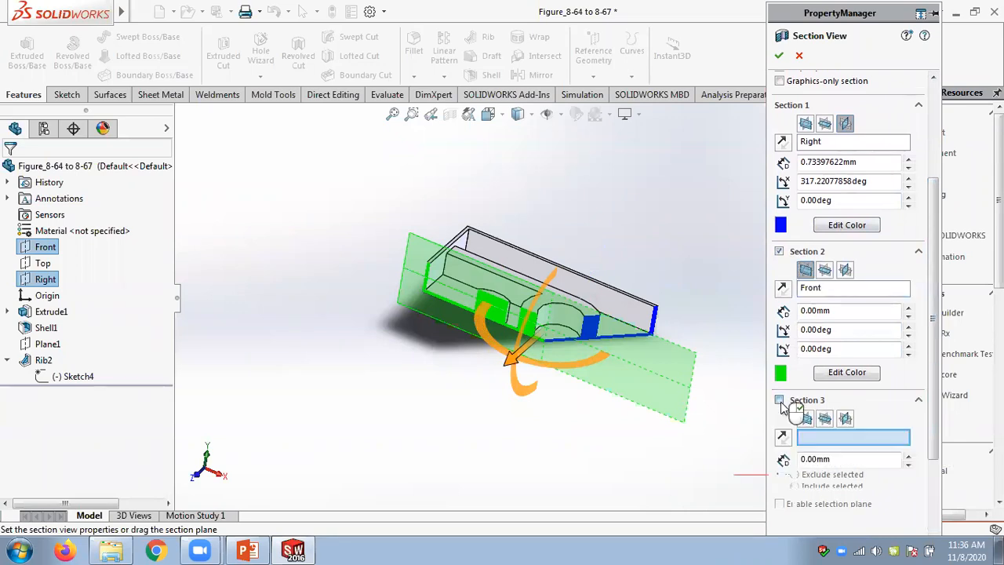
click(828, 421)
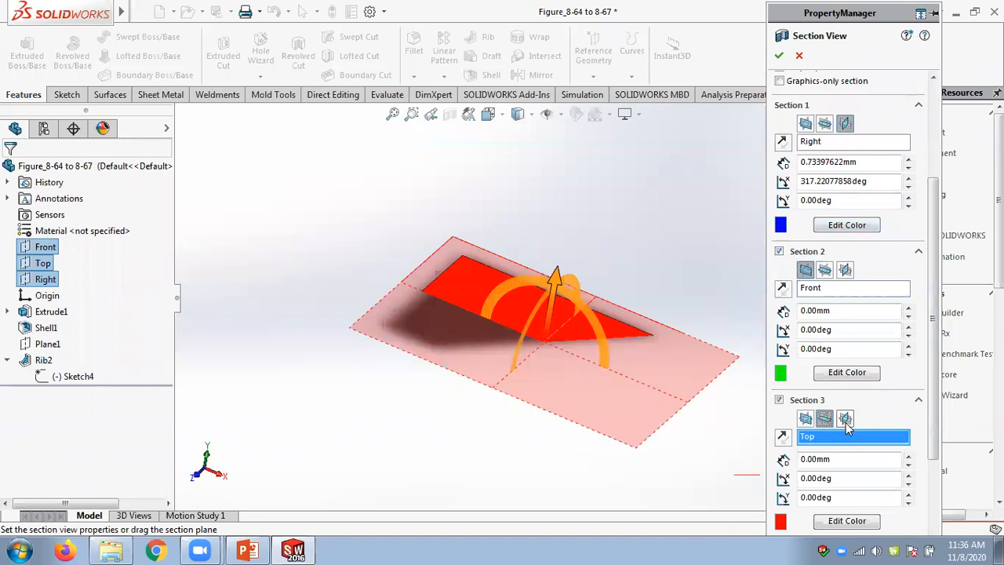
- Offset Section 3's Top plane by 11 mm and apply the section view to inspect the cut model
drag(555, 274, 559, 253)
click(779, 55)
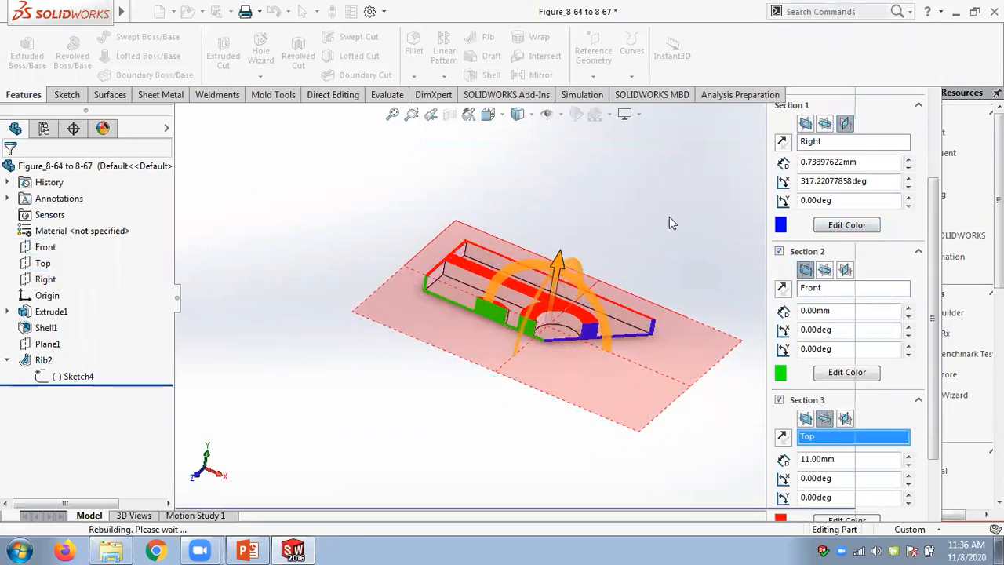
middle_drag(669, 195, 663, 240)
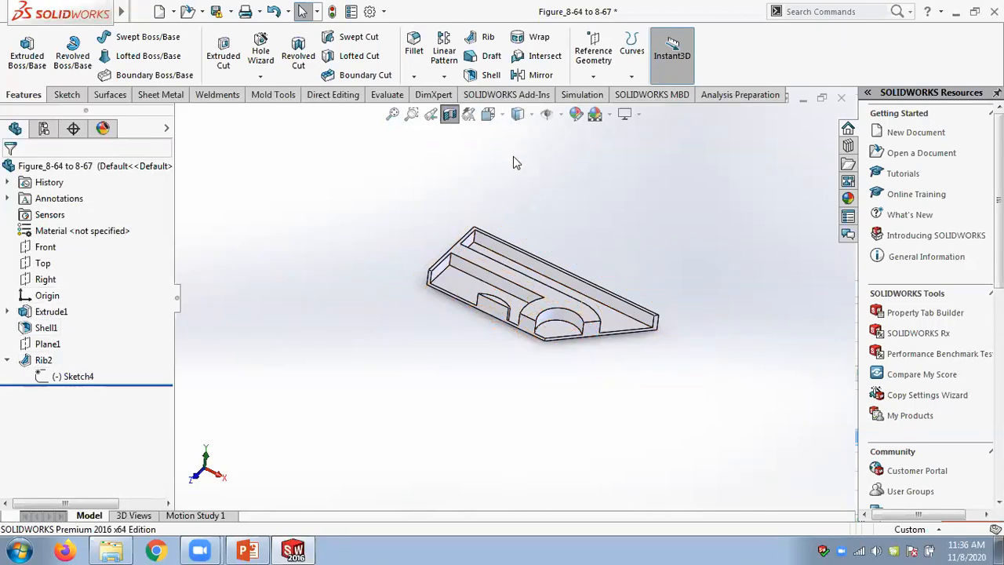
- Turn off the three-plane section view to display the full model
click(449, 119)
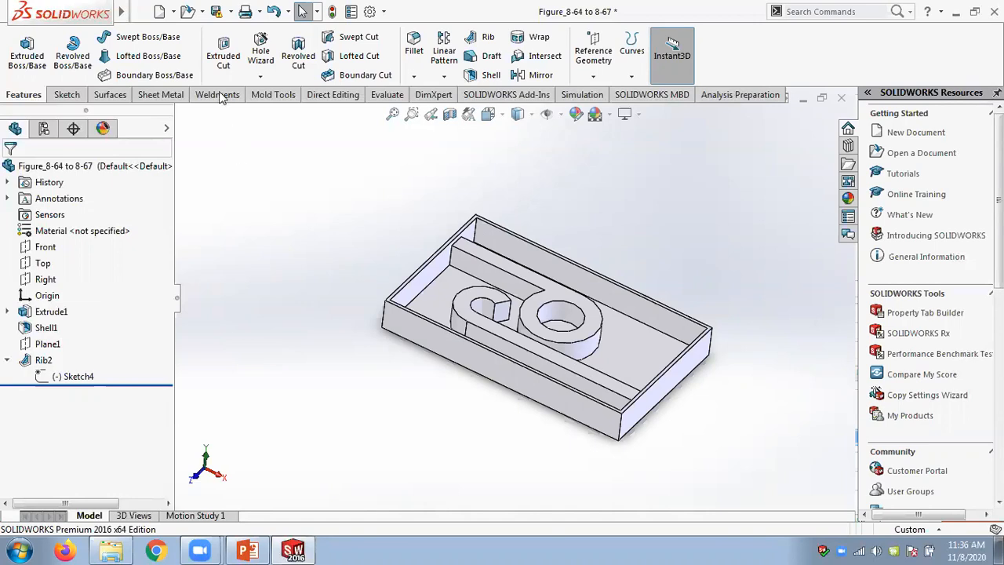
click(160, 11)
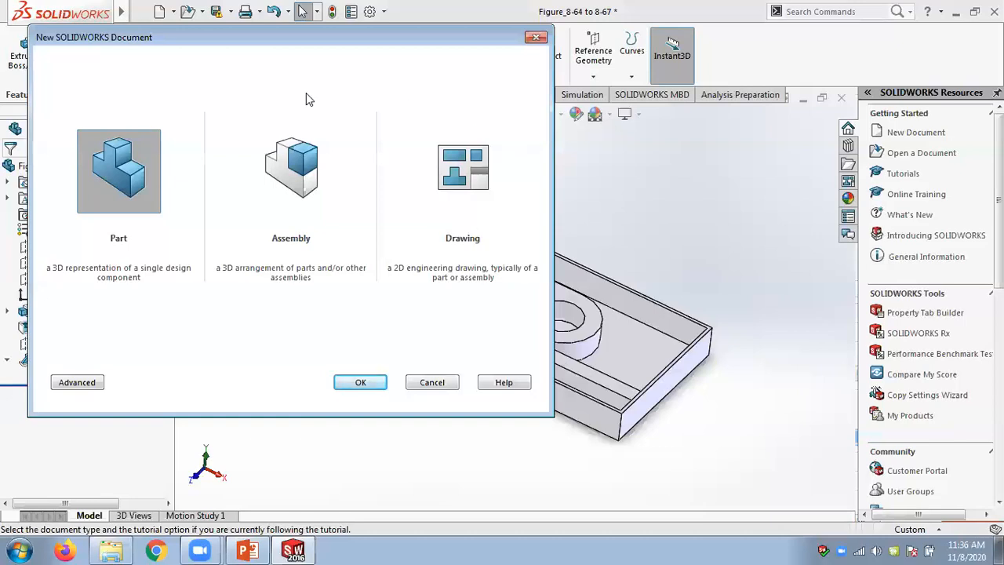
click(433, 384)
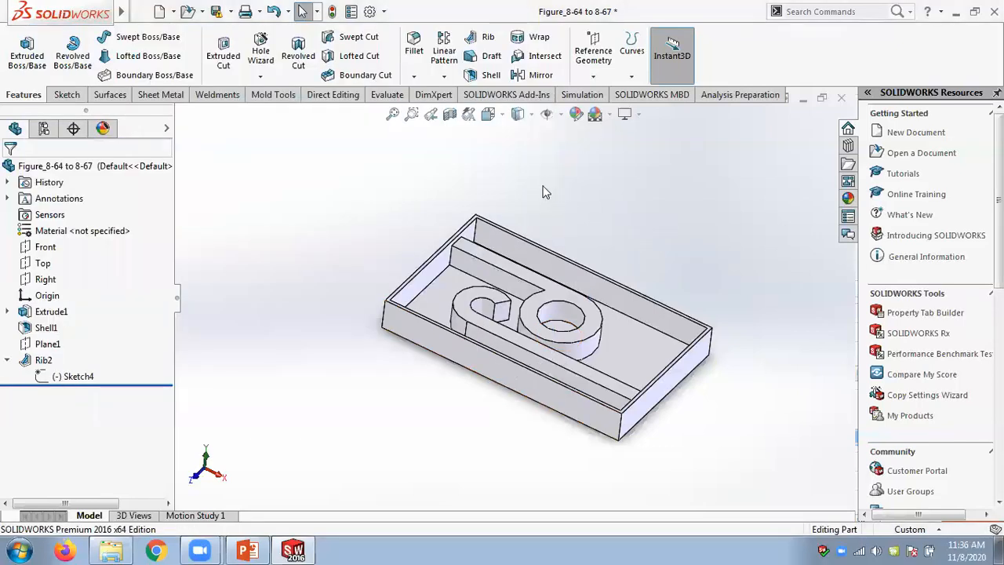
- Reopen the section view setup and disable Section 2 and Section 3
click(451, 115)
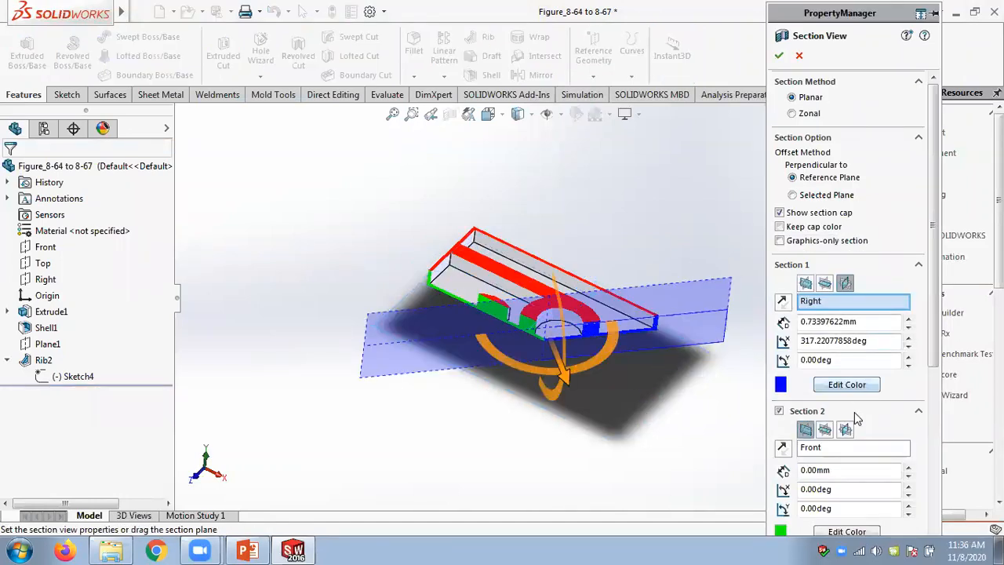
click(779, 411)
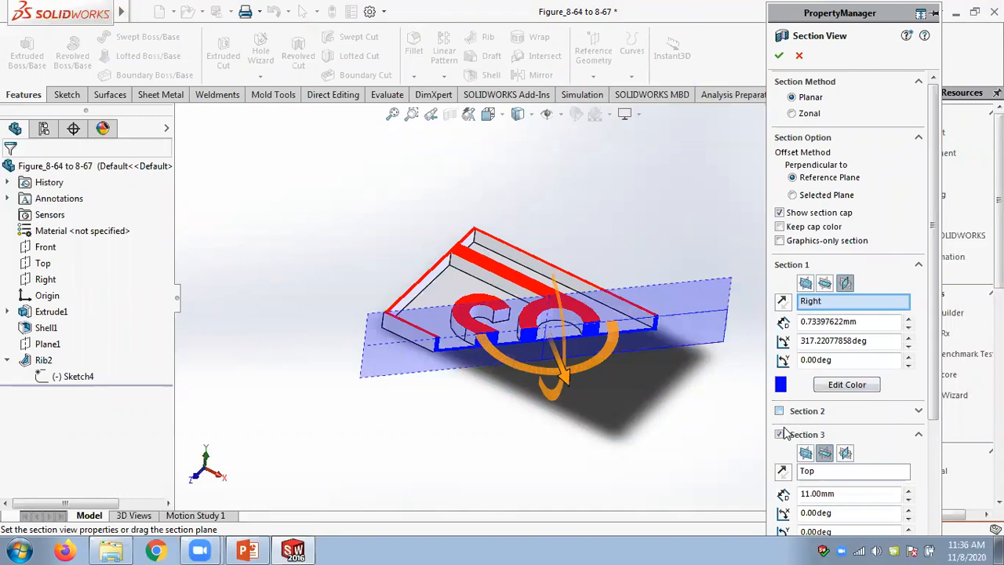
click(779, 434)
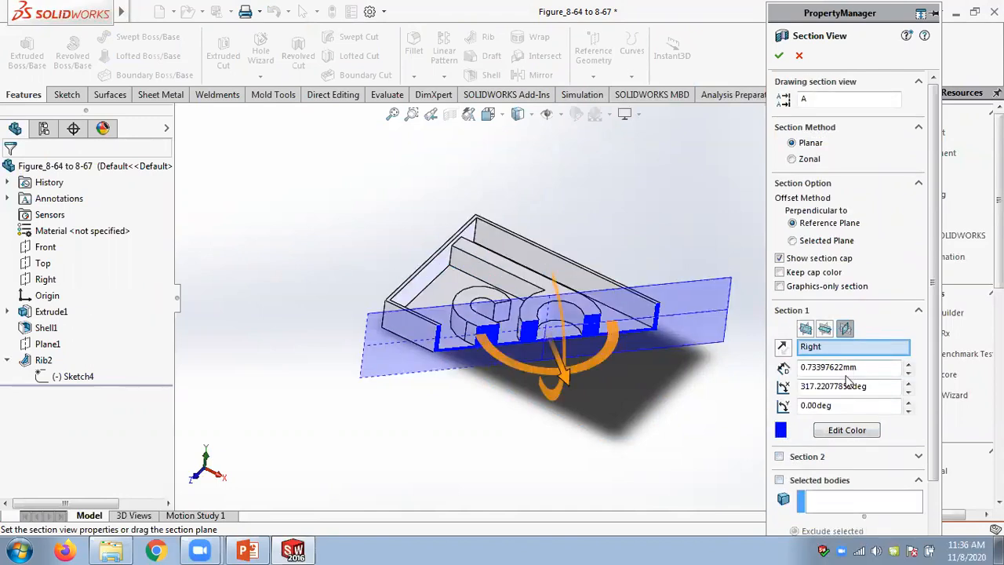
- Rotate Section 1 to about 0.19° about X, offset it about -21.46 mm, apply and inspect the cut, and switch the section view off
drag(617, 345, 639, 303)
drag(606, 353, 567, 339)
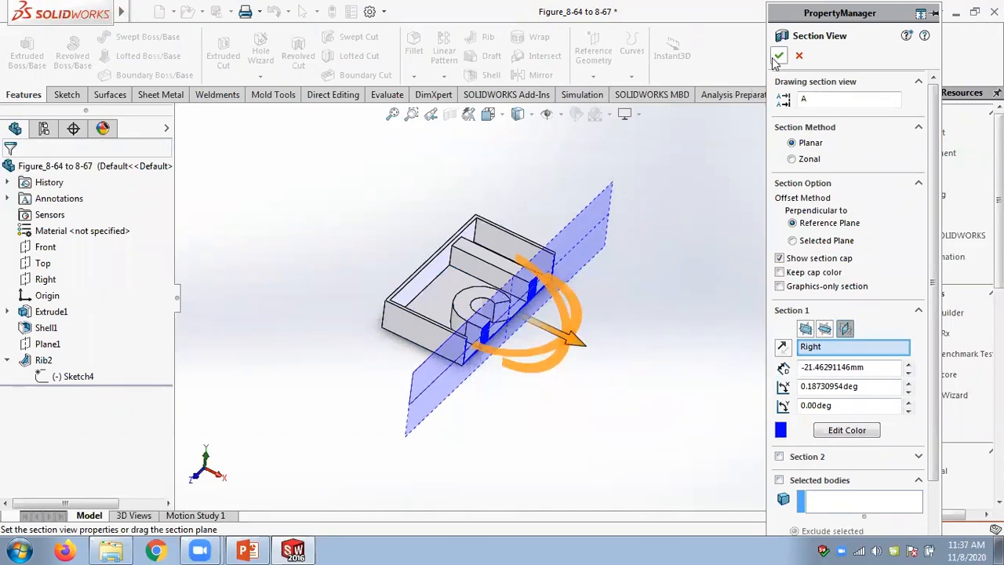
middle_drag(706, 226, 675, 190)
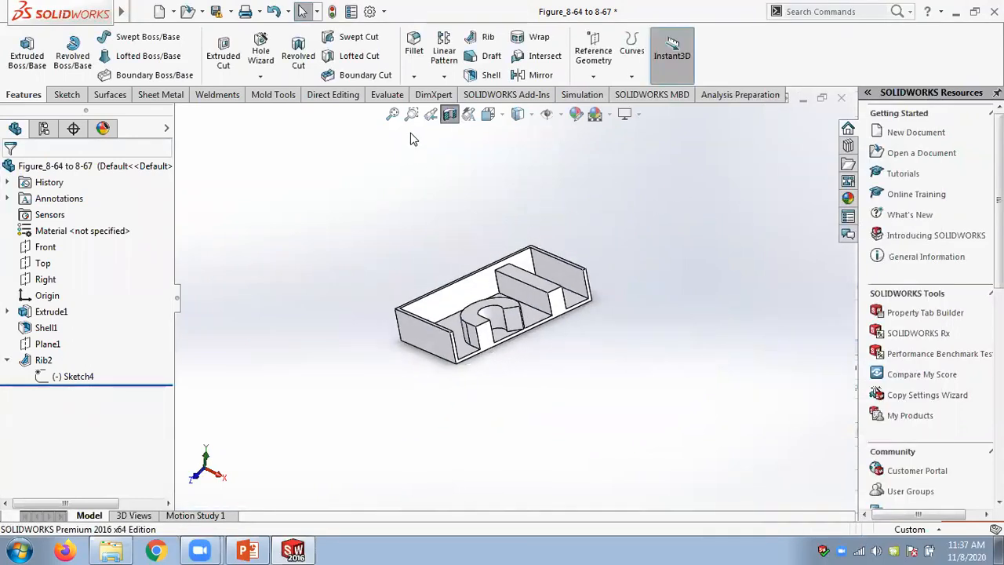
click(449, 115)
middle_drag(428, 197, 781, 325)
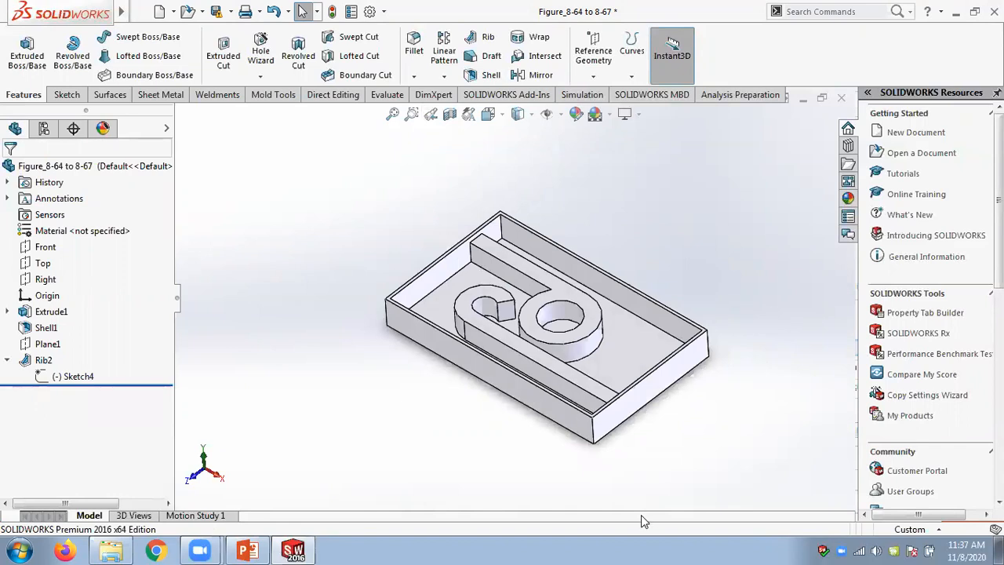
- Switch to PowerPoint and review the slides after section views, covering Changing The Display States and Tutorial 1
click(247, 551)
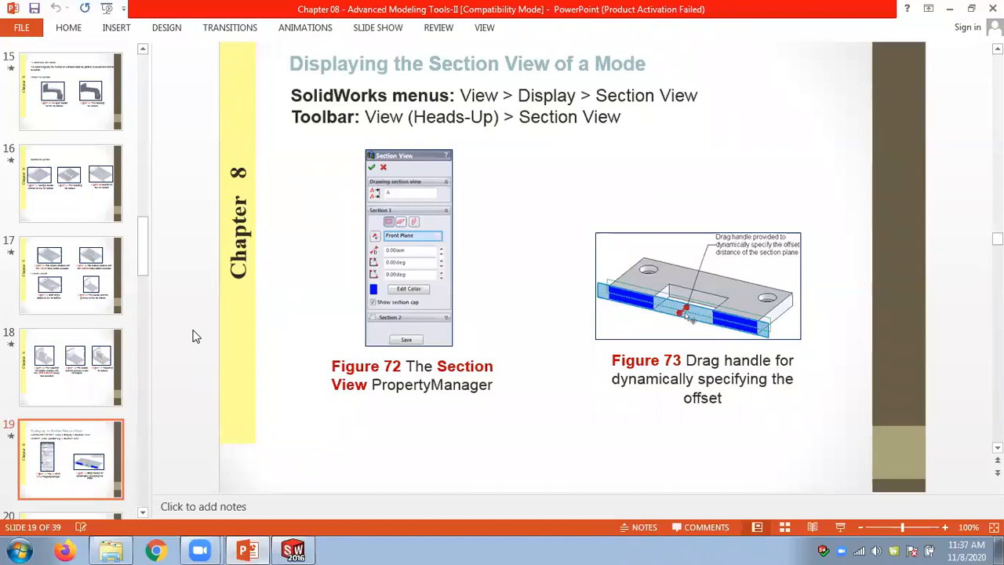
scroll(196, 336, down, 1)
scroll(196, 336, down, 2)
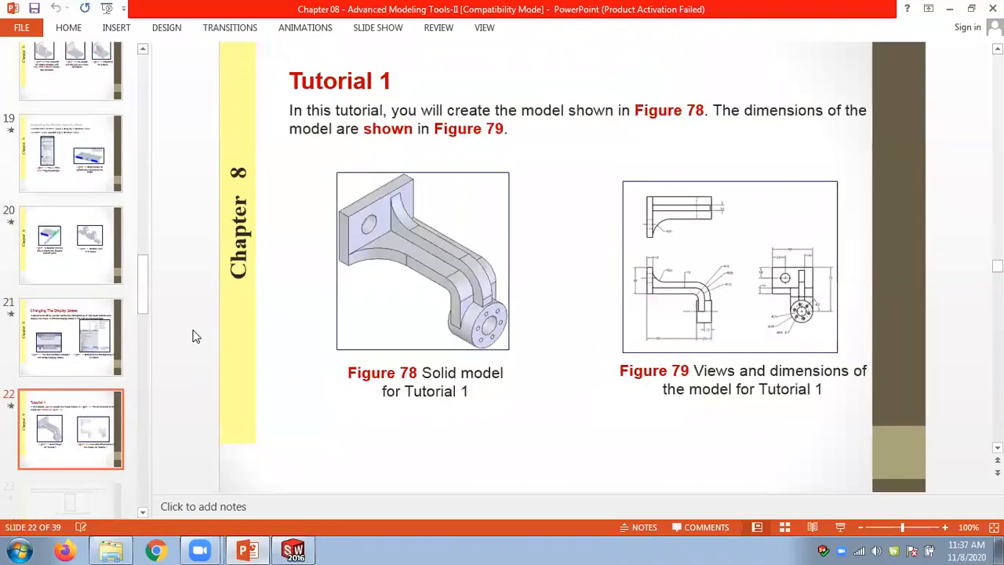
scroll(197, 335, up, 1)
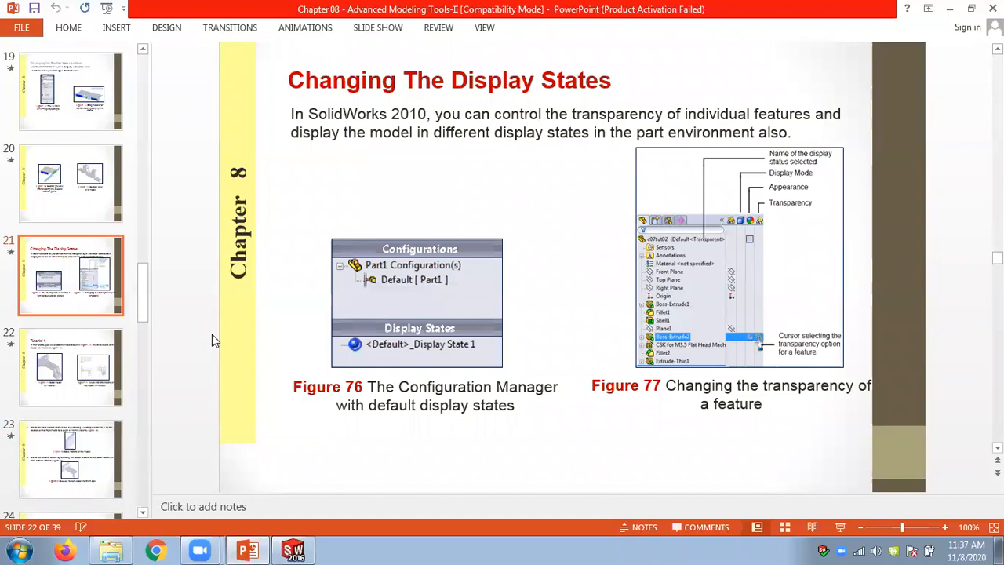
scroll(212, 335, down, 1)
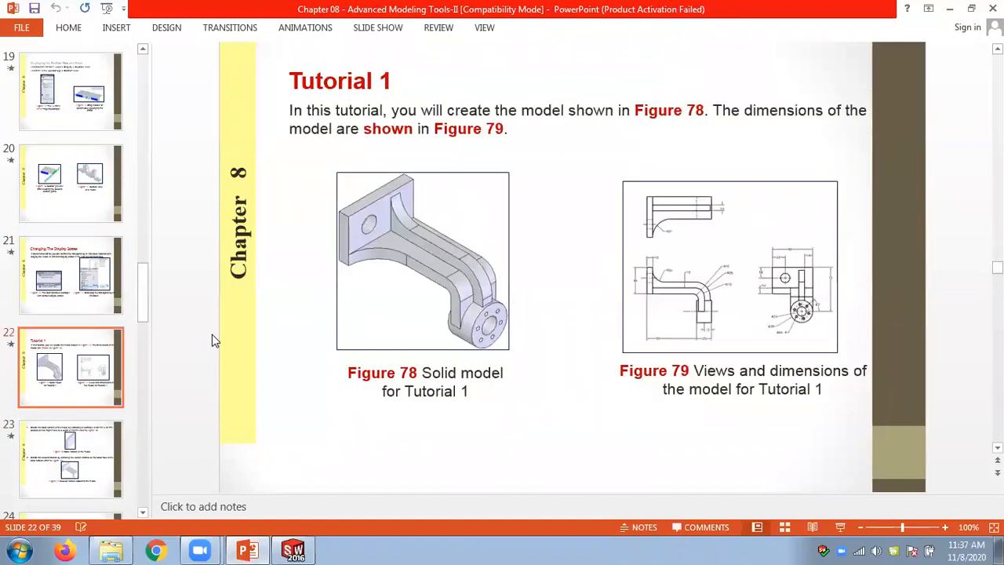
scroll(212, 340, up, 1)
- Switch to SOLIDWORKS, show the Display Pane, and compare it with the PowerPoint slide Changing The Display States
click(293, 551)
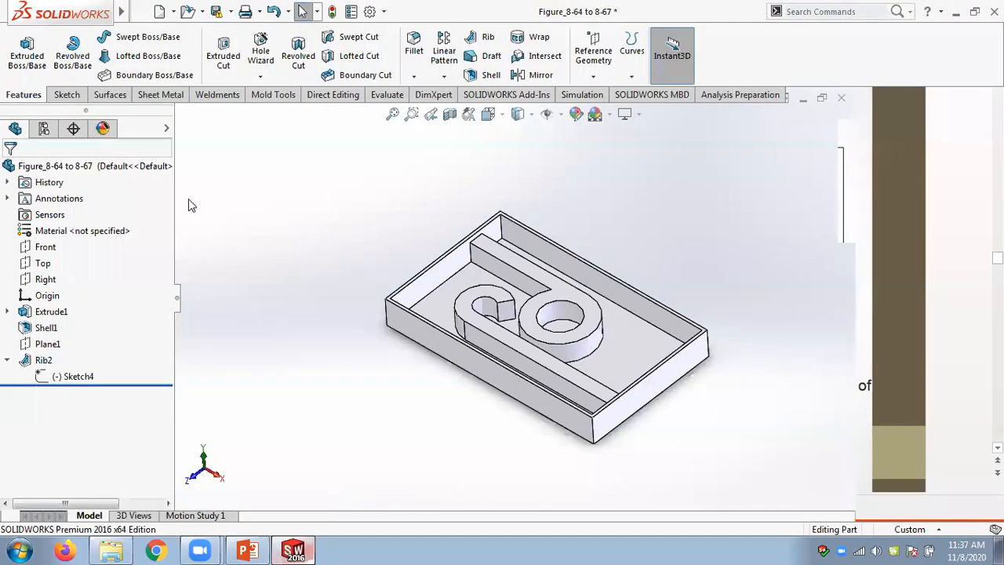
click(167, 128)
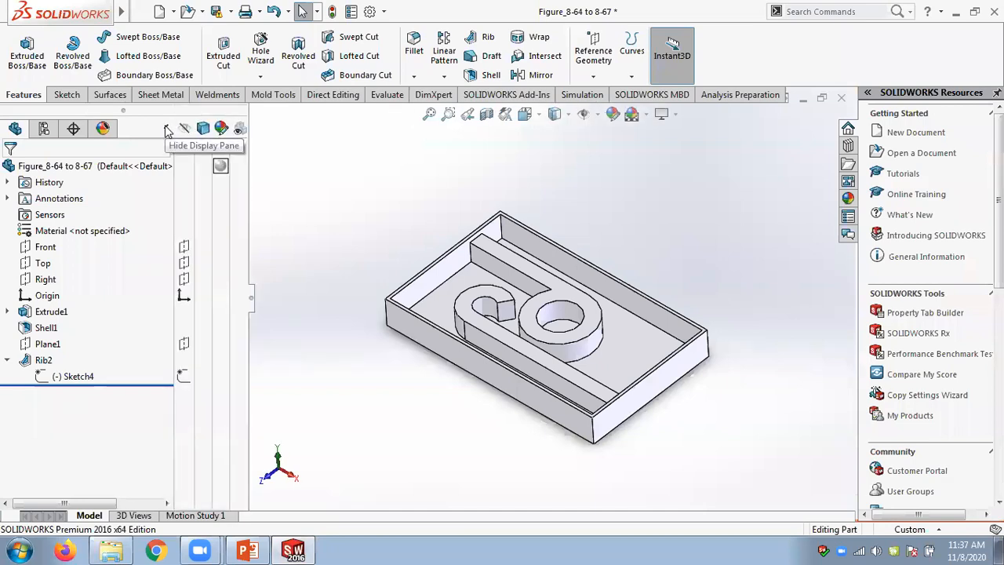
click(248, 551)
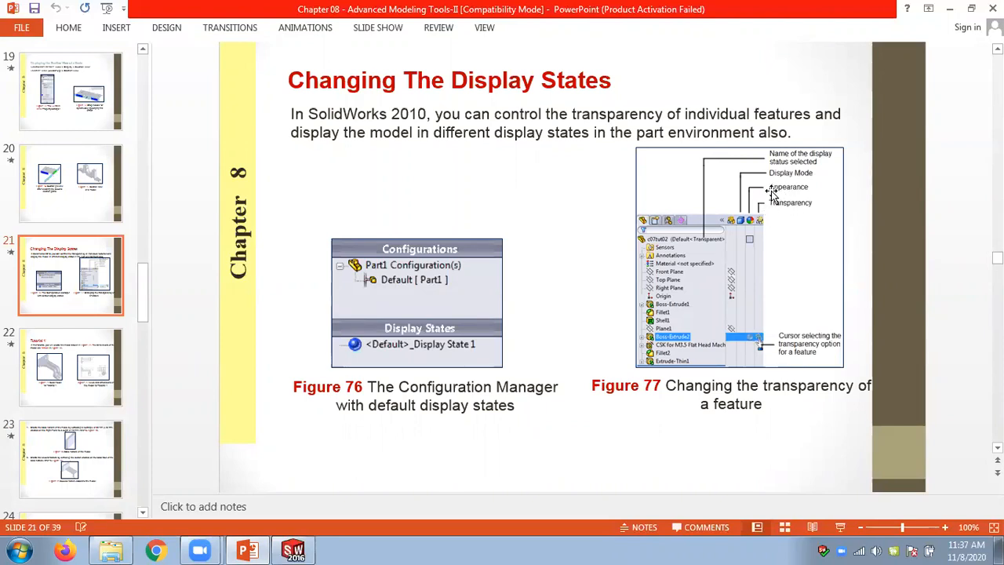
- Switch back to SOLIDWORKS, make the Rib2 feature transparent, and hide the Display Pane
click(297, 551)
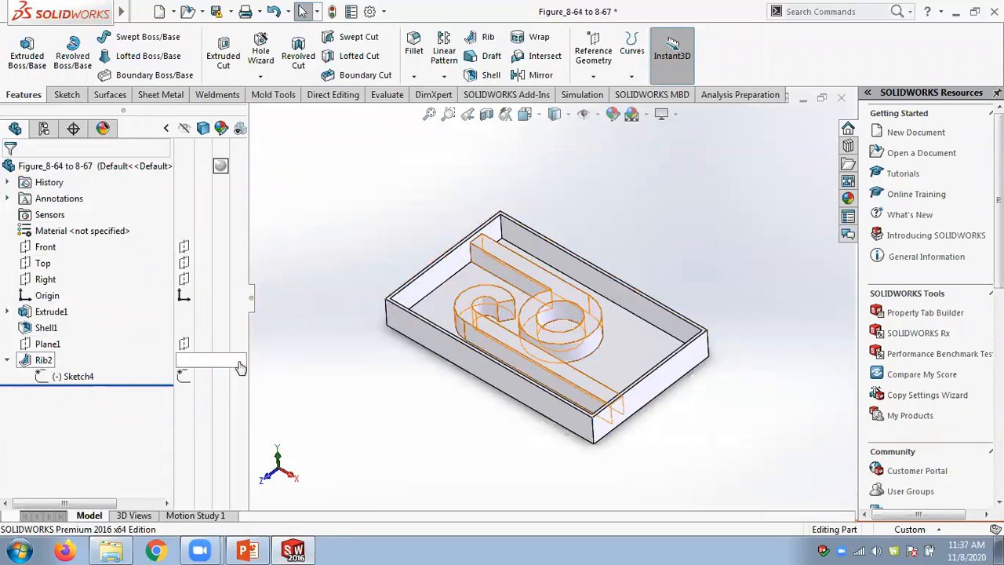
click(239, 367)
click(378, 415)
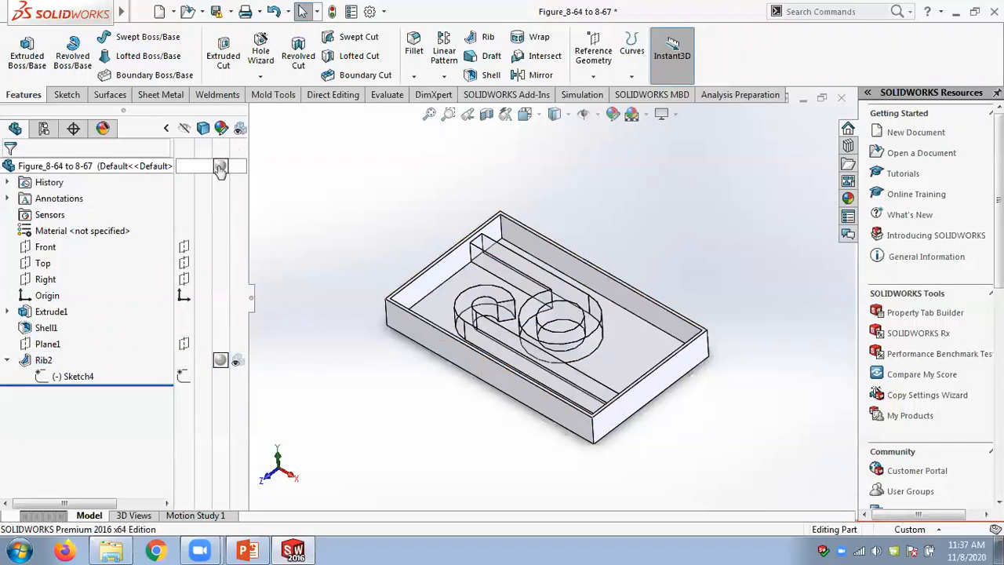
click(164, 131)
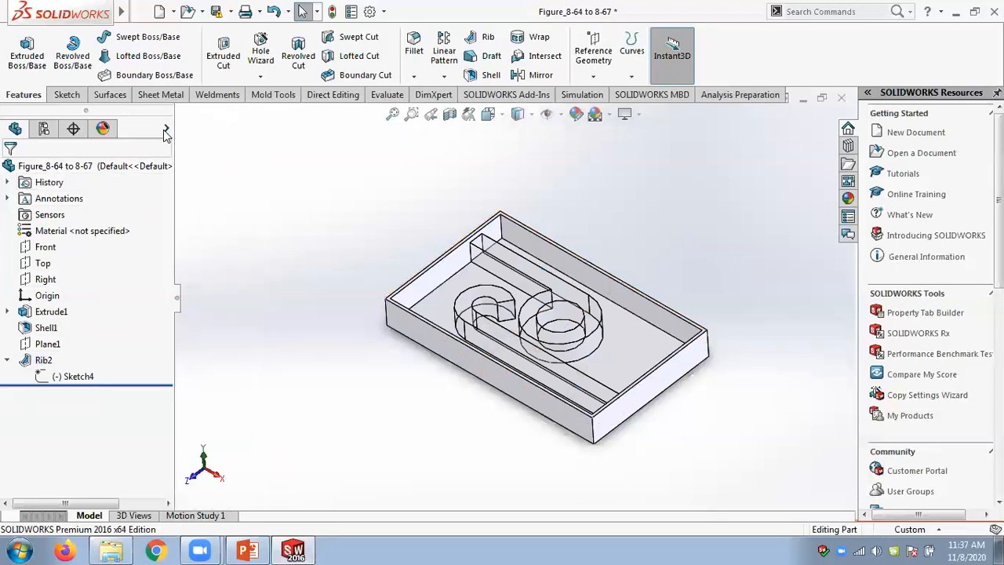
- Expand the display pane beside the feature tree and turn off the transparency of Rib2
click(166, 131)
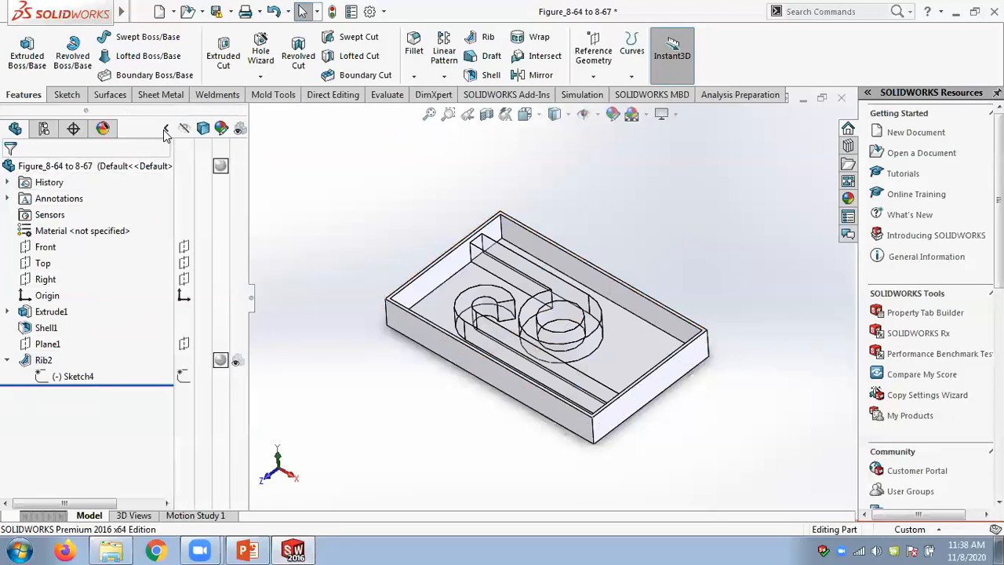
click(239, 366)
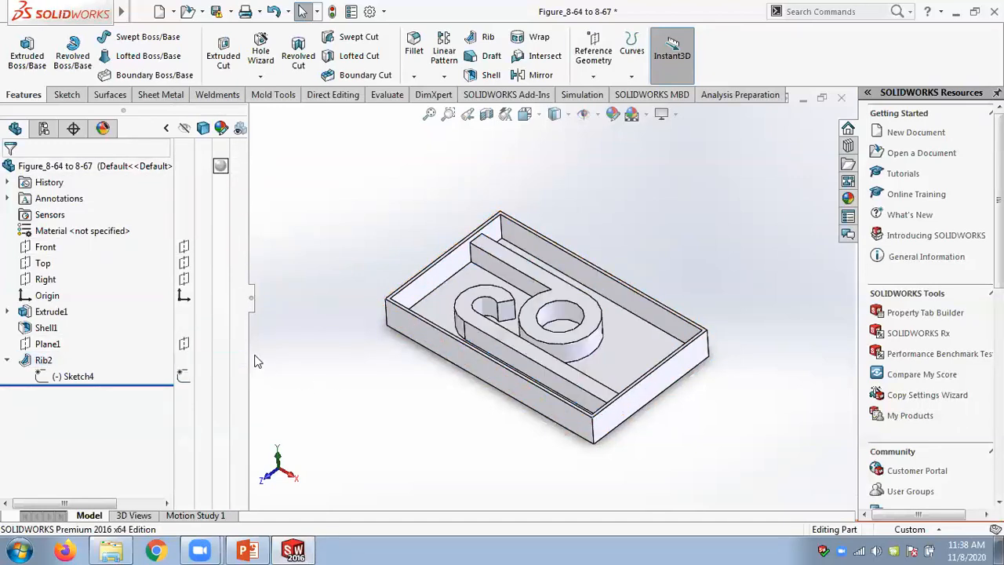
- Turn transparency on and back off for Shell1, then do the same for Extrude1
click(239, 329)
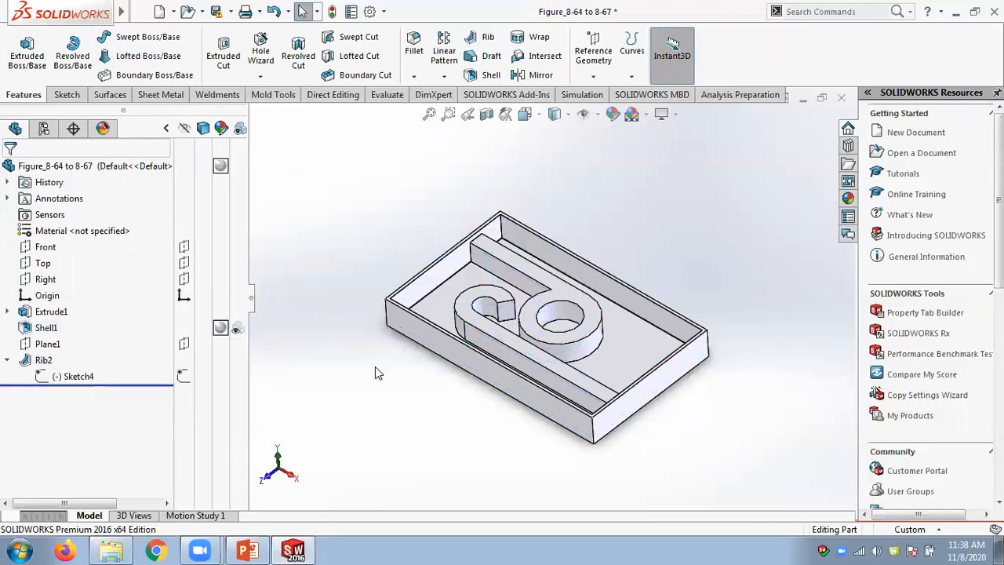
click(235, 327)
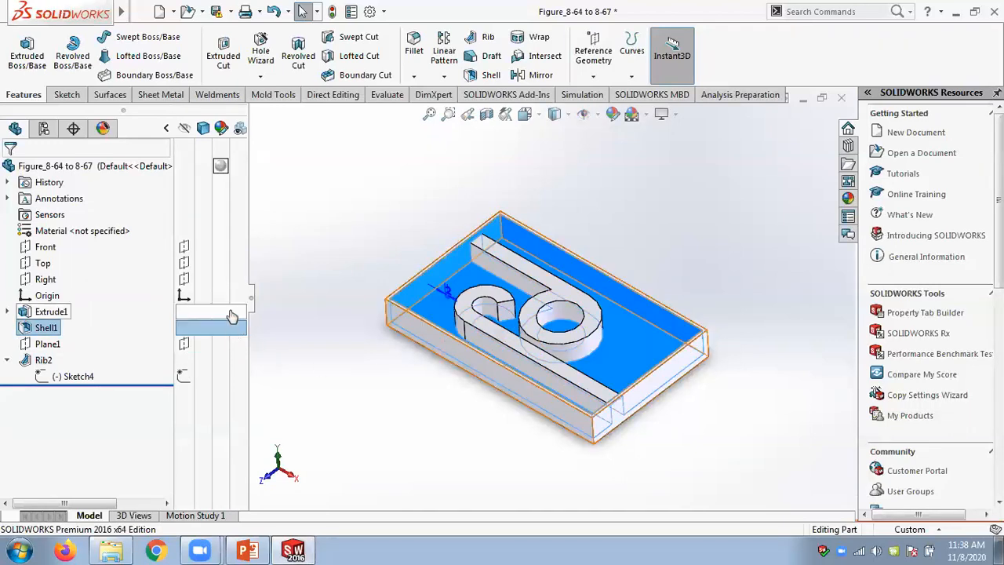
click(240, 313)
click(385, 400)
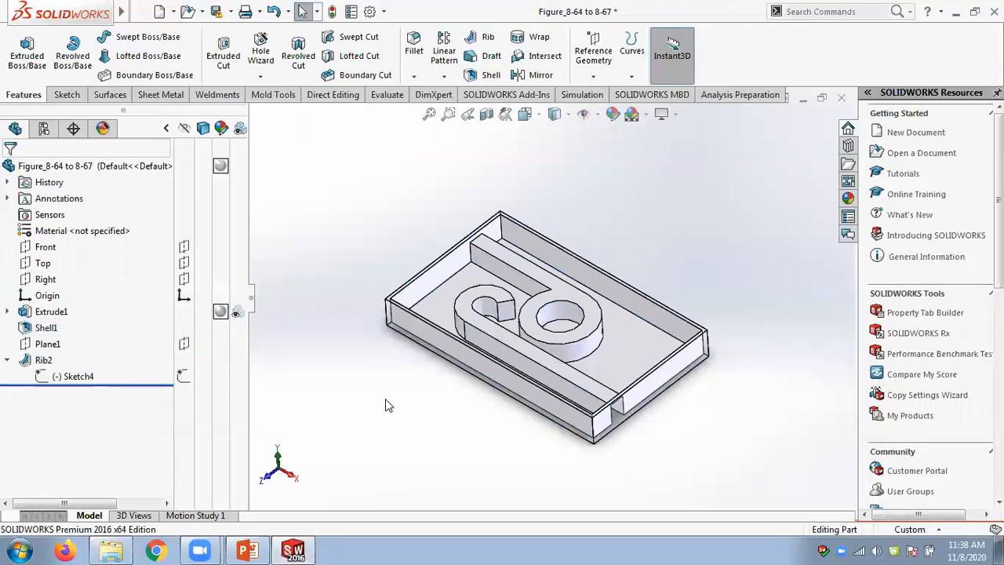
click(237, 313)
click(317, 364)
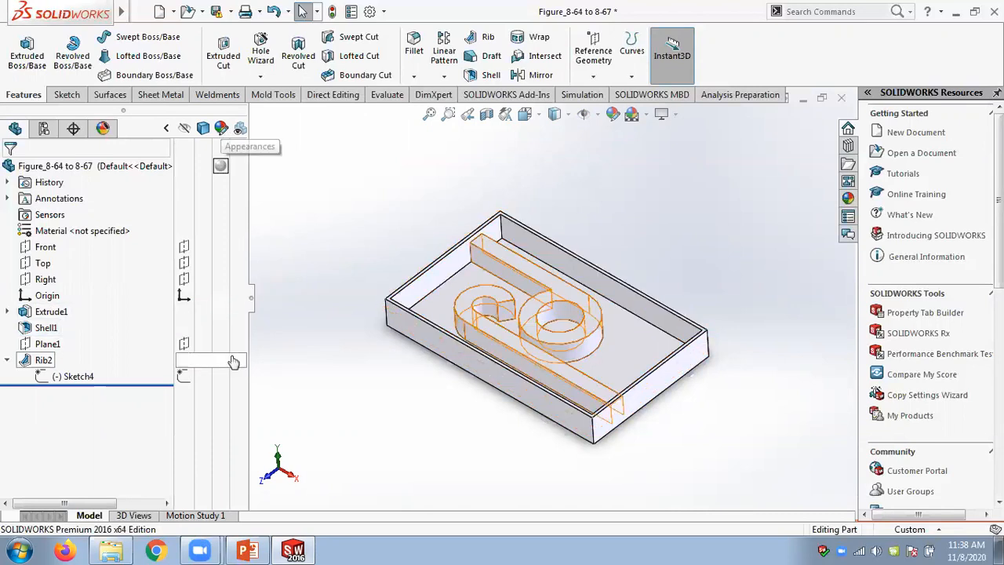
- Give the Rib2 feature a yellow colour appearance
click(231, 365)
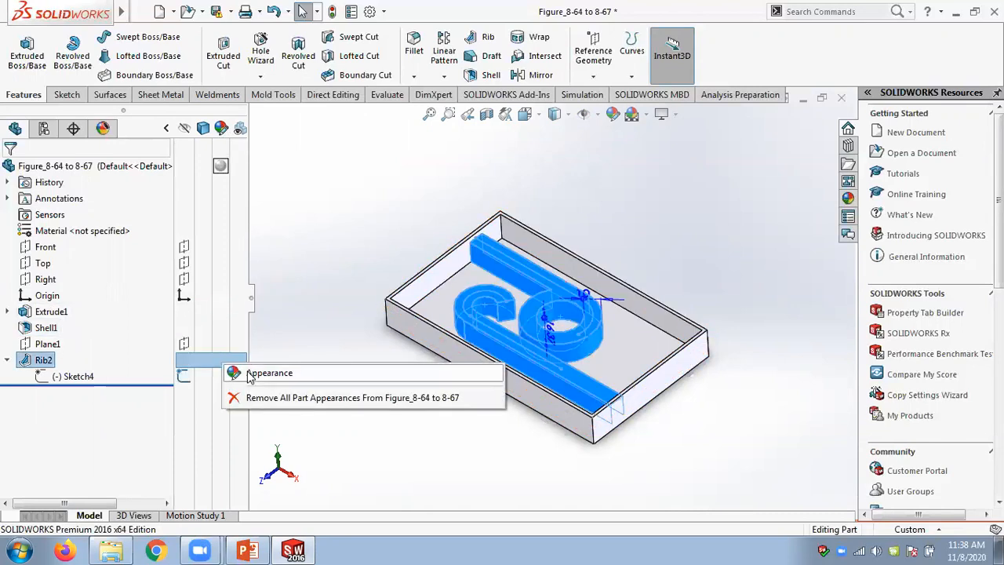
click(251, 375)
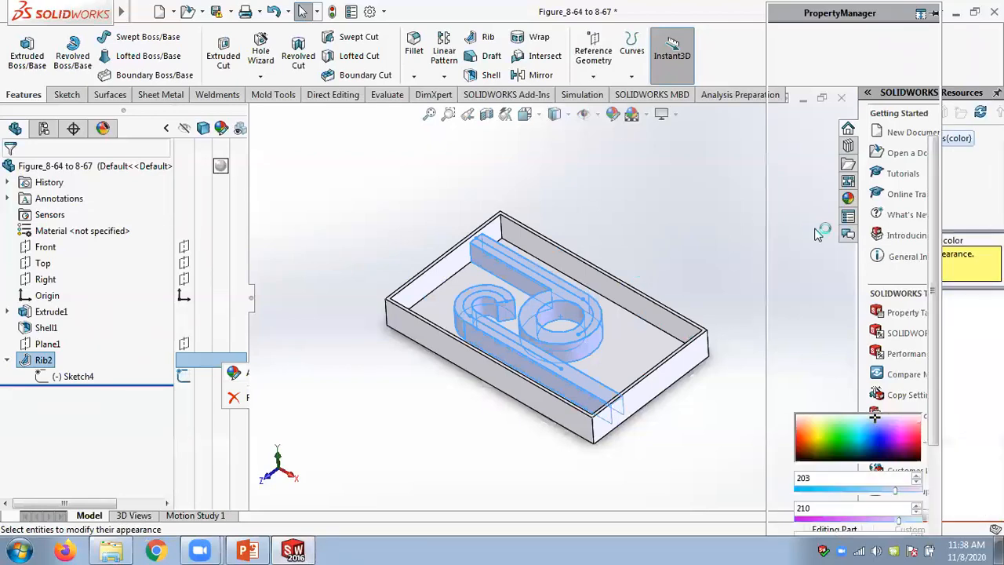
click(838, 362)
click(779, 55)
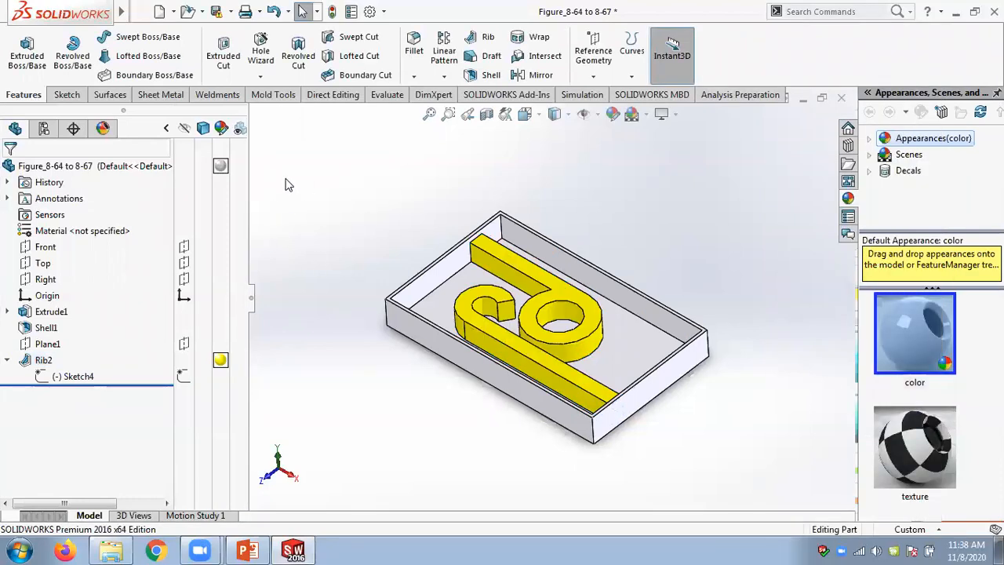
click(183, 345)
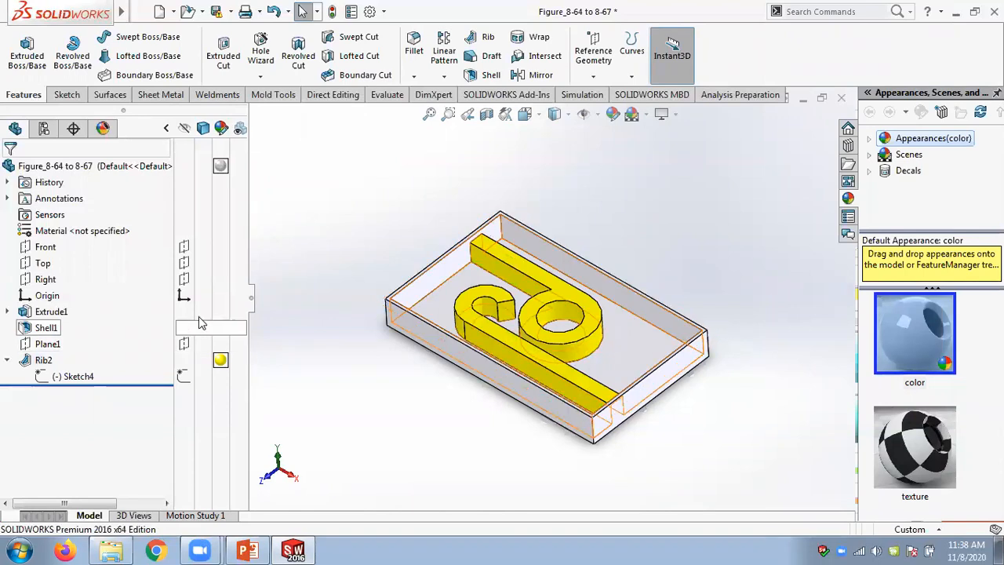
click(251, 298)
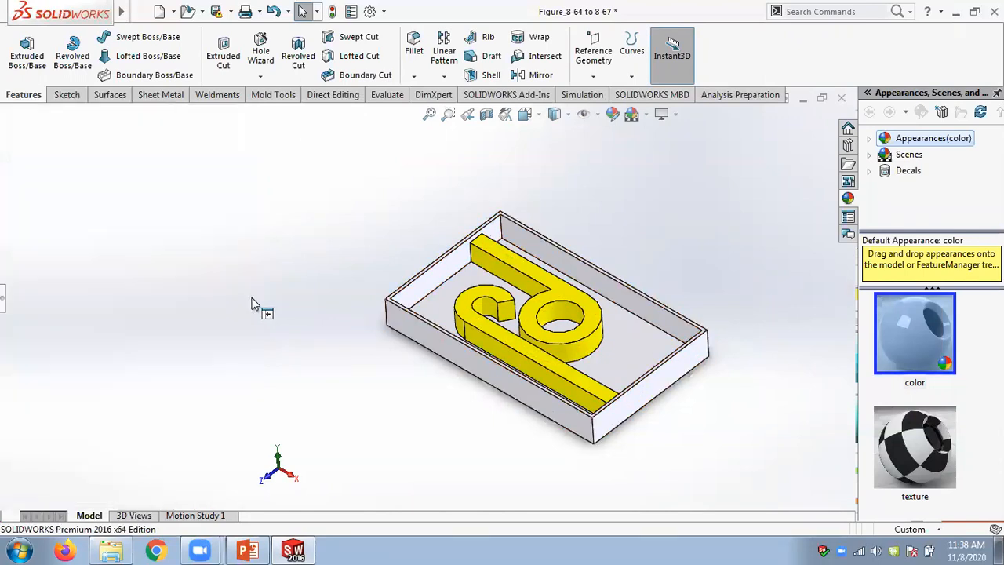
click(4, 301)
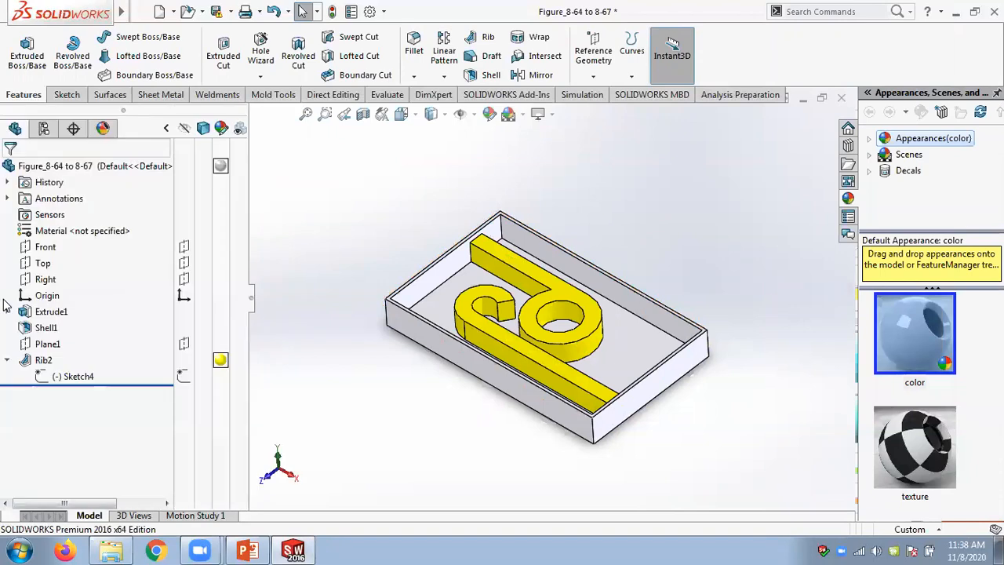
click(252, 305)
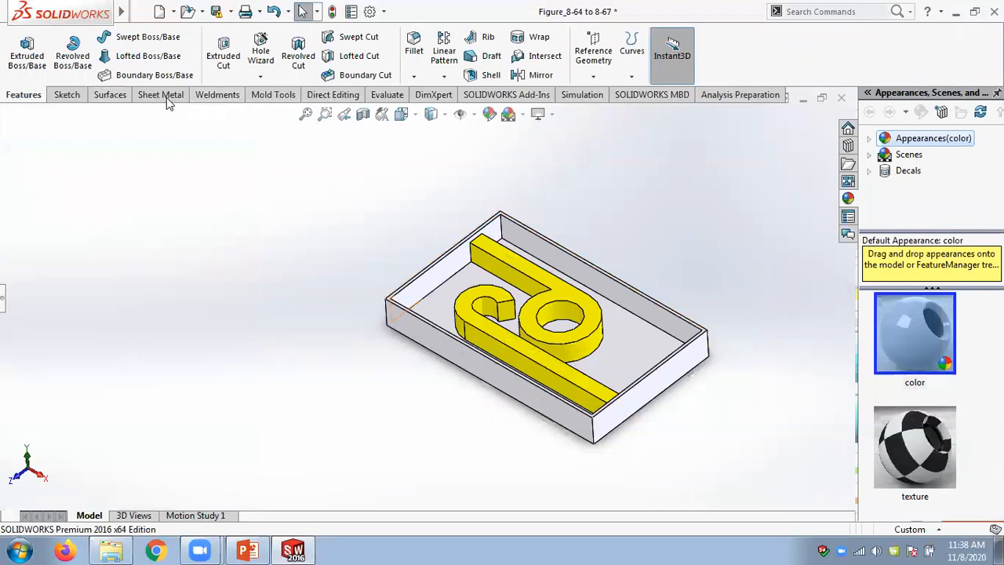
click(4, 299)
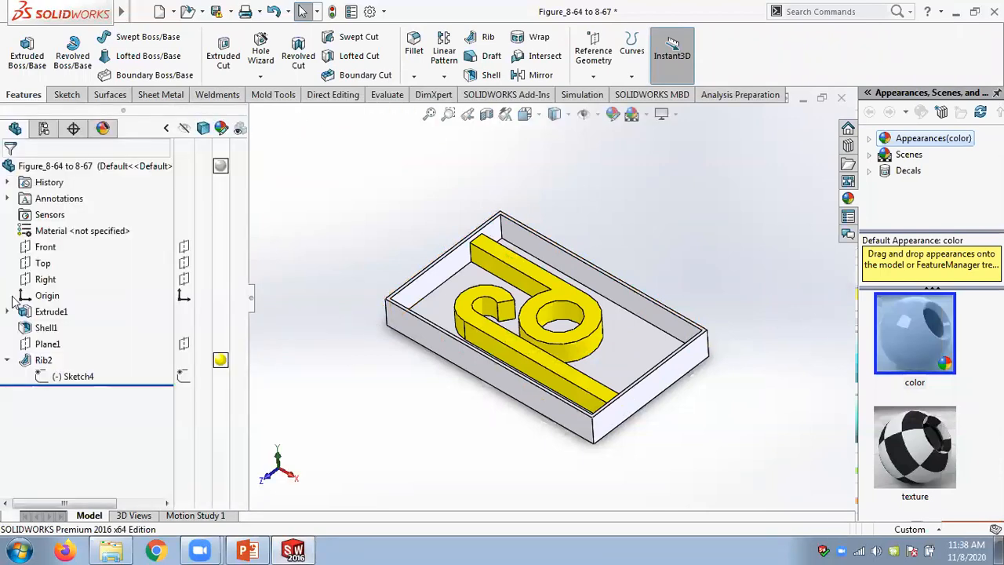
click(165, 129)
click(166, 129)
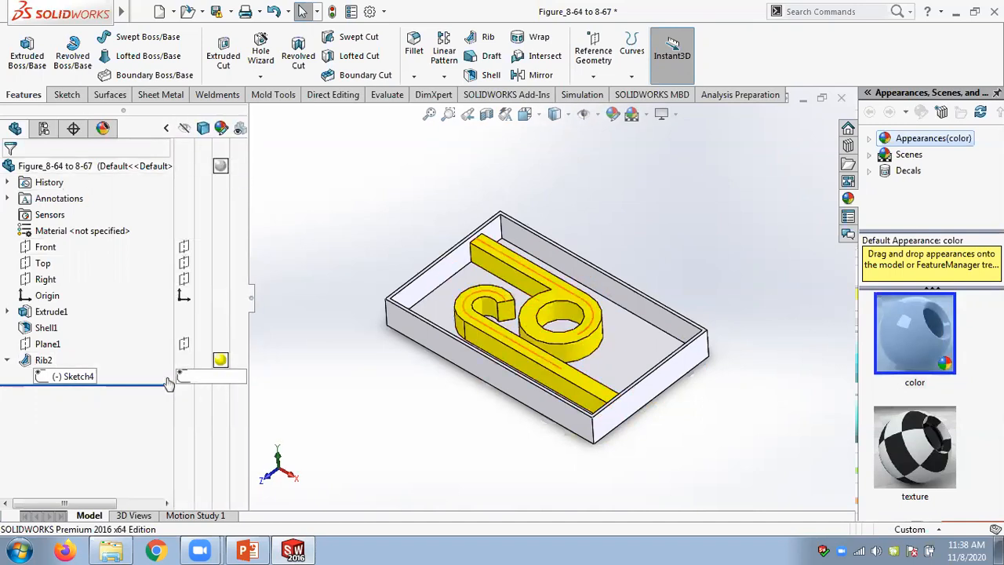
- Give the Extrude1 feature a blue appearance with RGB 0, 0, 255 and collapse the display pane
click(220, 318)
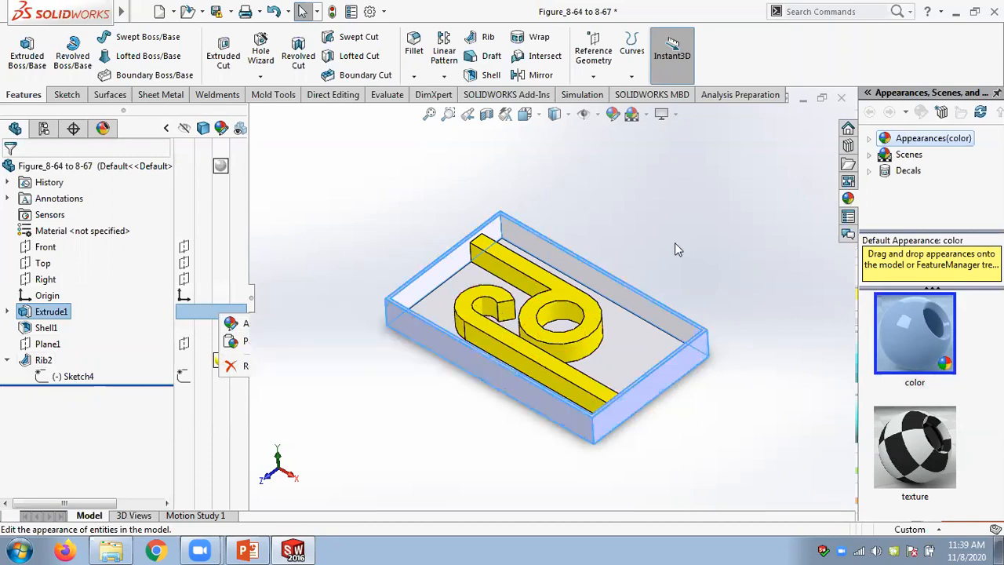
click(861, 363)
click(867, 360)
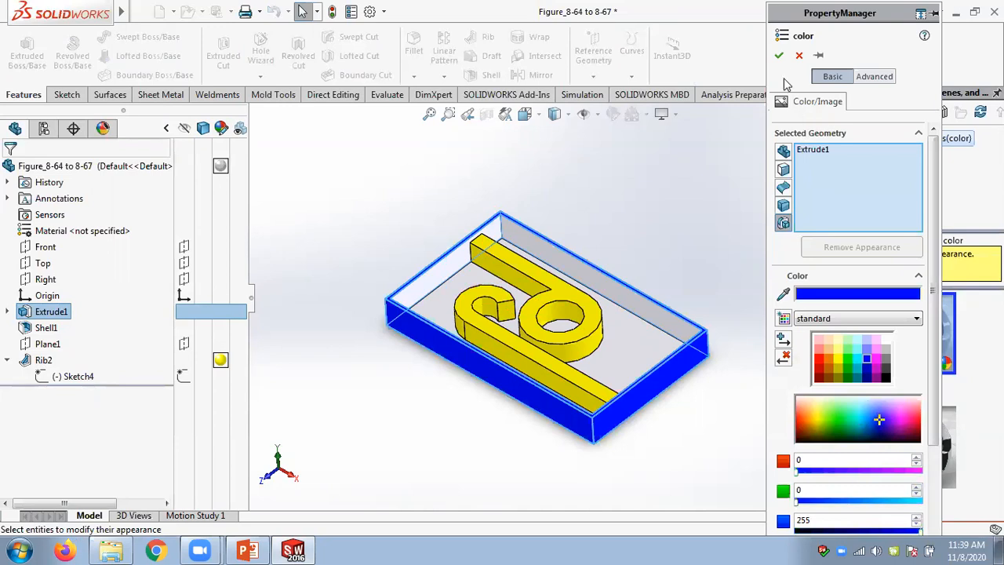
key(Return)
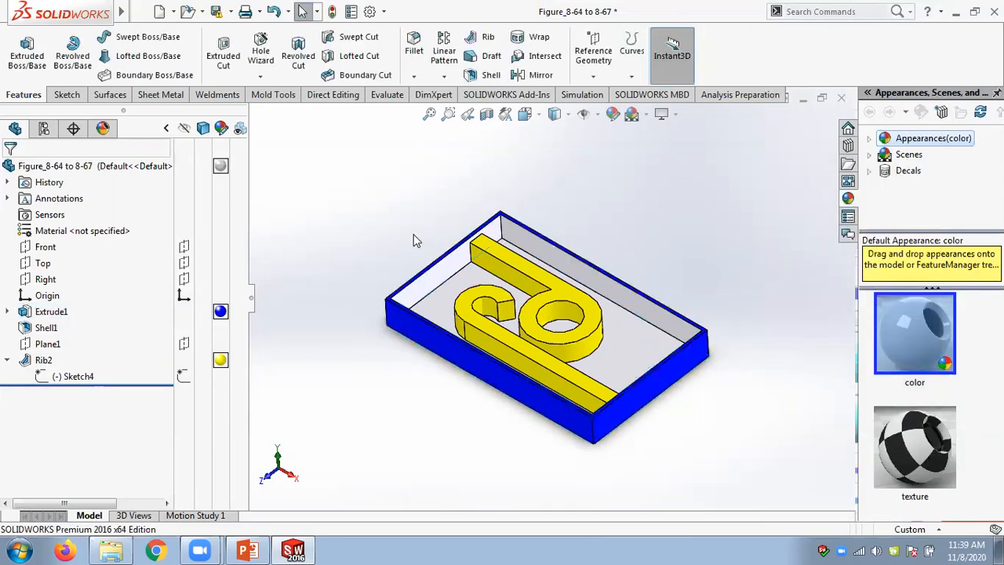
click(166, 129)
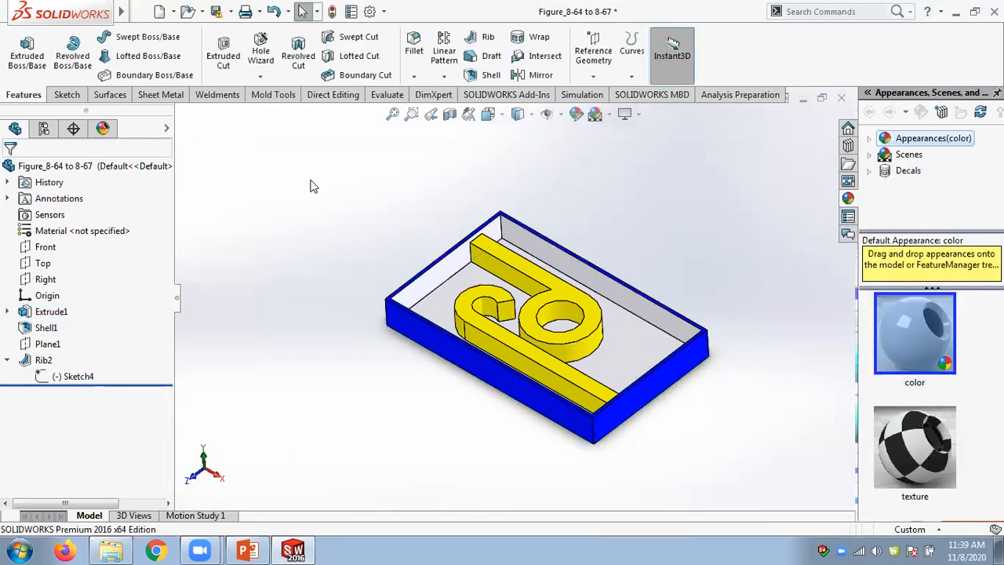
middle_drag(350, 192, 393, 196)
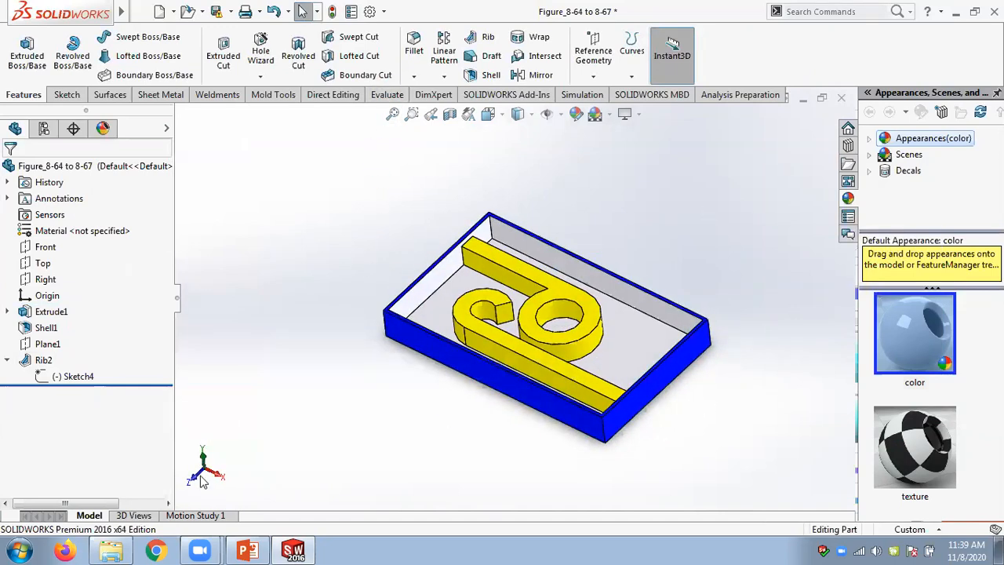
- Switch to the Chapter 08 presentation in PowerPoint and go to the Tutorial 1 slide
click(248, 551)
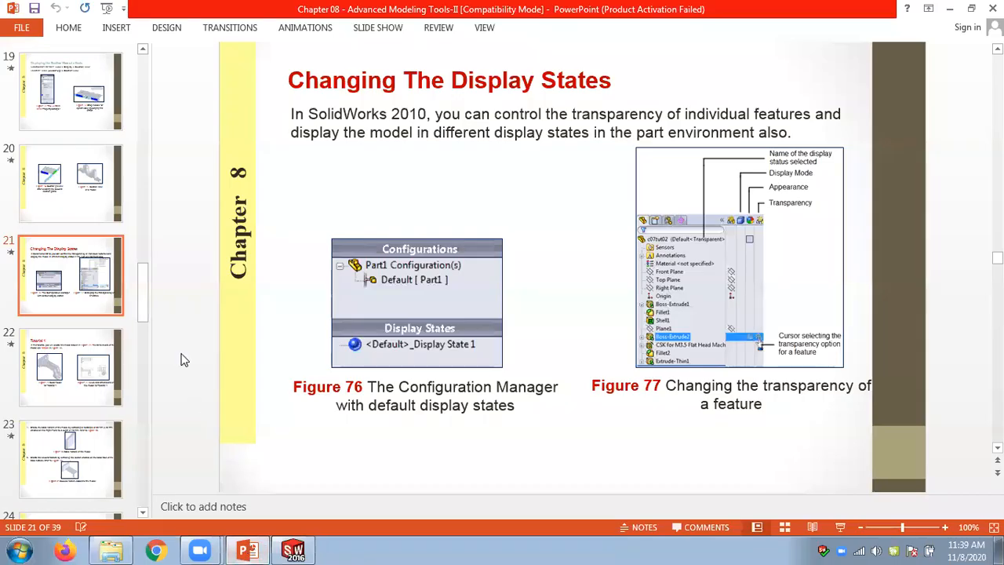
scroll(181, 359, down, 6)
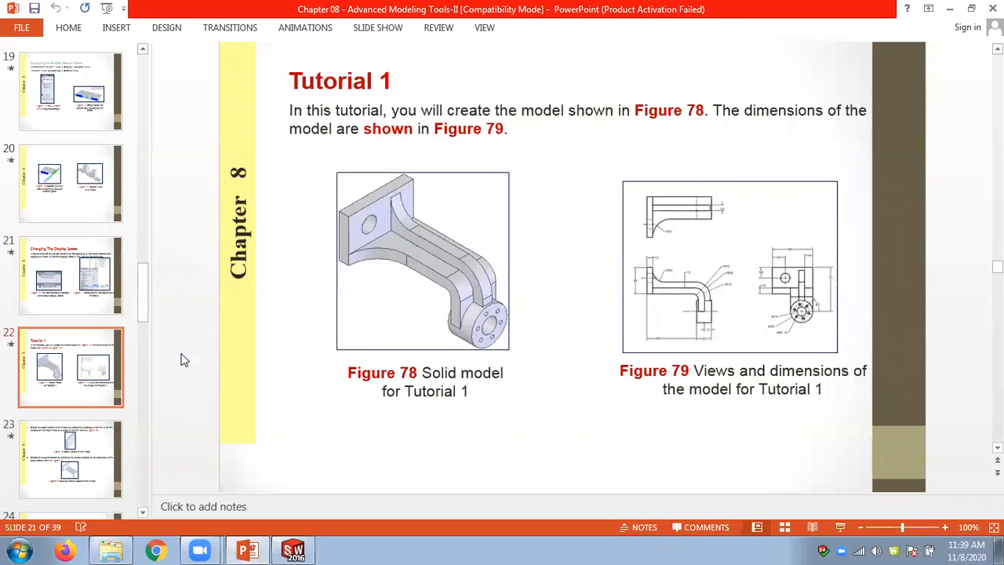
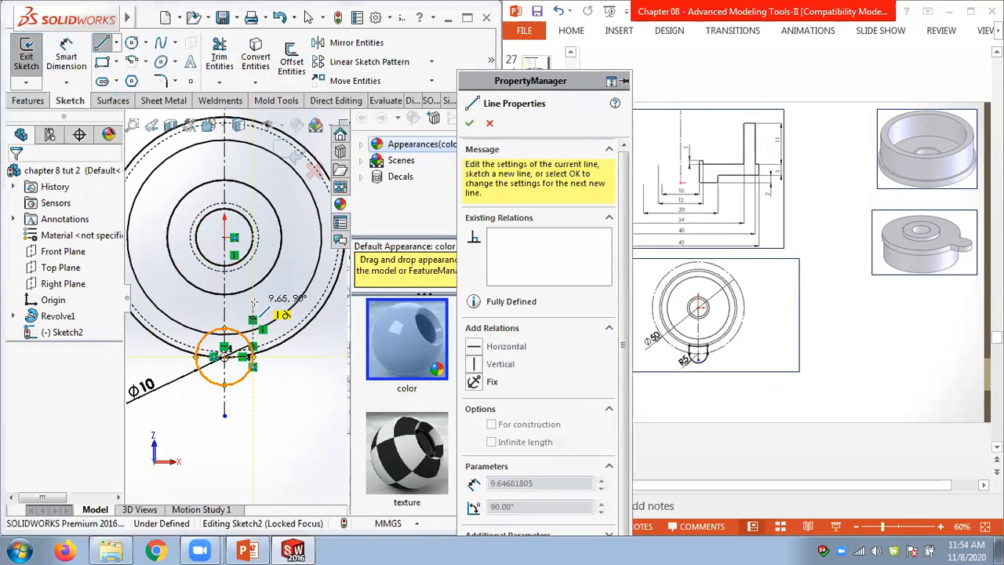
- Finish the line at the circle's right side and sketch a vertical line about 8.5 mm long up from the circle's left quadrant
key(Escape)
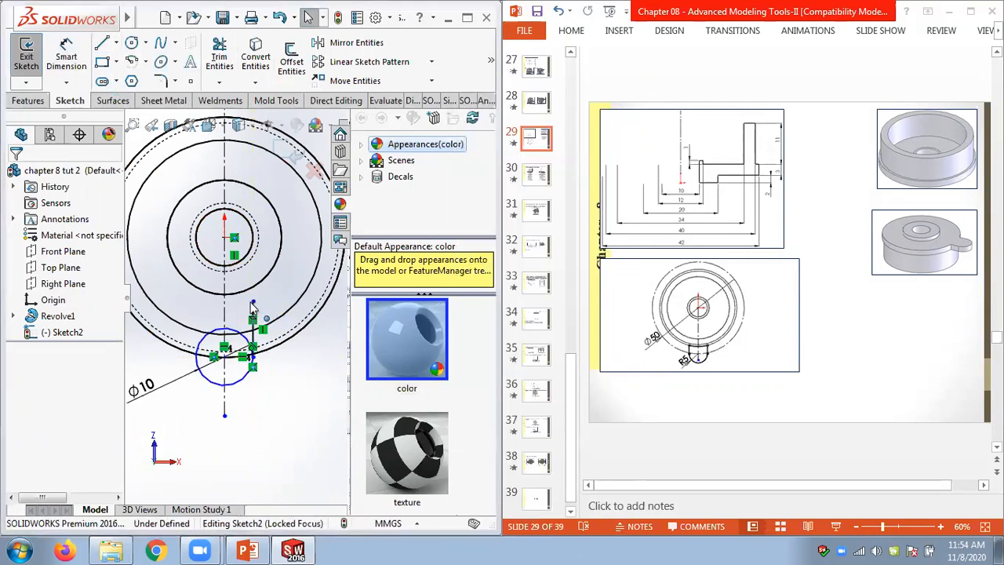
click(115, 46)
click(153, 44)
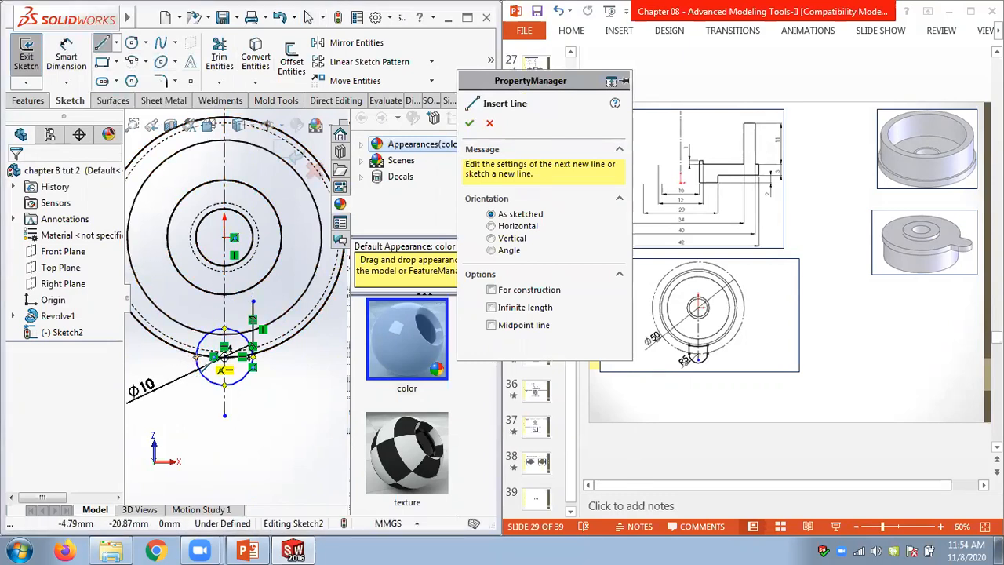
click(197, 357)
click(197, 307)
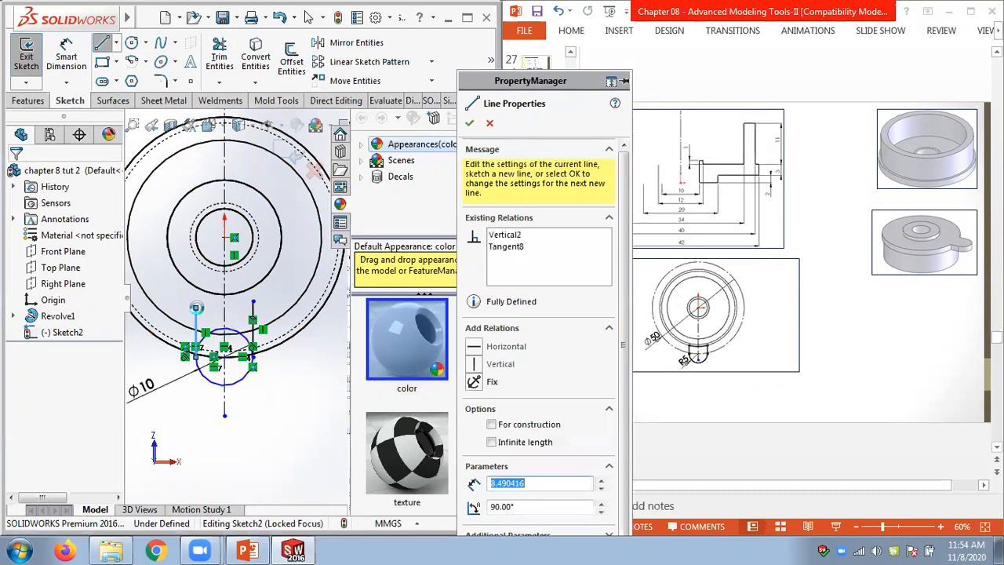
key(Escape)
- Trim the vertical lines' upper ends, the large arc outside them and the small circle's upper half to leave a closed tab profile
scroll(181, 298, down, 1)
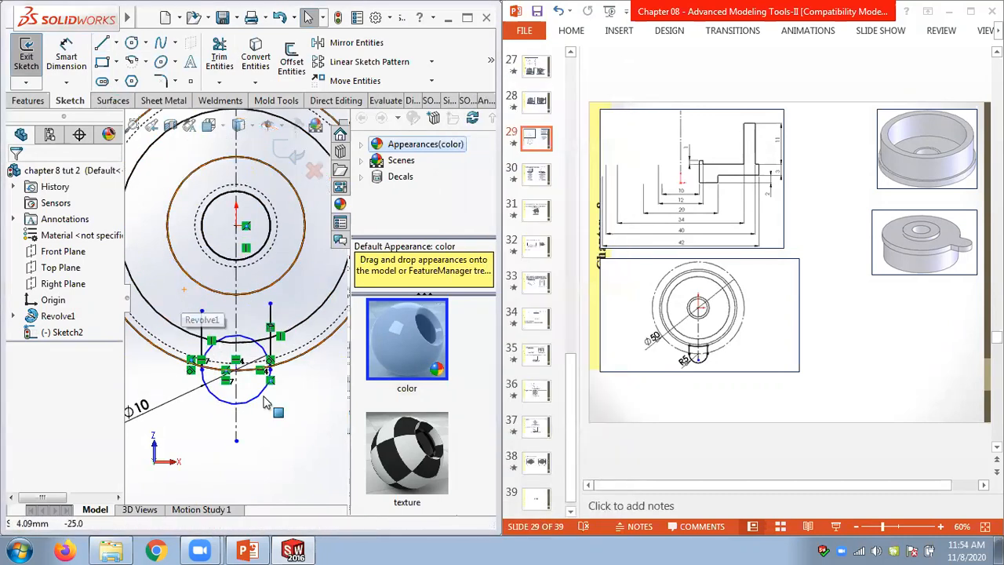
scroll(265, 403, down, 1)
click(219, 81)
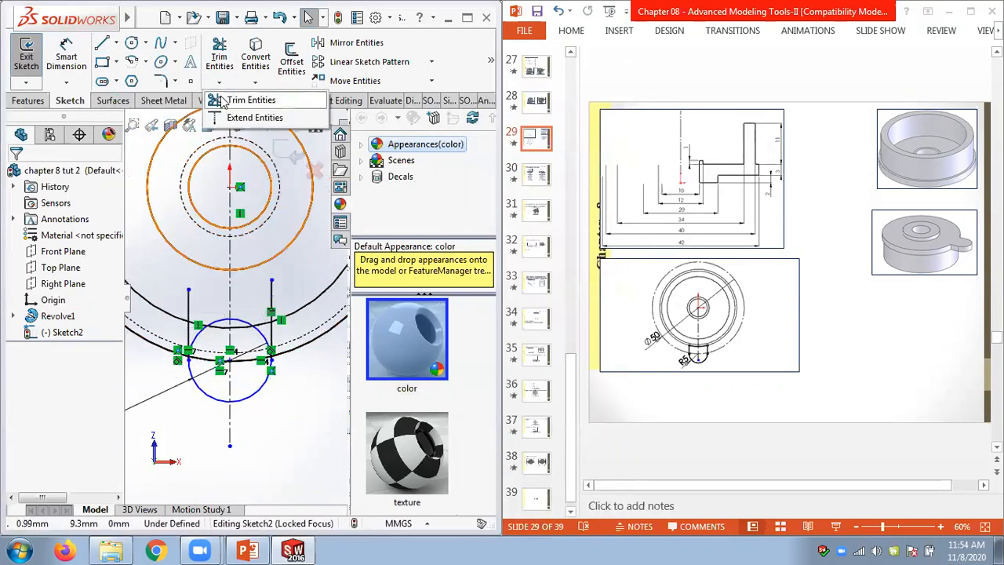
click(222, 100)
click(189, 307)
click(171, 313)
click(273, 296)
click(296, 315)
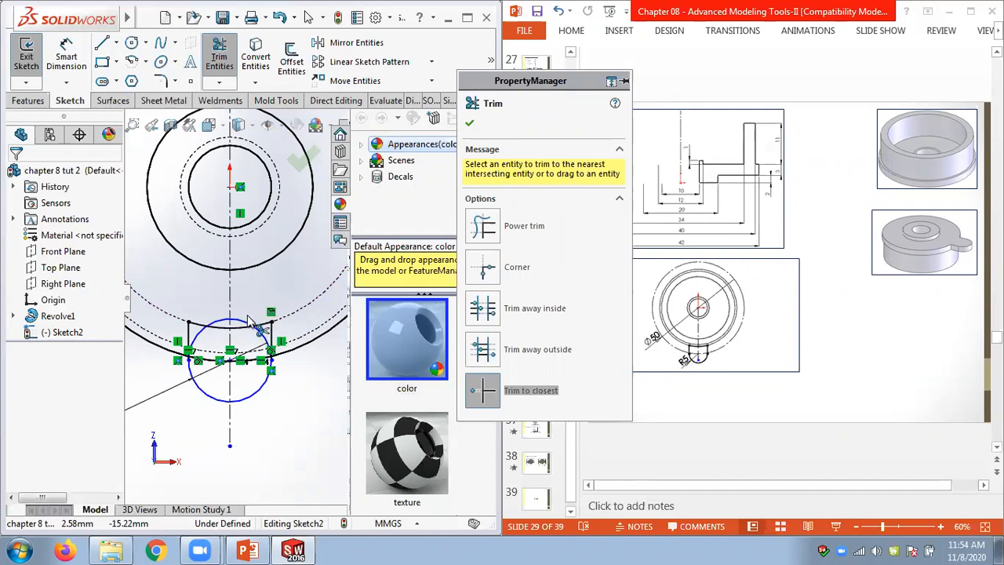
click(219, 328)
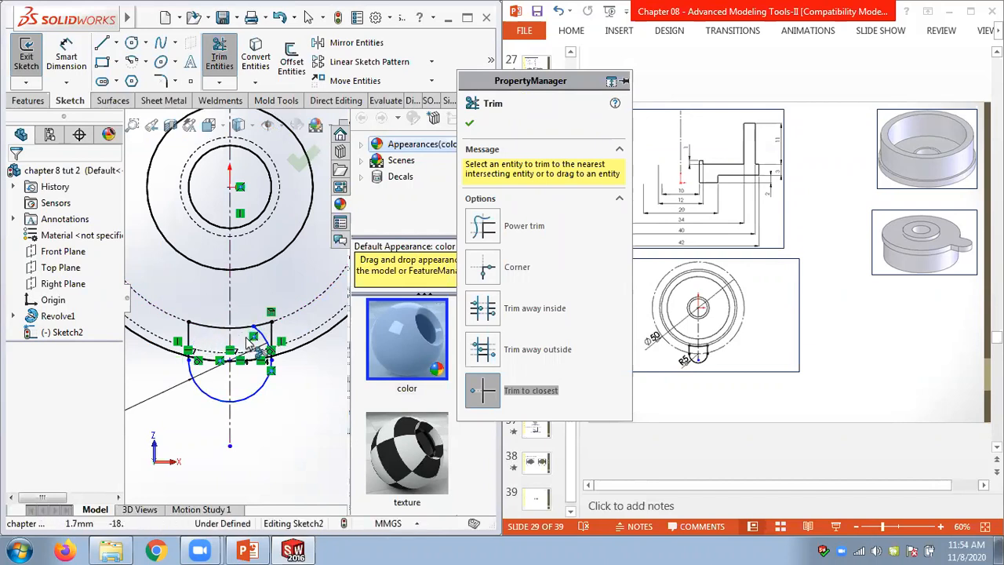
click(264, 339)
mouse_move(286, 411)
middle_down()
mouse_move(283, 342)
mouse_move(303, 392)
mouse_move(321, 388)
mouse_move(271, 389)
mouse_move(250, 373)
middle_up()
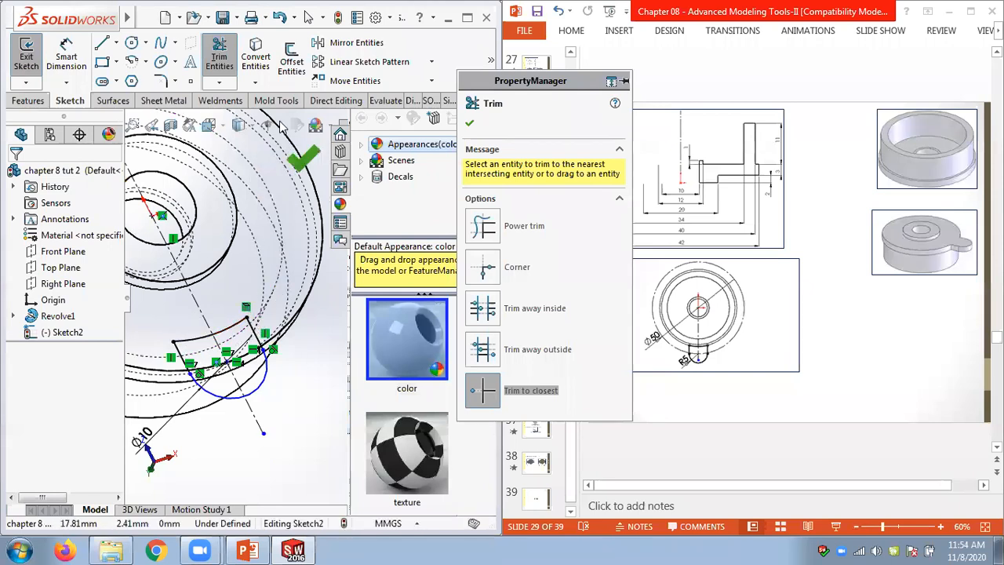
click(254, 86)
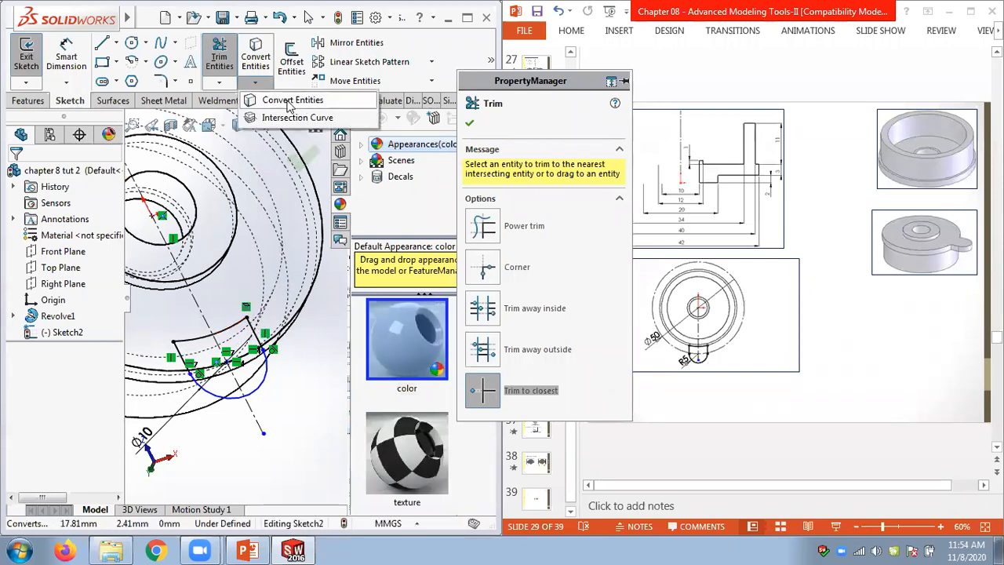
click(228, 447)
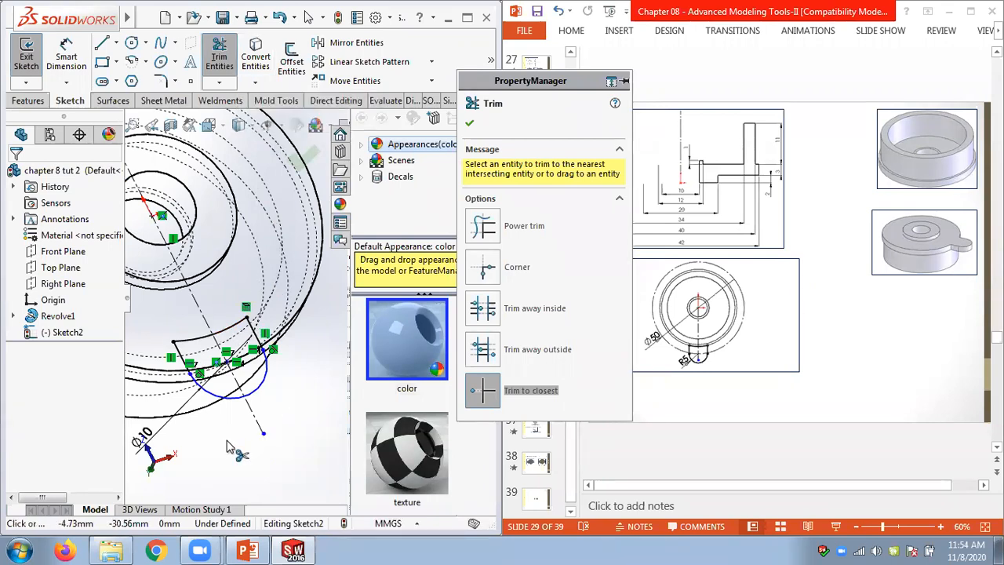
- Switch to the PowerPoint presentation and go back to the Figure 89 slide showing the Tutorial 2 model
click(825, 332)
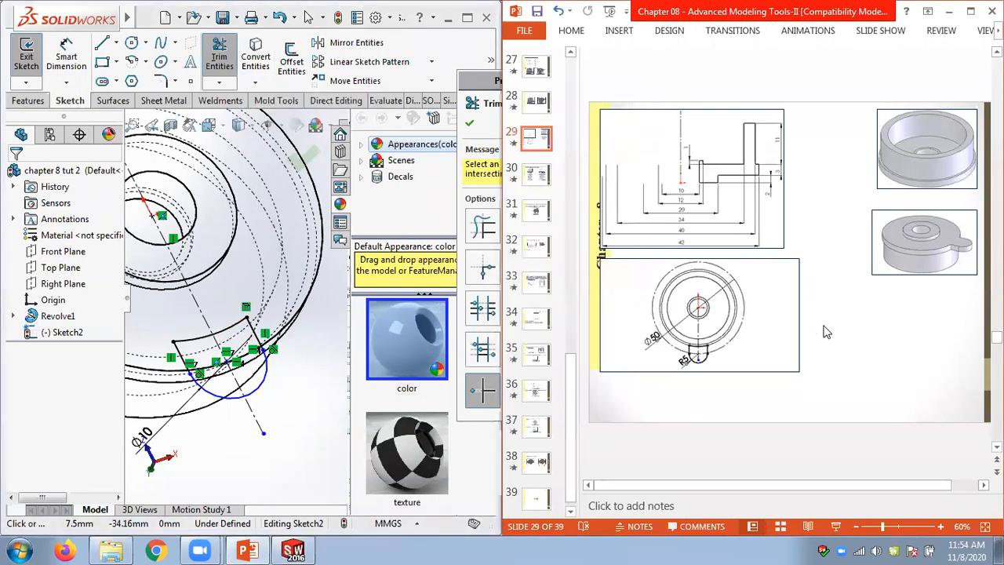
scroll(825, 331, up, 1)
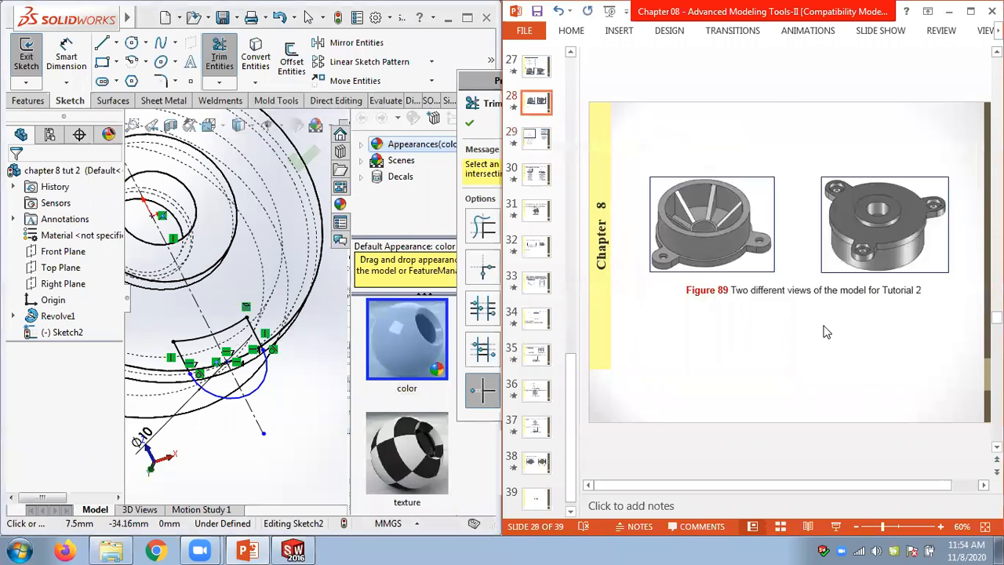
- Go to slide 27 with the Tutorial 2 drawing and enlarge Section A-A at 140% zoom to read its dimensions
scroll(826, 332, up, 1)
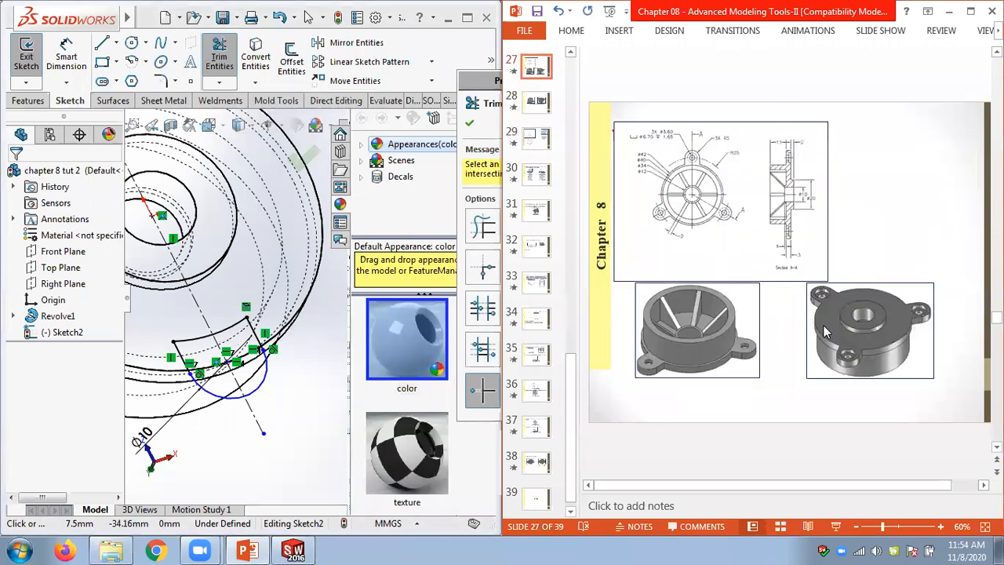
click(940, 528)
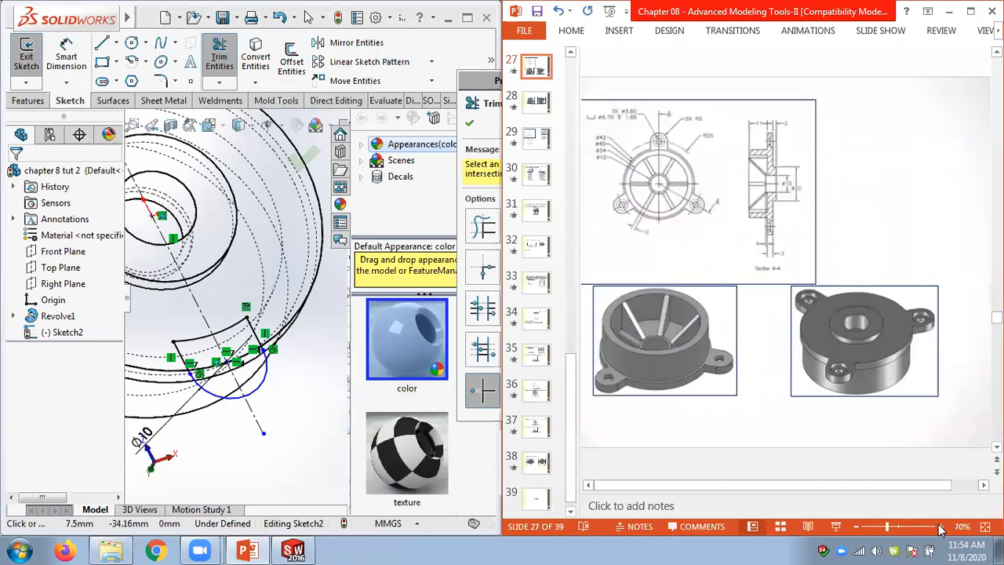
click(941, 528)
click(941, 527)
click(940, 527)
click(941, 527)
click(941, 527)
click(941, 527)
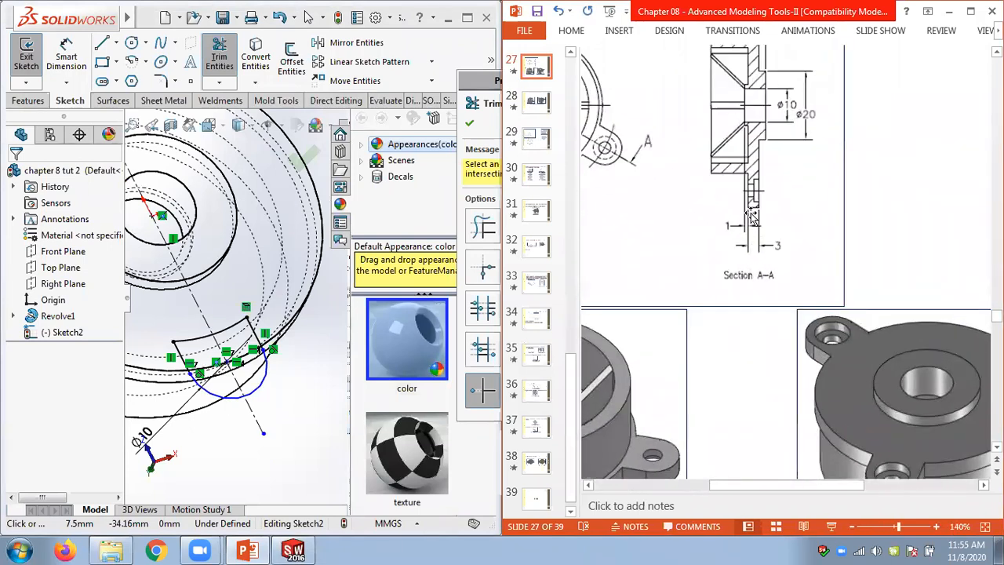
- Extrude the tab profile 3 mm as a blind boss in the reversed direction, merged with the revolved body
click(38, 102)
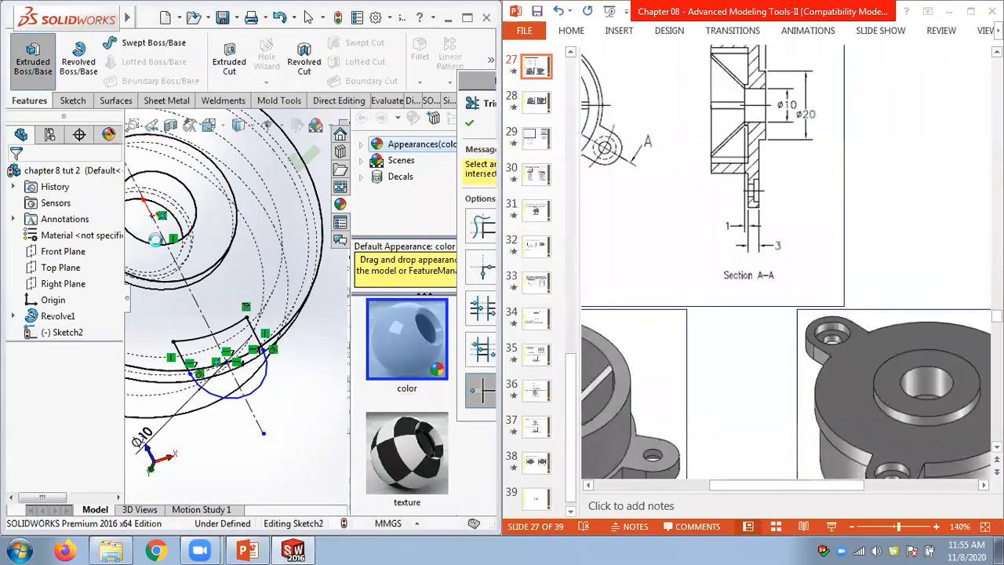
middle_drag(237, 426, 269, 408)
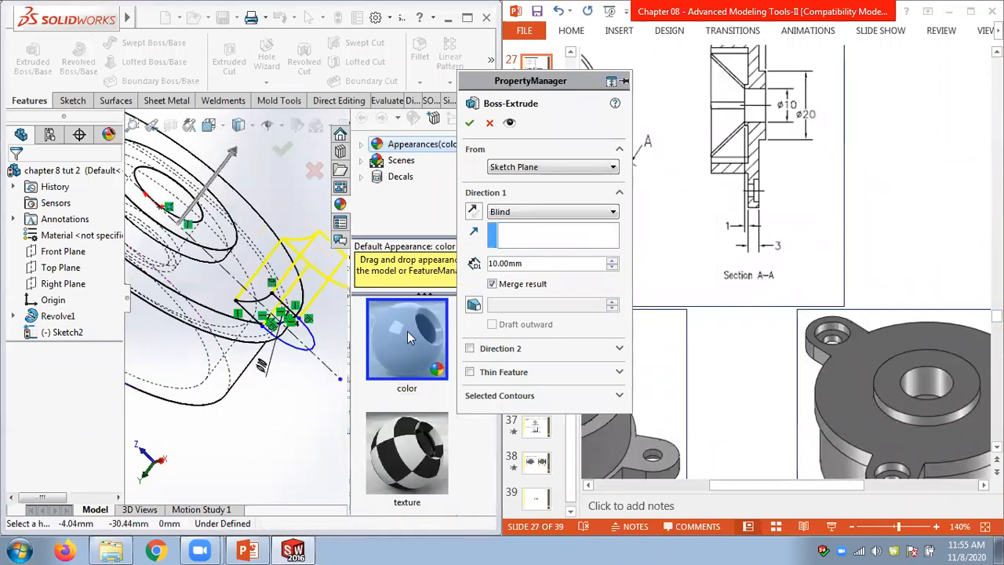
double_click(537, 265)
text(3)
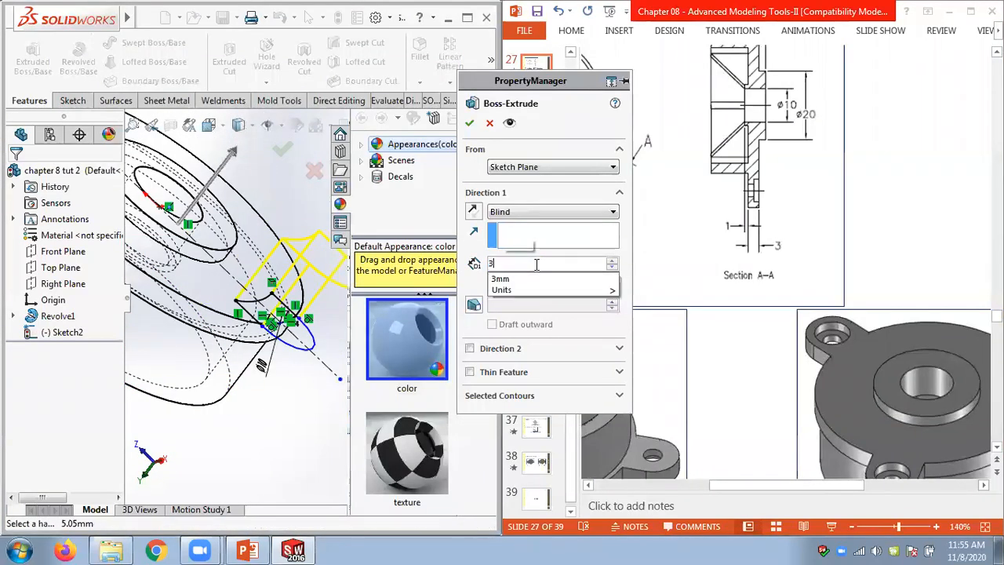
key(Return)
click(473, 211)
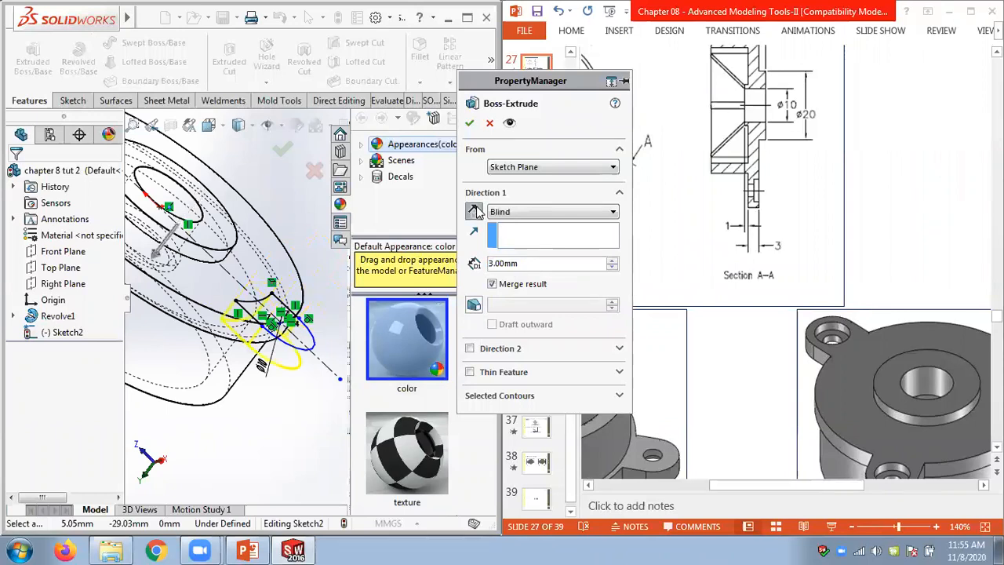
click(469, 123)
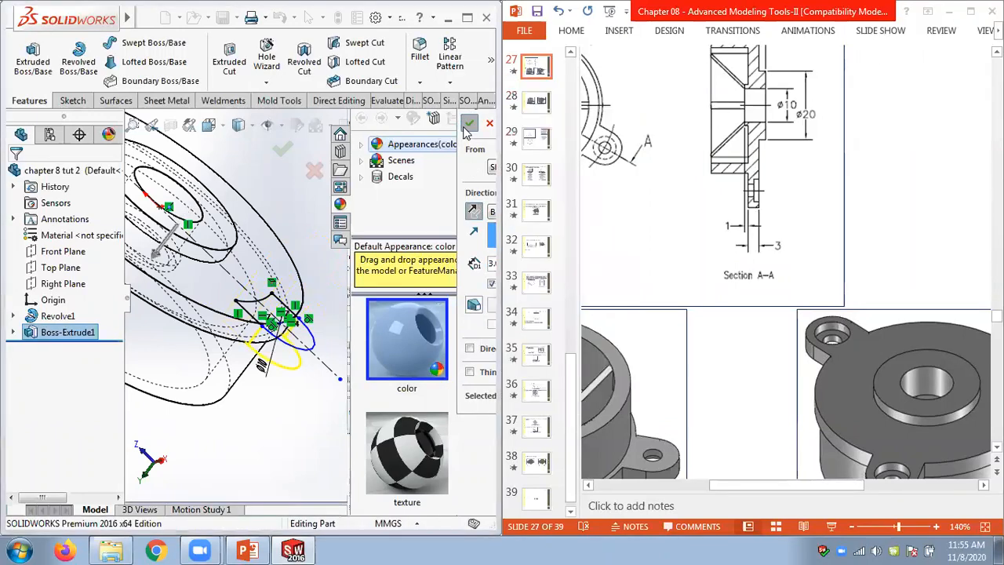
- Set the model's display style to Shaded With Edges and turn the part to view the tab
click(239, 125)
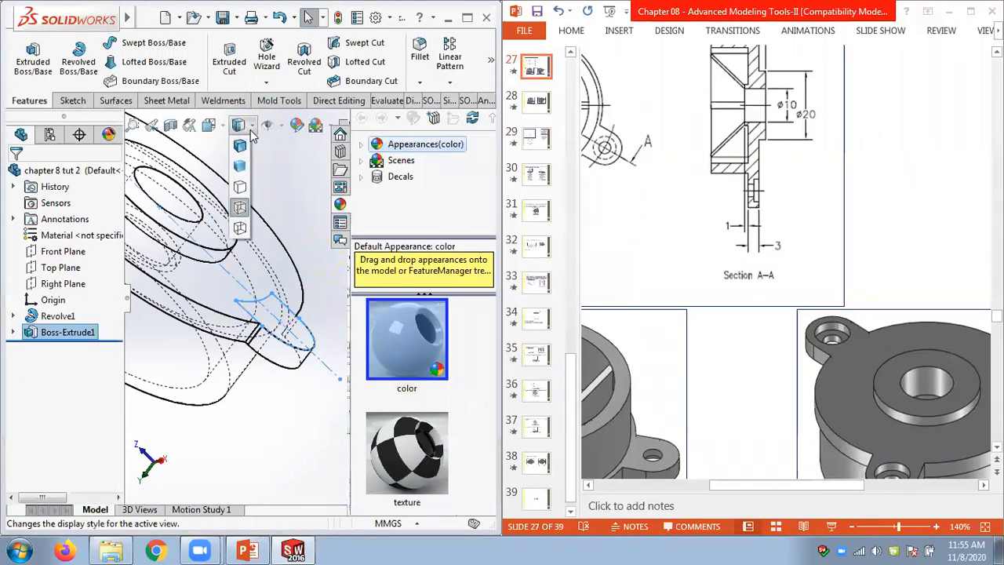
click(244, 143)
mouse_move(265, 448)
middle_down()
mouse_move(296, 317)
mouse_move(261, 385)
mouse_move(262, 338)
mouse_move(255, 465)
middle_up()
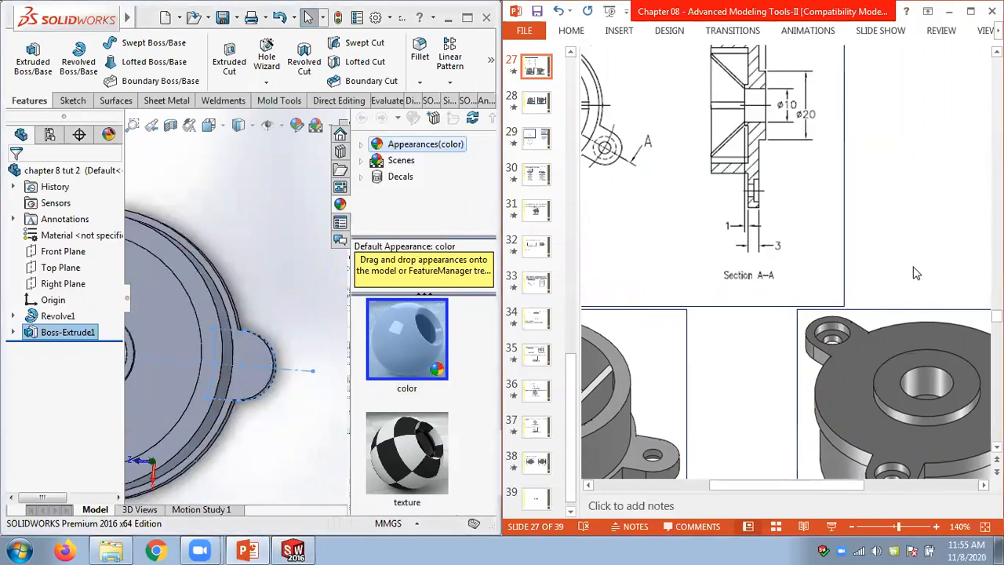
- Browse the following Tutorial 2 slides and show slide 29 with the dimensioned sketches at 70% zoom
scroll(916, 273, down, 3)
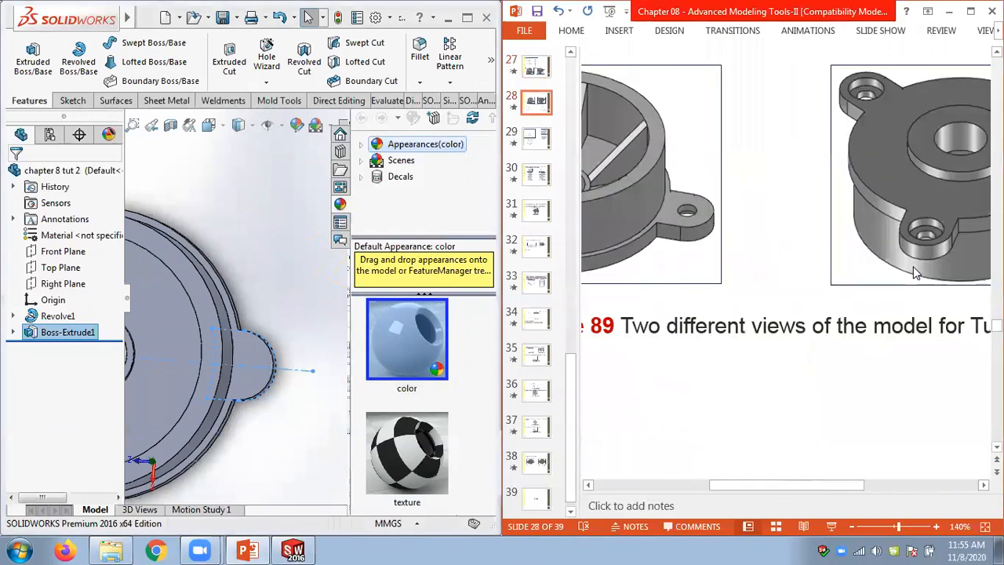
scroll(915, 271, down, 6)
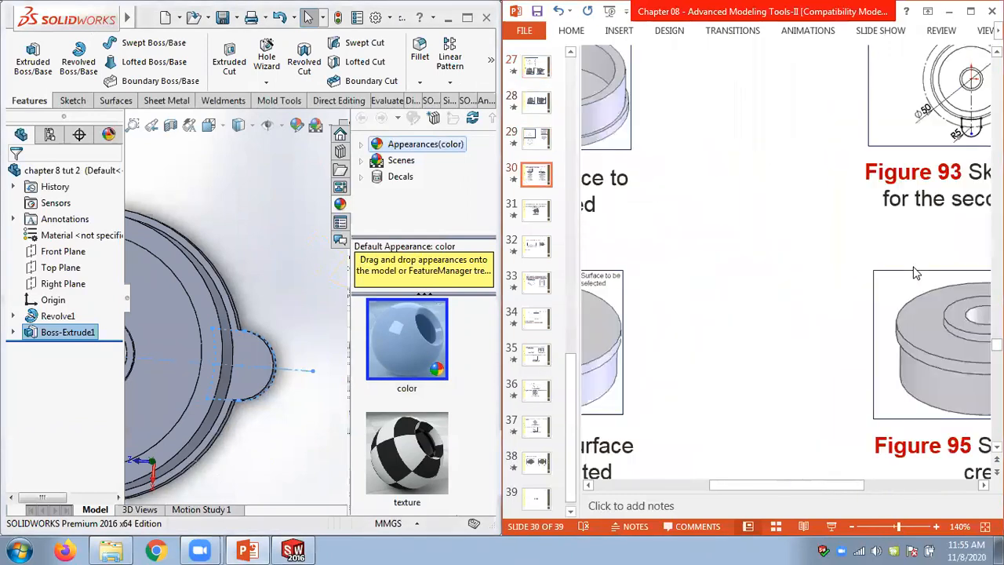
scroll(915, 271, up, 3)
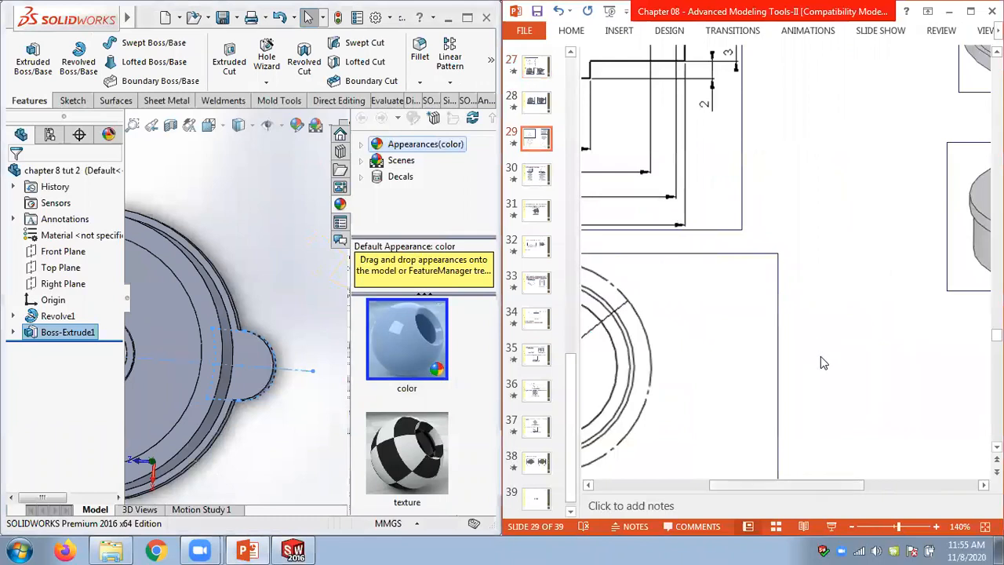
click(853, 527)
click(853, 528)
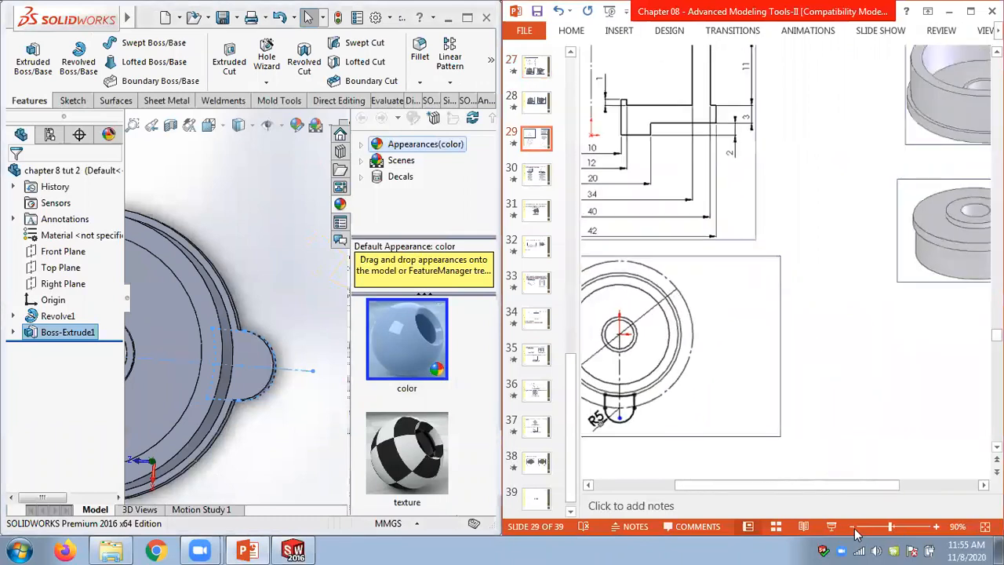
click(854, 527)
click(854, 527)
click(853, 527)
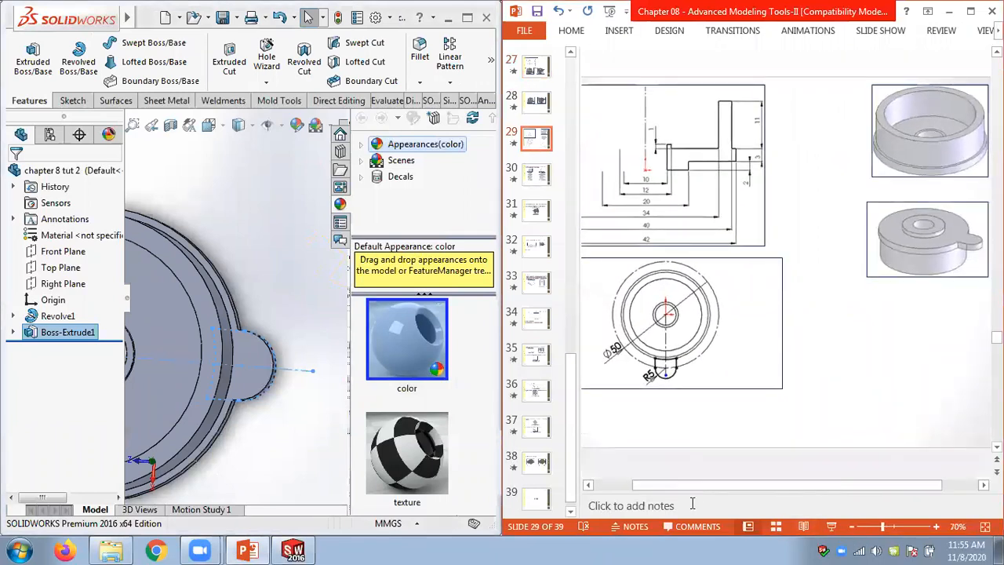
- Inspect the tab on the model against slides 30 and 31, and return to the sketch dimensions on slide 29
click(291, 250)
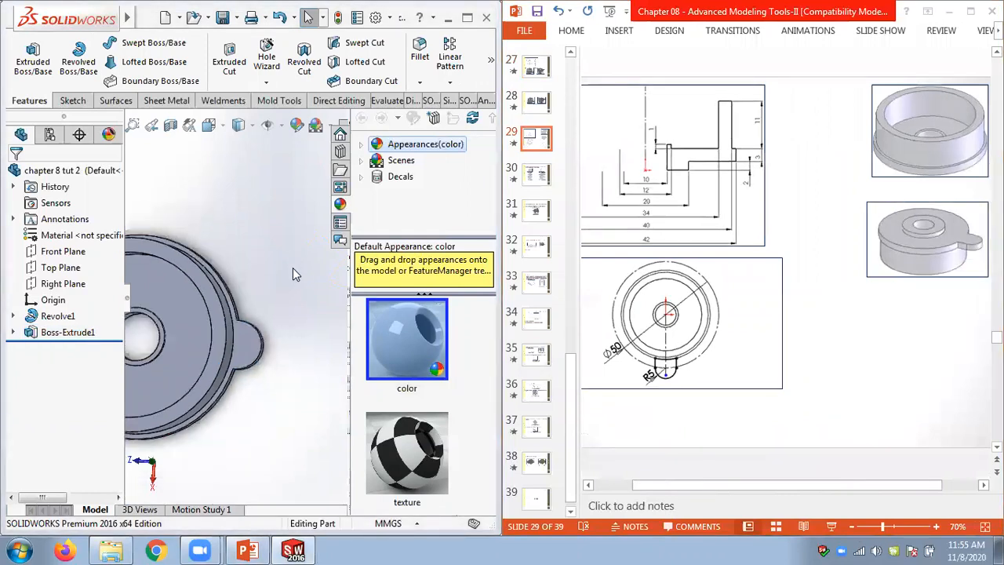
middle_drag(292, 275, 300, 273)
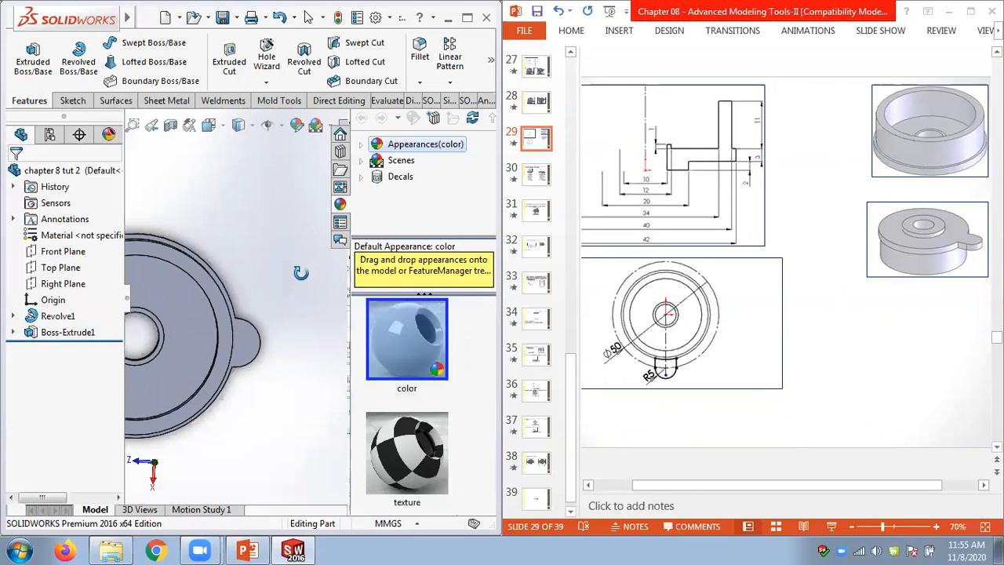
click(878, 342)
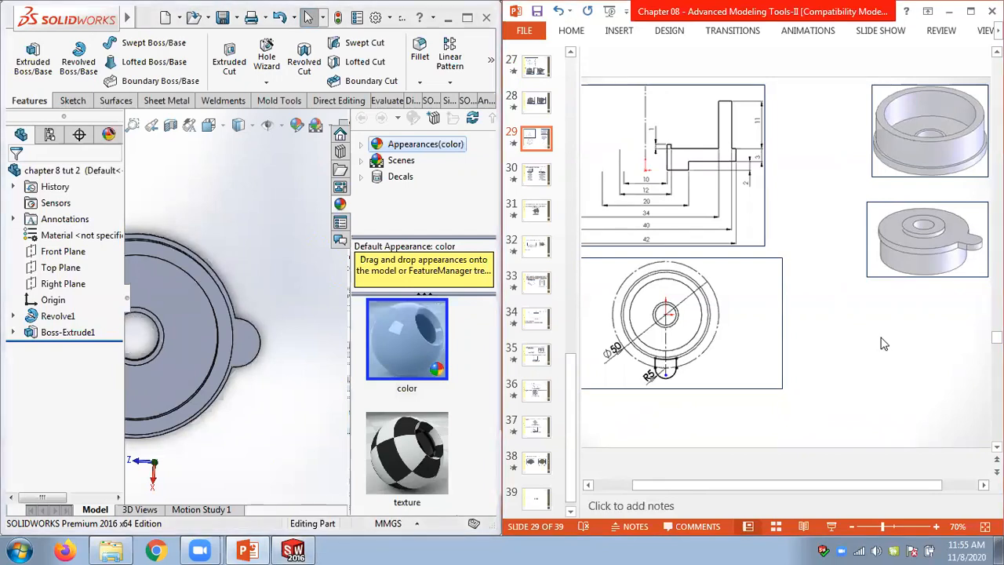
scroll(883, 343, down, 1)
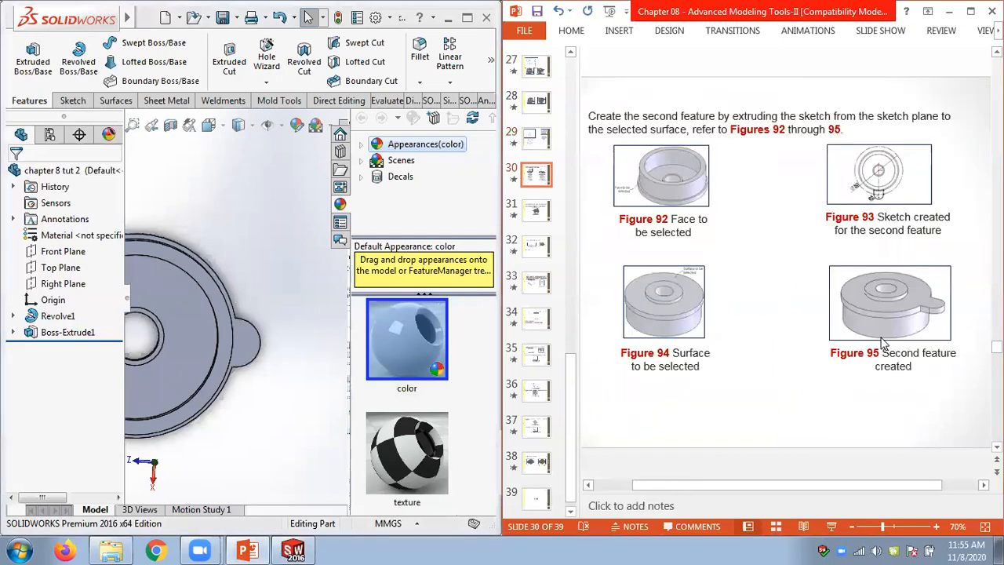
scroll(883, 342, down, 1)
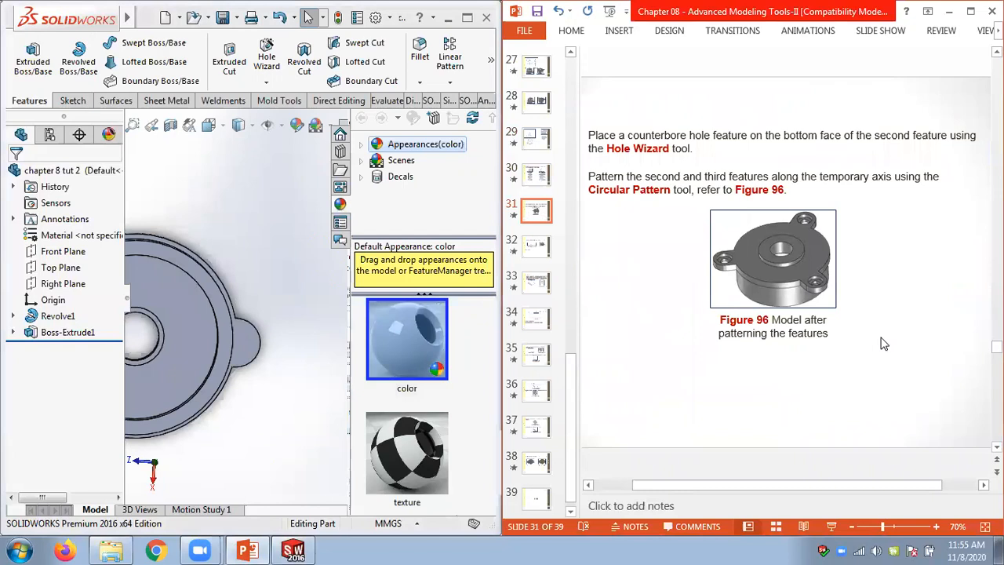
scroll(882, 343, up, 1)
scroll(883, 342, up, 1)
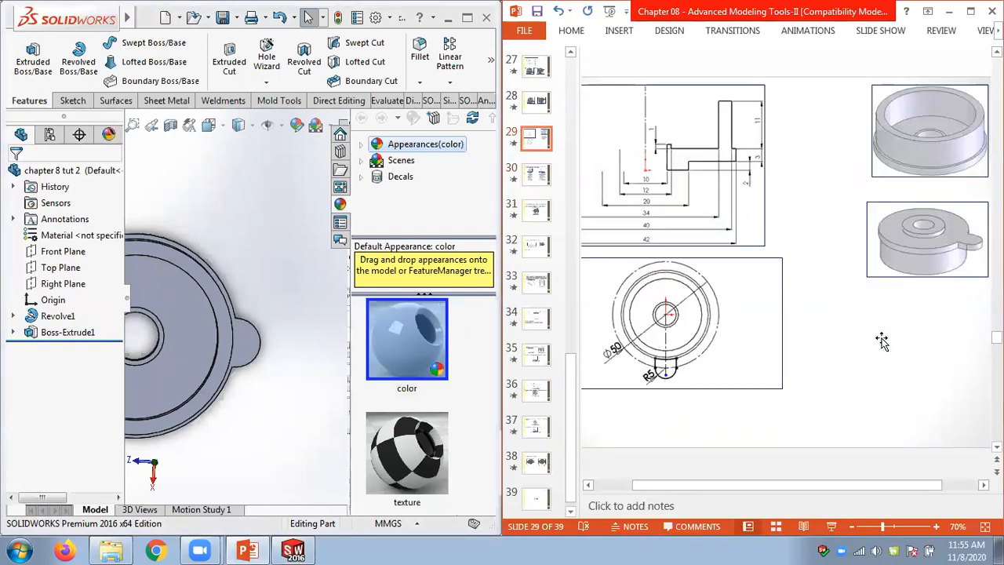
- Reopen the extruded tab's sketch for editing and examine it normal to its plane
click(12, 332)
click(78, 349)
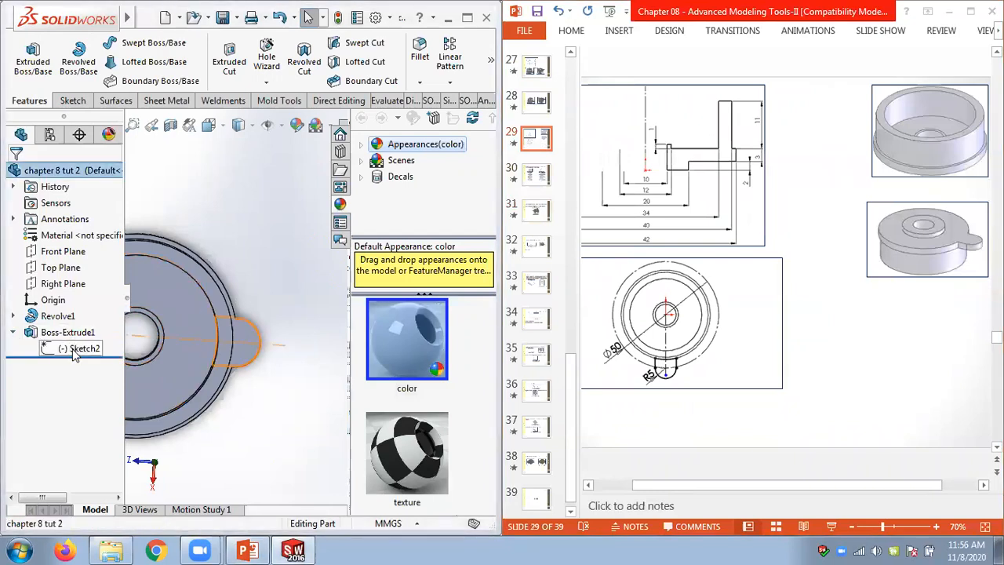
click(86, 310)
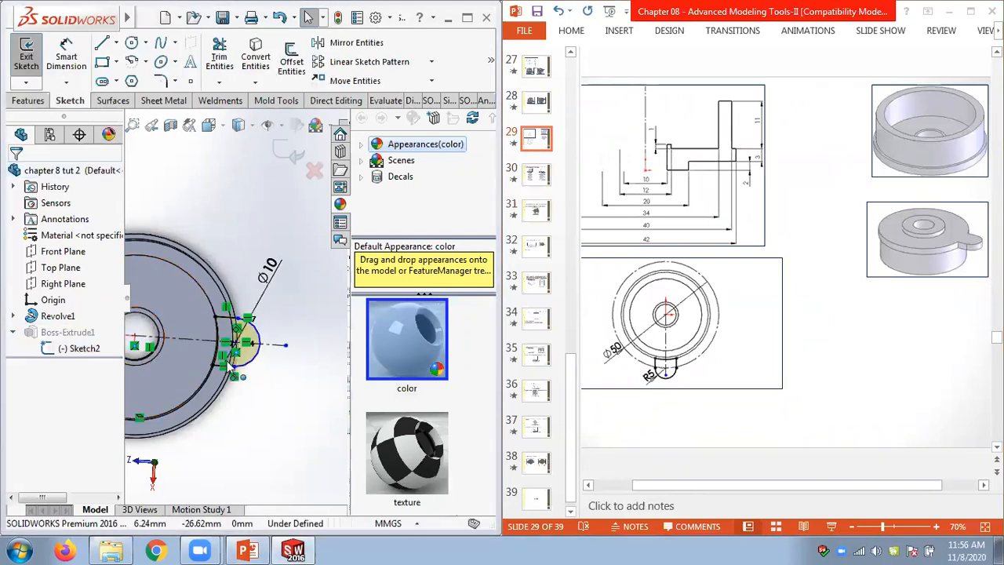
right_click(74, 351)
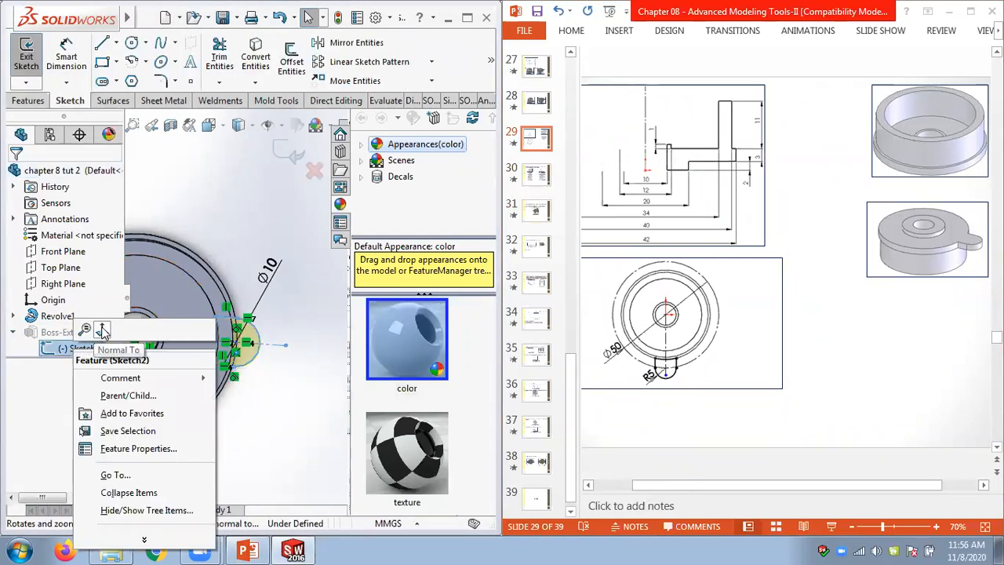
click(102, 329)
scroll(228, 368, down, 6)
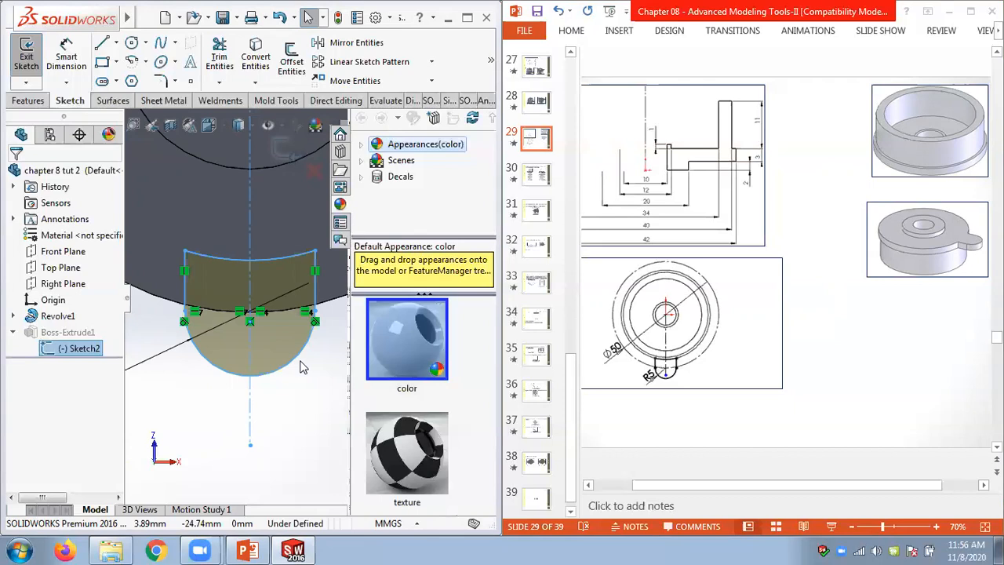
scroll(287, 367, up, 5)
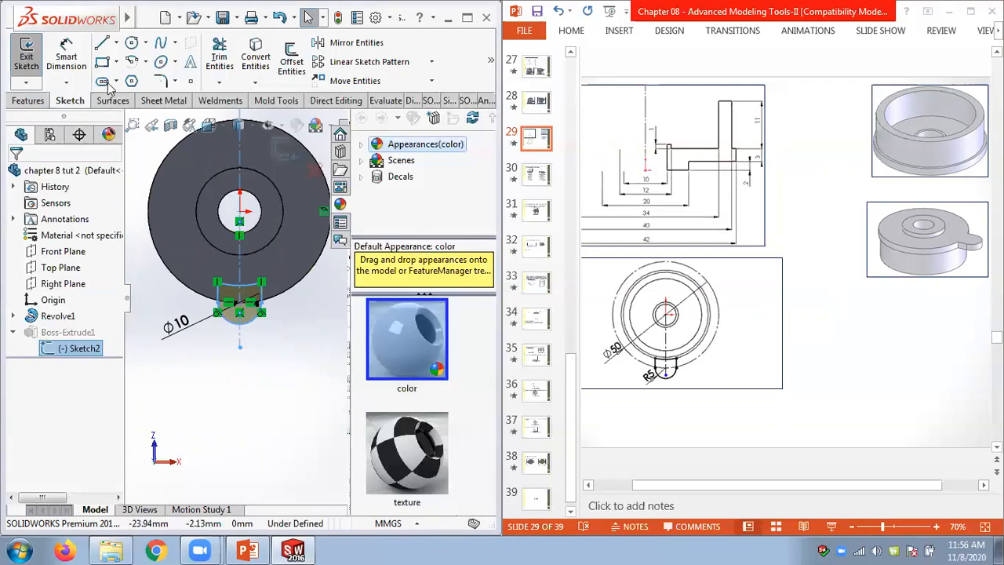
click(66, 56)
click(174, 275)
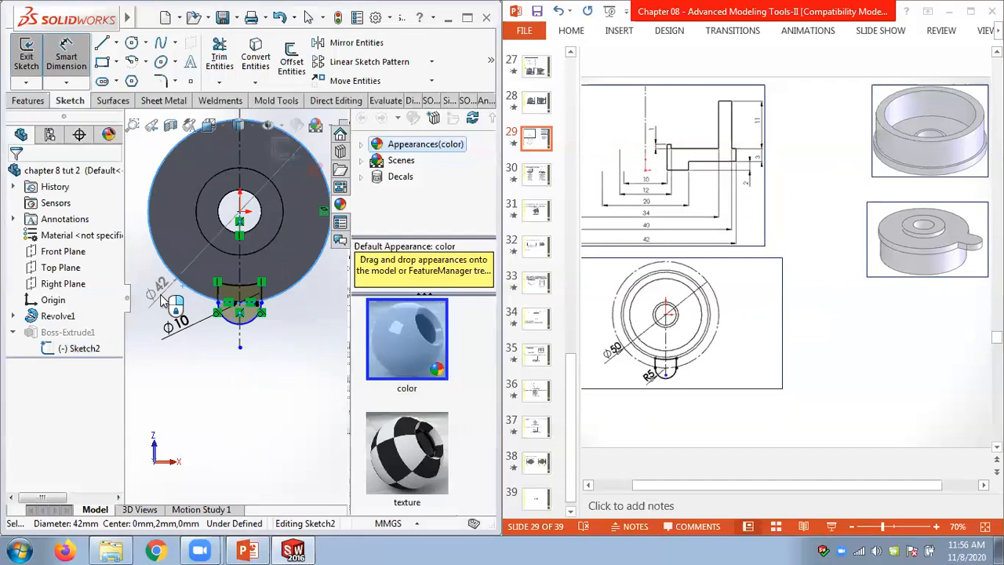
key(Escape)
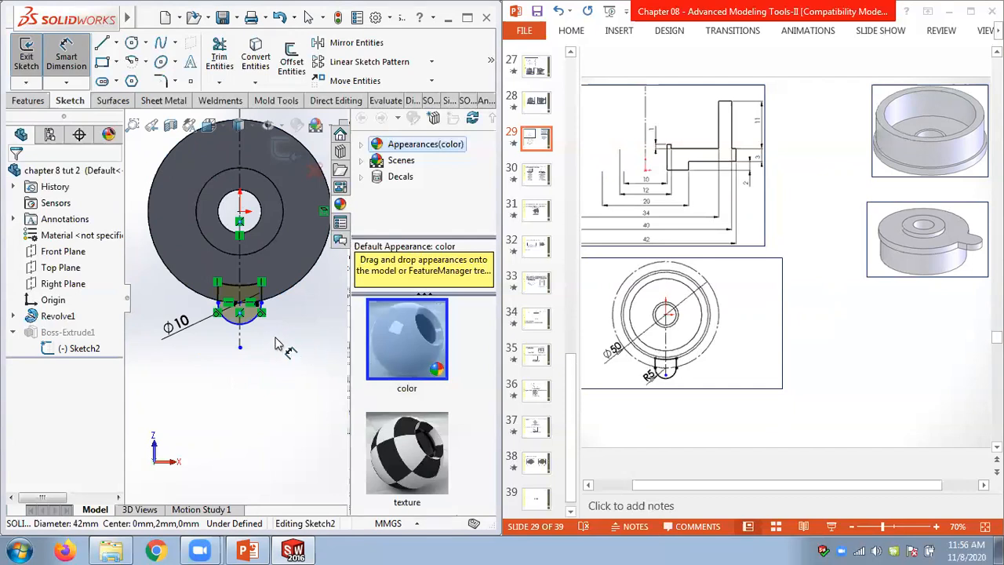
- Exit the tab sketch and delete the tab extrusion together with its sketch
click(292, 155)
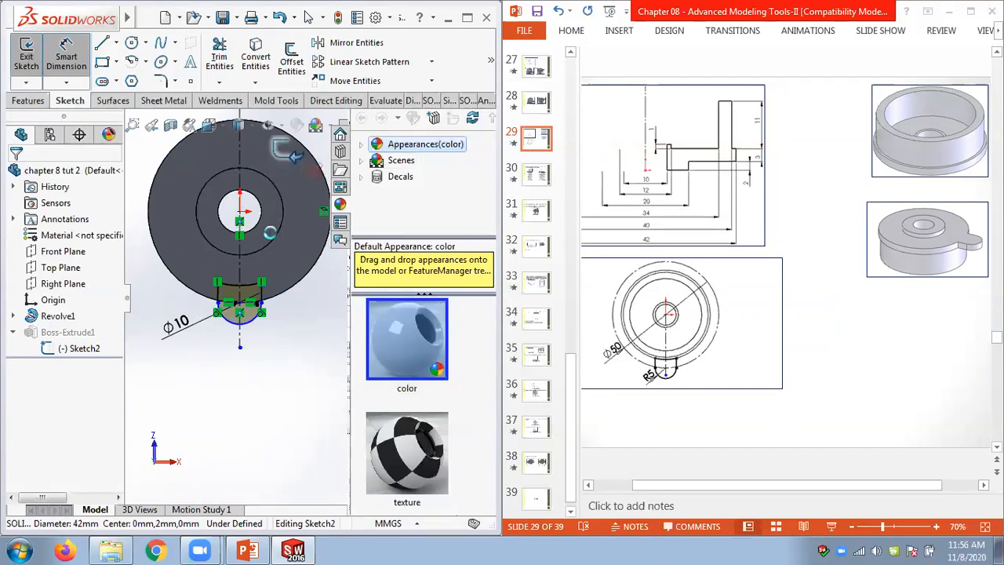
right_click(77, 339)
click(171, 341)
click(467, 203)
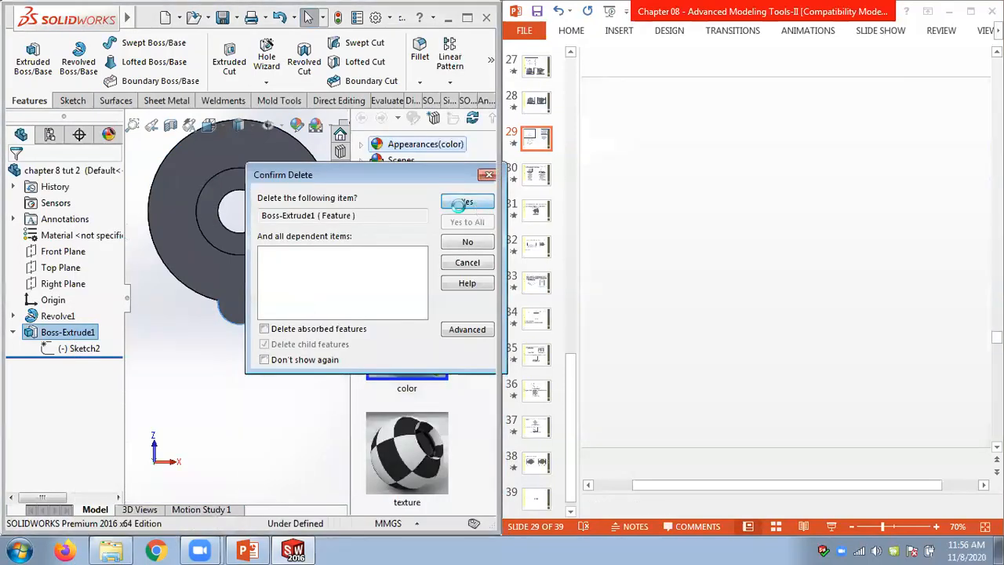
right_click(67, 336)
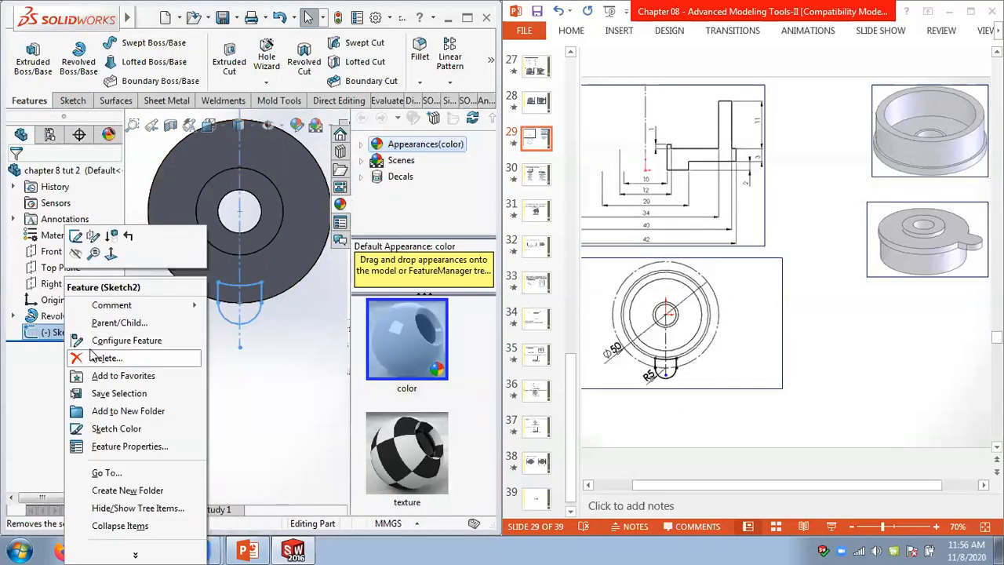
click(98, 359)
click(469, 203)
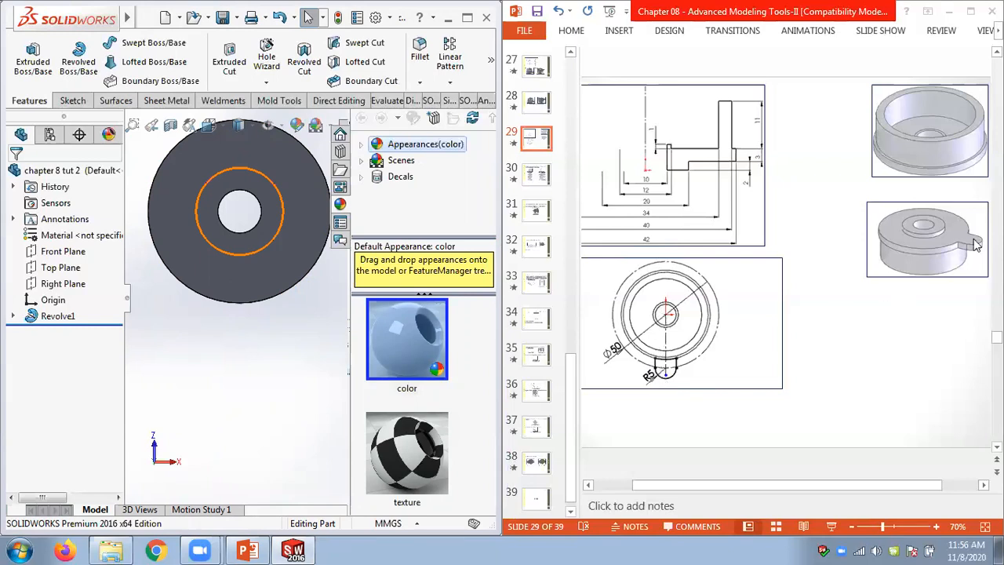
- Start a sketch on the disc's outer ring-shaped face and draw a construction circle of about 26 mm radius centred on the origin
scroll(235, 314, up, 2)
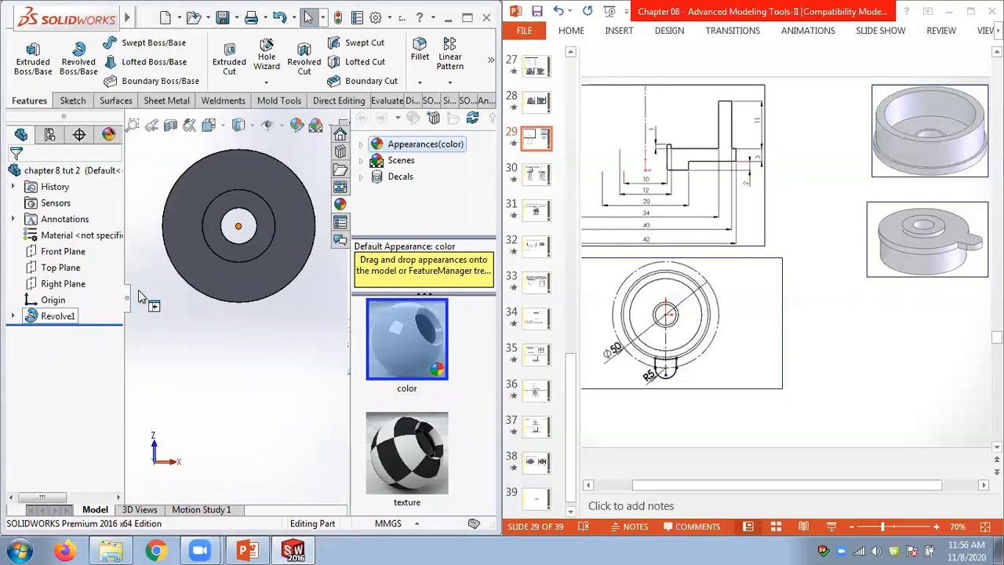
click(197, 275)
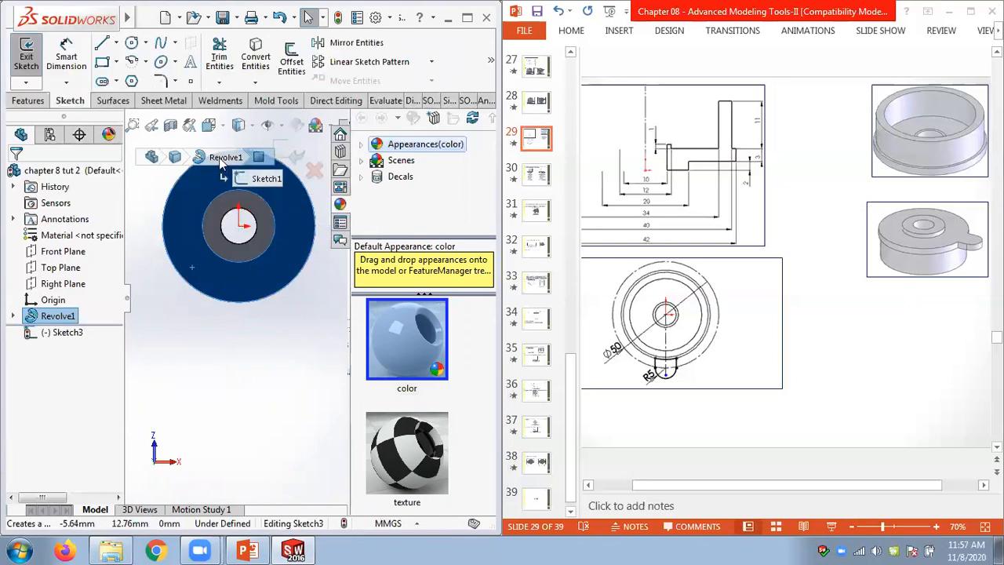
click(117, 43)
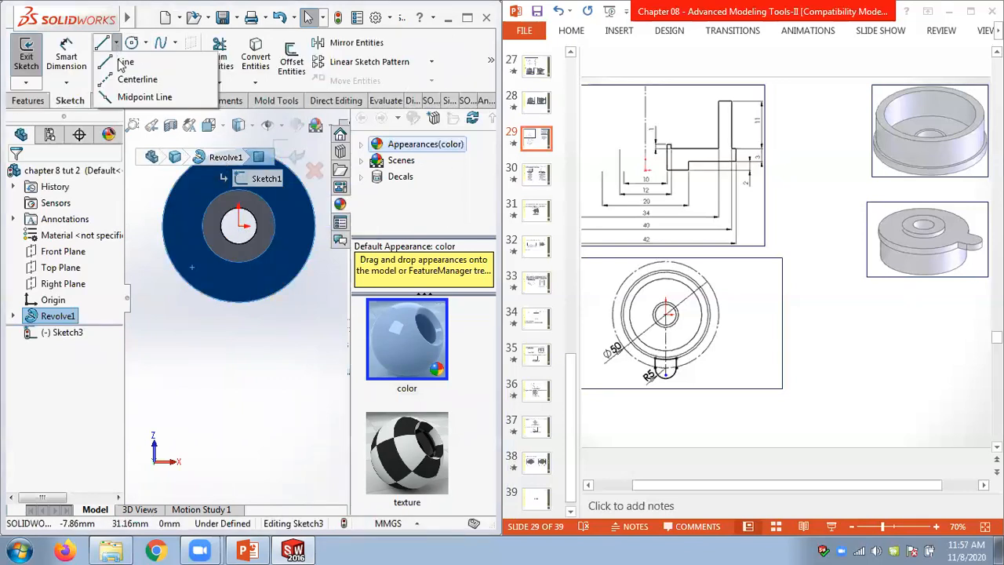
click(147, 44)
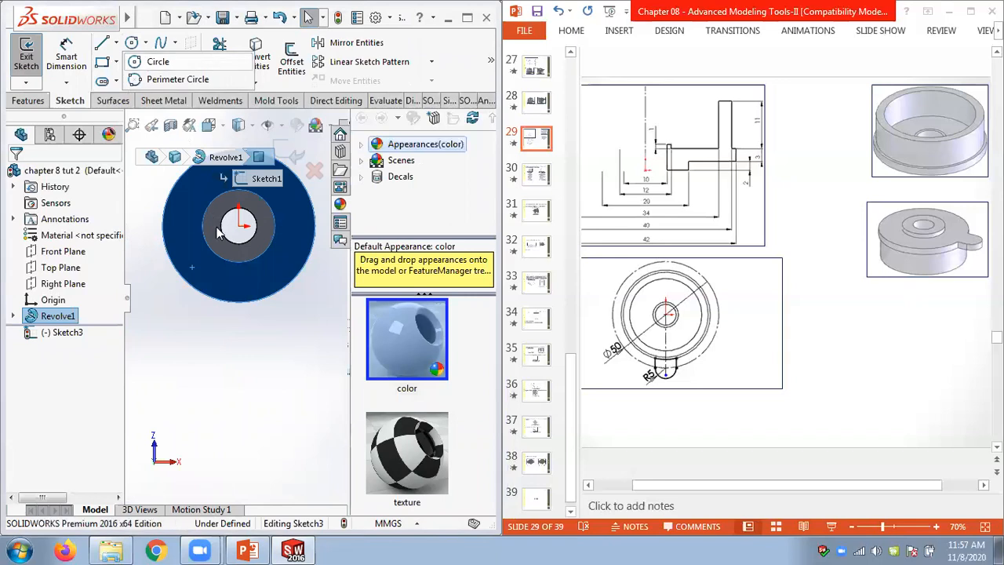
click(158, 61)
click(238, 226)
click(306, 295)
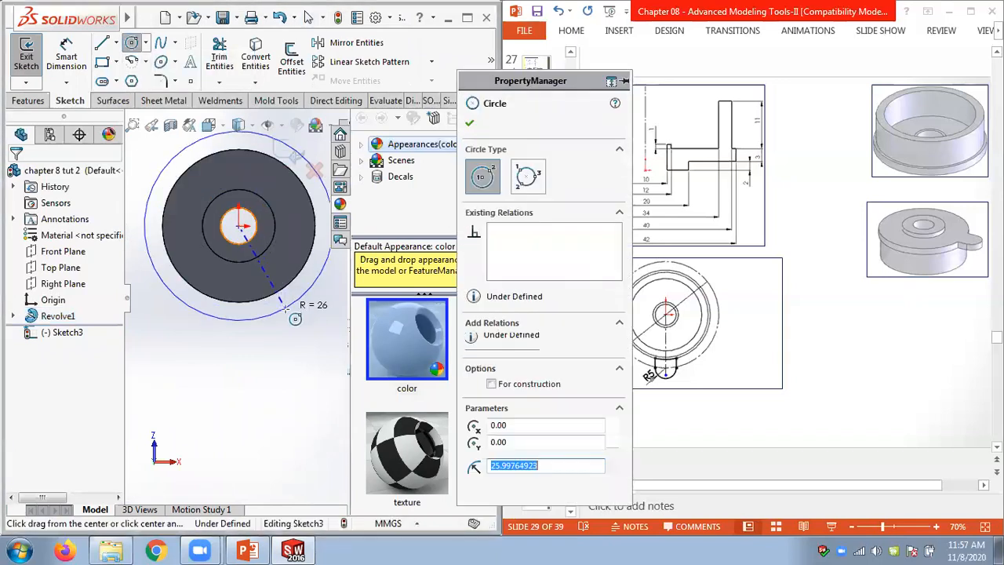
click(493, 385)
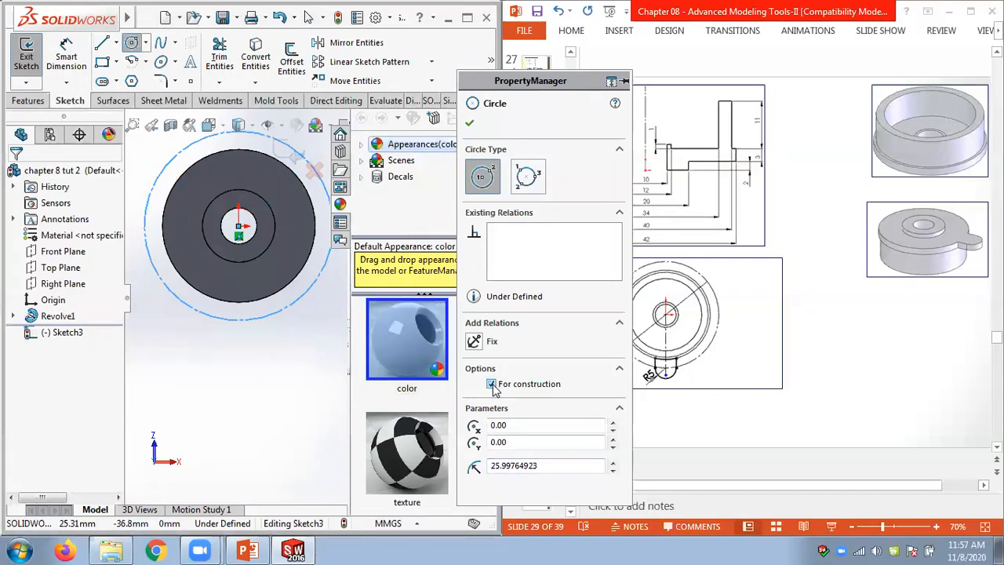
click(469, 123)
- Dimension the construction circle's diameter to 50 mm
click(66, 61)
click(179, 298)
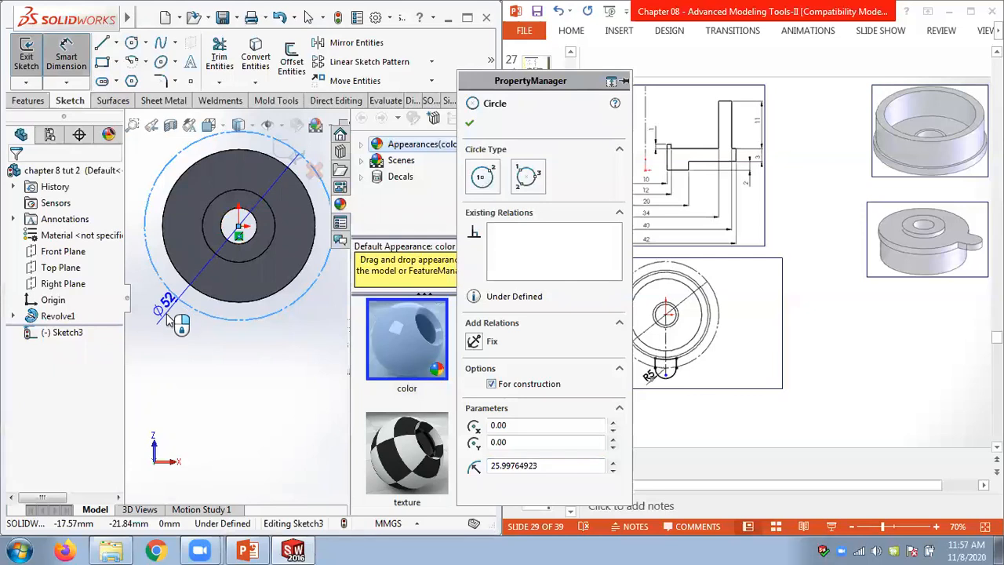
click(162, 319)
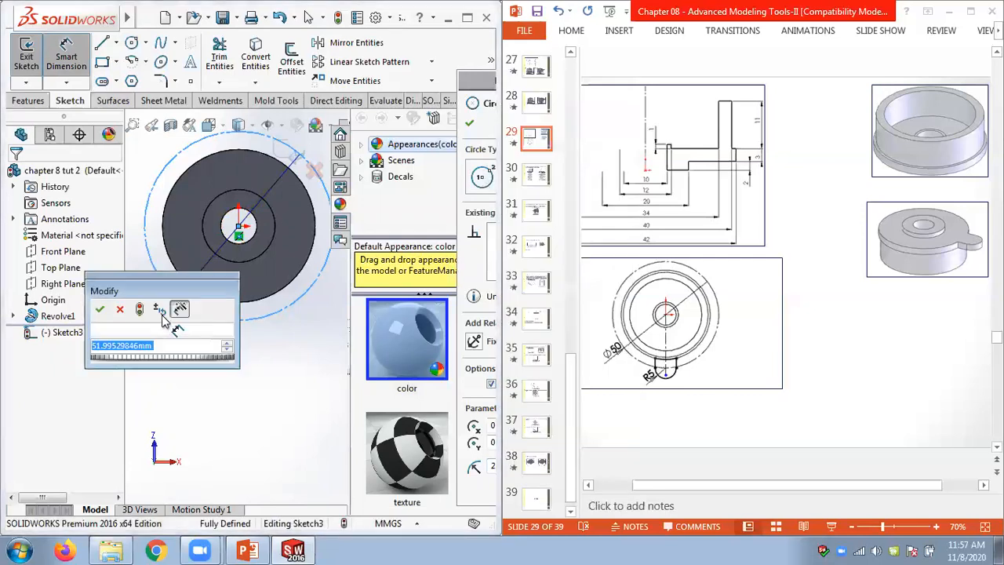
text(50)
key(Return)
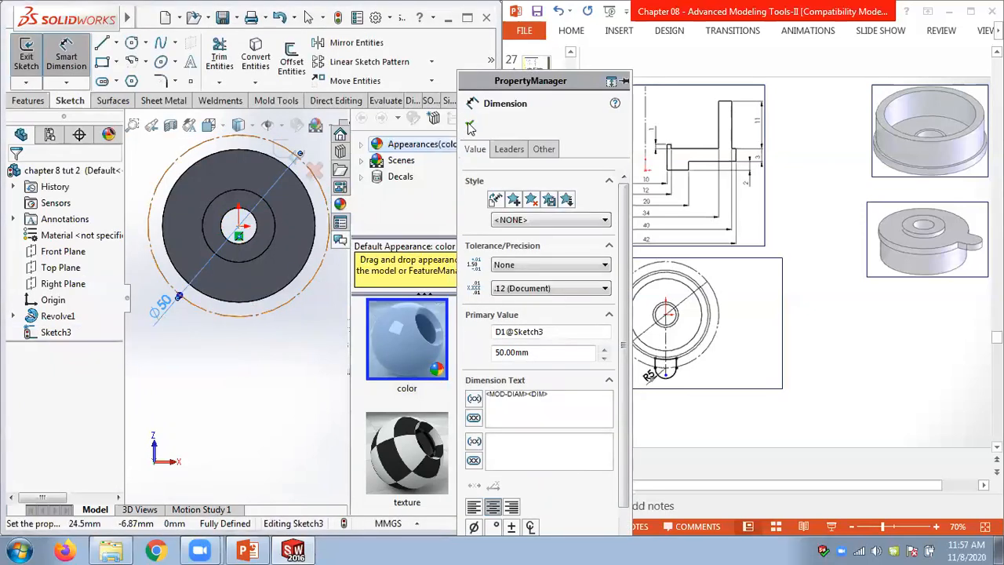
click(469, 123)
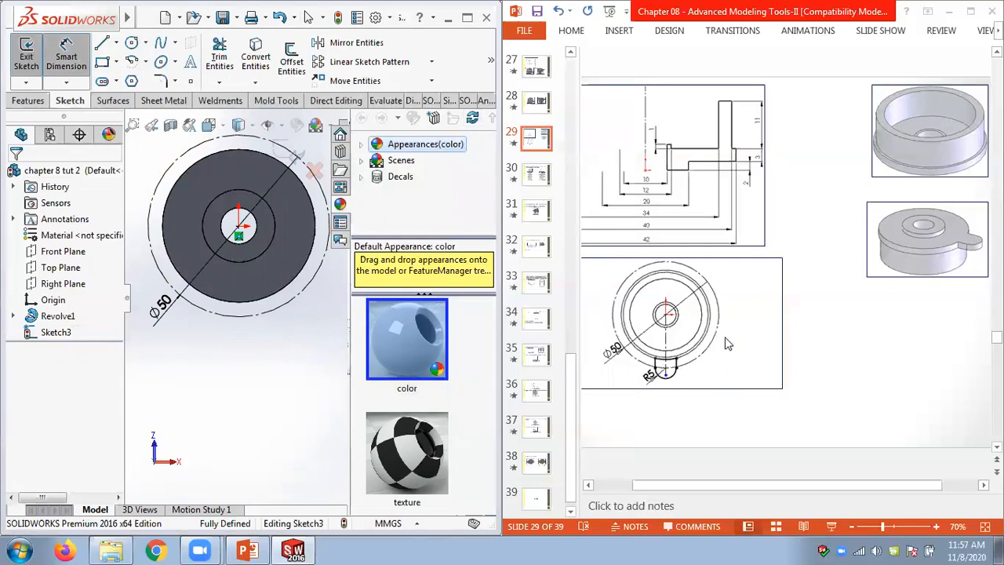
key(Escape)
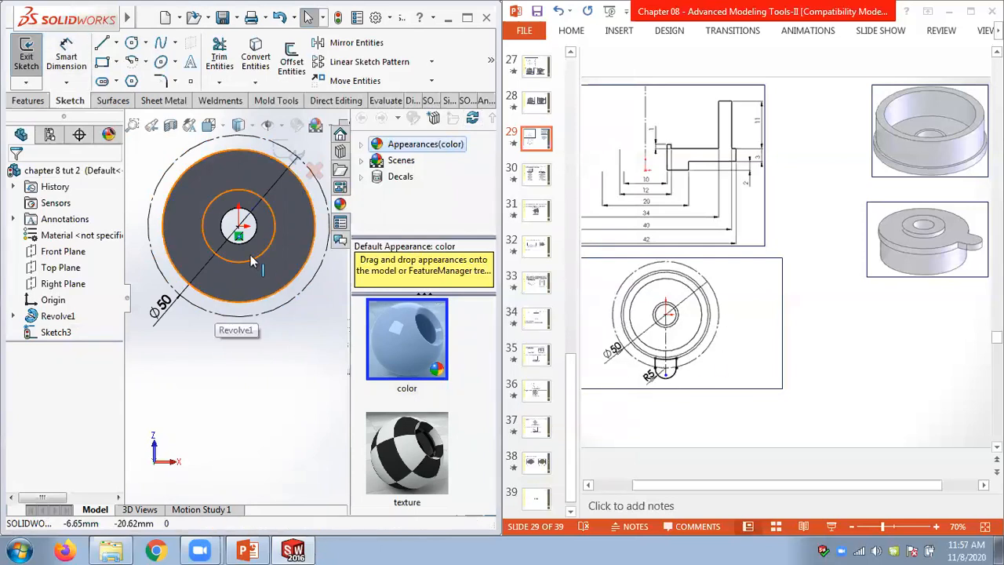
- Draw a vertical centerline from the top of the construction circle through the origin to a point below the circle
click(116, 42)
click(129, 80)
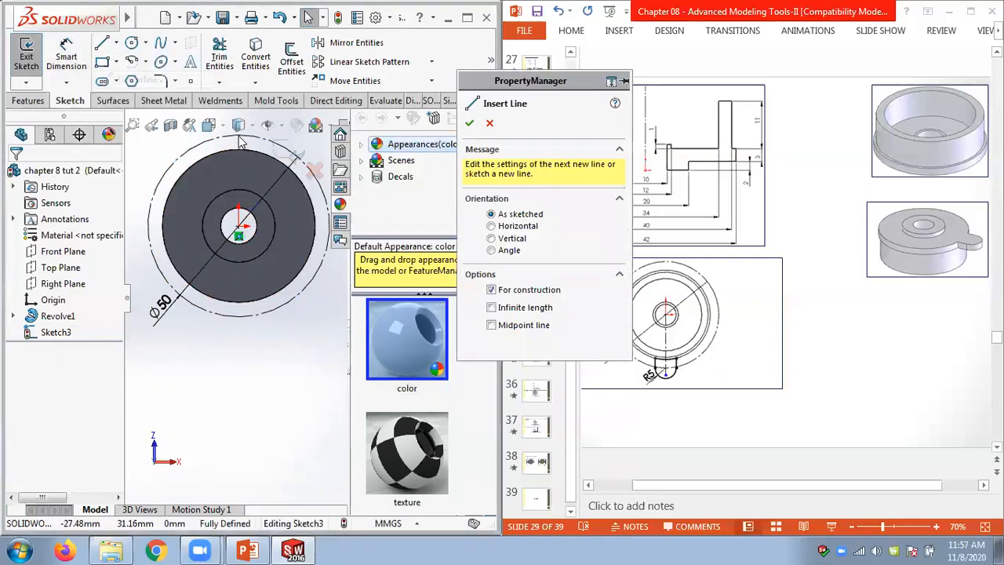
click(239, 139)
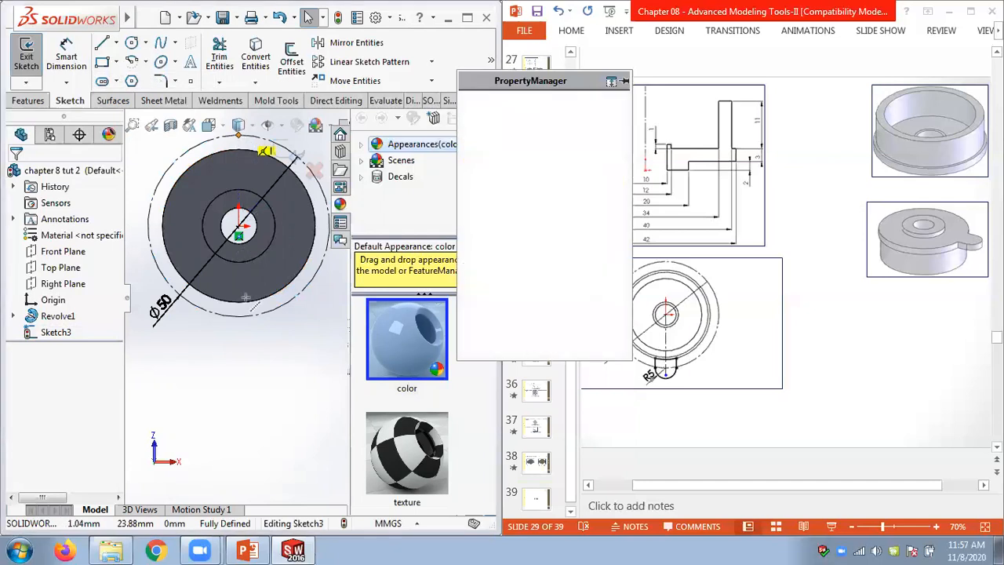
click(237, 357)
key(Escape)
key(Escape)
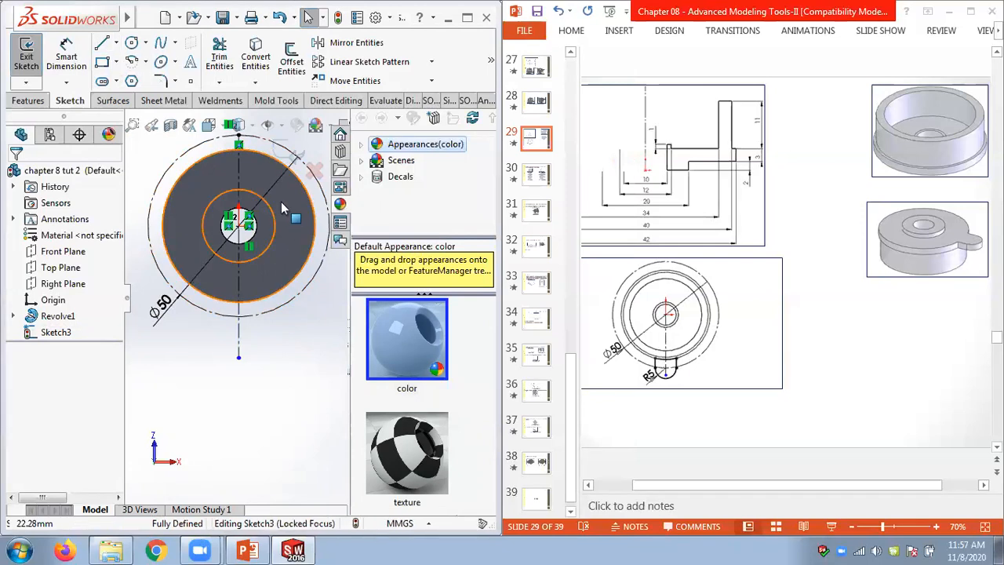
- Draw a circle of about 6.5 mm radius centred where the centerline crosses the lower part of the construction circle
scroll(219, 170, down, 2)
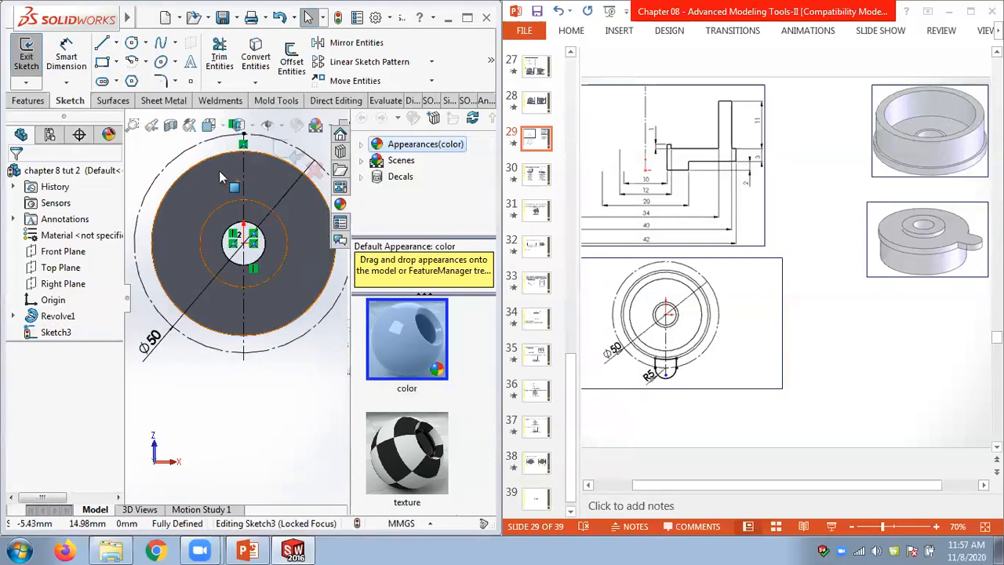
click(145, 42)
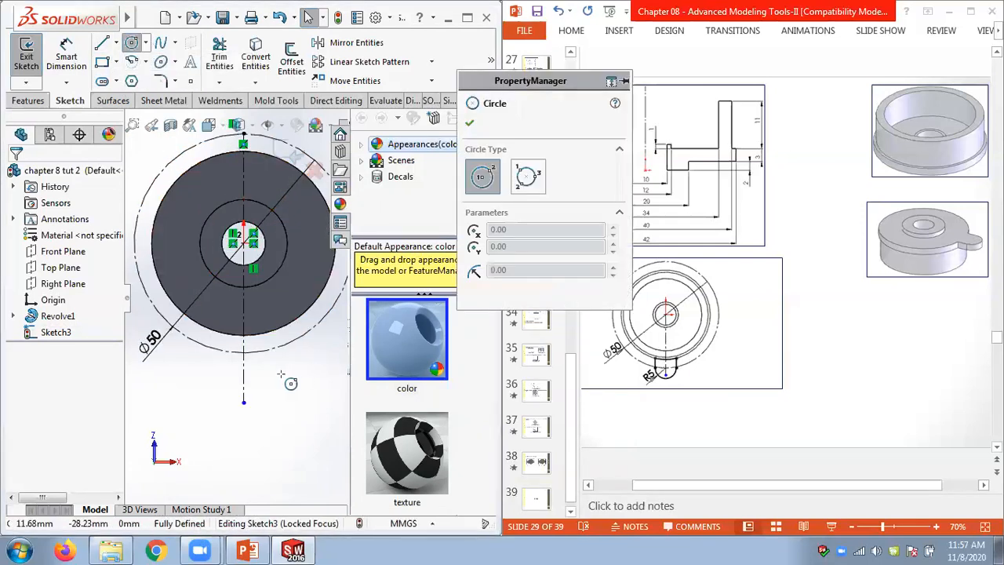
click(243, 351)
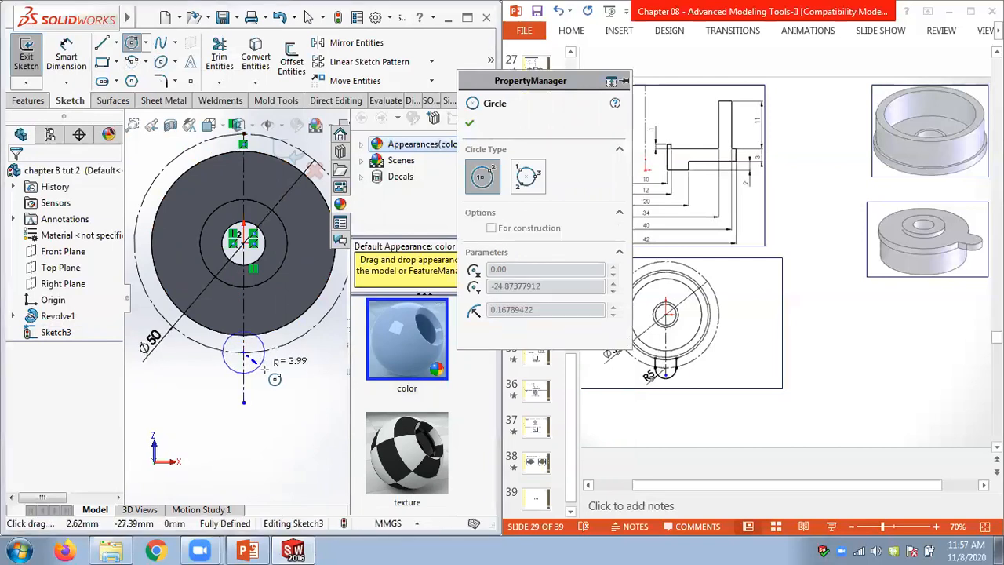
click(272, 355)
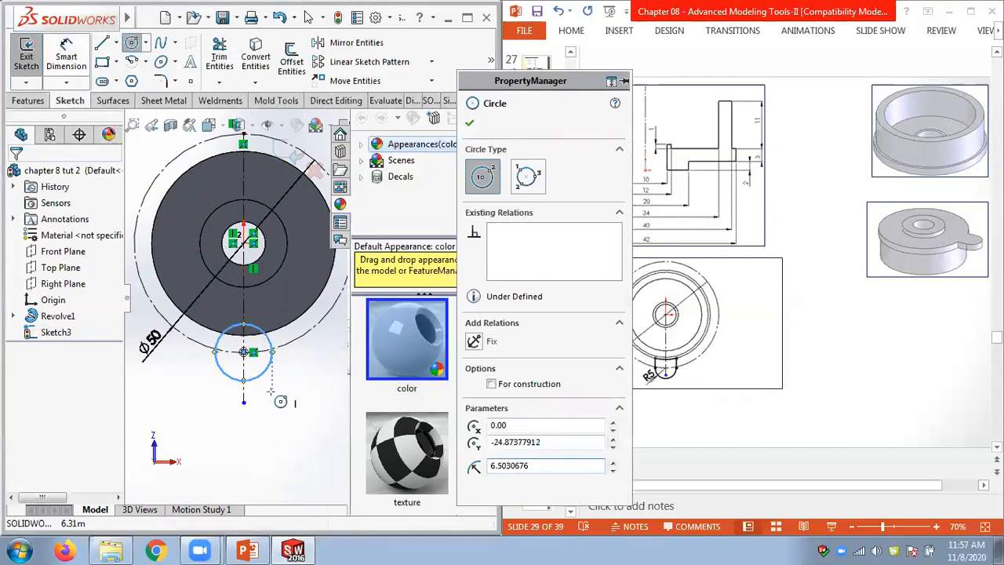
- Dimension the small tab circle's diameter to 10 mm
click(66, 63)
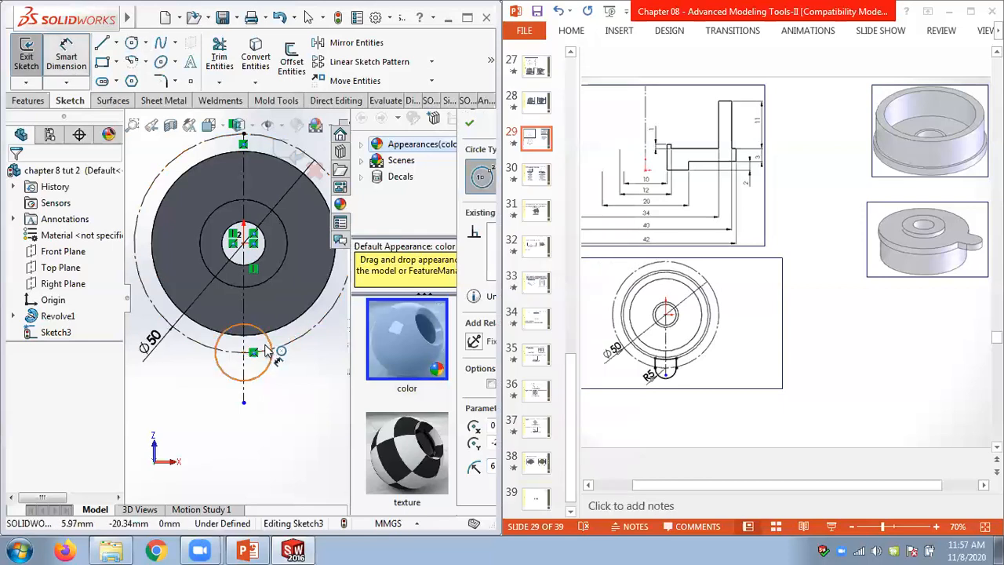
click(265, 372)
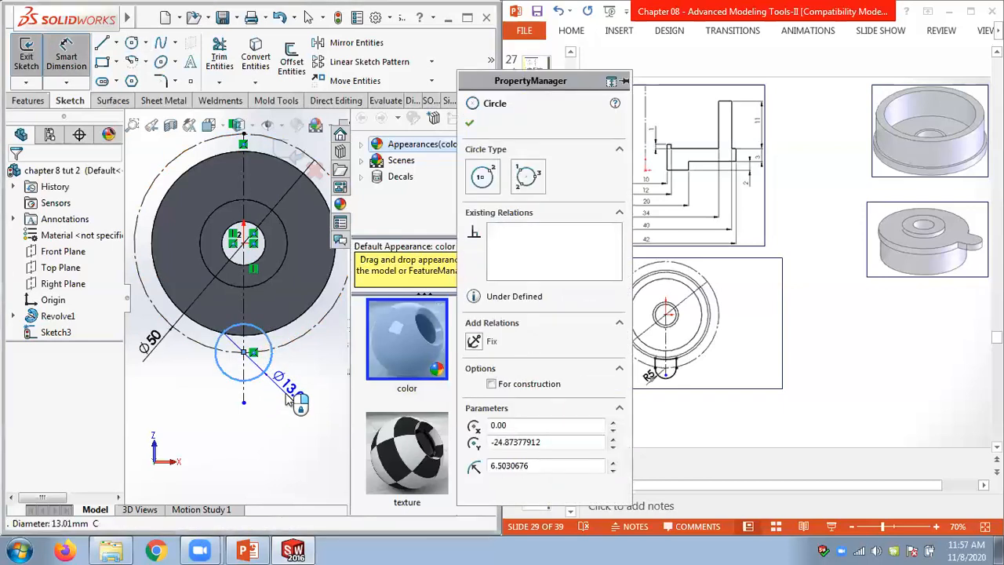
click(288, 400)
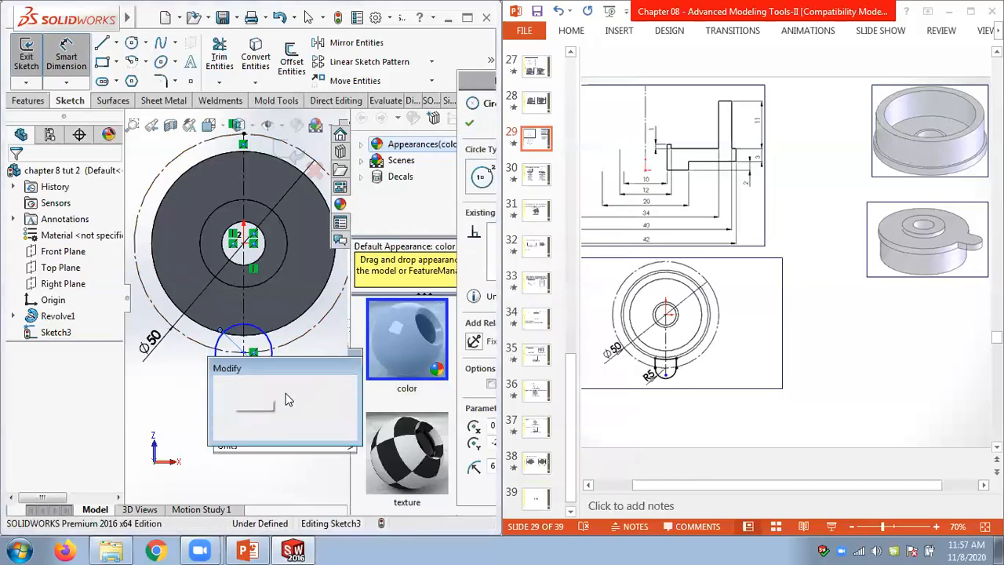
text(10)
key(Return)
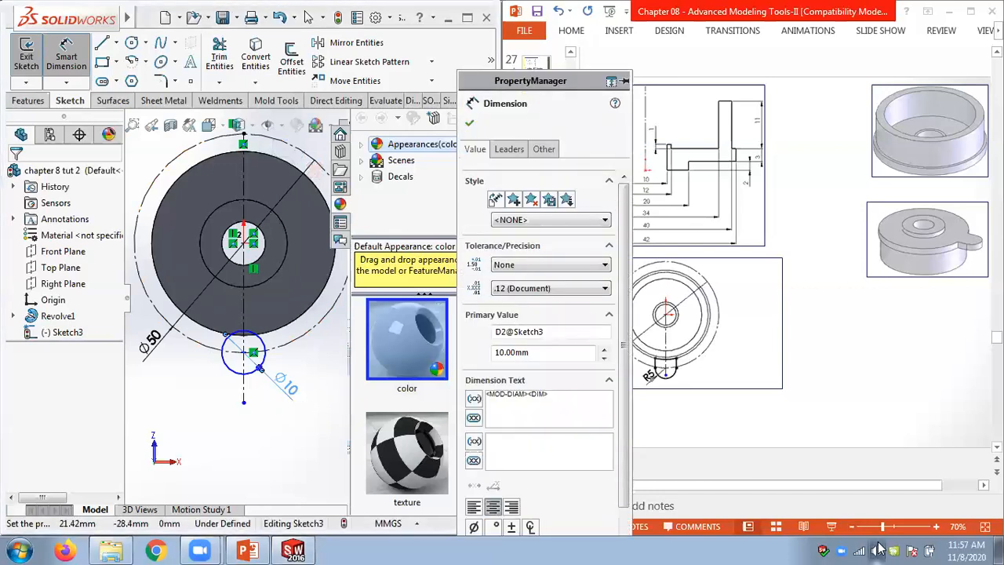
- Accept the tab circle's dimension and raise the computer's speaker volume
click(876, 550)
drag(875, 431, 876, 407)
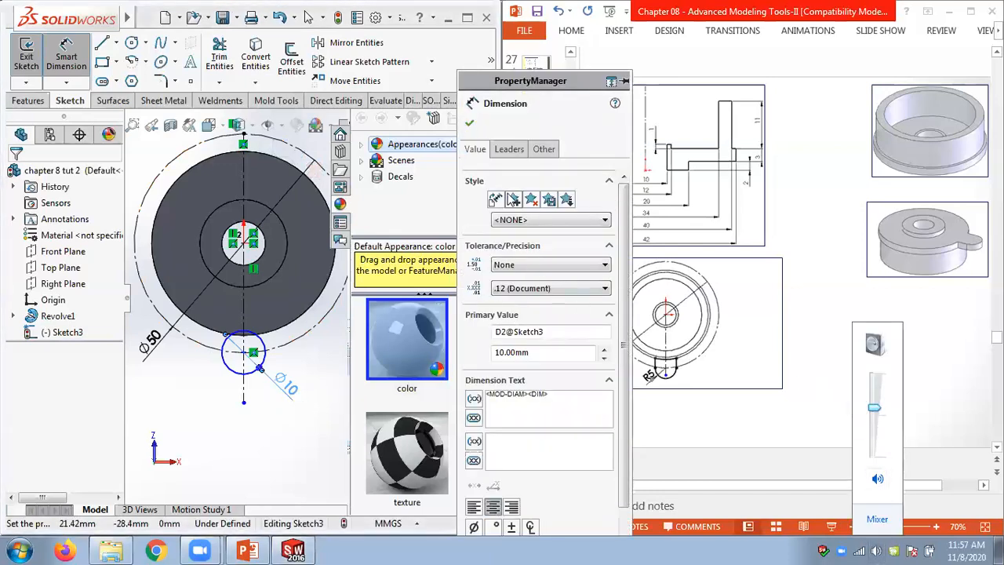
click(469, 123)
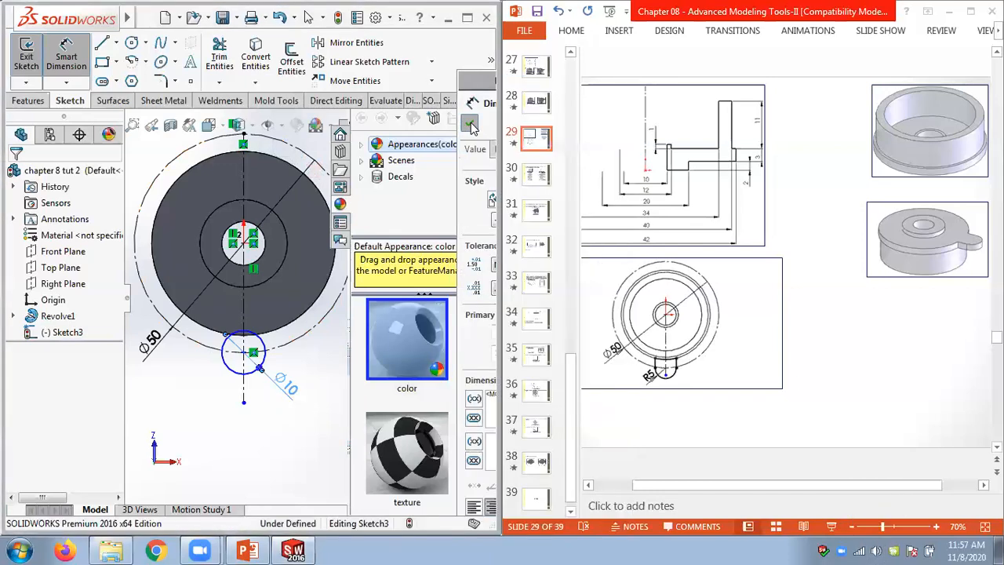
click(878, 550)
drag(876, 409, 878, 400)
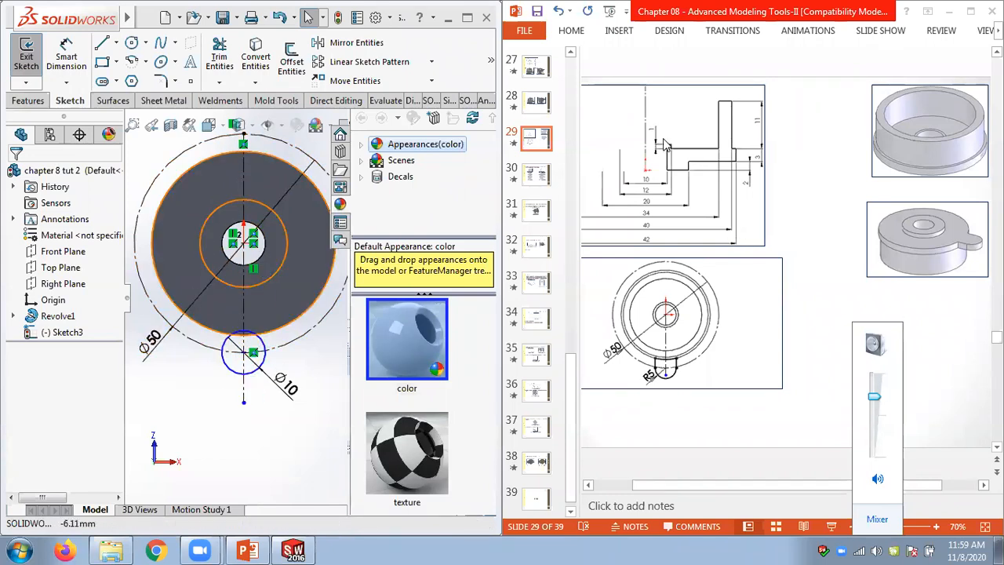
click(283, 128)
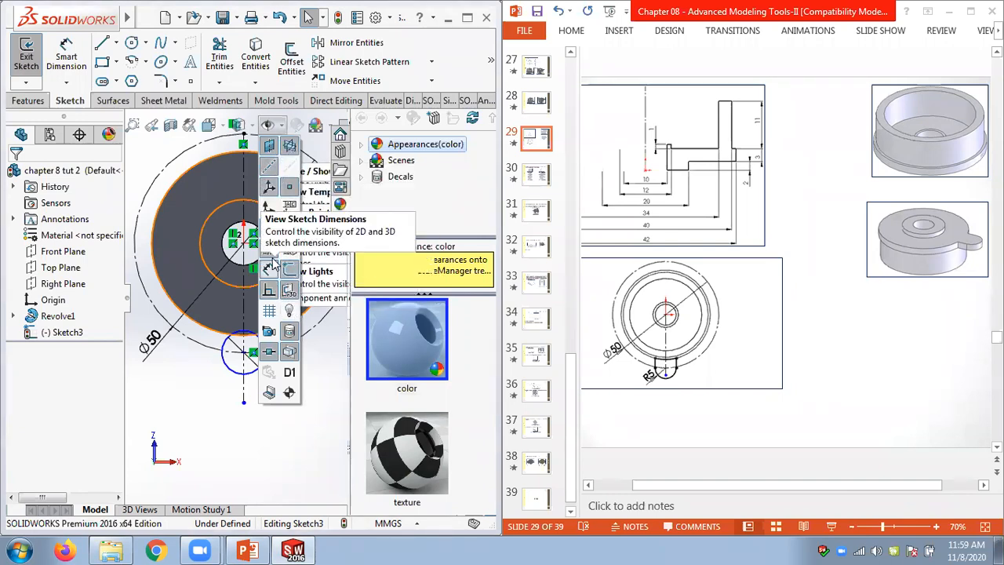
click(151, 161)
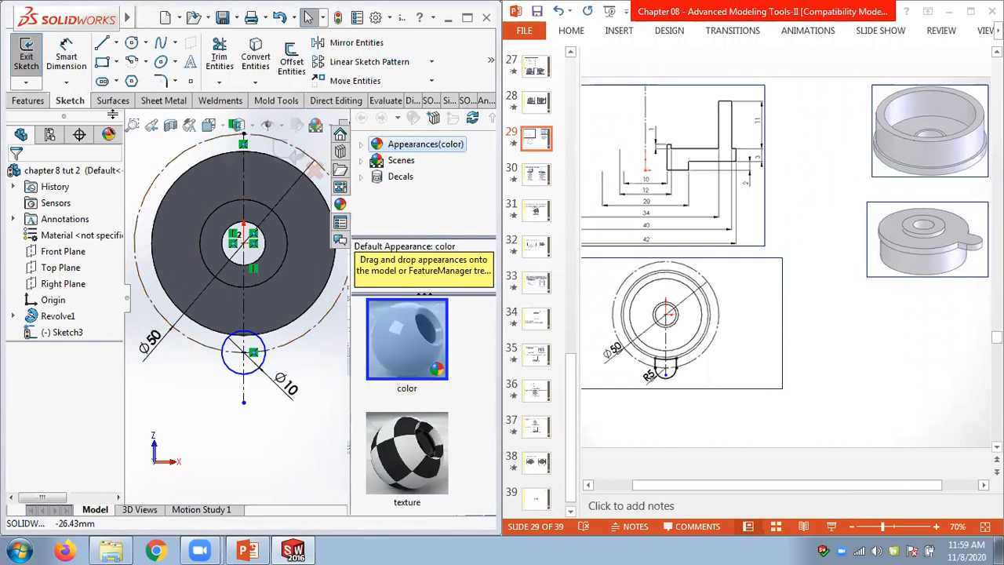
- Draw a trial circle of about 10 mm radius below the disc, make it construction geometry, and delete it
click(146, 45)
click(157, 39)
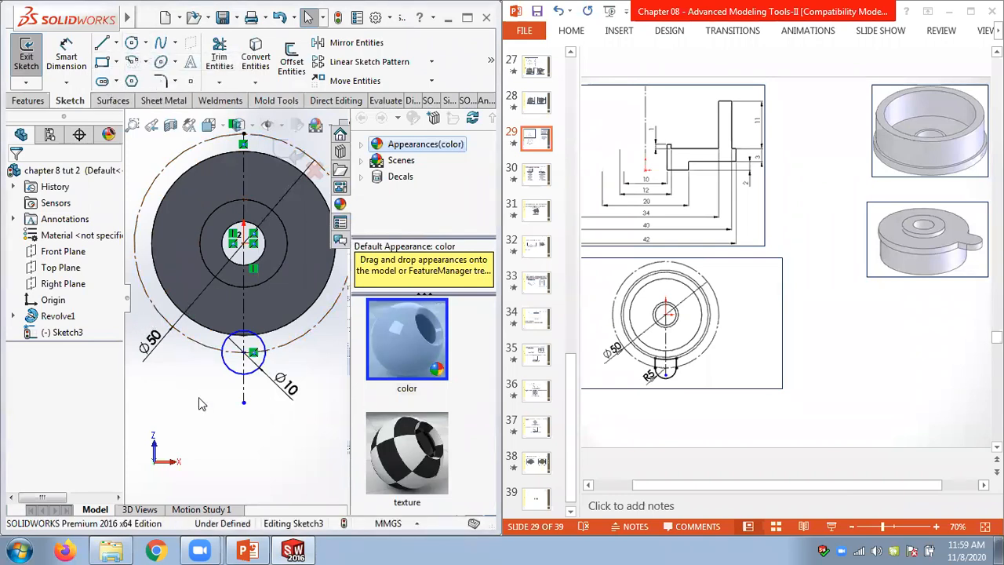
click(195, 410)
click(238, 431)
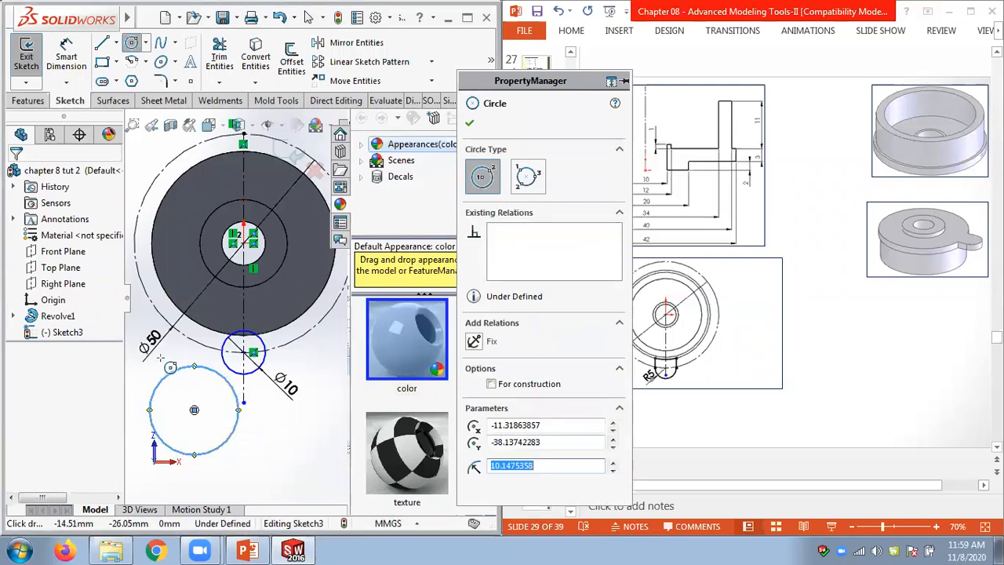
click(493, 384)
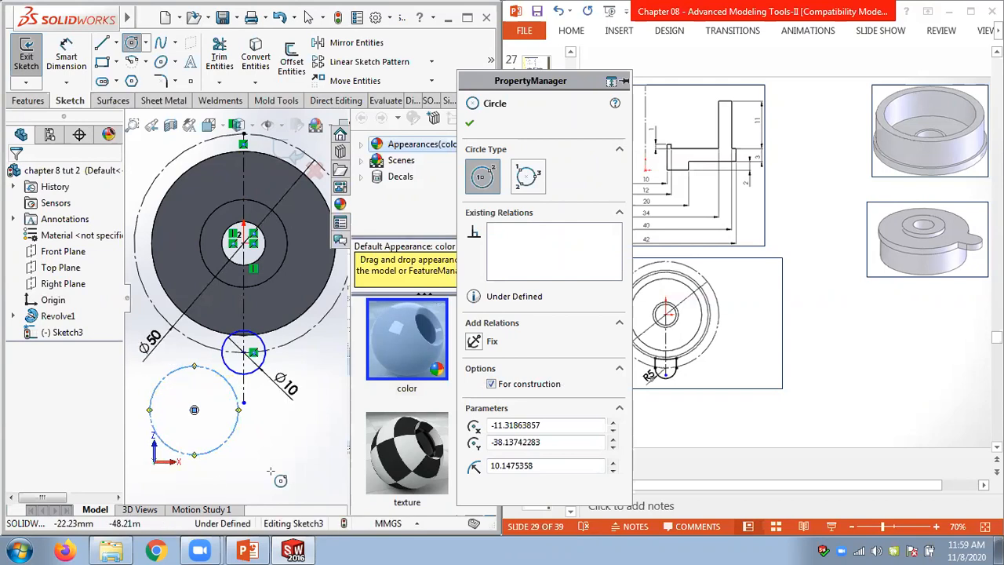
key(Escape)
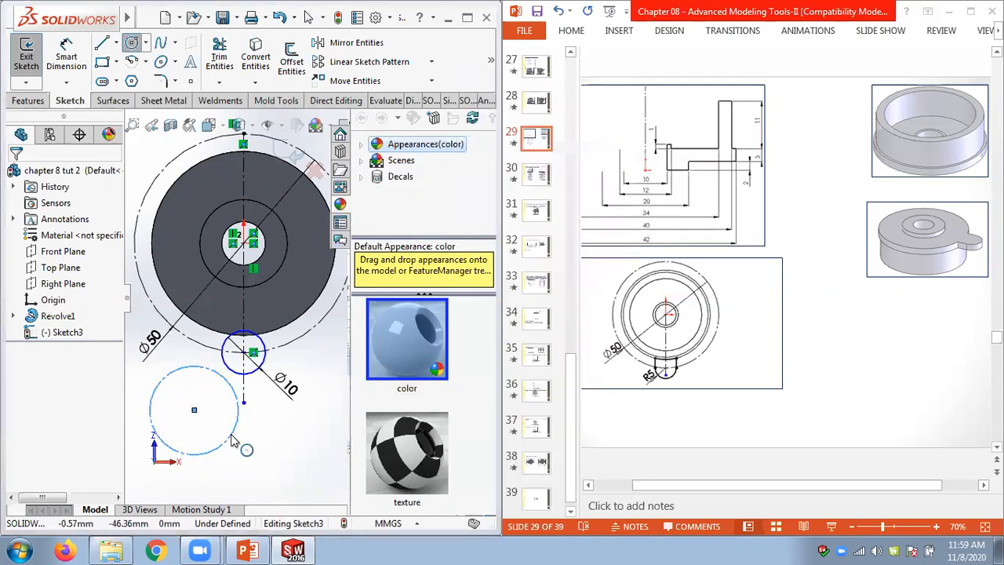
click(233, 440)
key(Delete)
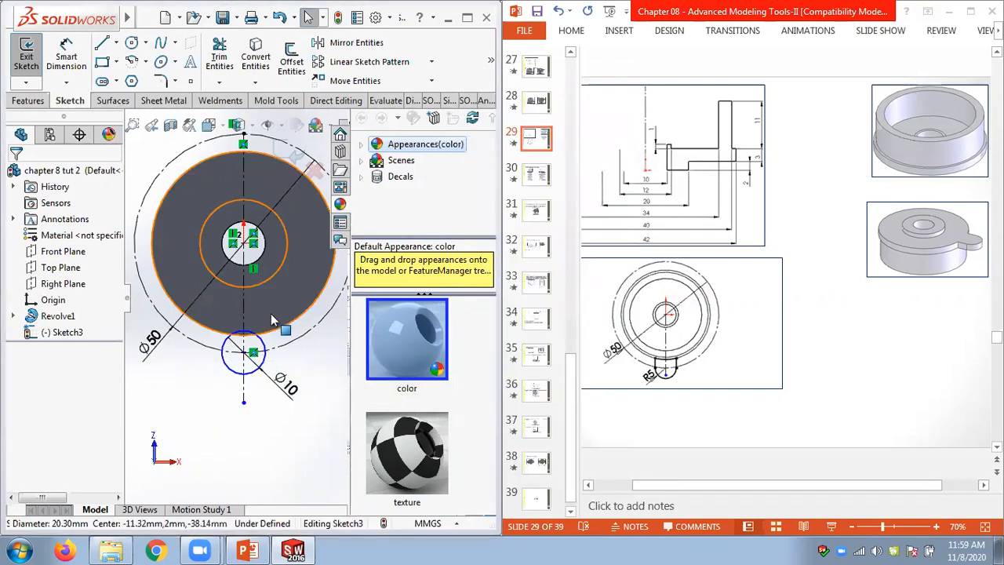
- Offset the vertical centerline by 5 mm in both directions to form the tab's two side lines
scroll(273, 318, down, 1)
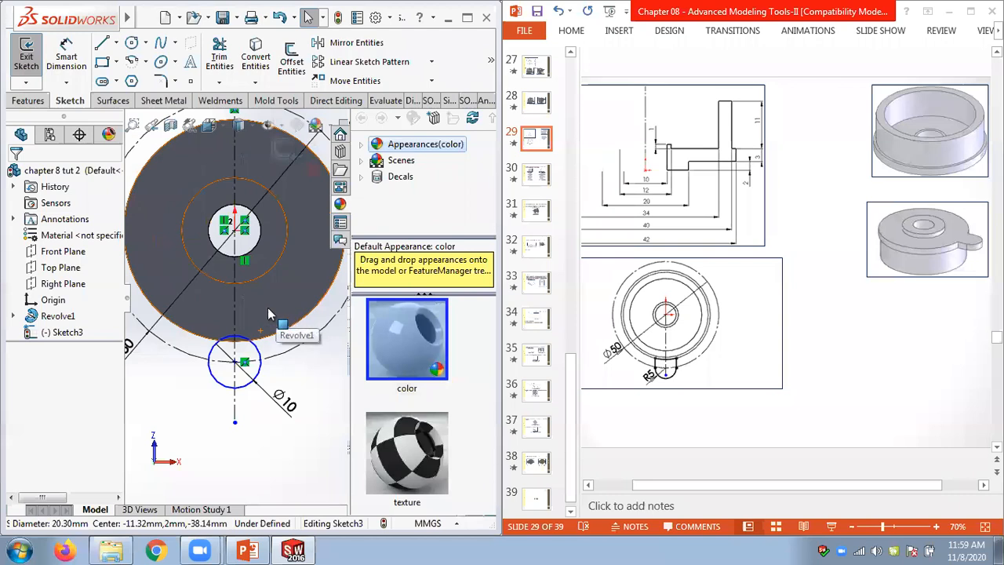
click(220, 391)
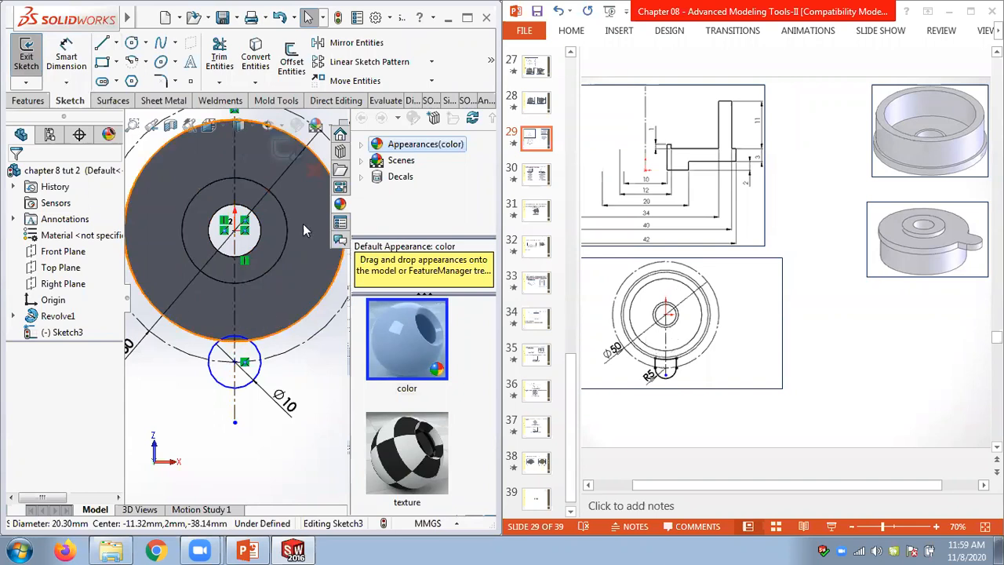
click(299, 73)
text(5)
key(Return)
click(497, 227)
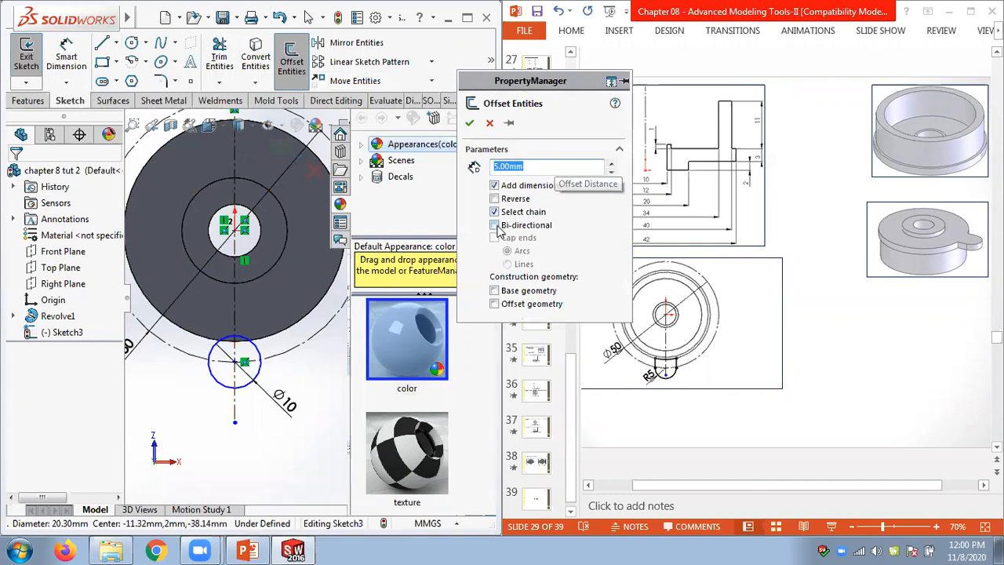
click(236, 308)
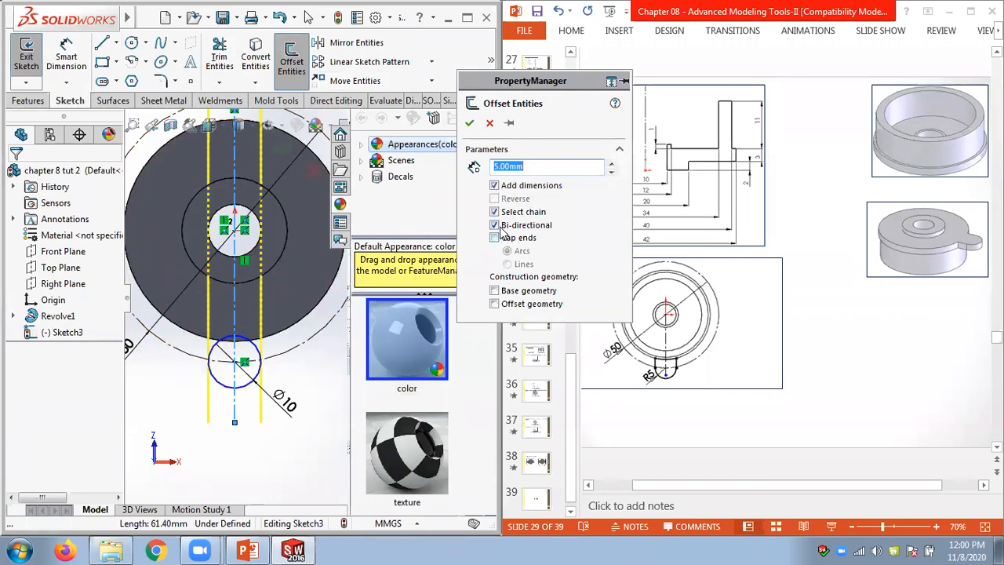
click(469, 123)
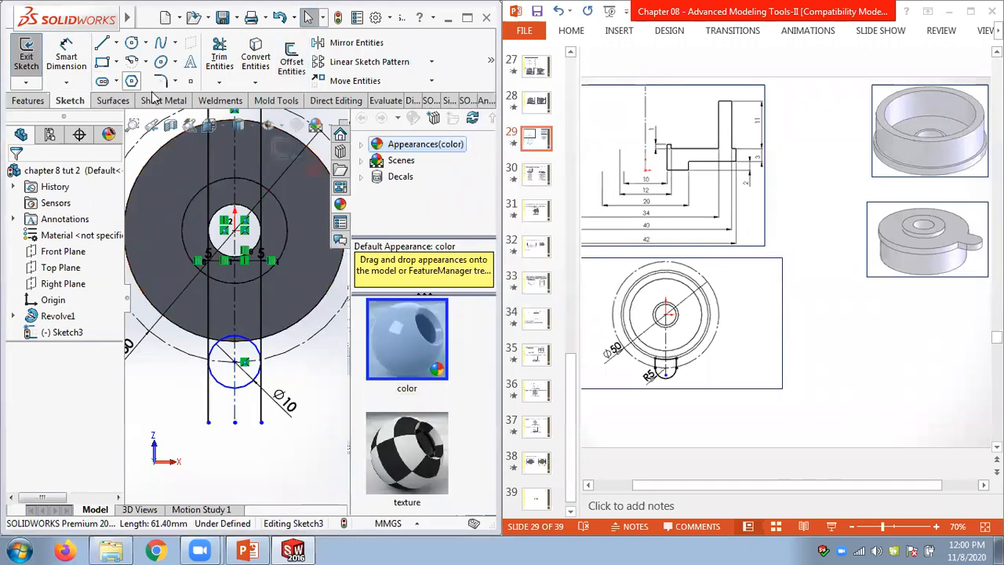
- Convert the disc's outer circular edge into sketch geometry
click(219, 83)
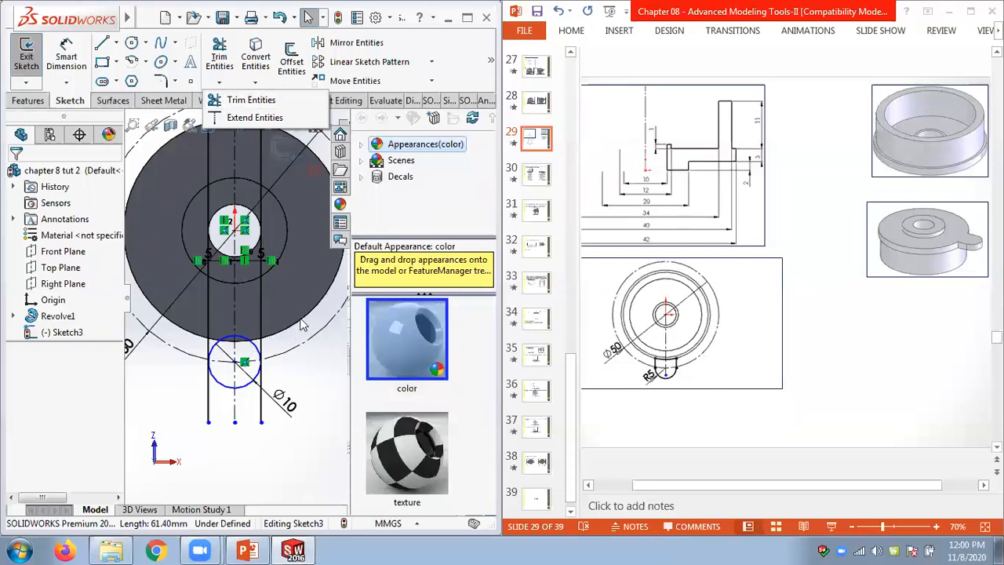
click(255, 82)
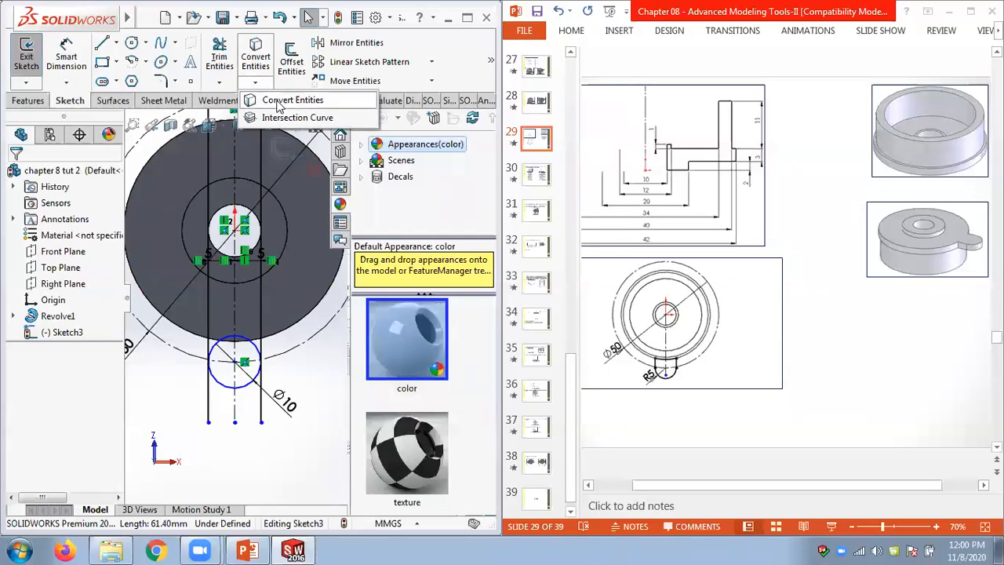
click(292, 100)
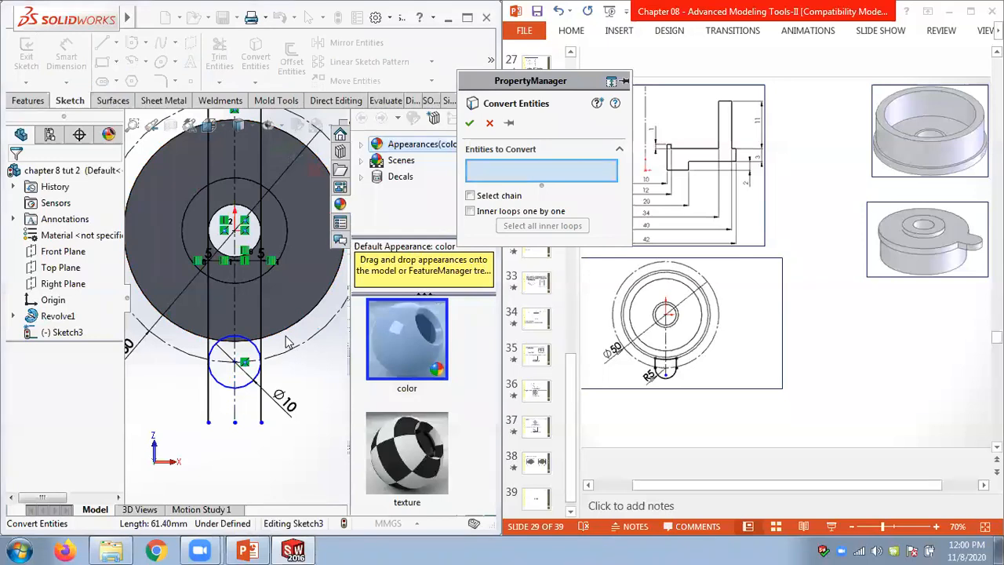
click(291, 331)
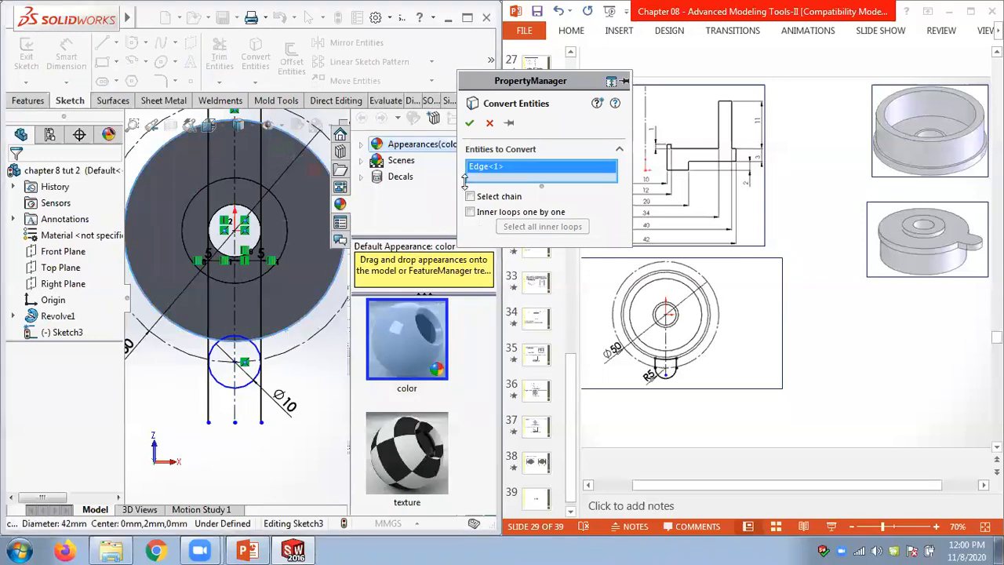
click(470, 125)
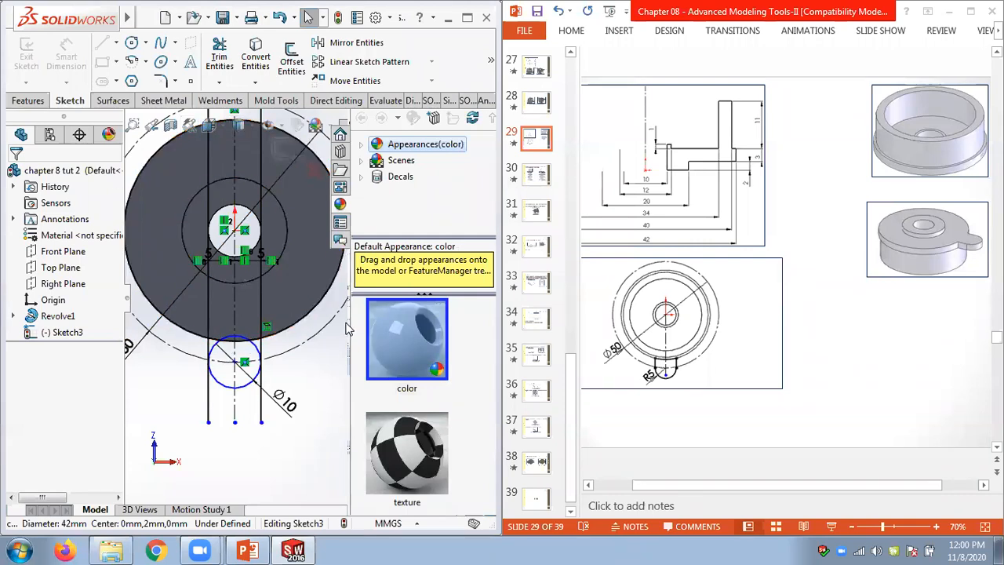
click(147, 17)
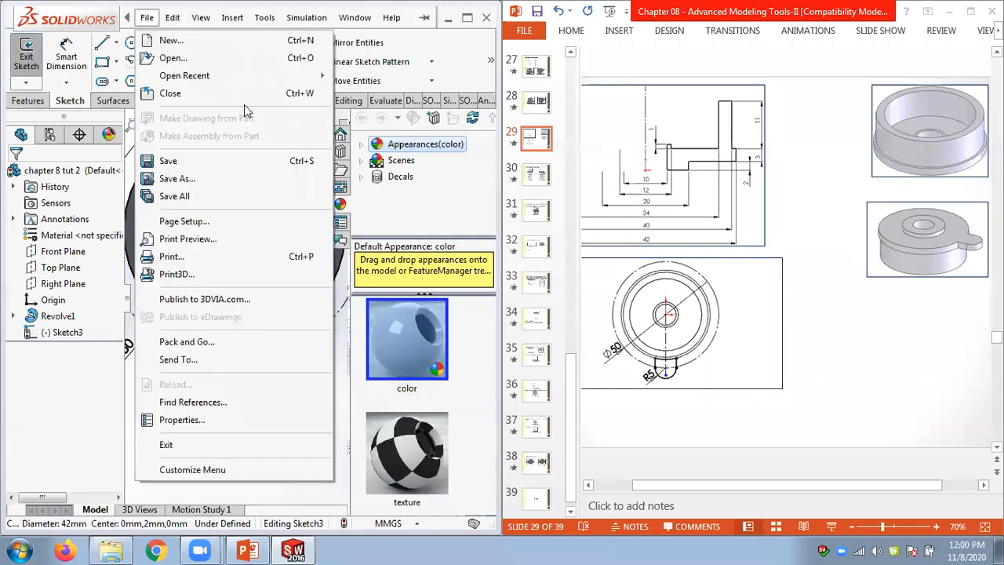
click(462, 61)
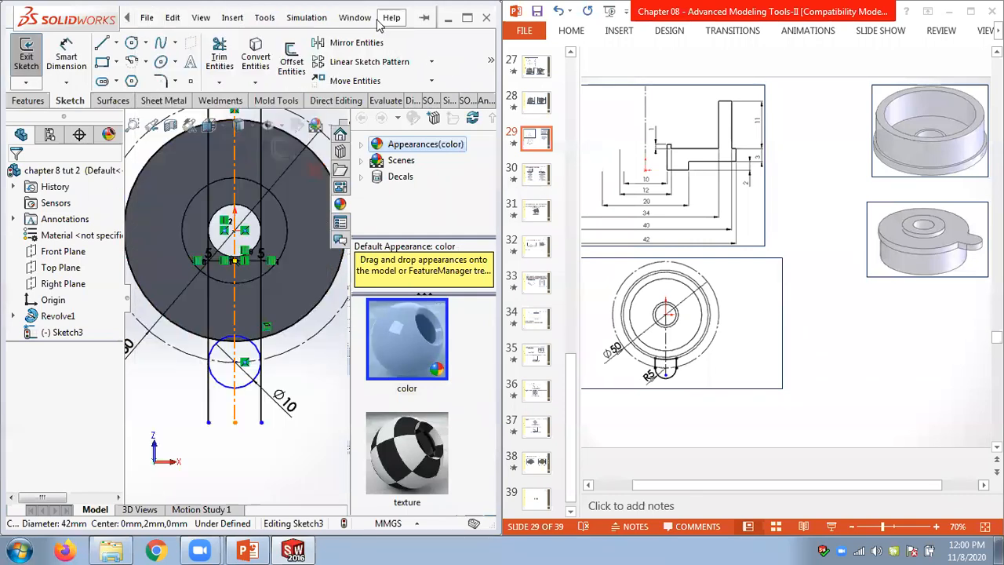
click(219, 81)
click(236, 100)
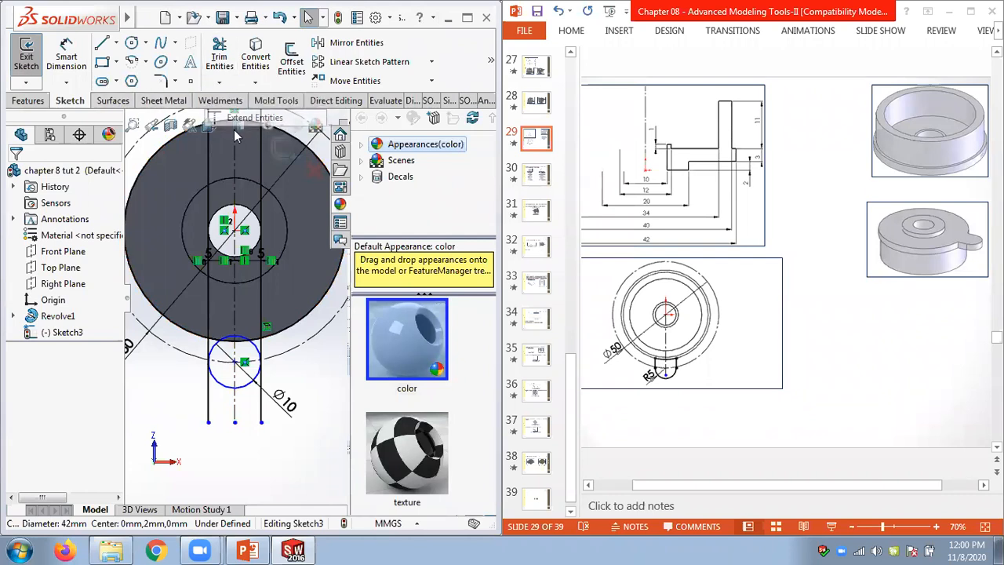
click(208, 300)
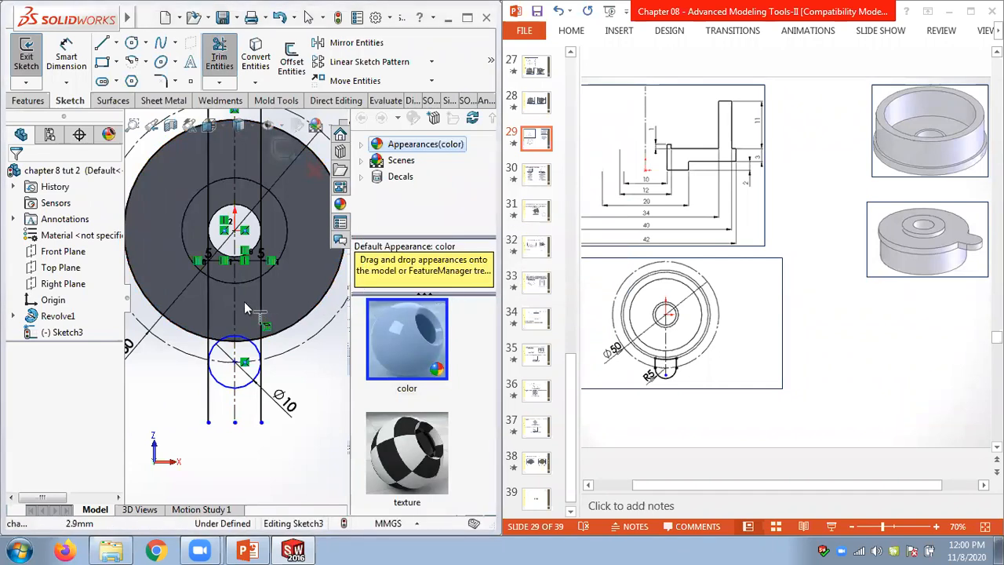
- Trim both offset lines to the nearest intersections, keeping only the segments between the disc's edge and the tab circle
click(219, 83)
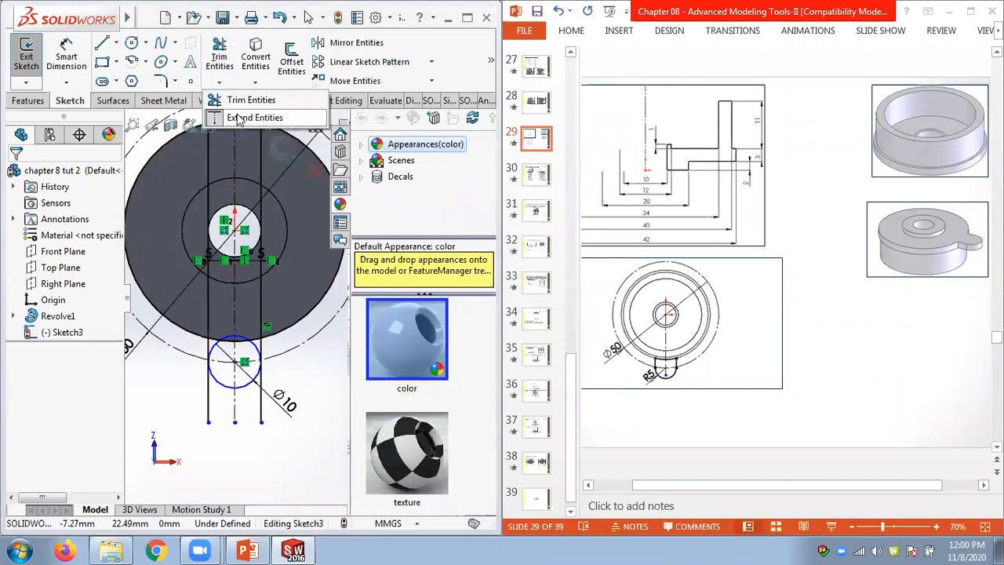
click(249, 100)
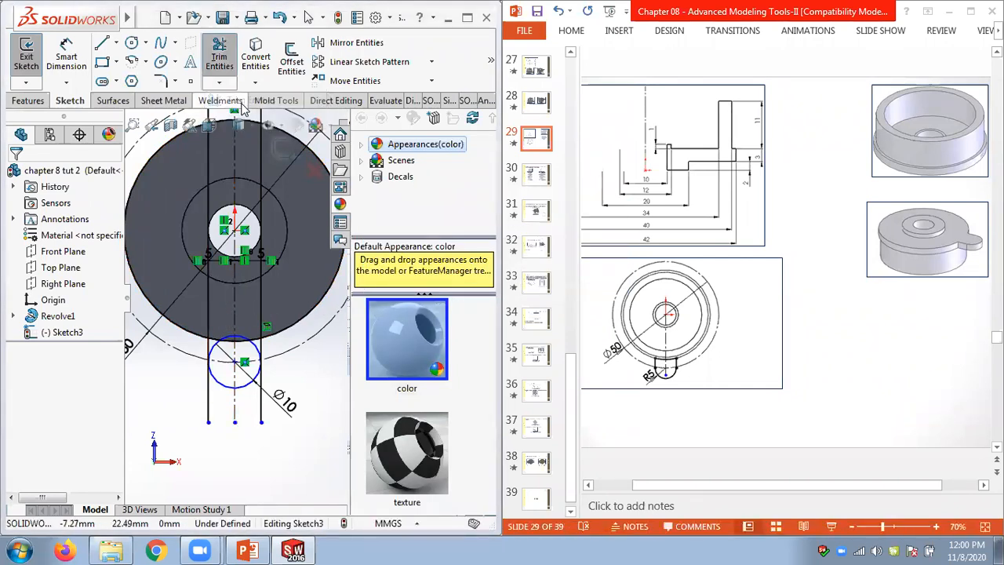
click(209, 312)
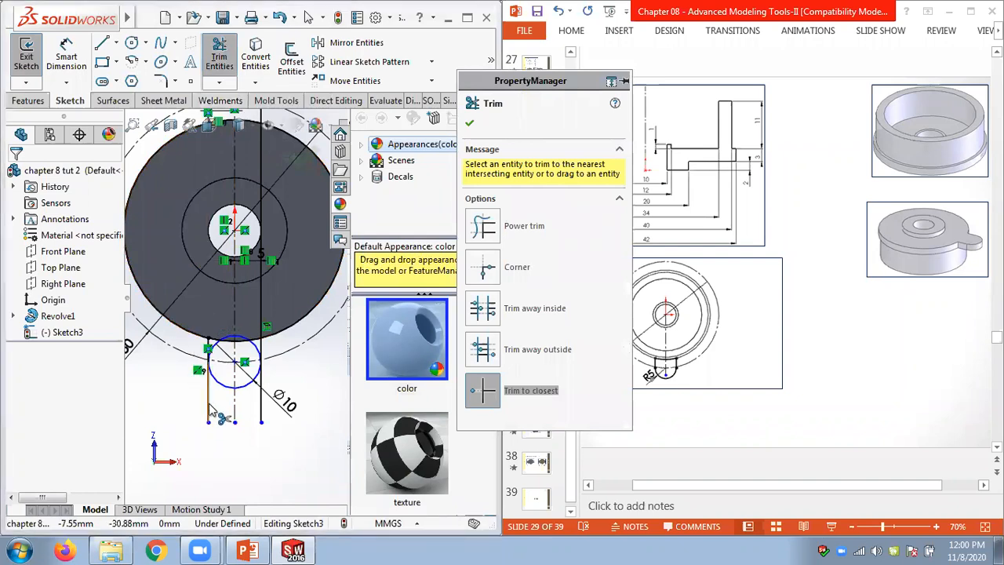
click(208, 406)
click(261, 404)
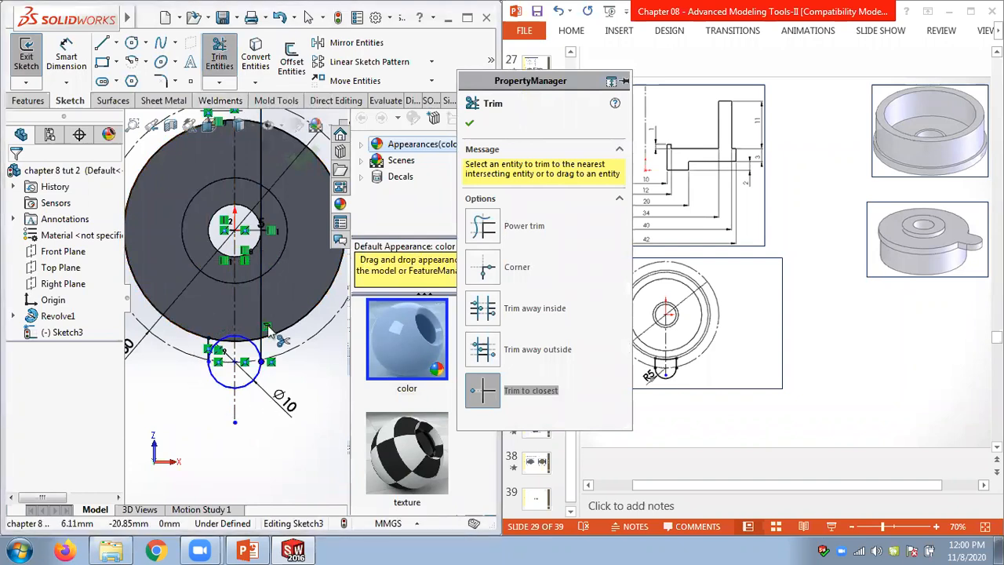
click(263, 314)
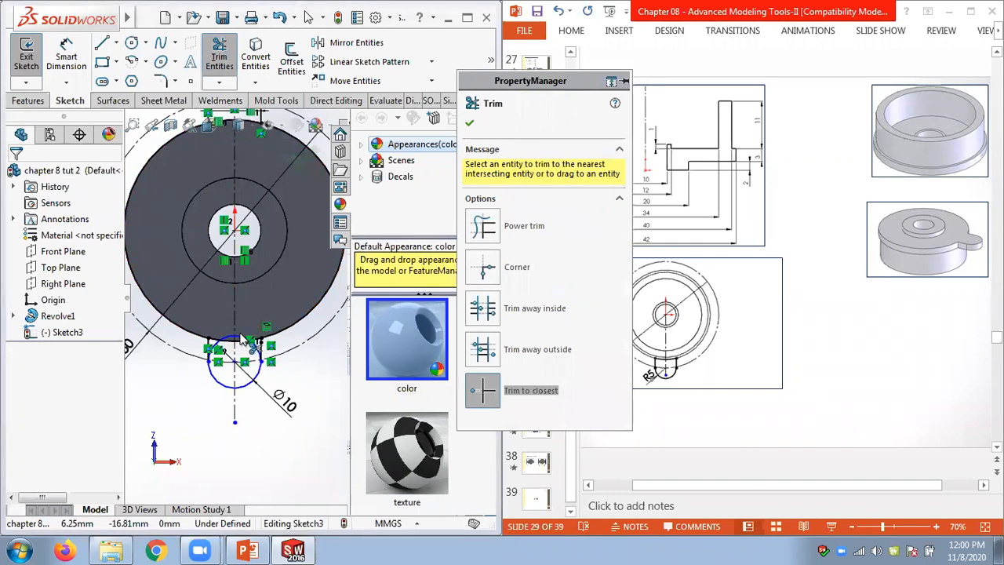
- Trim away the tab circle's inner half, leaving the outer arc between the two side lines
scroll(235, 357, down, 4)
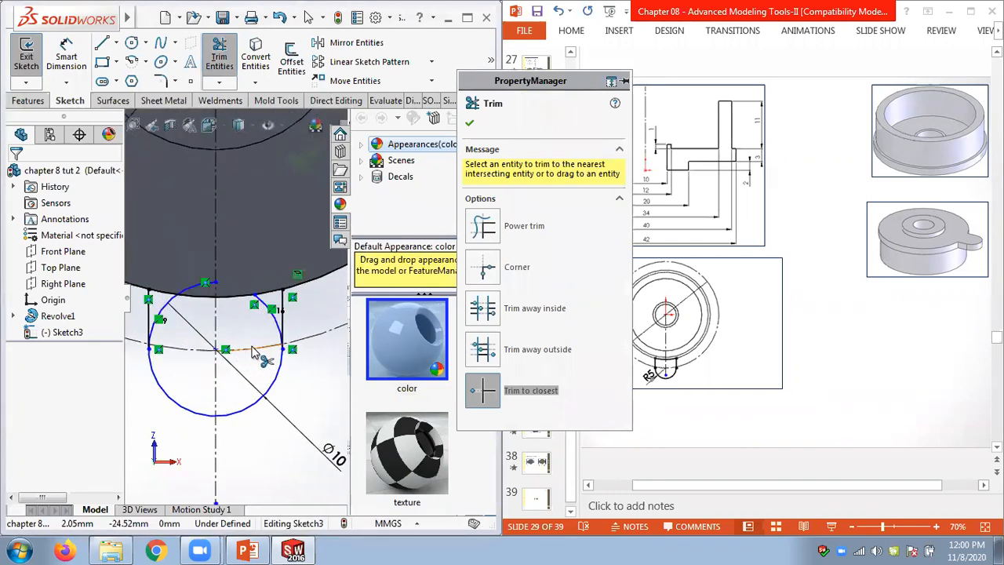
click(274, 323)
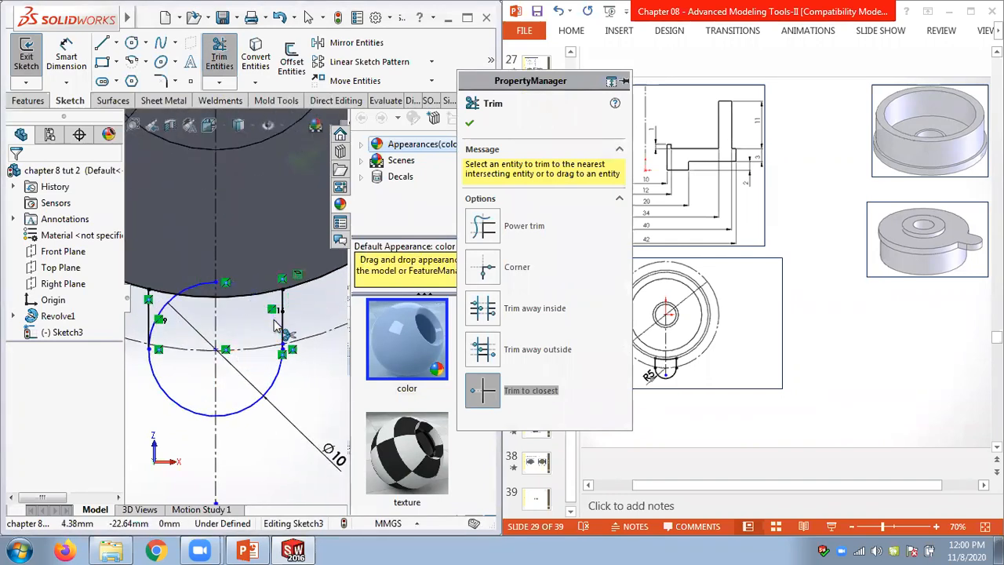
click(187, 300)
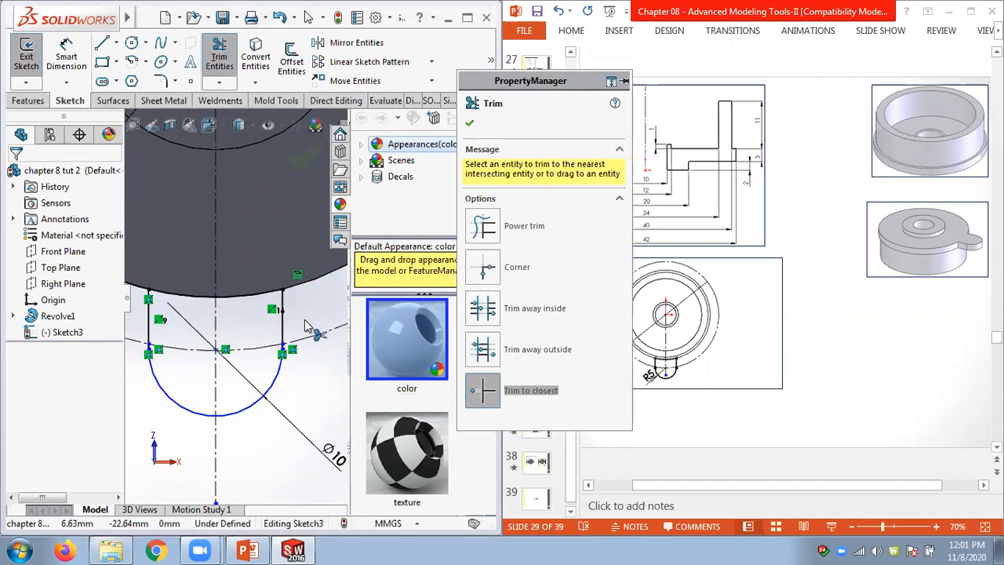
- Try to extrude the tab's closed region as a 3 mm blind boss in the reversed direction
scroll(232, 298, up, 3)
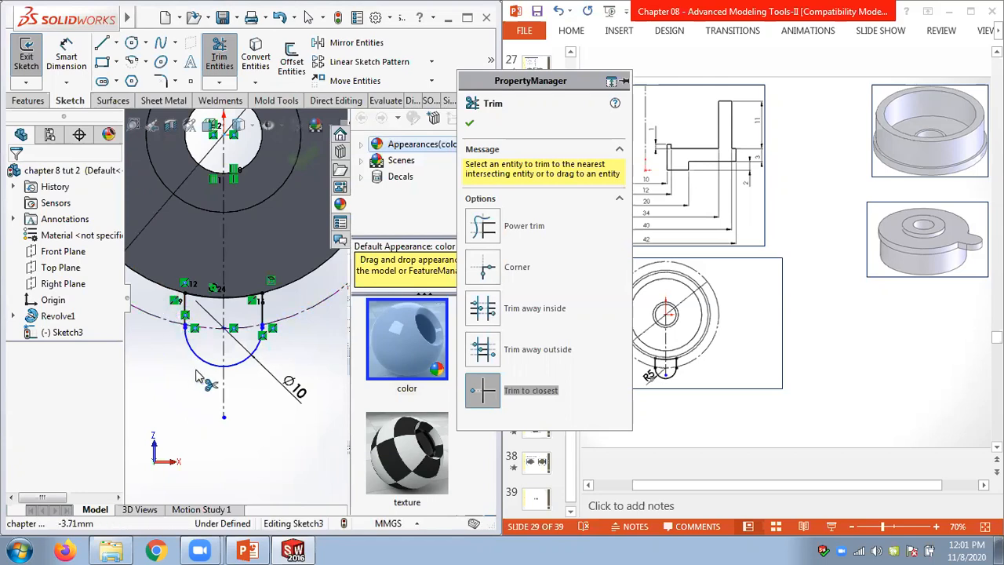
mouse_move(196, 384)
middle_down()
mouse_move(195, 324)
mouse_move(226, 389)
middle_up()
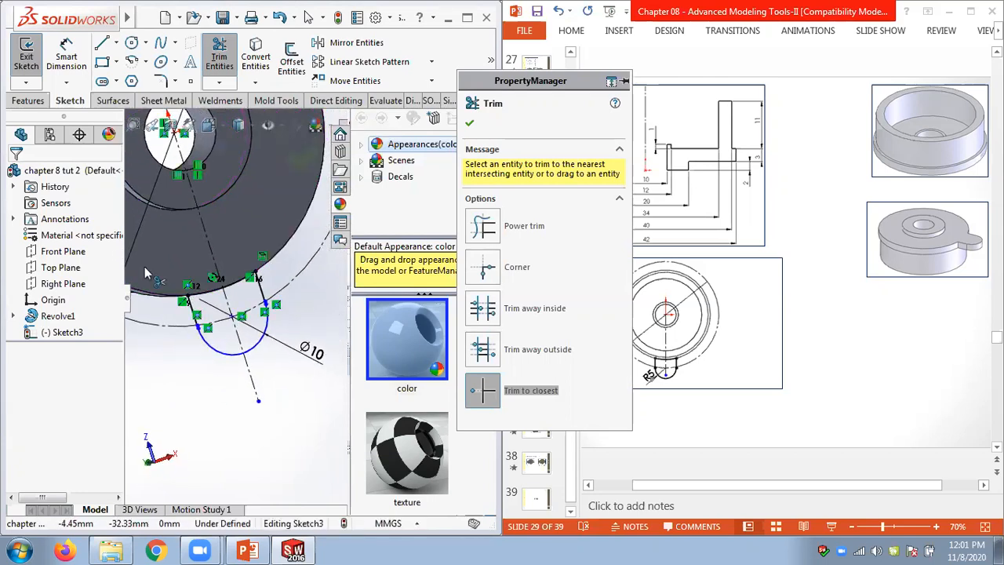
click(27, 101)
click(33, 59)
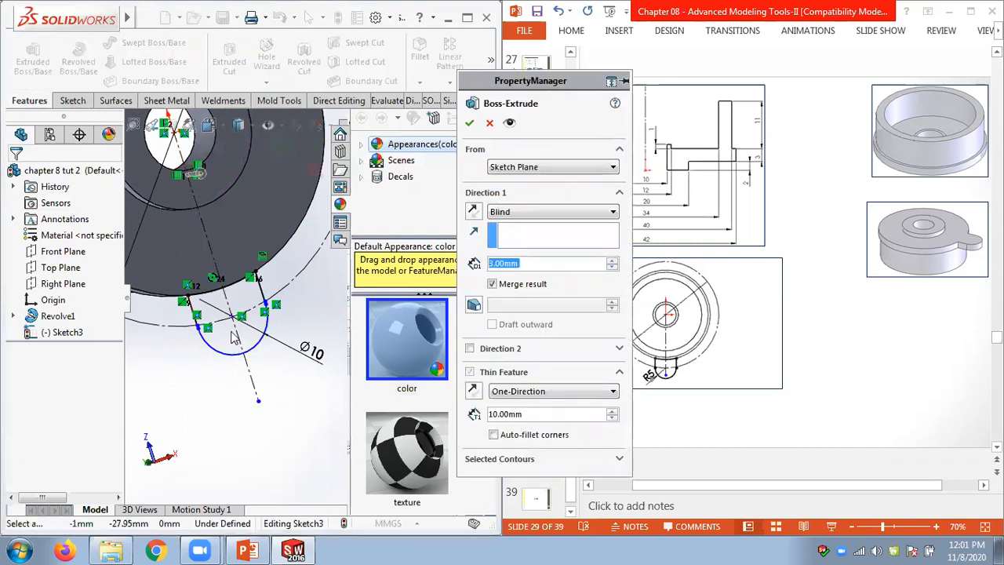
click(533, 459)
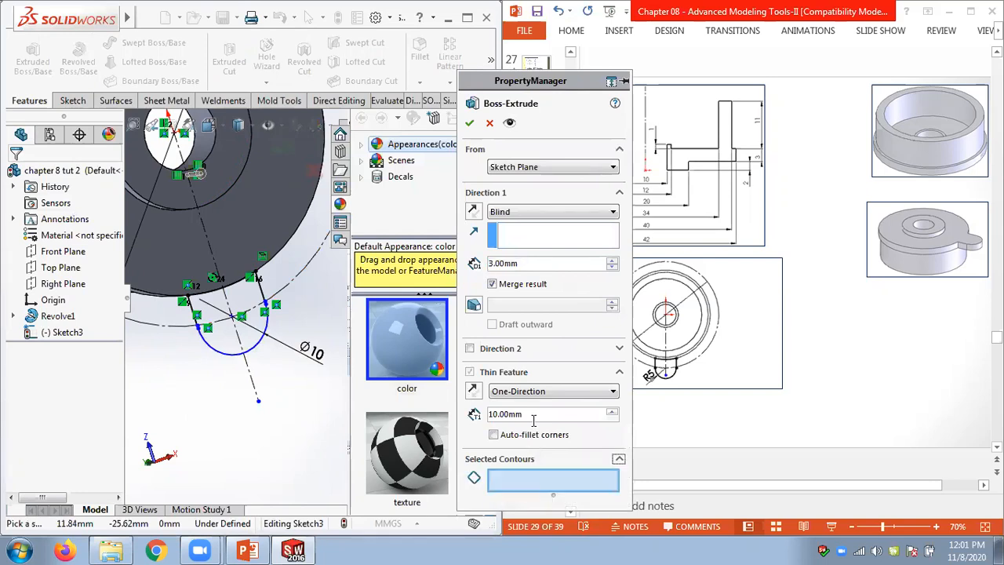
click(227, 339)
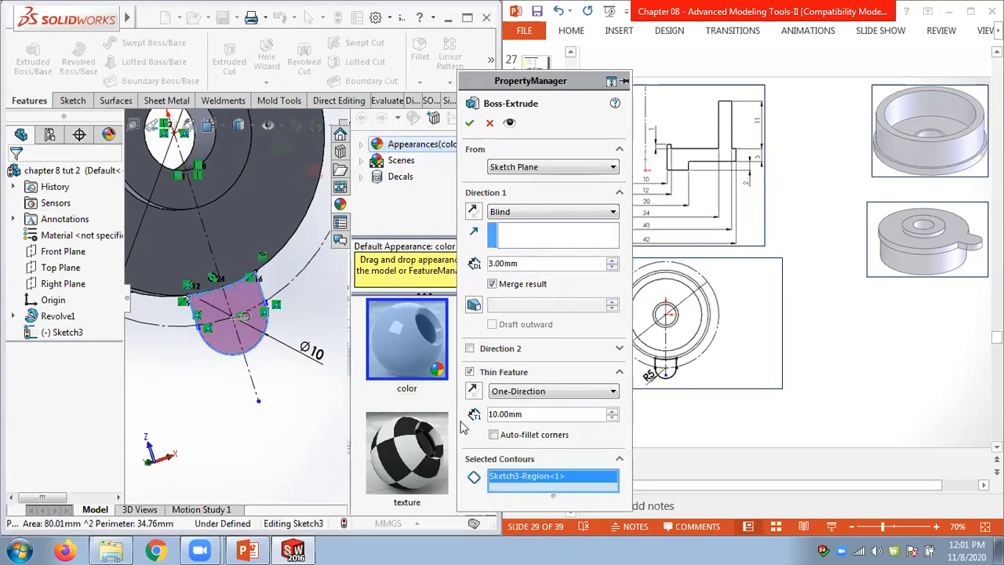
middle_drag(226, 369, 259, 320)
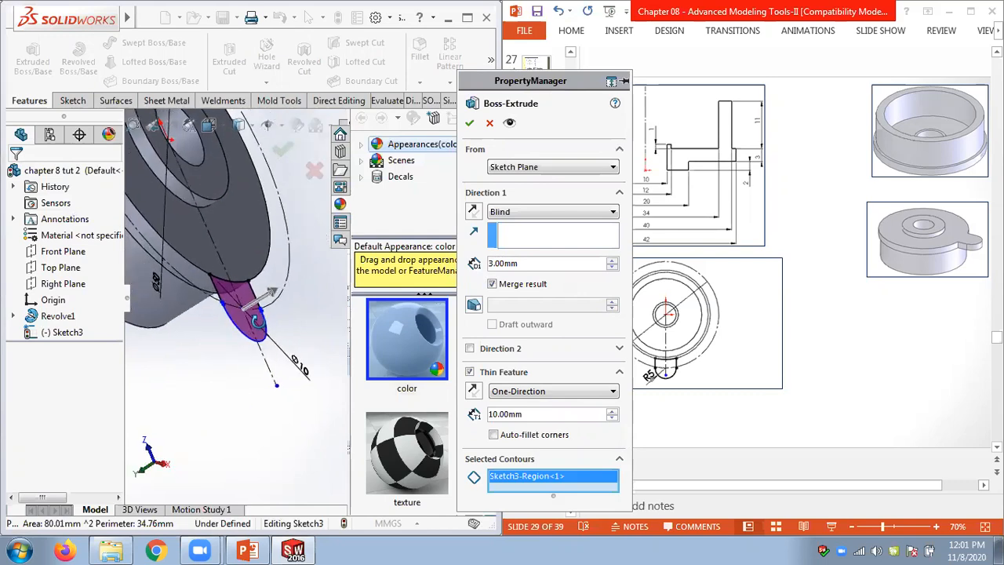
click(474, 211)
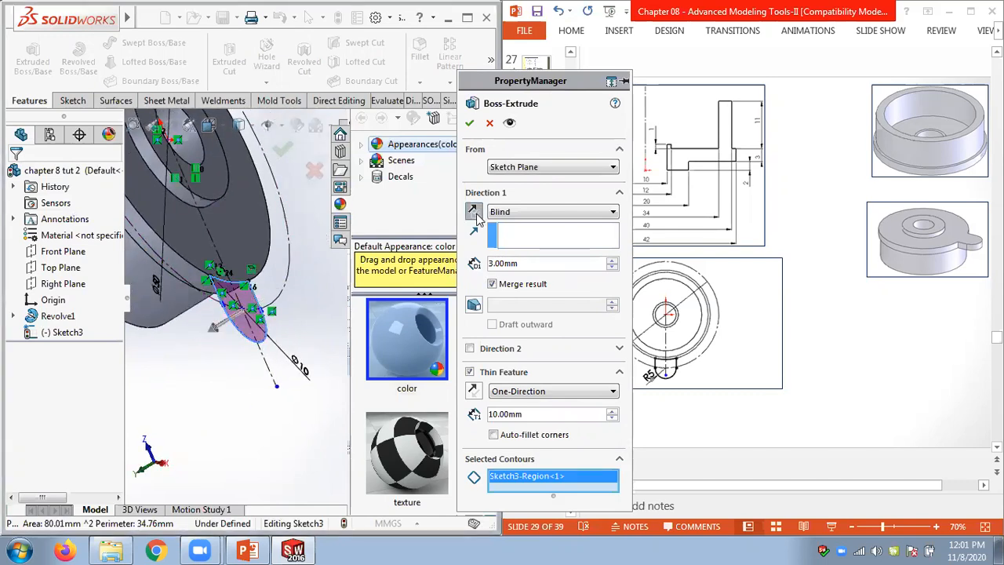
click(538, 263)
click(471, 123)
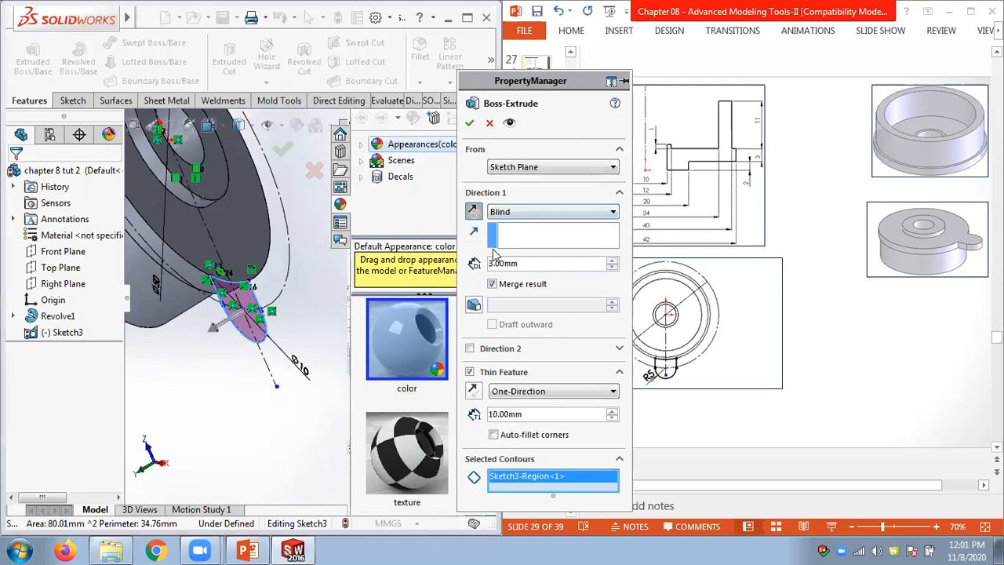
- Examine how the tab's side line meets the arc, cancel the extrusion, and select the tab sketch
middle_drag(239, 344, 324, 252)
scroll(324, 253, down, 10)
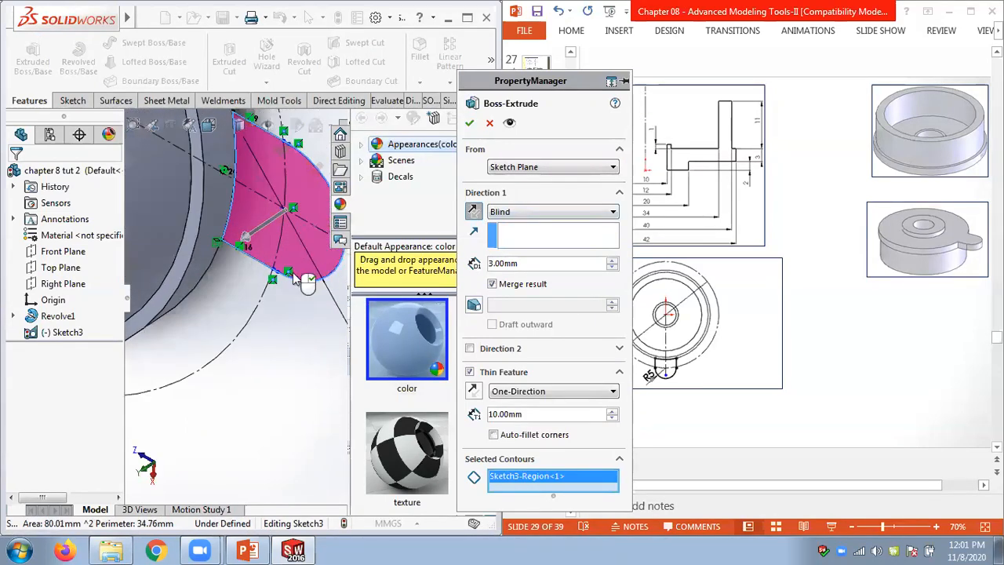
scroll(239, 304, down, 4)
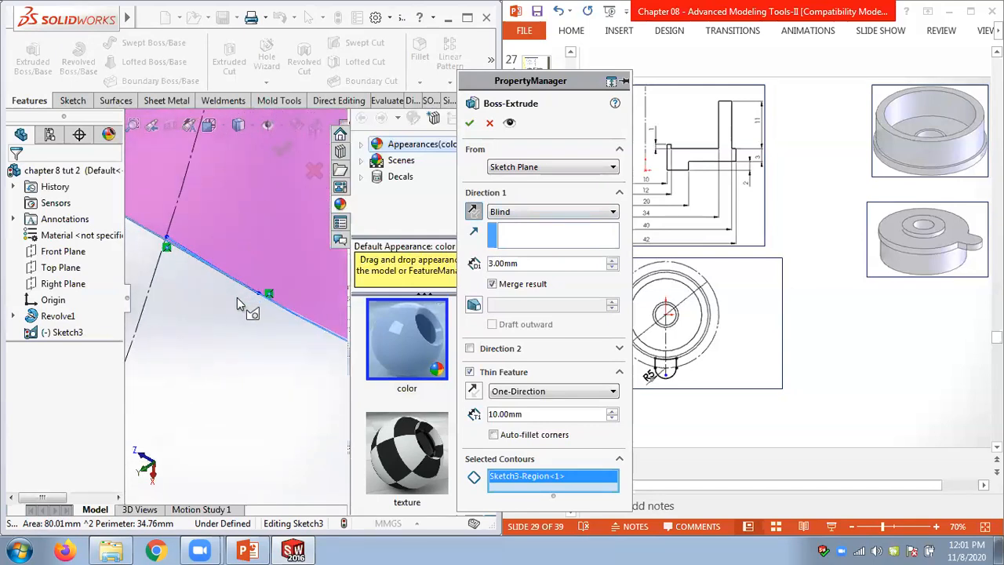
click(486, 124)
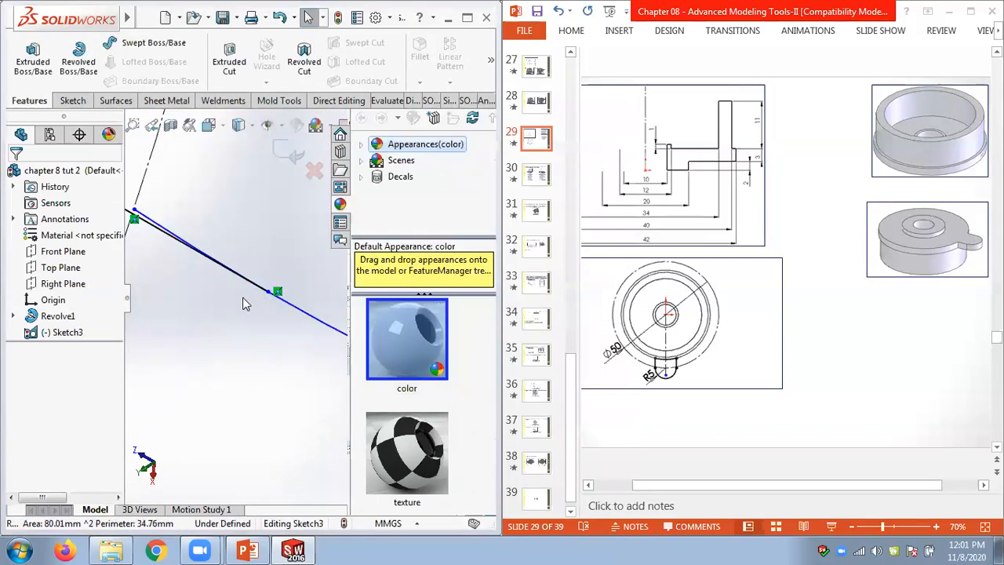
scroll(180, 275, down, 2)
scroll(180, 272, up, 4)
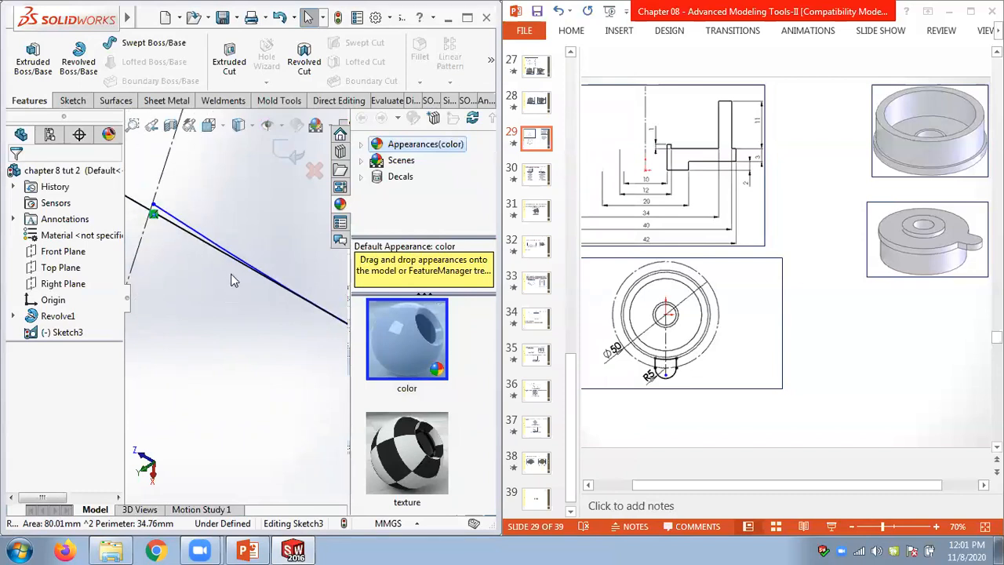
click(76, 332)
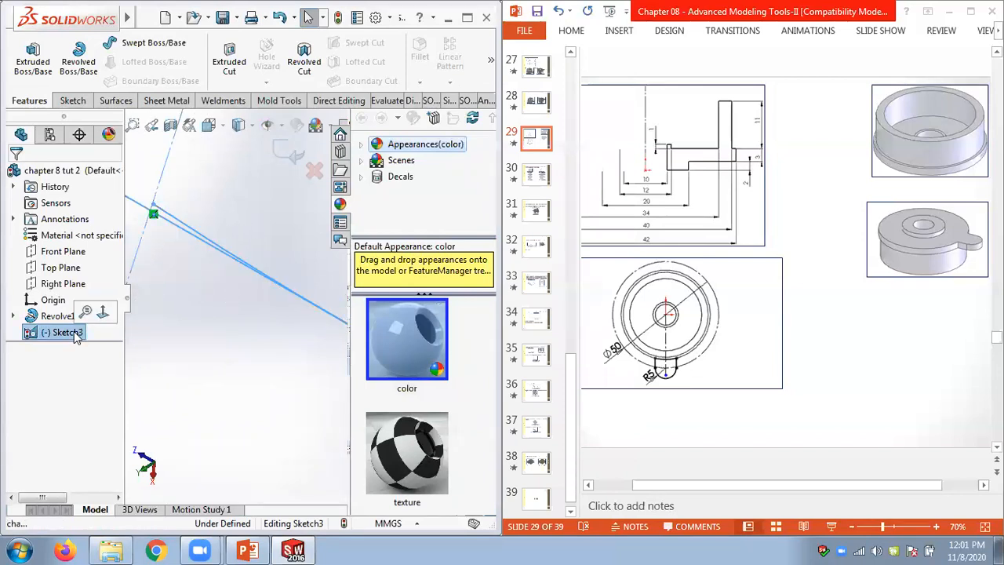
- Trim to closest the leftover overlap where the tab's side line meets the arc, and inspect the opposite corner
click(101, 312)
scroll(208, 249, down, 2)
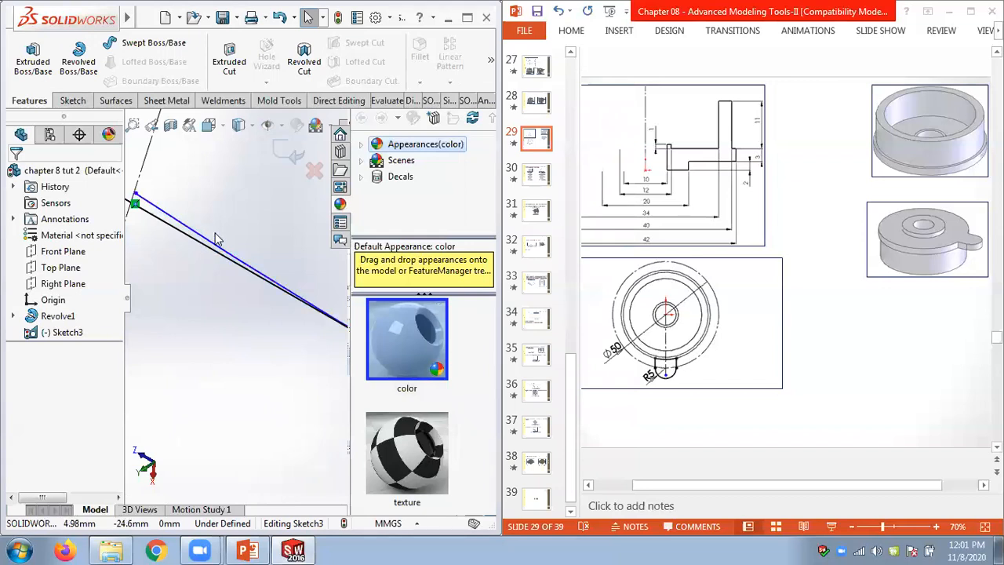
click(72, 100)
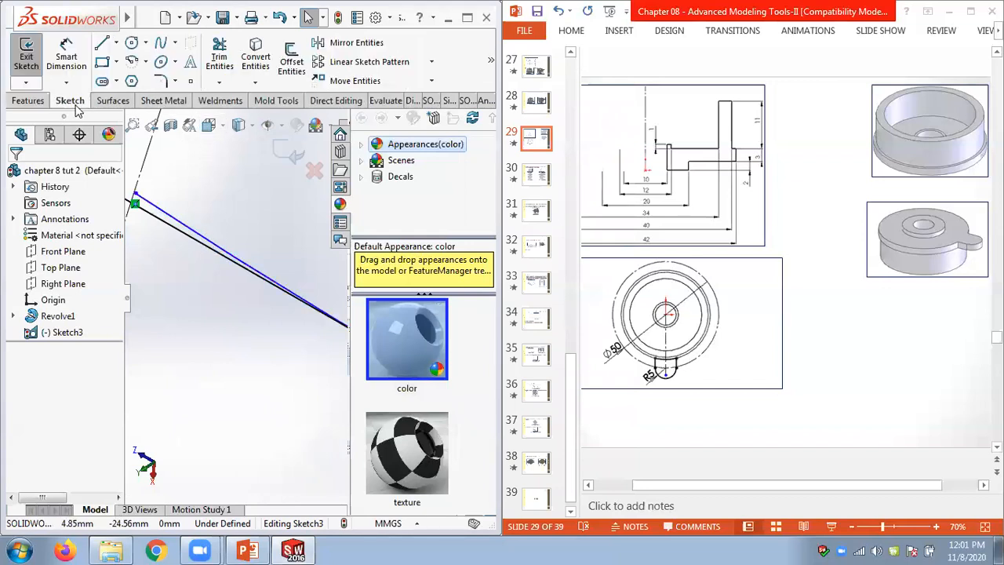
click(220, 82)
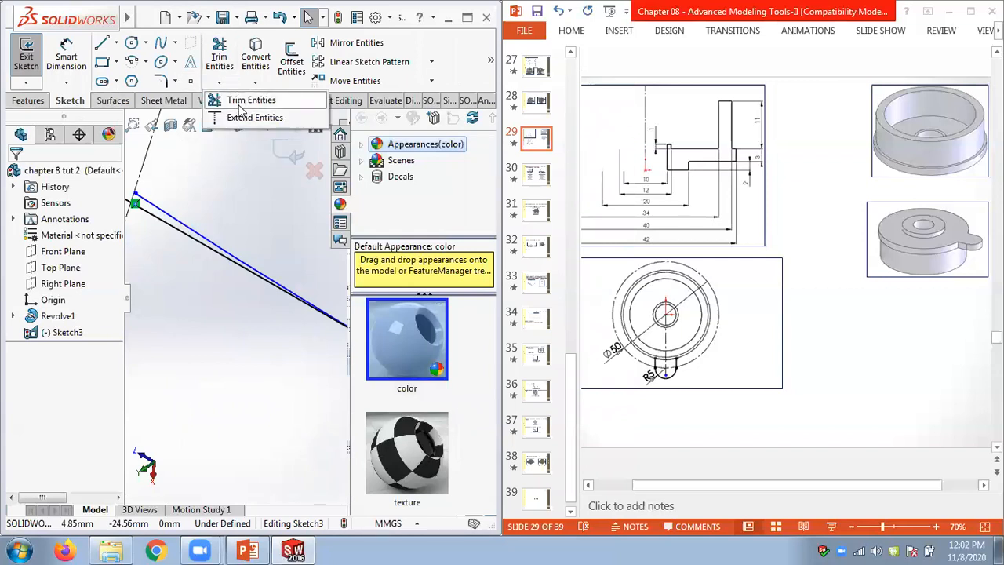
click(235, 103)
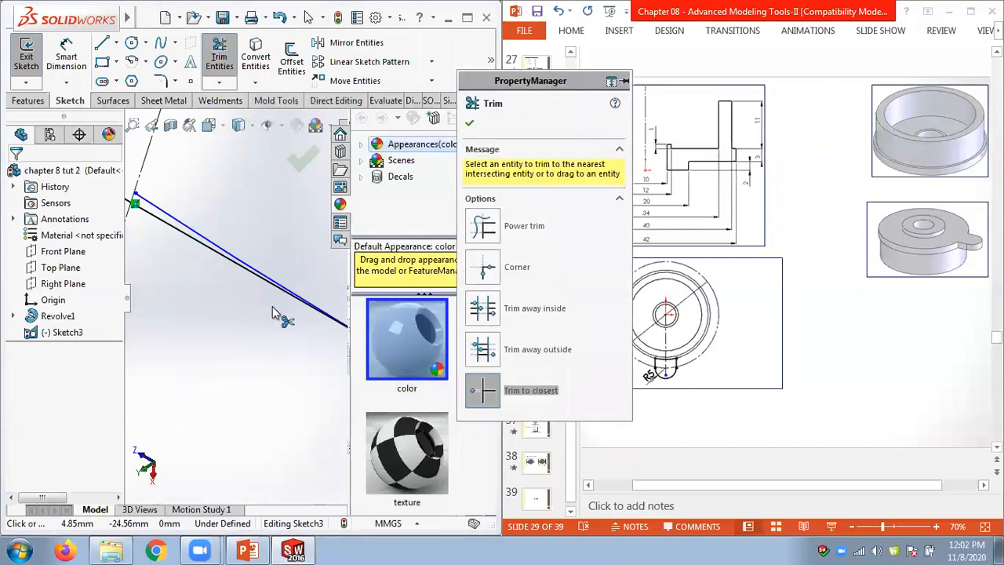
click(229, 252)
scroll(248, 270, up, 3)
scroll(247, 271, up, 5)
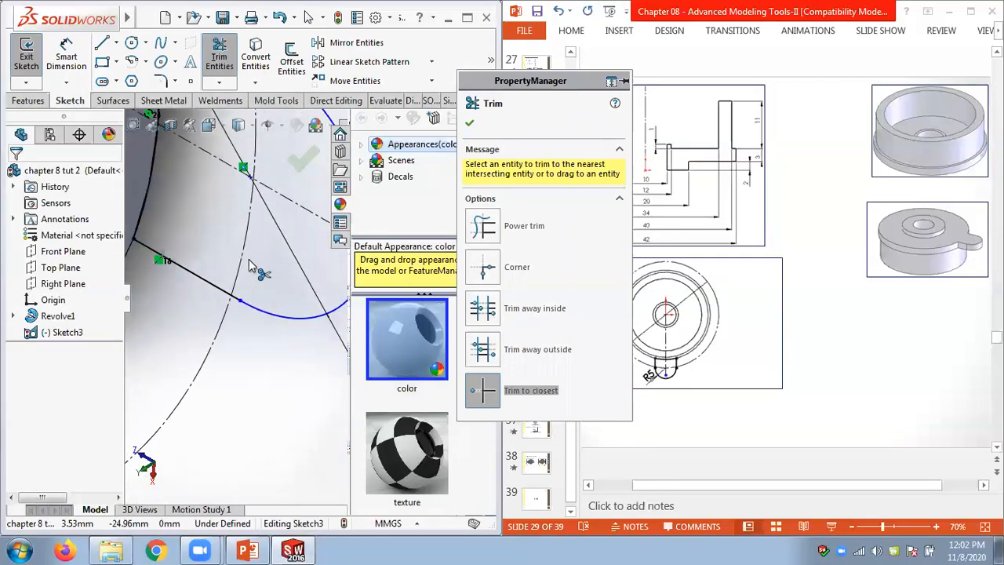
scroll(235, 243, down, 10)
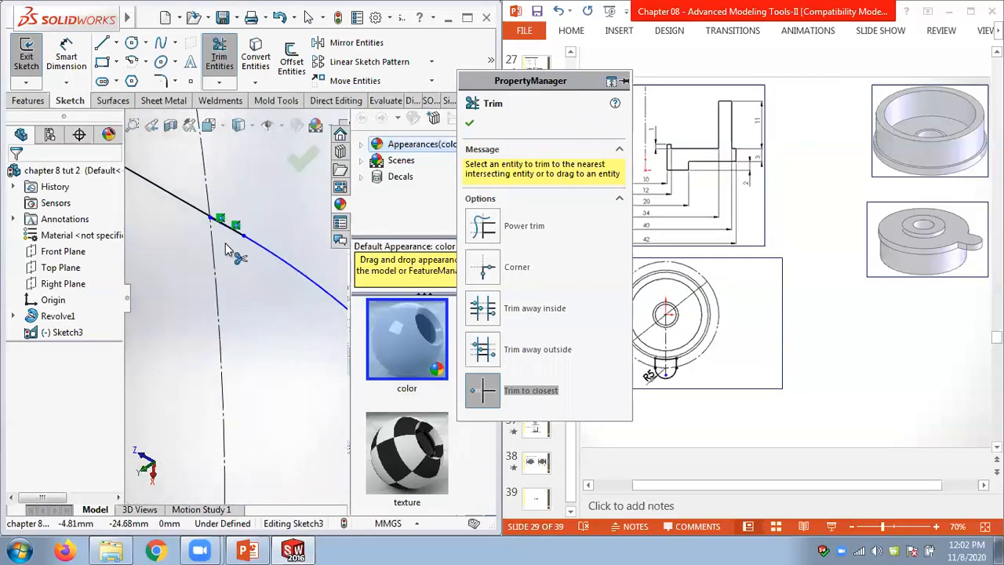
scroll(227, 239, down, 5)
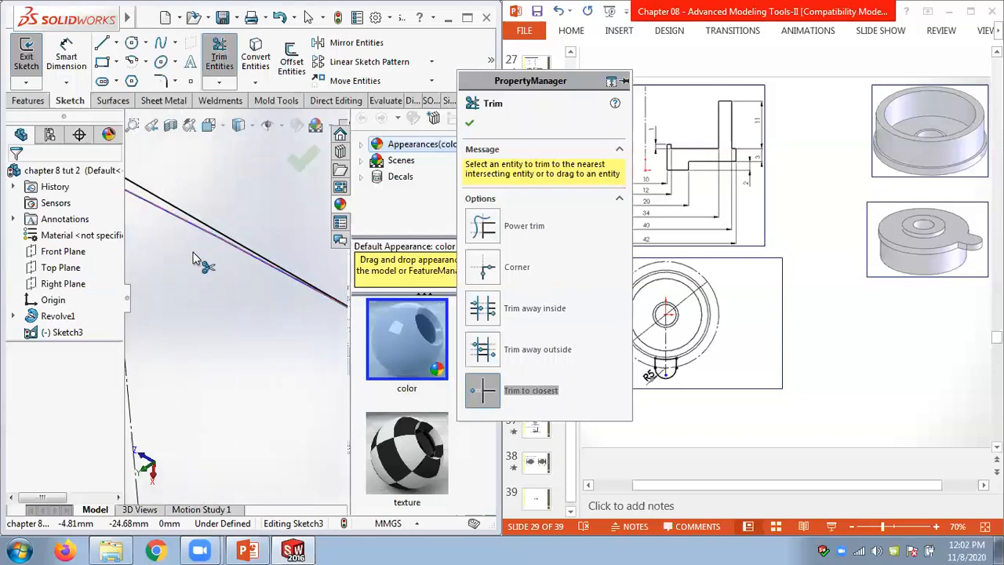
scroll(208, 269, up, 3)
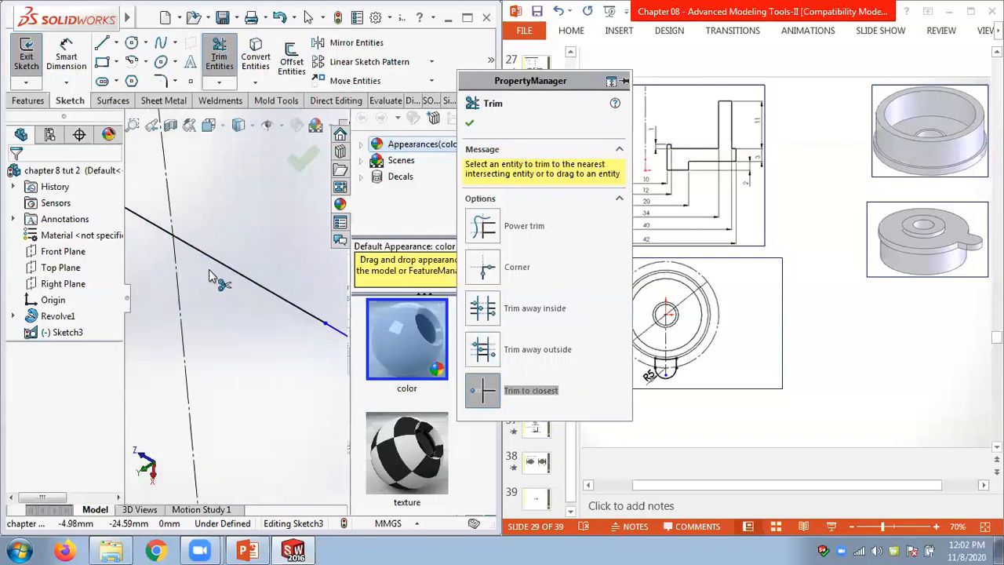
scroll(214, 282, up, 6)
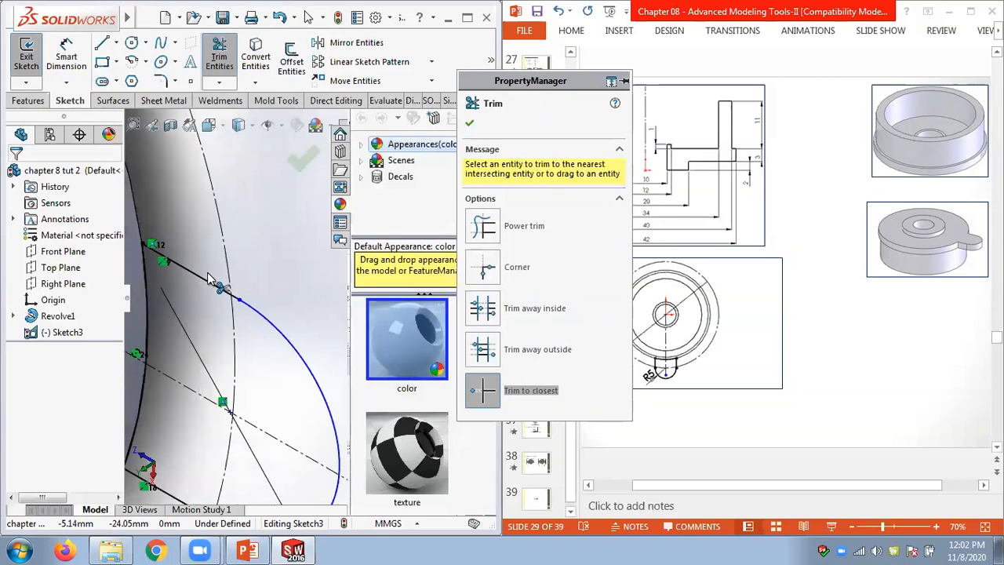
middle_drag(299, 331, 300, 306)
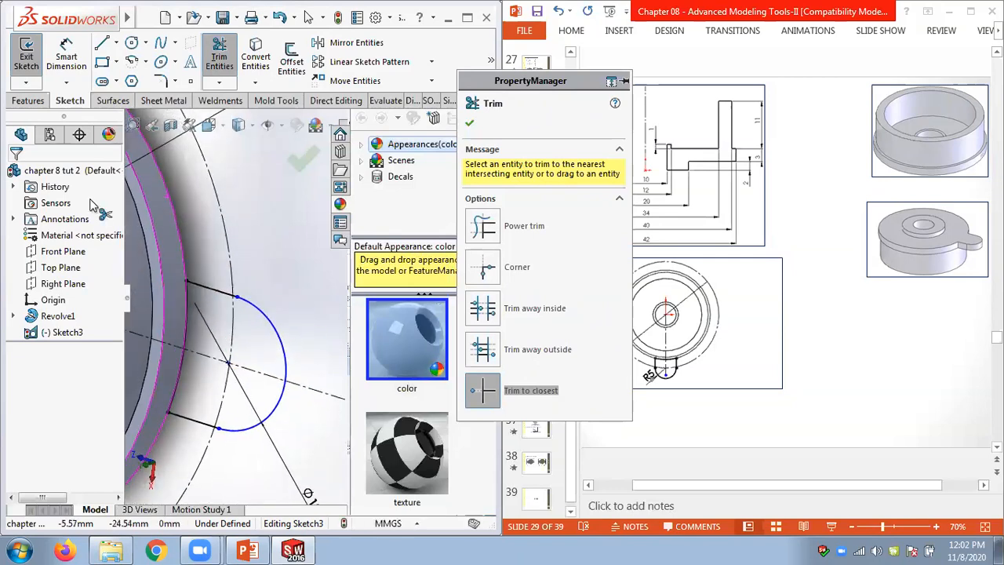
- Extrude the tab's closed sketch region as a 3 mm blind boss in the reversed direction, merged with the disc
click(29, 101)
click(33, 63)
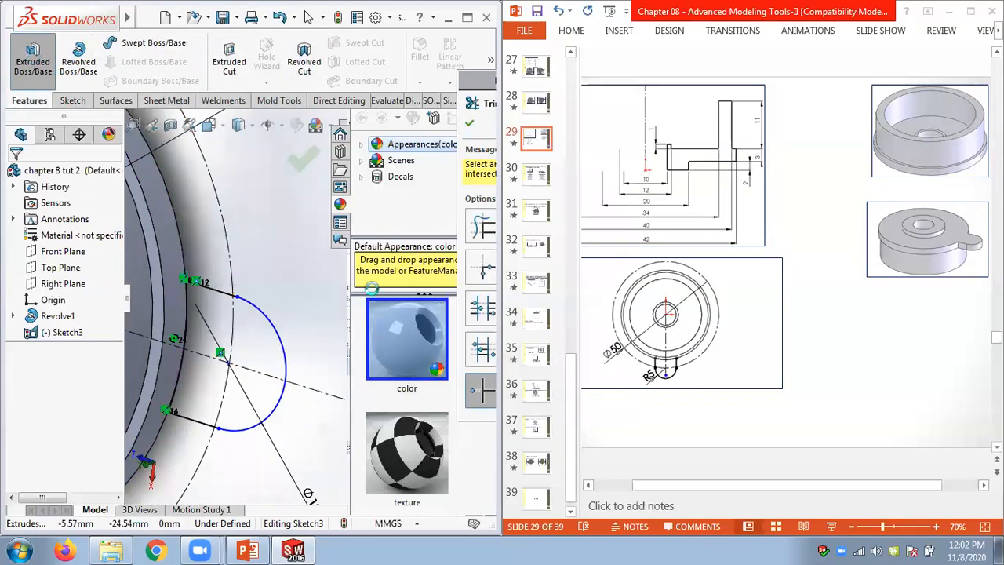
click(257, 364)
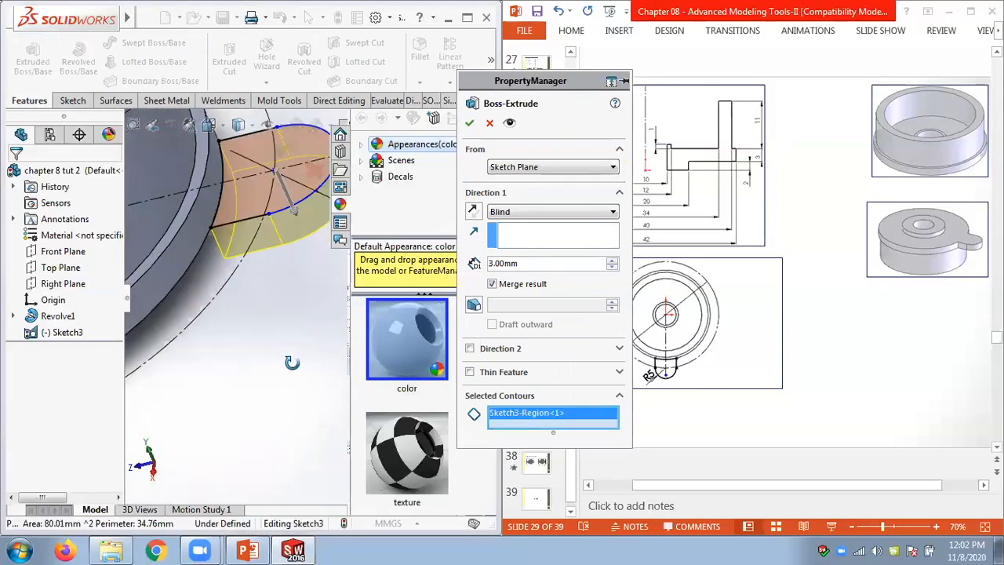
click(473, 212)
scroll(253, 292, down, 3)
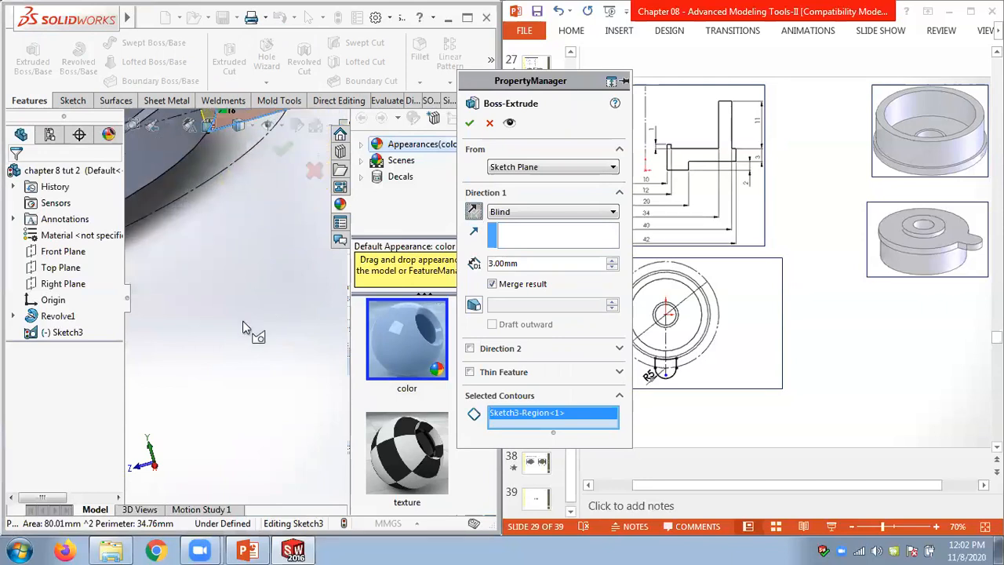
middle_drag(244, 323, 241, 354)
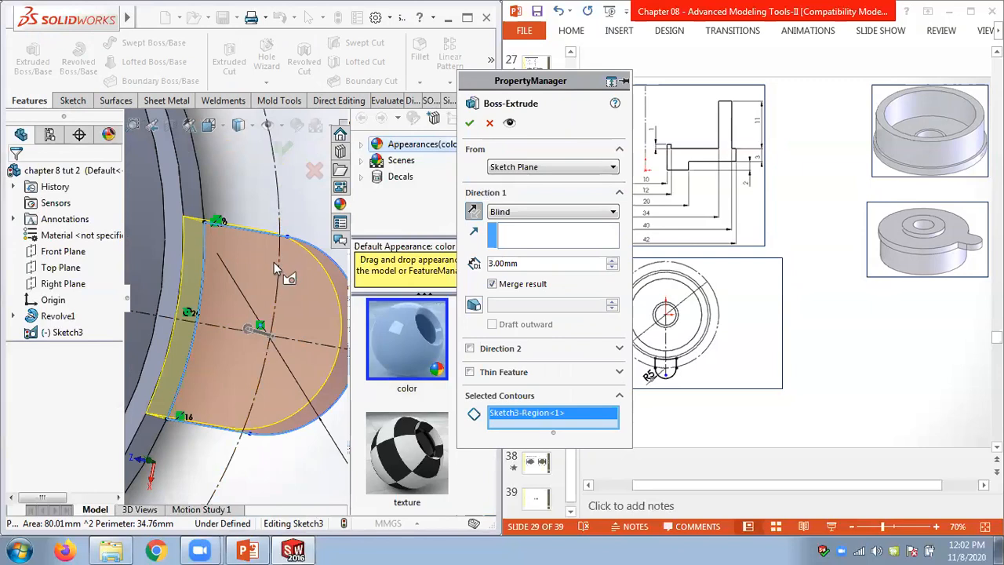
scroll(274, 262, down, 3)
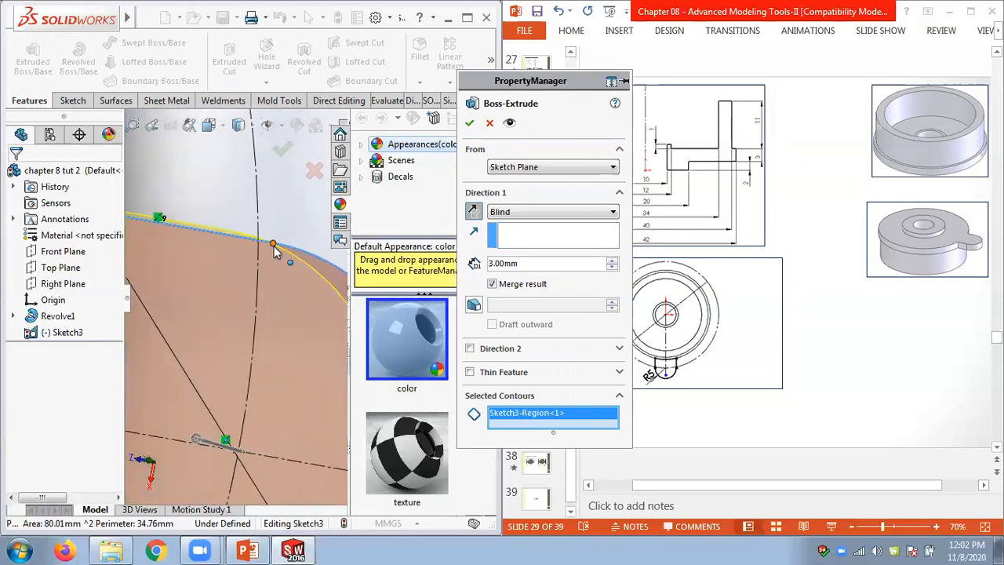
scroll(274, 246, down, 2)
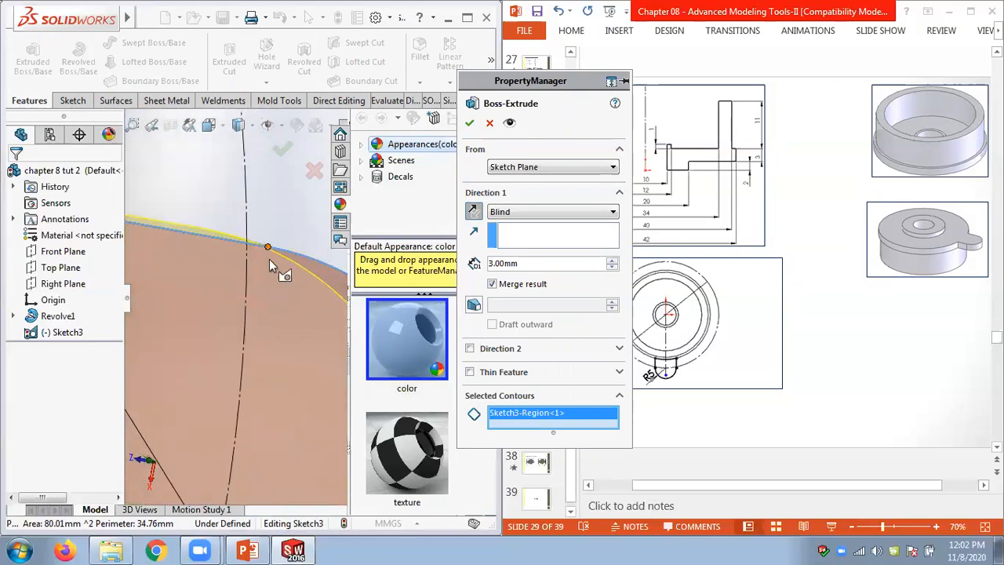
scroll(269, 259, up, 4)
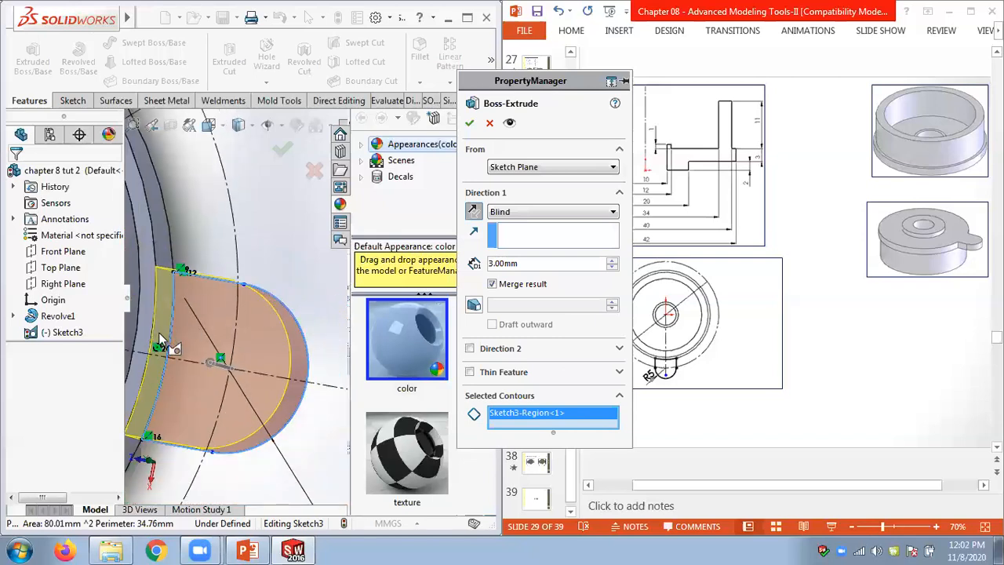
click(469, 128)
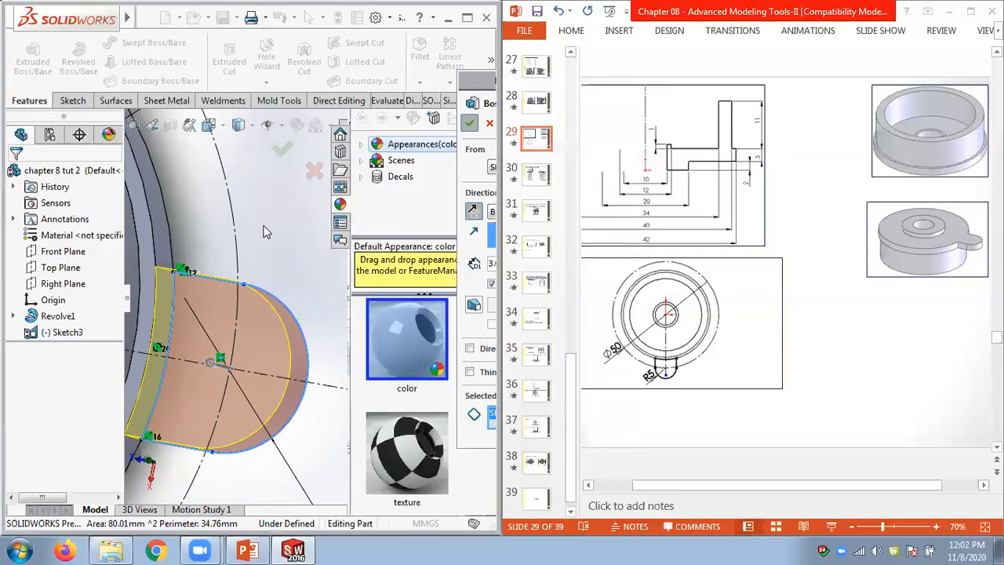
middle_drag(261, 270, 234, 371)
- Compare the part and its single tab with the two model views in Figure 89 on slide 28
click(832, 279)
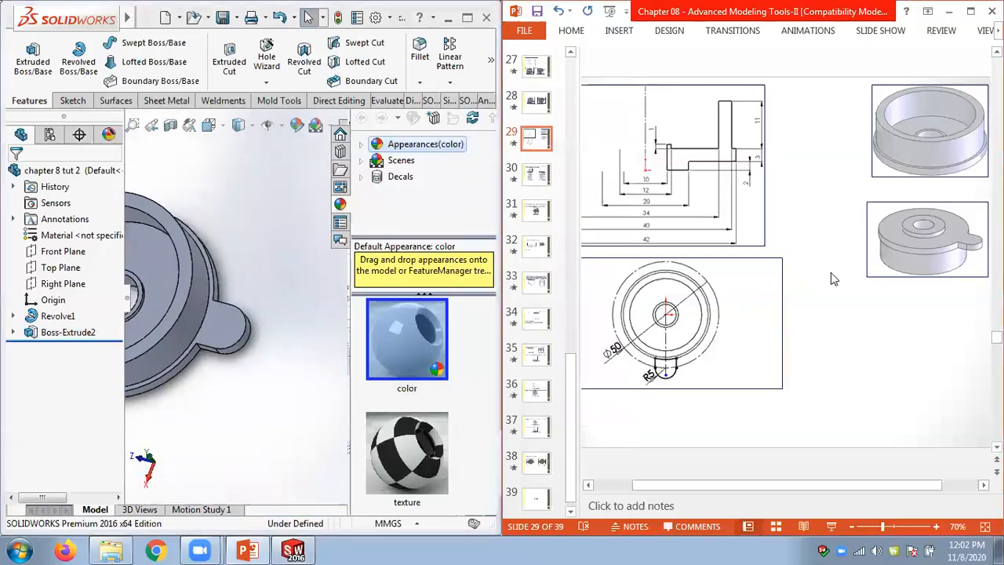
scroll(877, 335, up, 2)
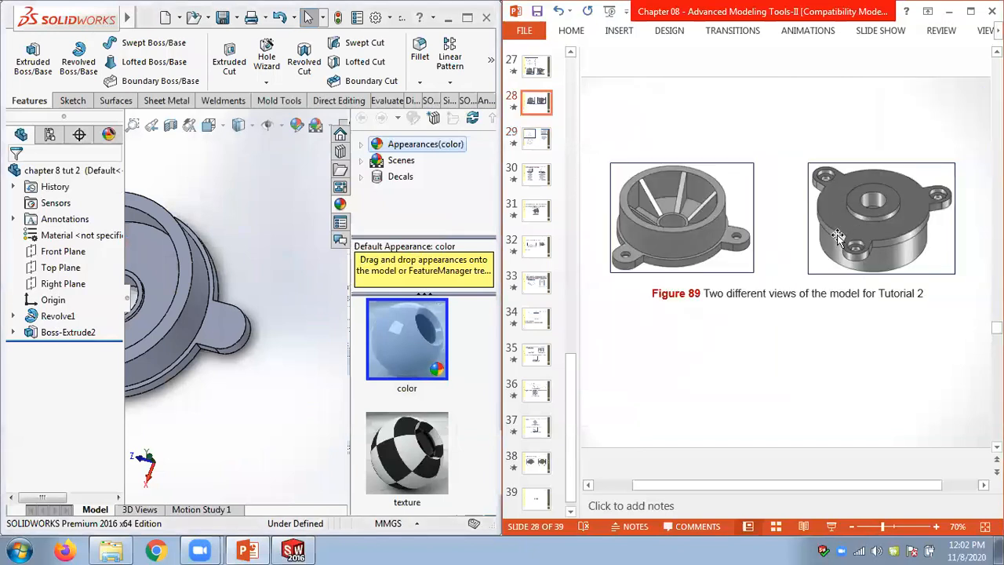
click(266, 270)
scroll(266, 271, up, 3)
scroll(155, 368, down, 2)
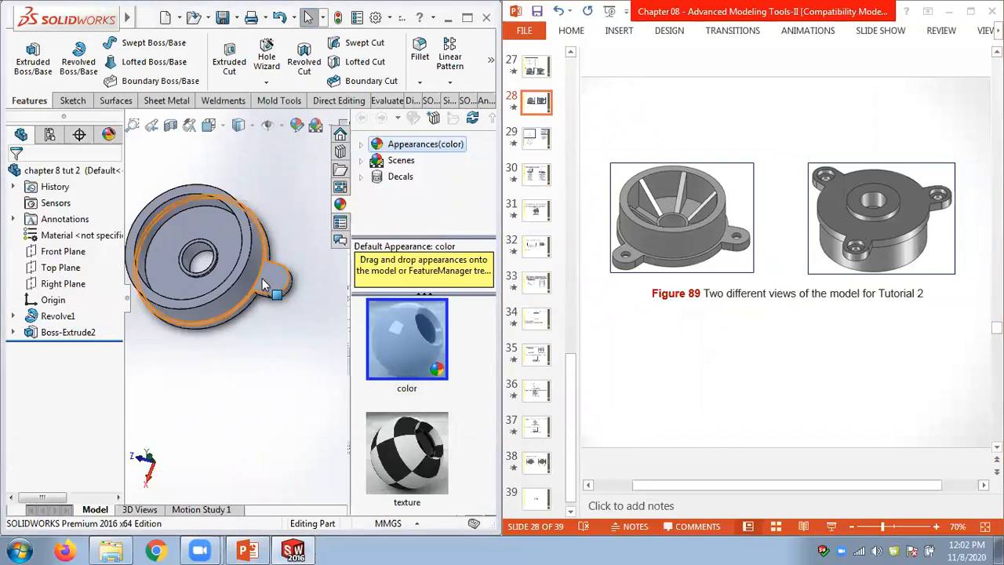
drag(265, 284, 299, 324)
middle_drag(253, 342, 229, 314)
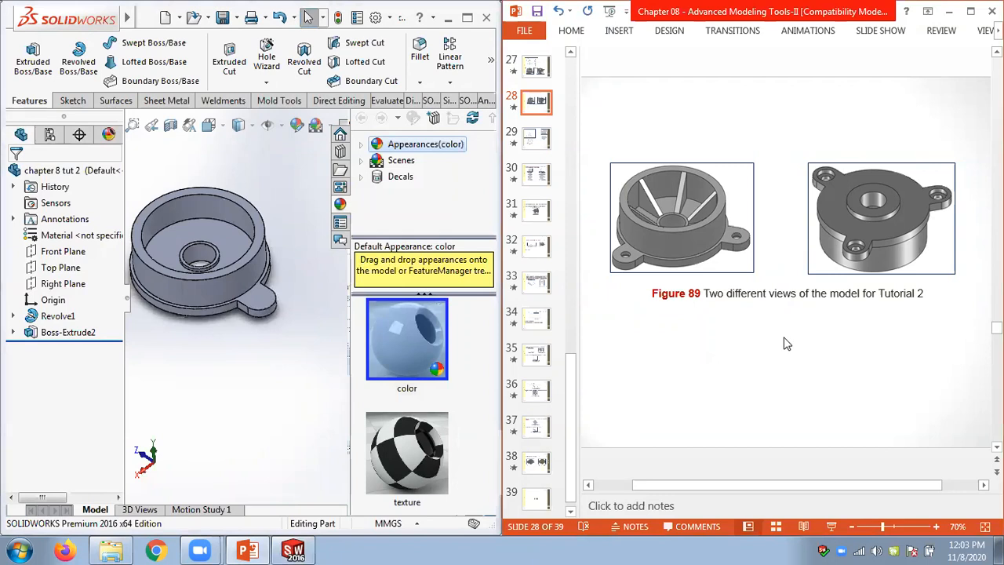
- Enlarge slide 27 to 100% and examine the tab hole and counterbore dimensions in the drawing
scroll(787, 344, down, 1)
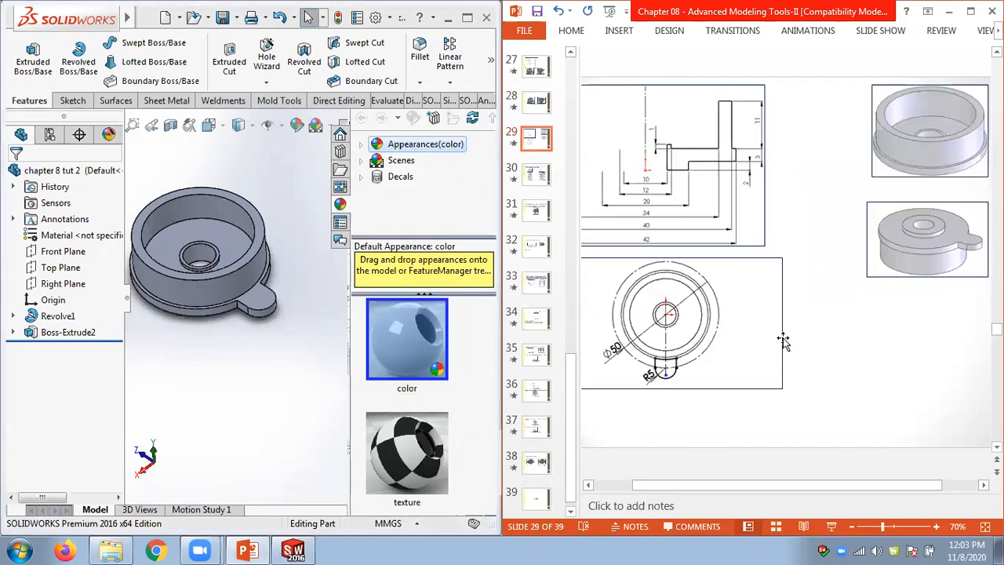
scroll(784, 341, up, 2)
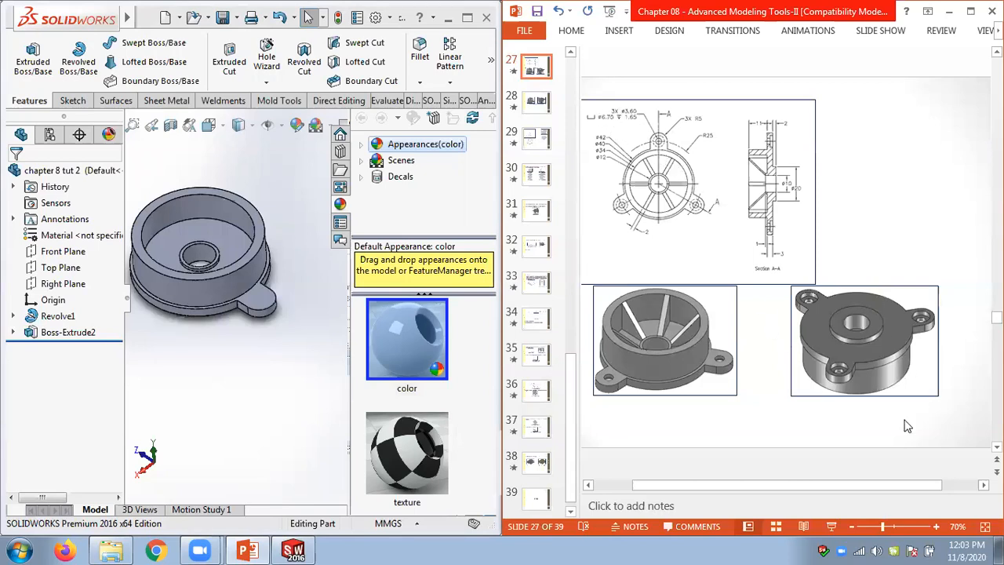
click(936, 527)
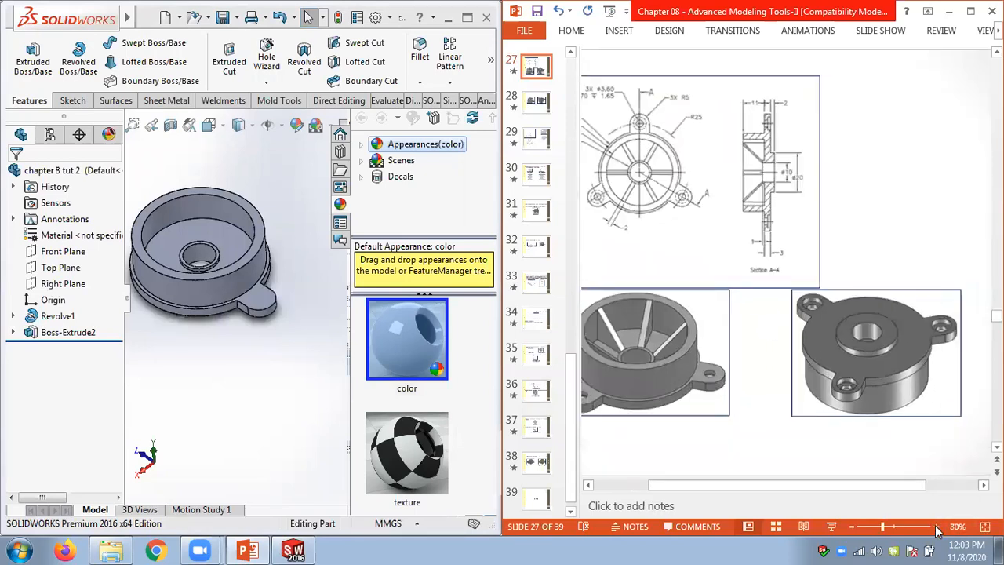
click(936, 527)
click(936, 526)
drag(846, 485, 761, 485)
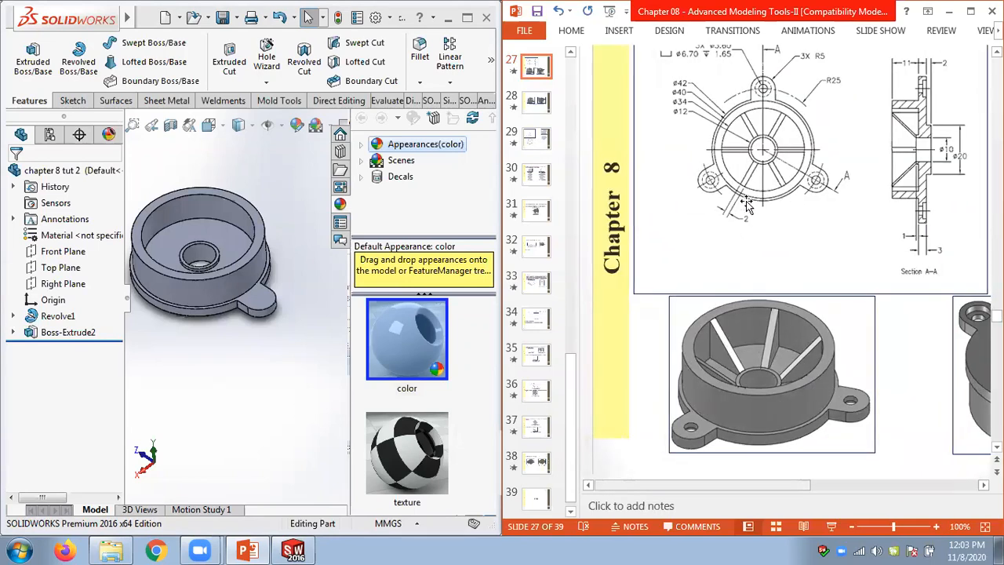
scroll(748, 193, up, 2)
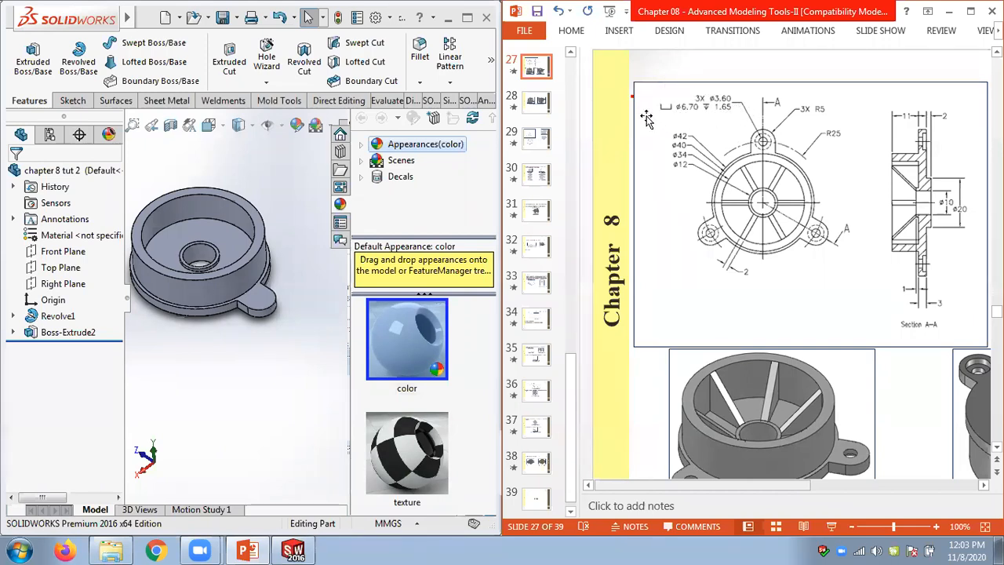
- Start a new sketch on the flat face shared by the disc and tab, displaying the model with hidden lines visible
middle_drag(255, 362, 287, 243)
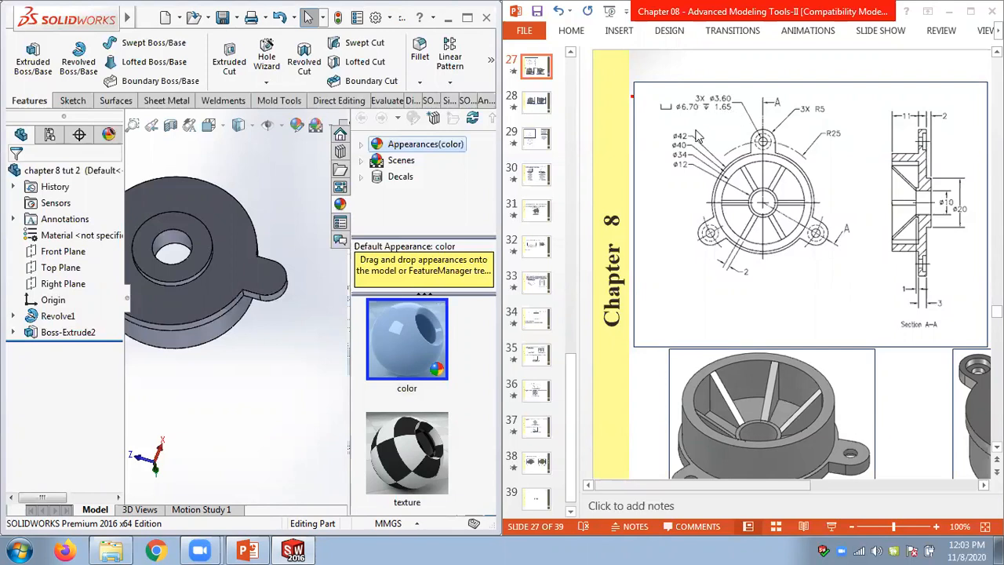
click(264, 276)
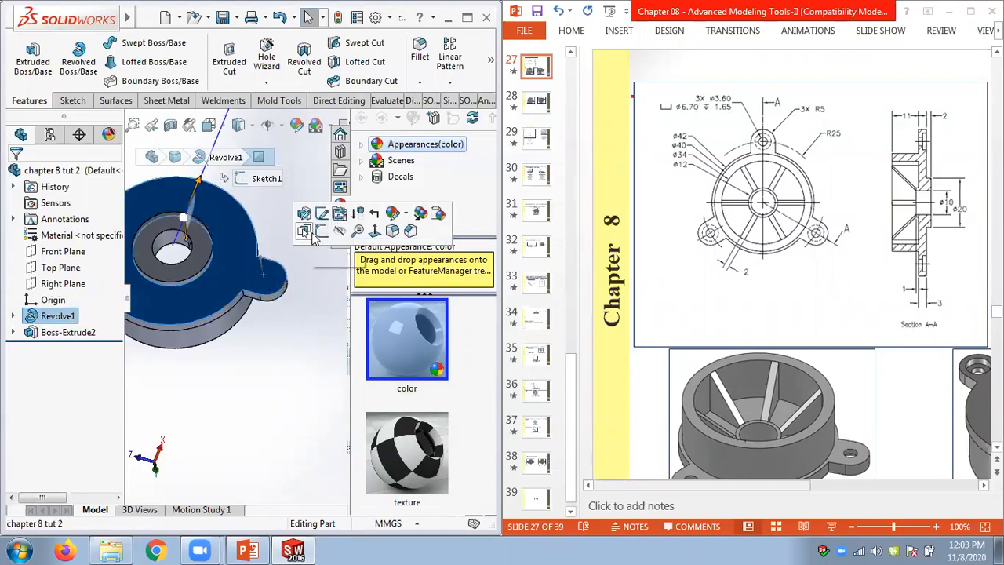
click(49, 351)
click(75, 333)
scroll(203, 424, down, 3)
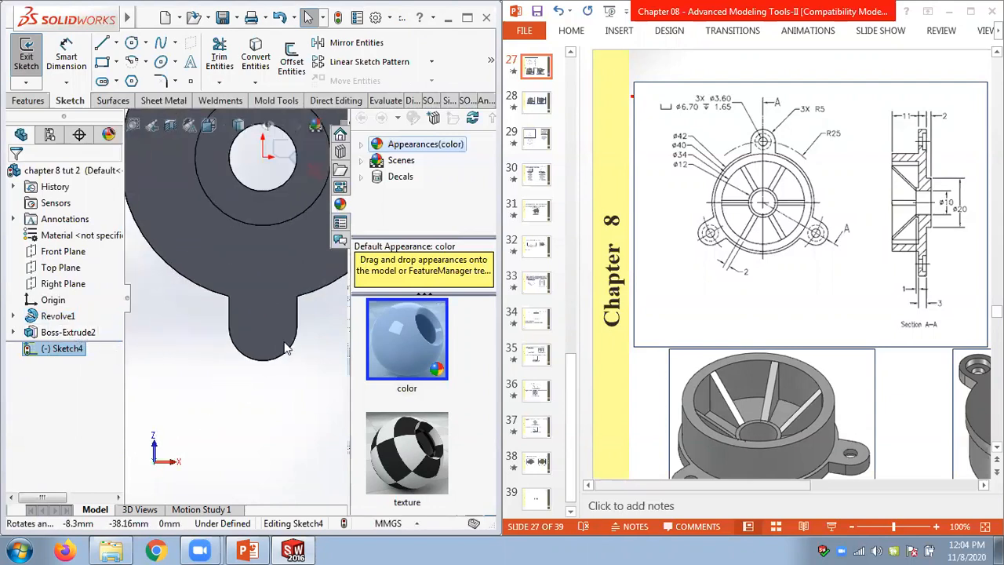
click(239, 126)
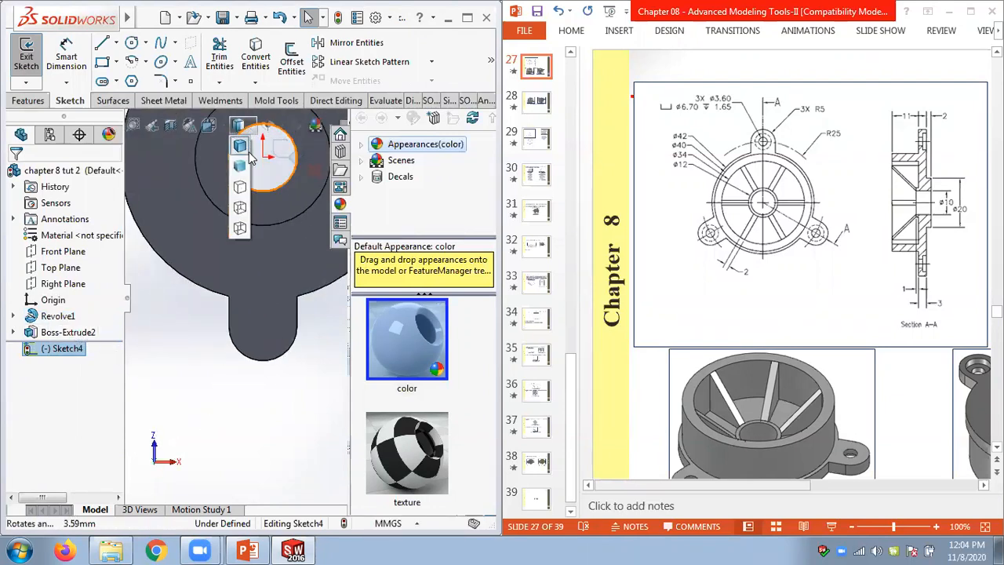
click(240, 207)
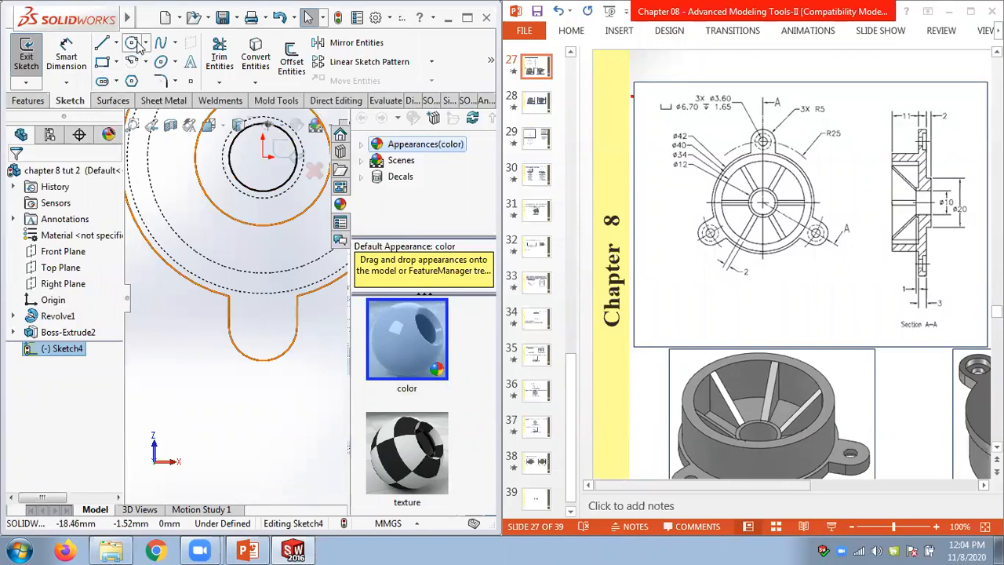
- Sketch a circle about 3.45 mm in radius, centred on the tab's rounded end
click(132, 43)
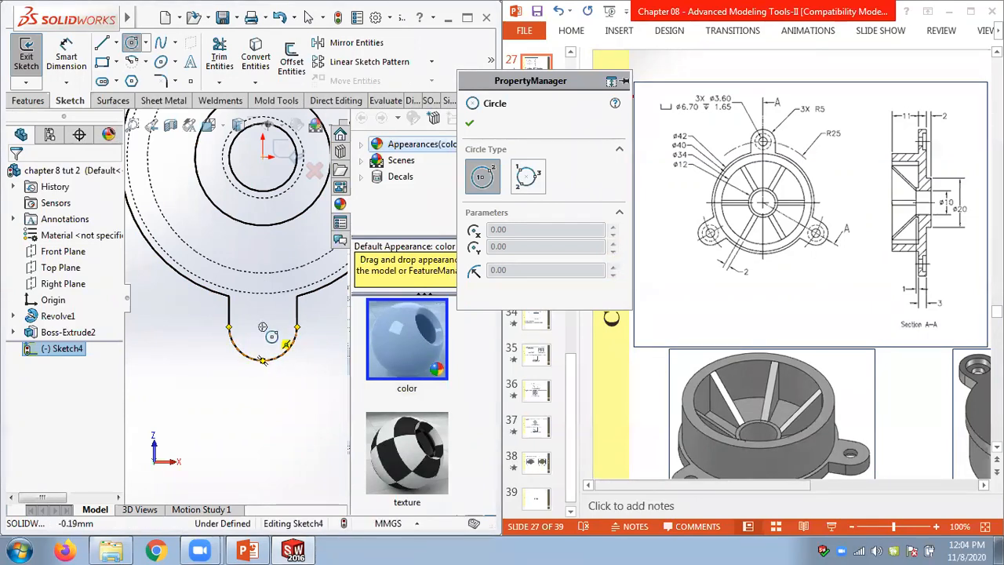
click(263, 327)
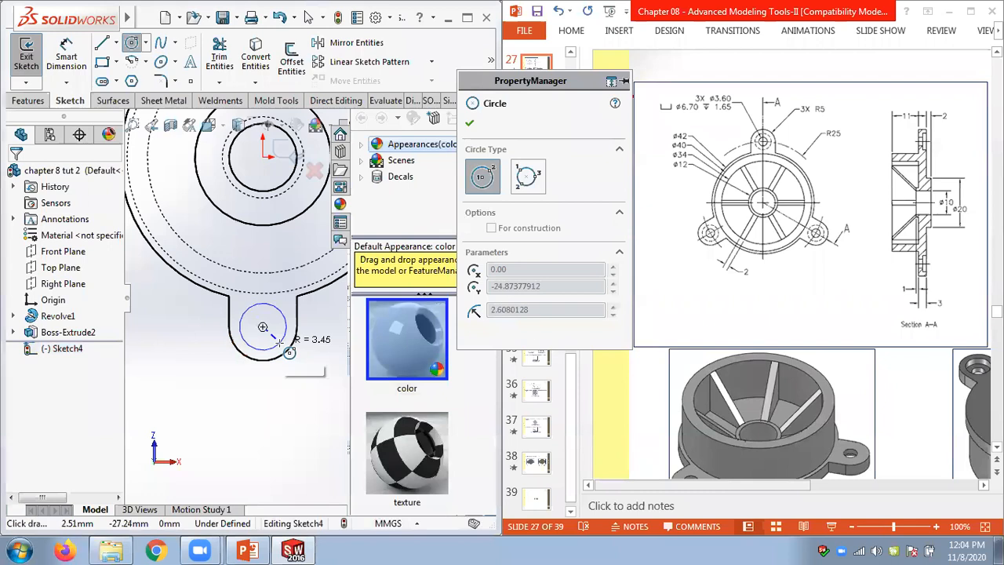
click(280, 343)
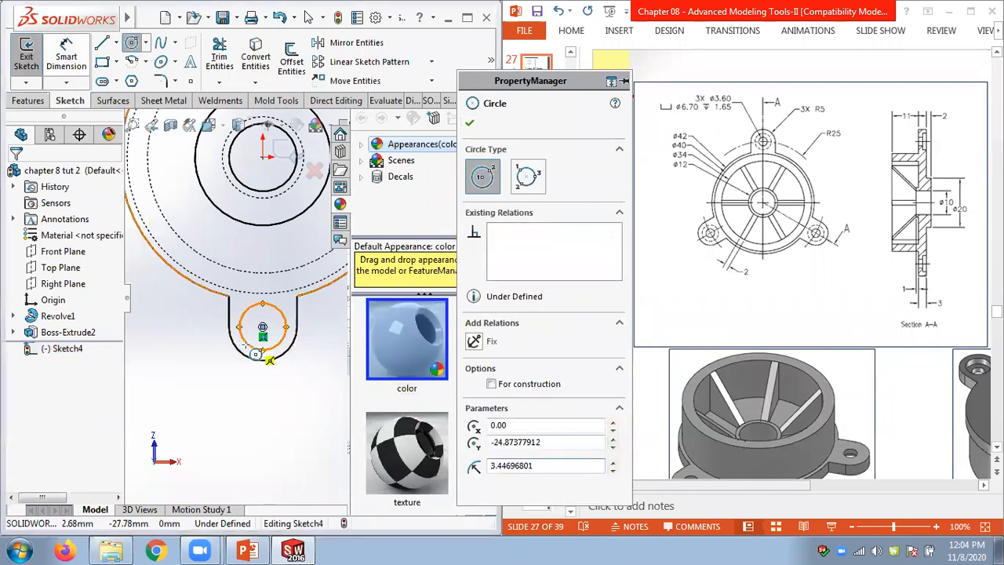
- Dimension the circle on the tab's rounded end to a 6.7 mm diameter
key(Escape)
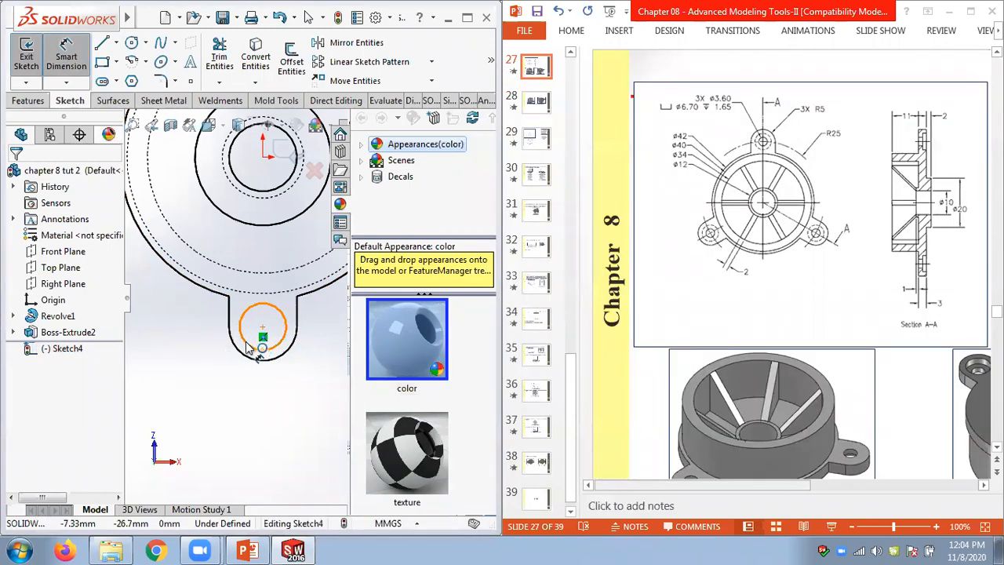
click(249, 347)
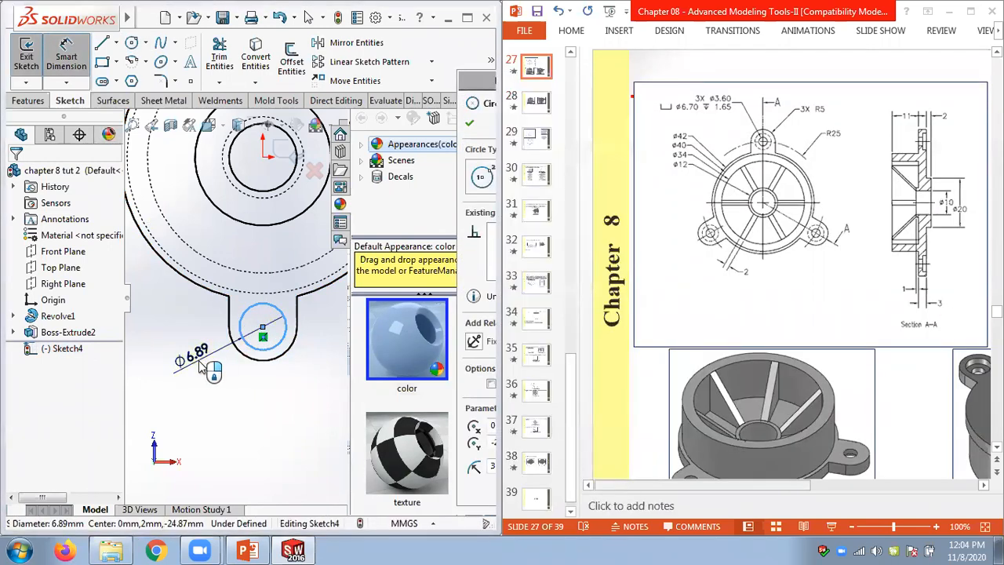
click(202, 367)
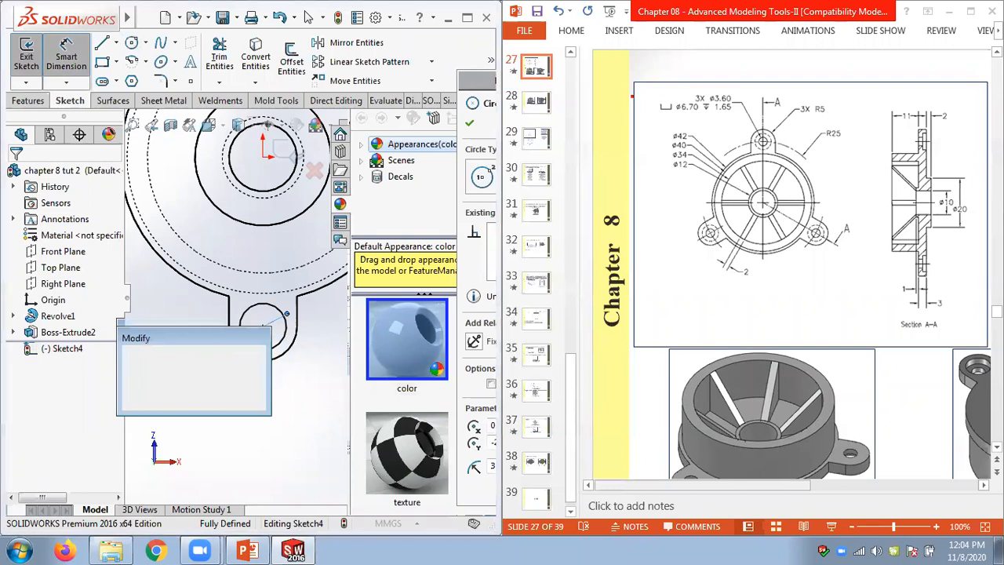
text(6.7)
key(Return)
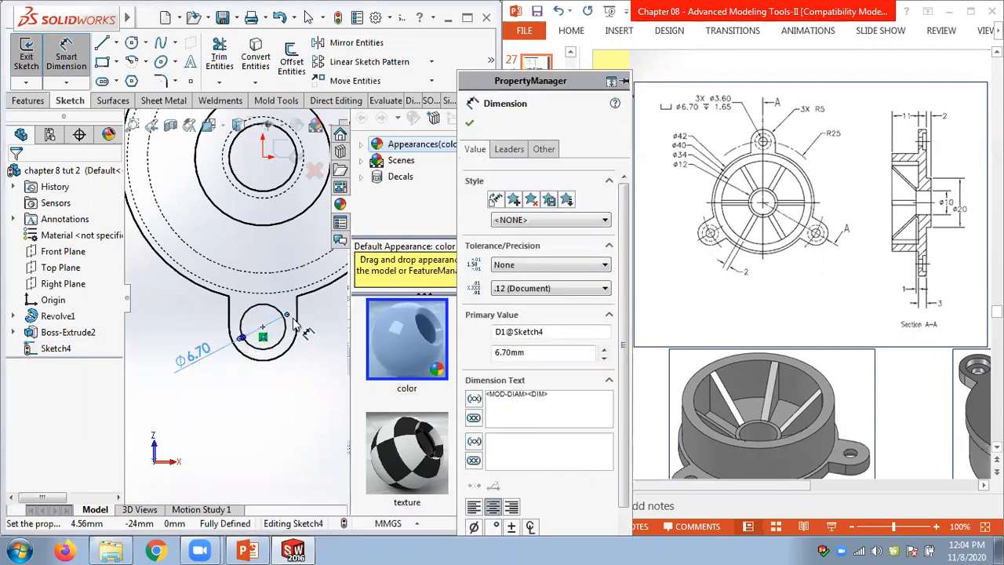
- Extrude-cut the 6.7 mm circle blind to a depth of 1.65 mm to form the tab's counterbore
middle_drag(285, 353, 294, 310)
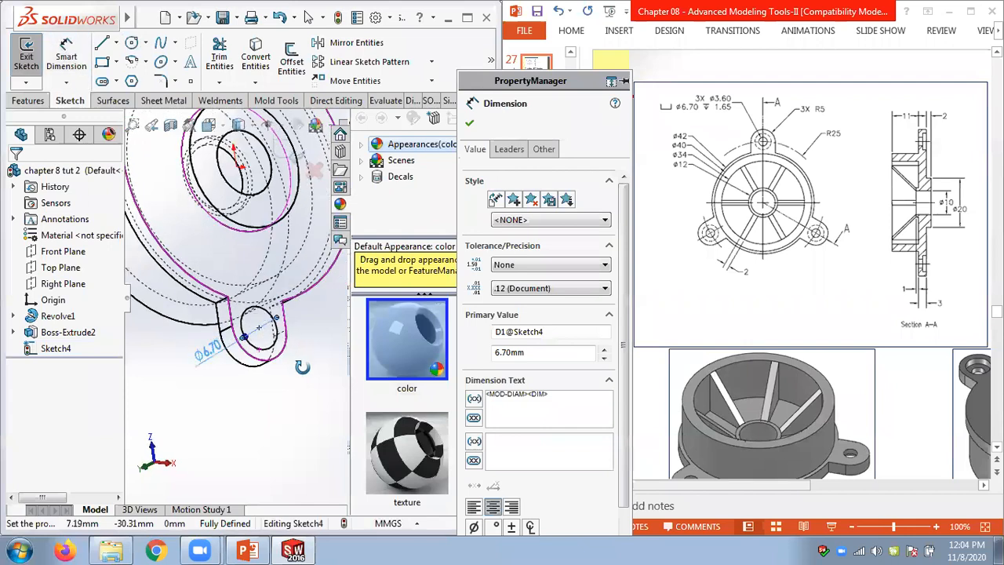
click(28, 100)
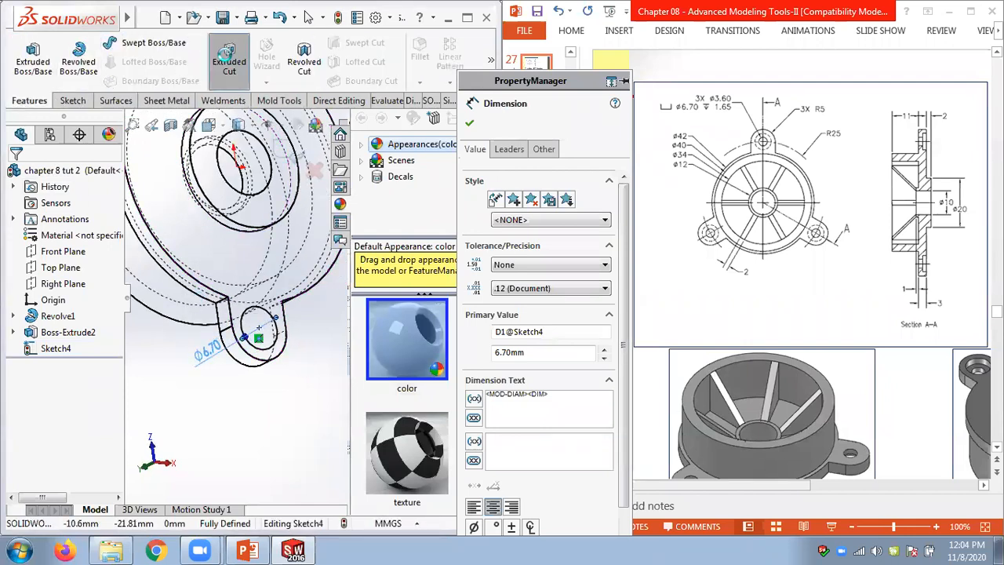
click(226, 53)
click(529, 265)
double_click(529, 265)
text(1.65)
key(Return)
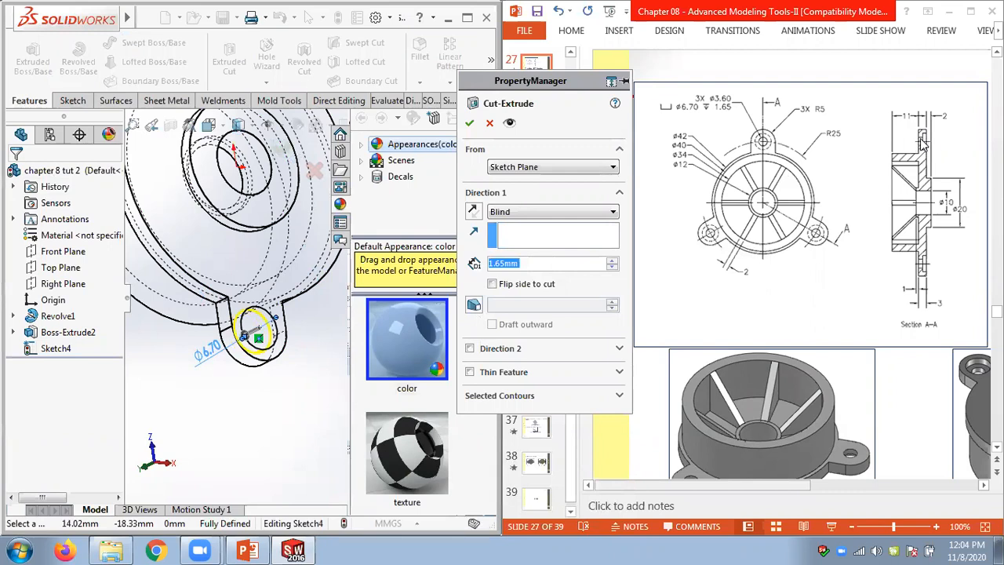
click(469, 123)
click(243, 417)
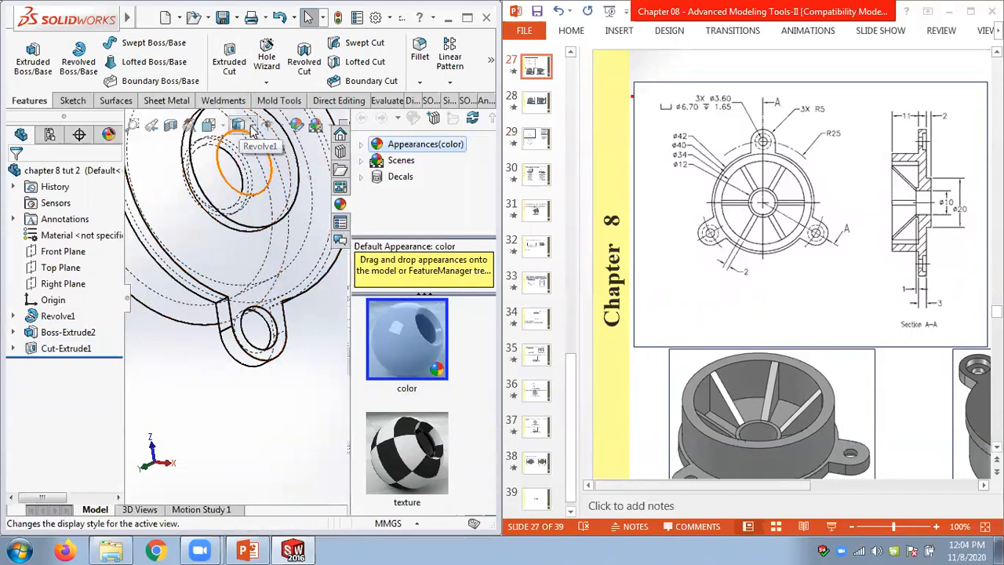
- Display the model shaded with edges and start a new sketch on the counterbore's floor
click(251, 127)
click(240, 145)
middle_drag(337, 433, 312, 421)
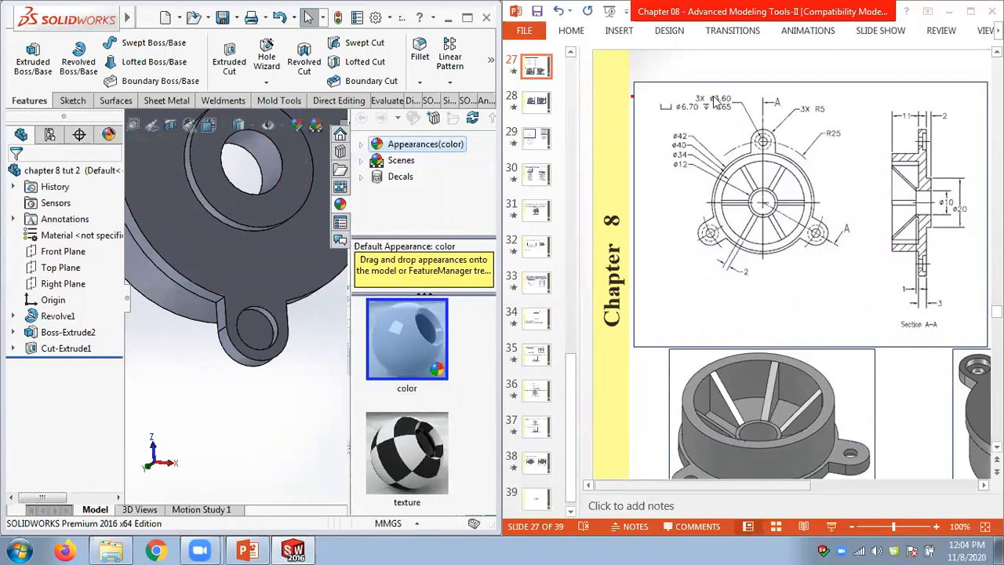
click(258, 336)
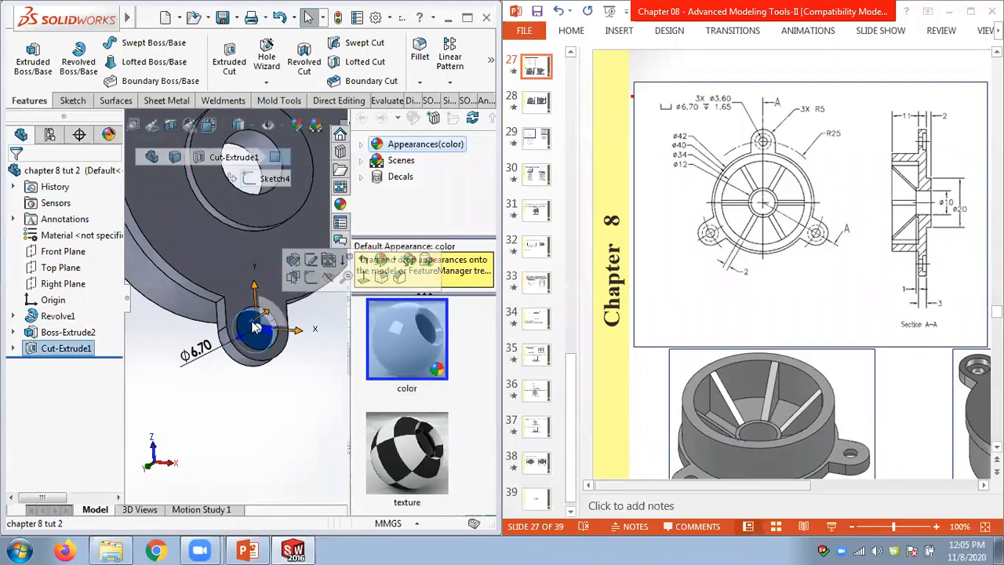
click(310, 277)
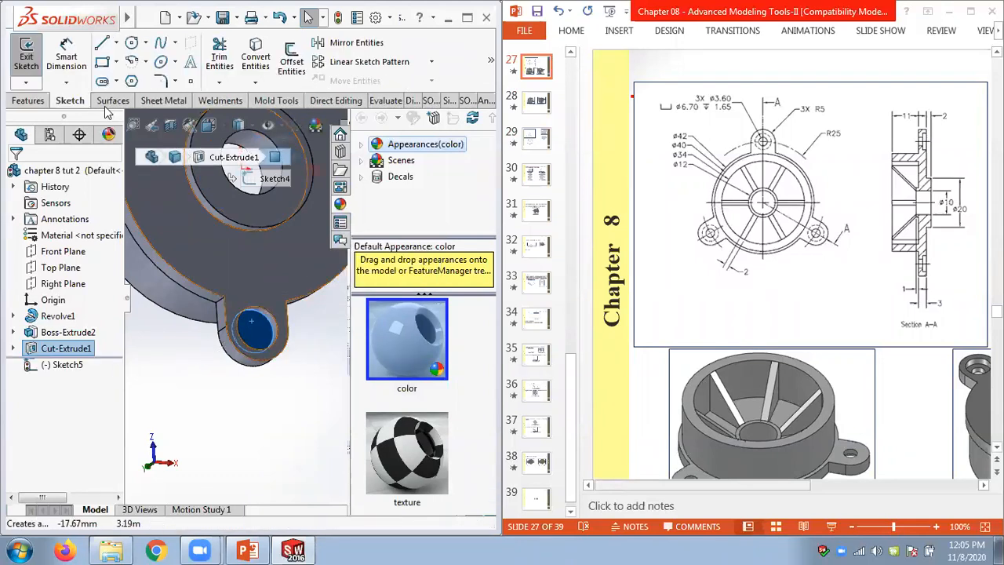
- Sketch a circle about 1.92 mm in radius on the counterbore's floor, concentric with the counterbore
click(132, 43)
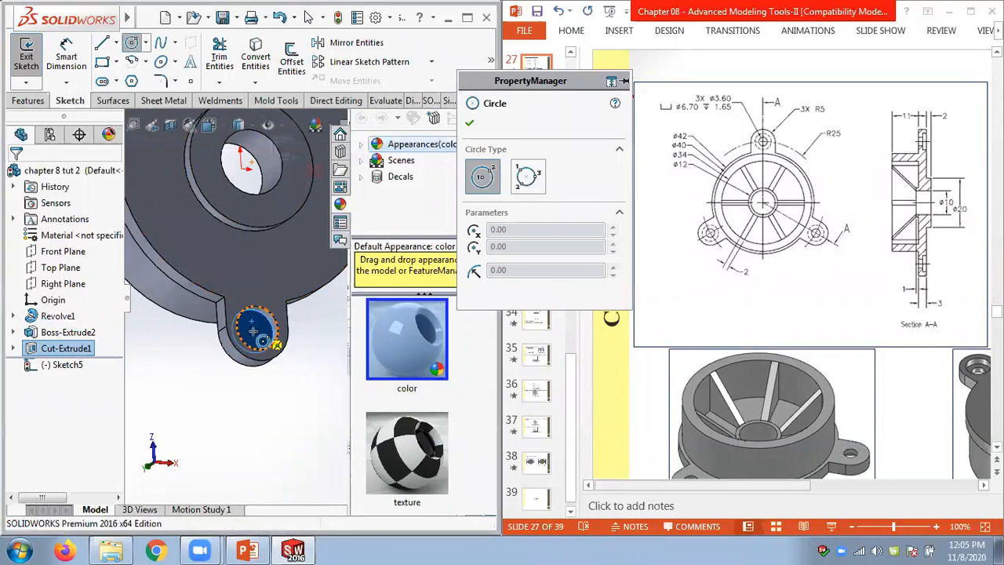
click(252, 333)
click(263, 336)
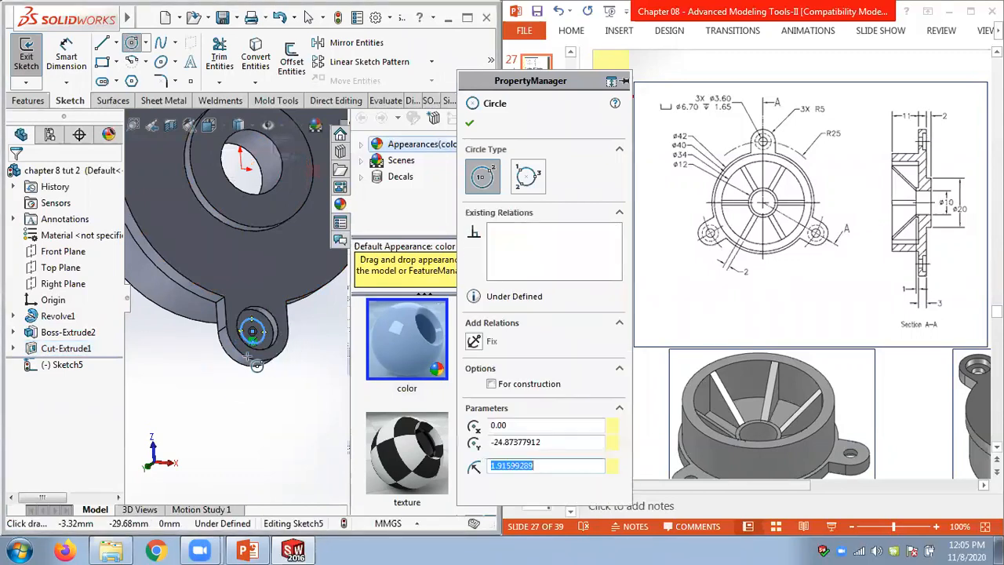
- Dimension the small circle on the counterbore's floor to a 3.6 mm diameter
scroll(247, 317, down, 2)
click(69, 55)
click(254, 321)
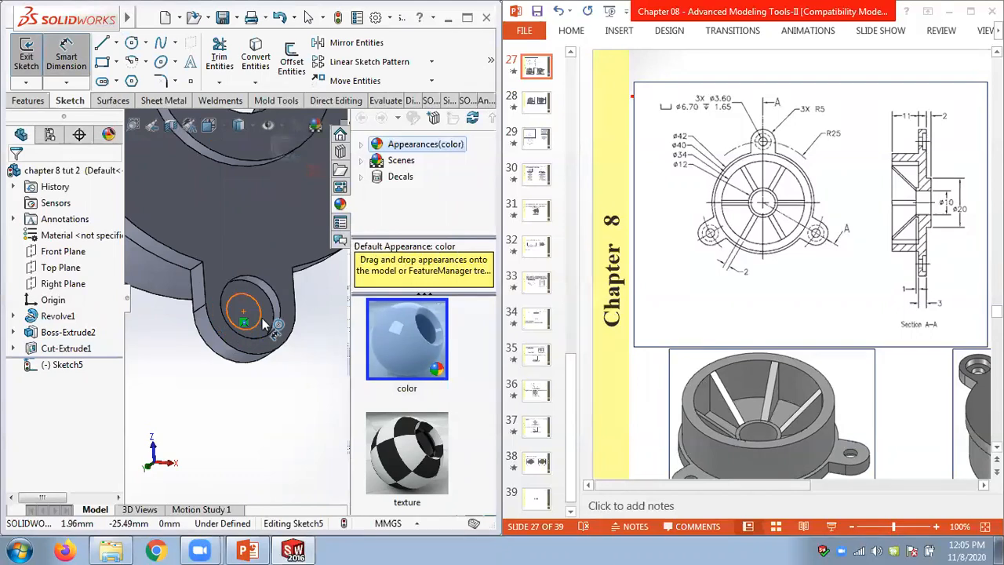
click(321, 405)
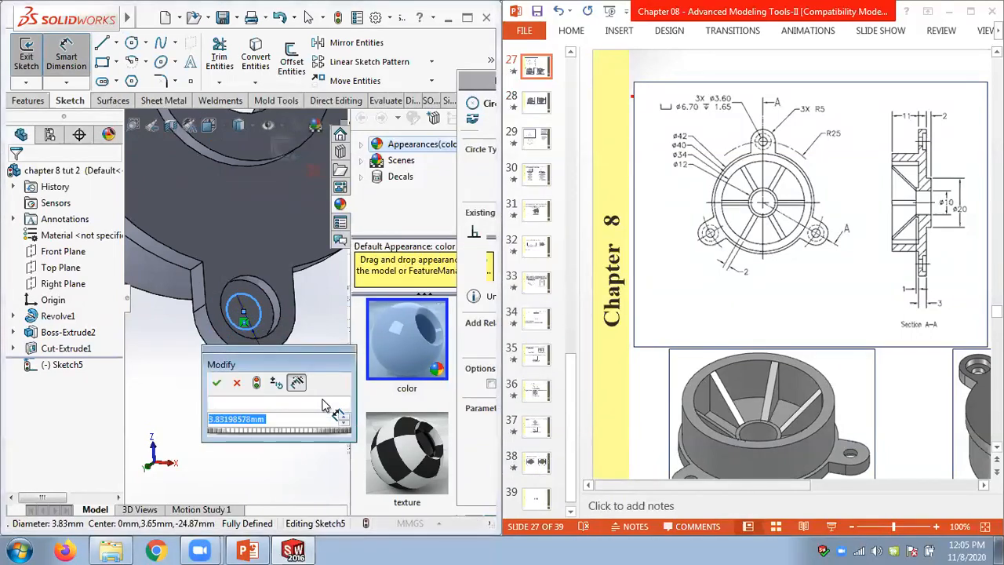
text(3.6)
key(Return)
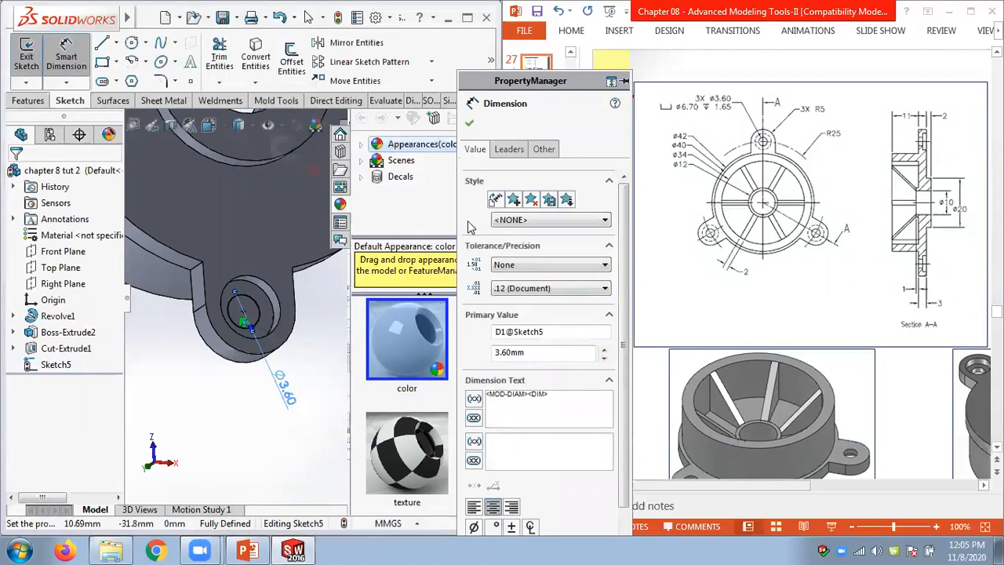
click(469, 123)
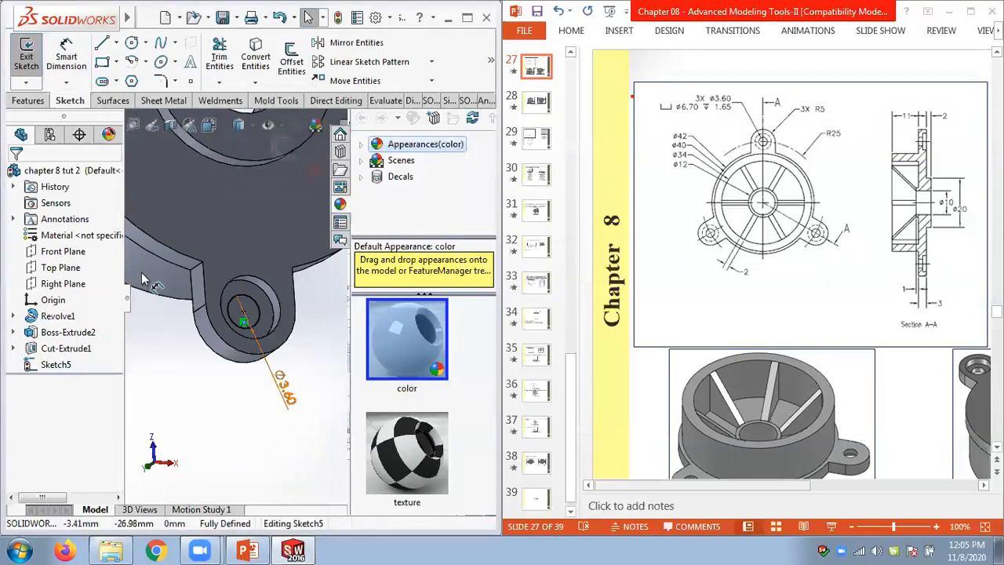
- Extrude-cut the 3.6 mm circle through the rest of the tab with the Up To Next end condition
click(28, 102)
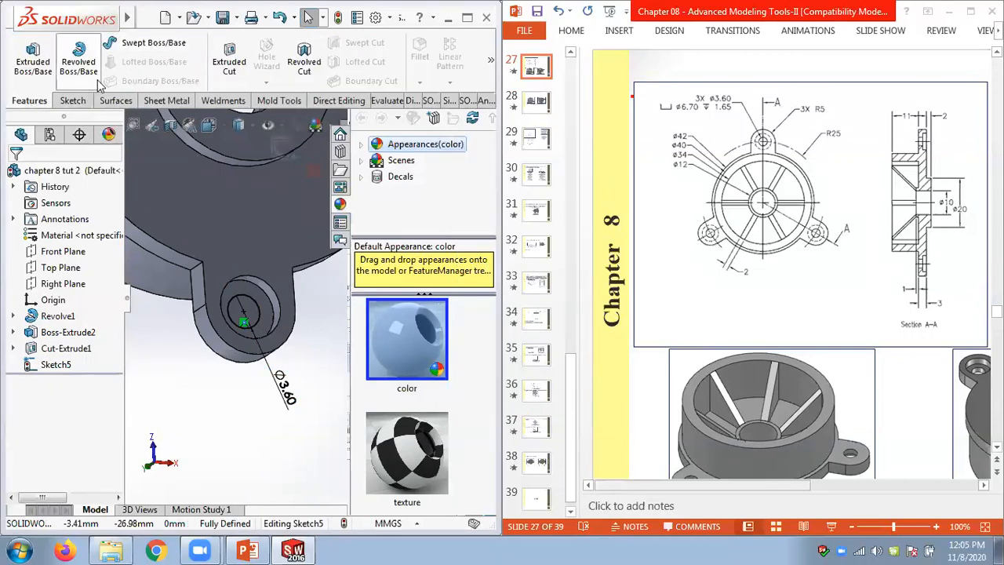
click(229, 61)
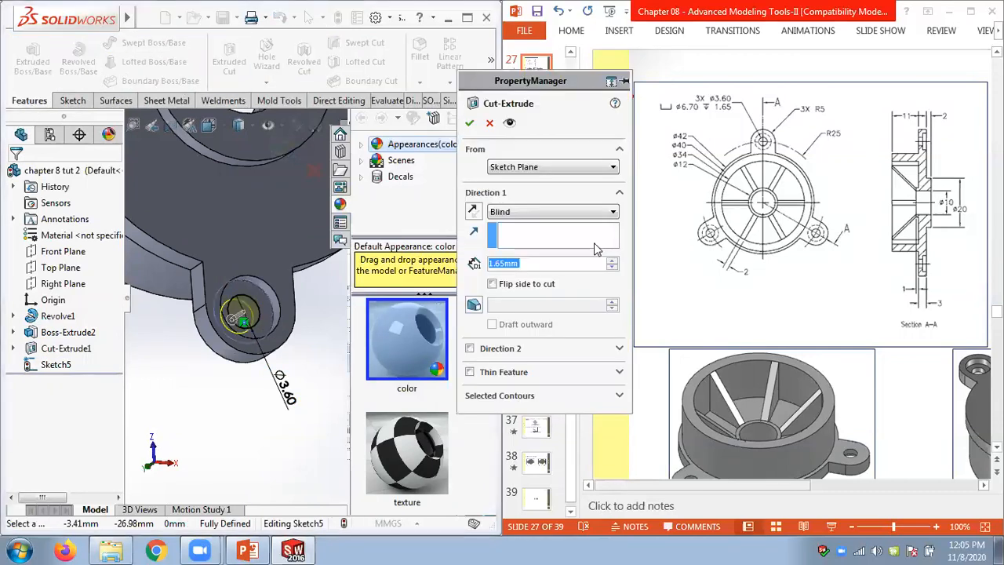
click(538, 212)
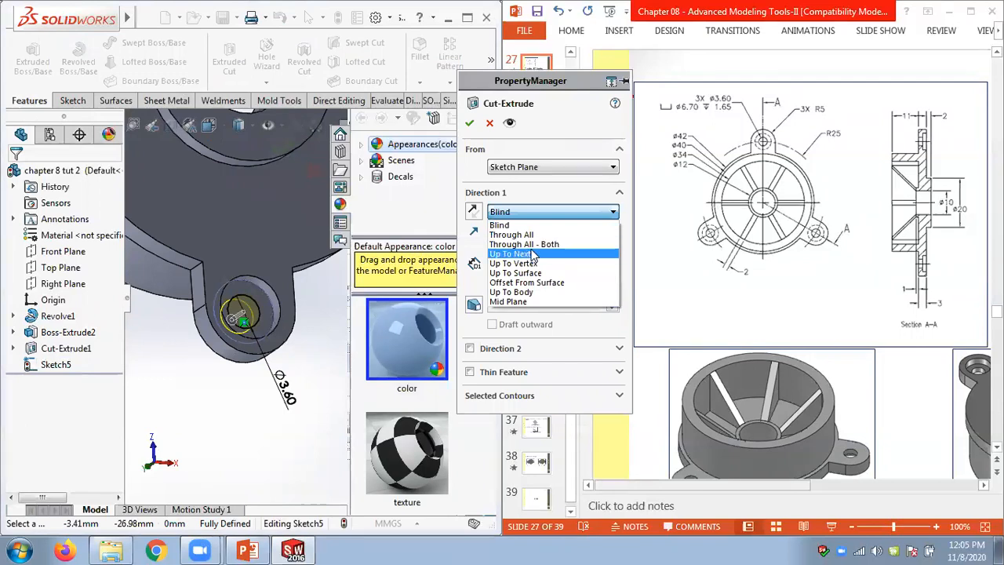
click(518, 242)
click(469, 122)
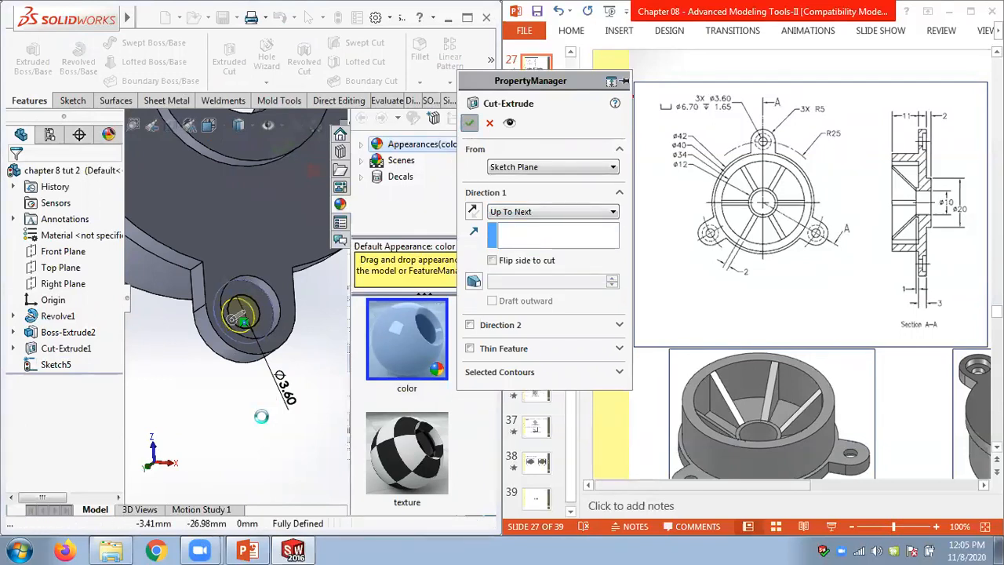
mouse_move(272, 408)
middle_down()
mouse_move(260, 408)
mouse_move(275, 404)
middle_up()
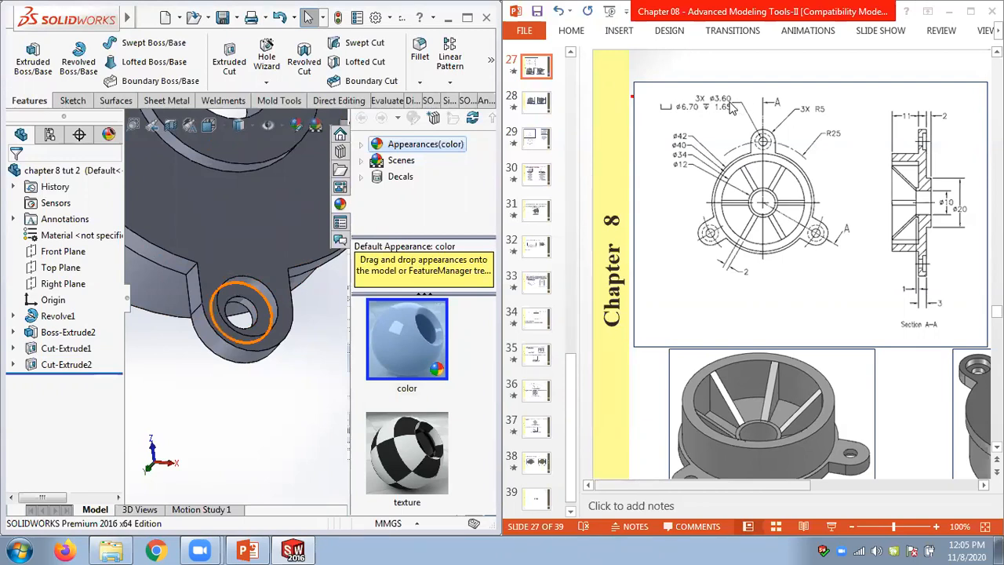
- Save the part with the completed counterbored tab hole
key(f)
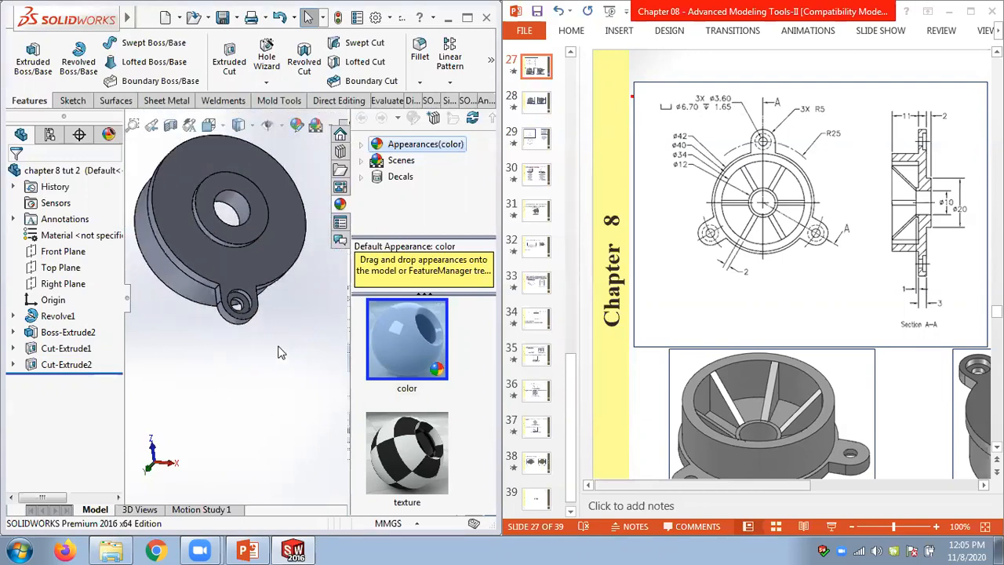
middle_drag(278, 347, 255, 351)
click(222, 17)
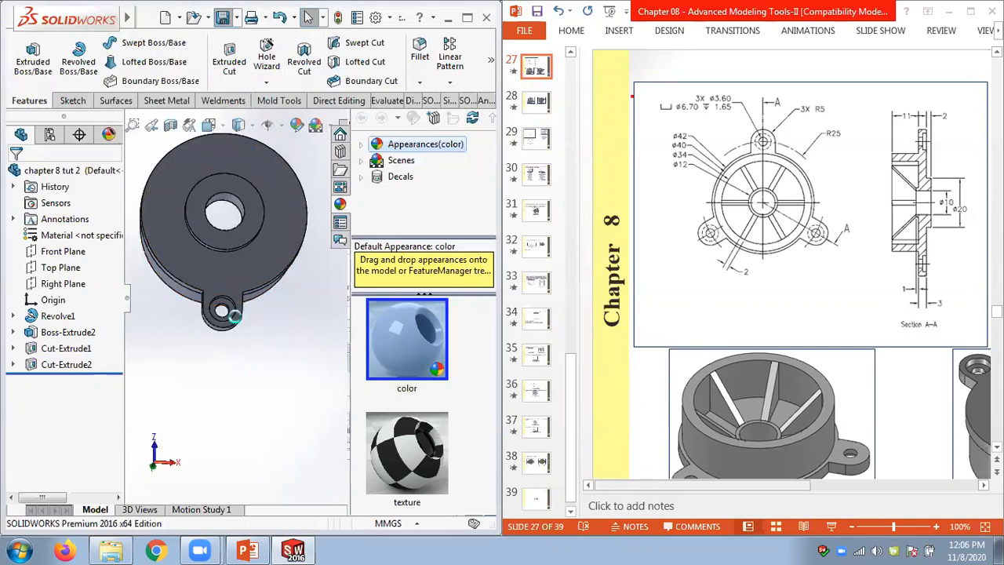
- Start a Circular Pattern and use the central bore's cylindrical face as its axis
scroll(259, 358, up, 2)
middle_drag(262, 359, 284, 295)
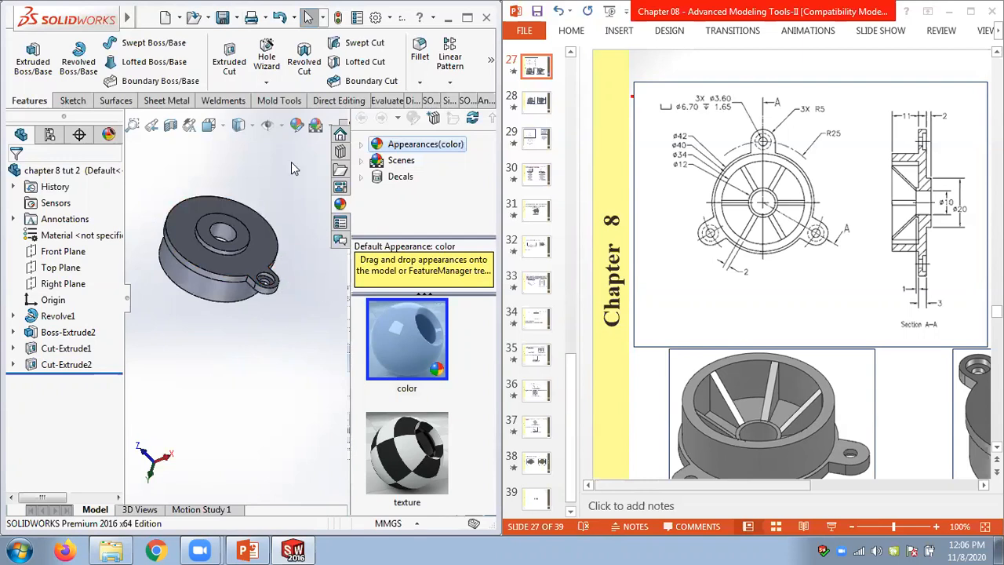
click(450, 82)
click(463, 120)
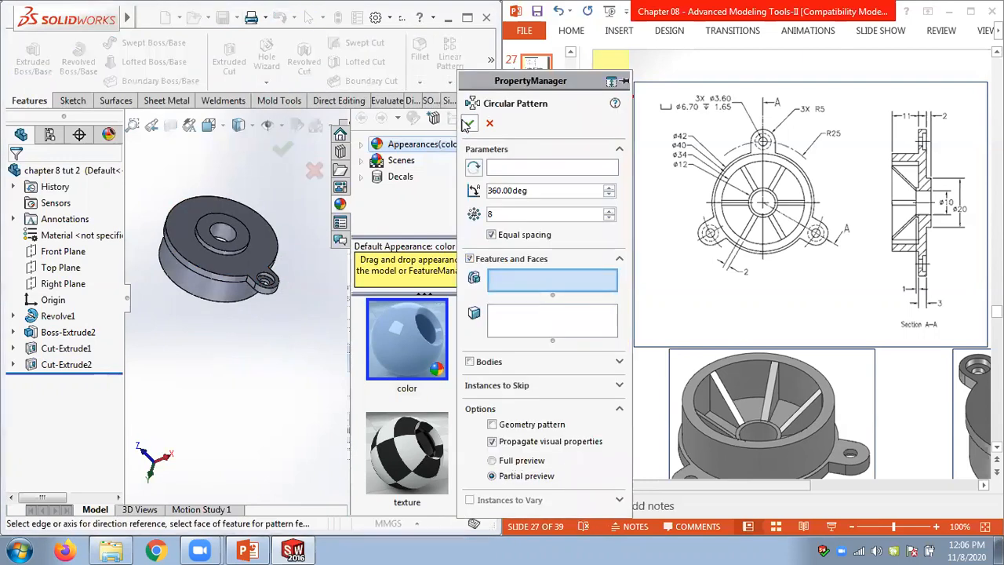
scroll(251, 239, down, 3)
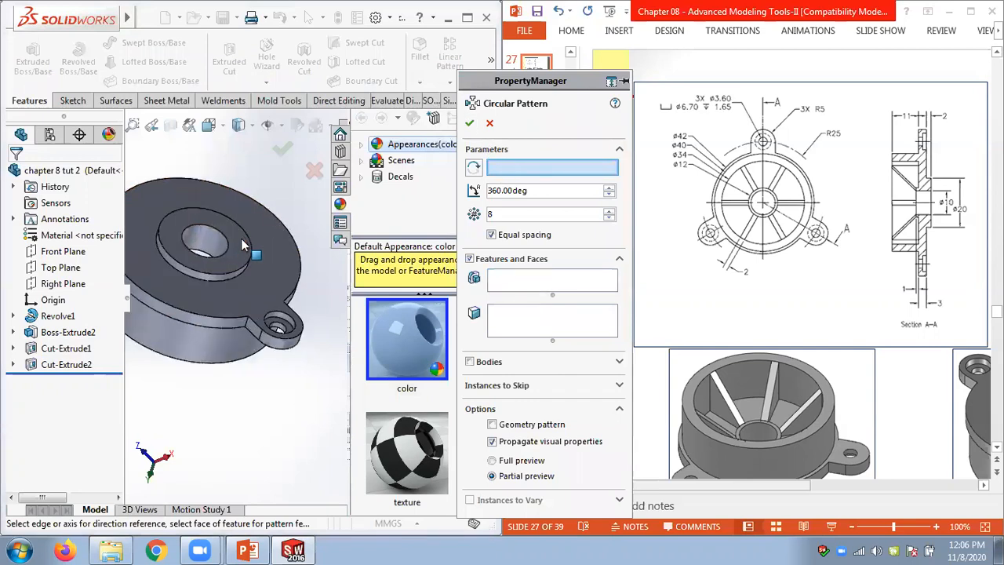
click(208, 240)
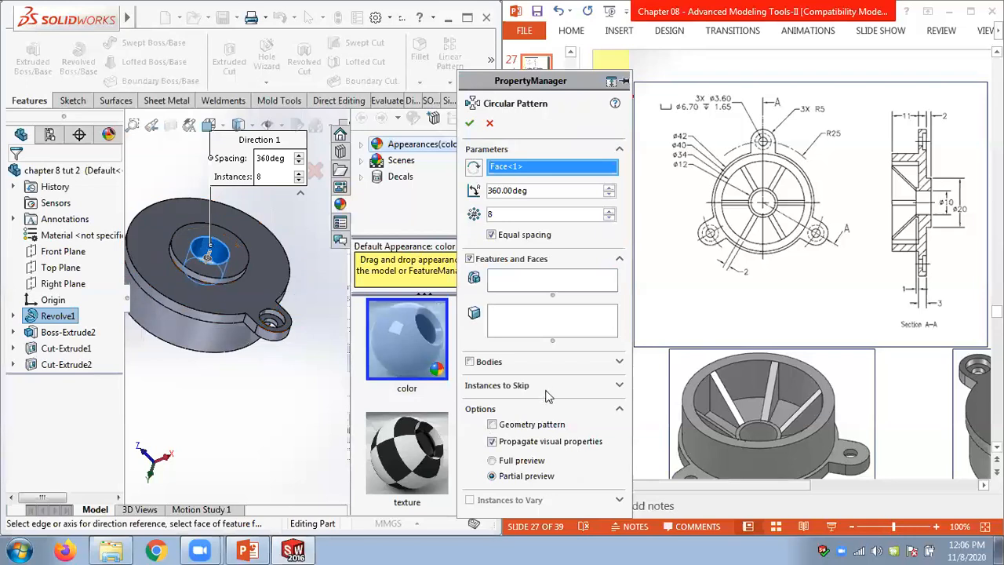
- Pattern the tab extrusion and both hole cuts as 3 equally spaced instances over 360 degrees
click(518, 287)
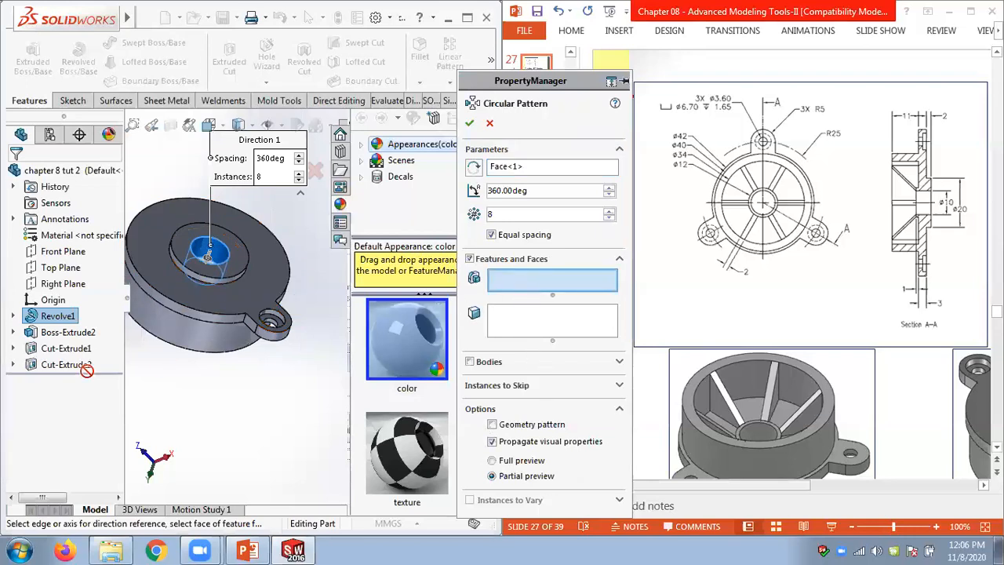
click(60, 332)
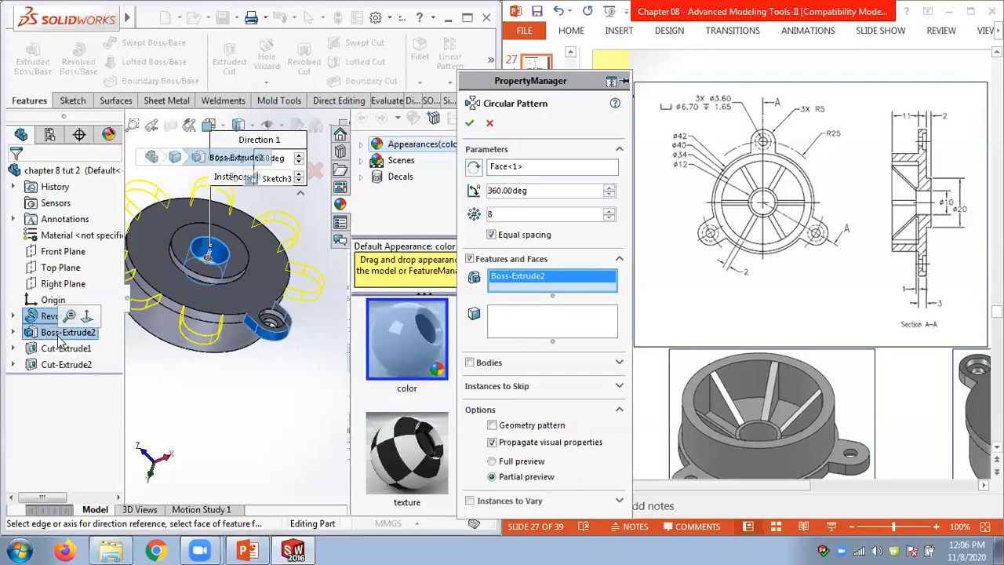
click(54, 348)
click(61, 365)
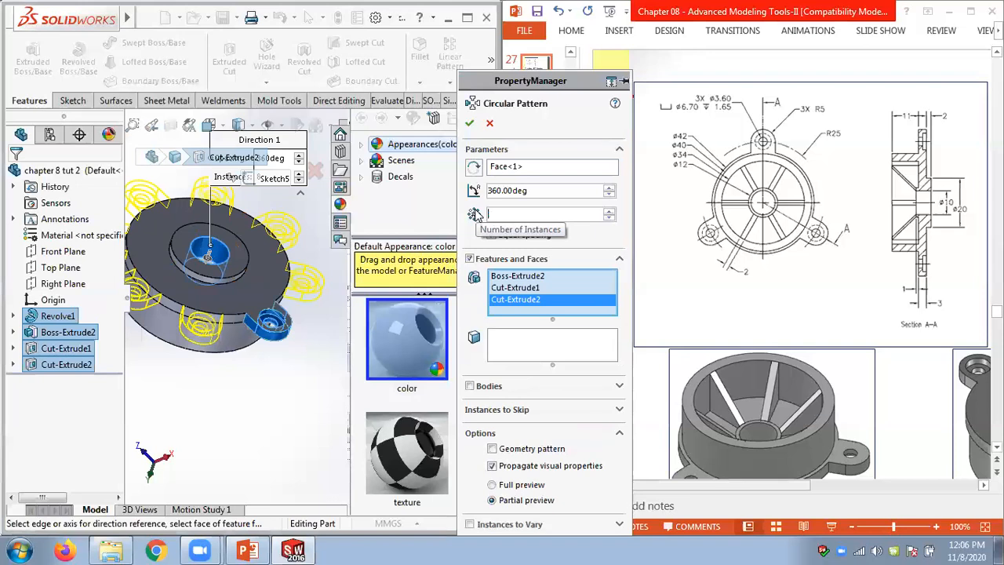
text(3)
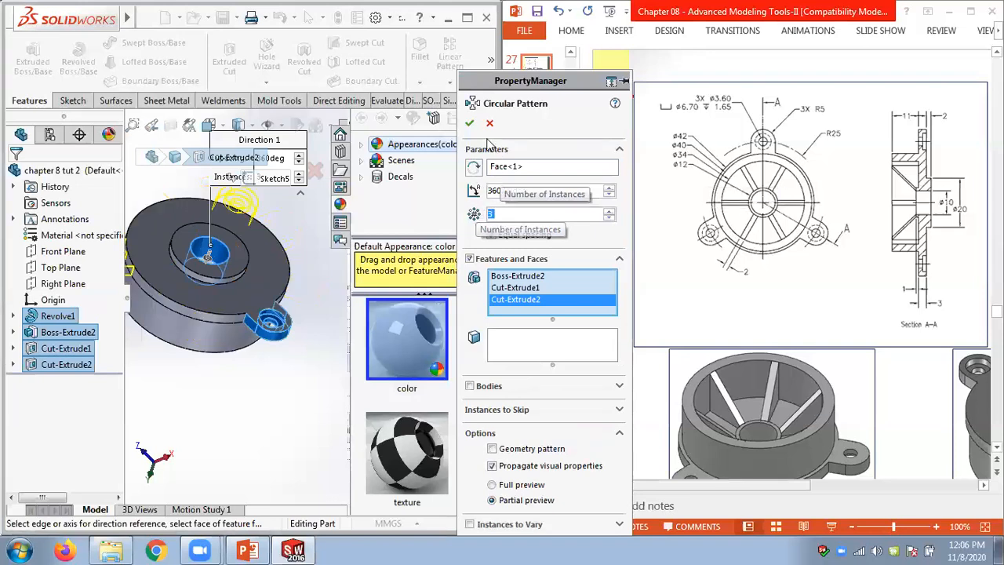
click(469, 123)
mouse_move(313, 369)
middle_down()
mouse_move(280, 337)
mouse_move(294, 338)
mouse_move(295, 364)
middle_up()
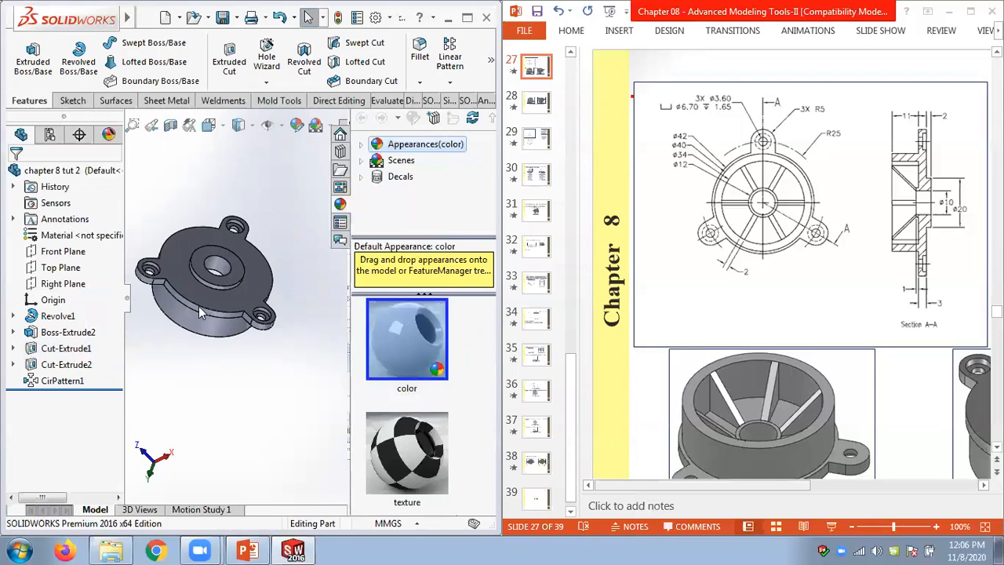
click(146, 17)
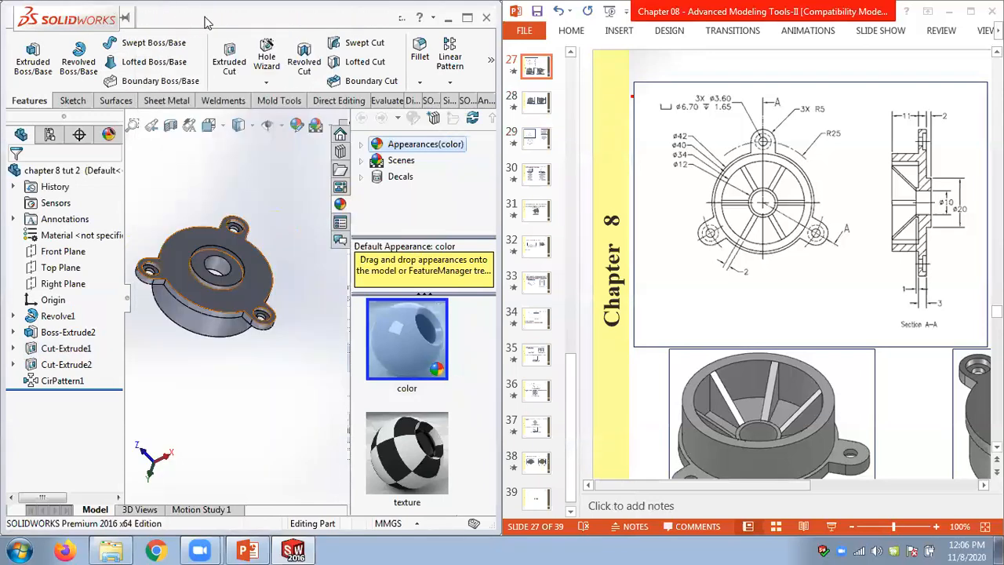
mouse_move(71, 20)
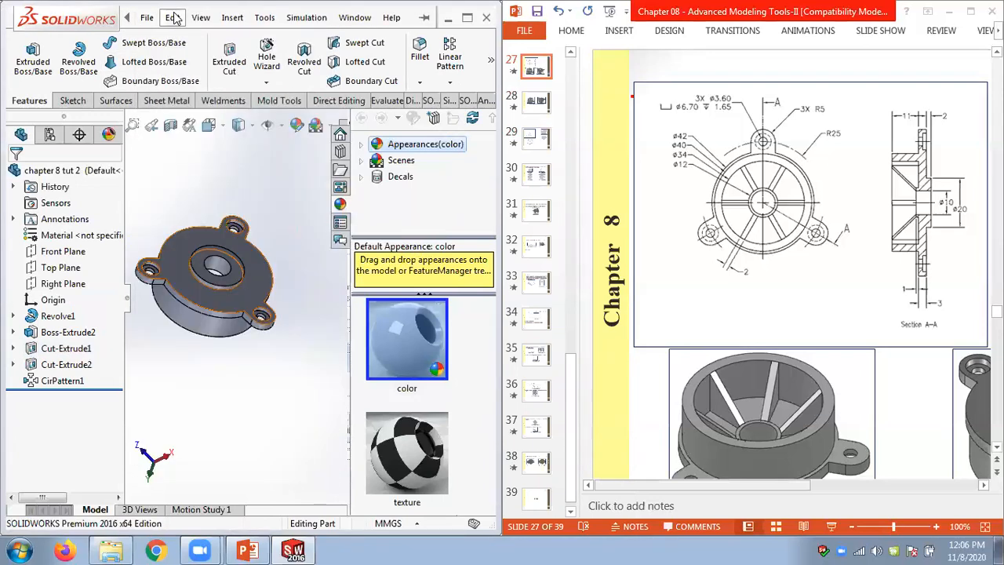
- Save the part with the completed circular pattern of the tabs and holes
click(172, 17)
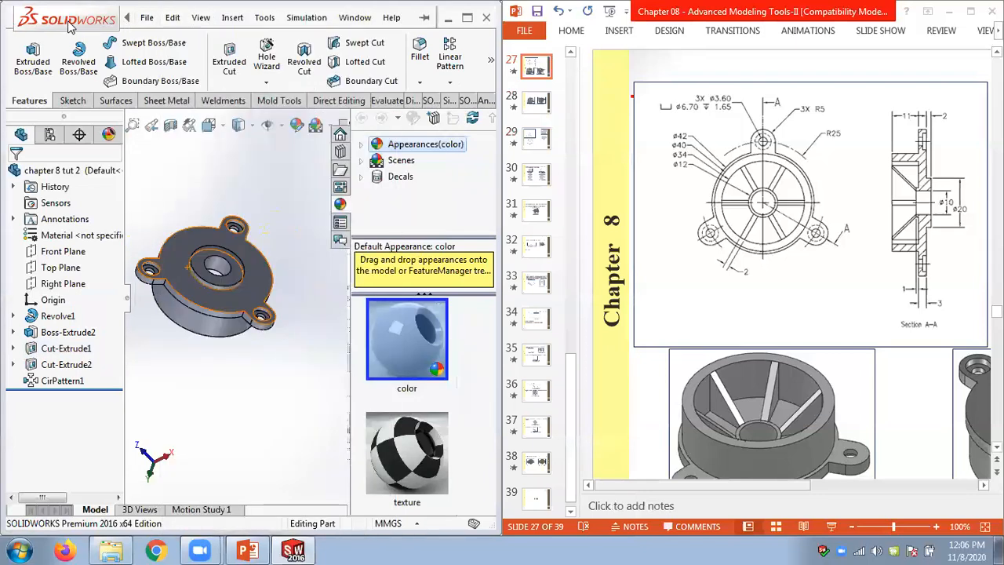
click(147, 17)
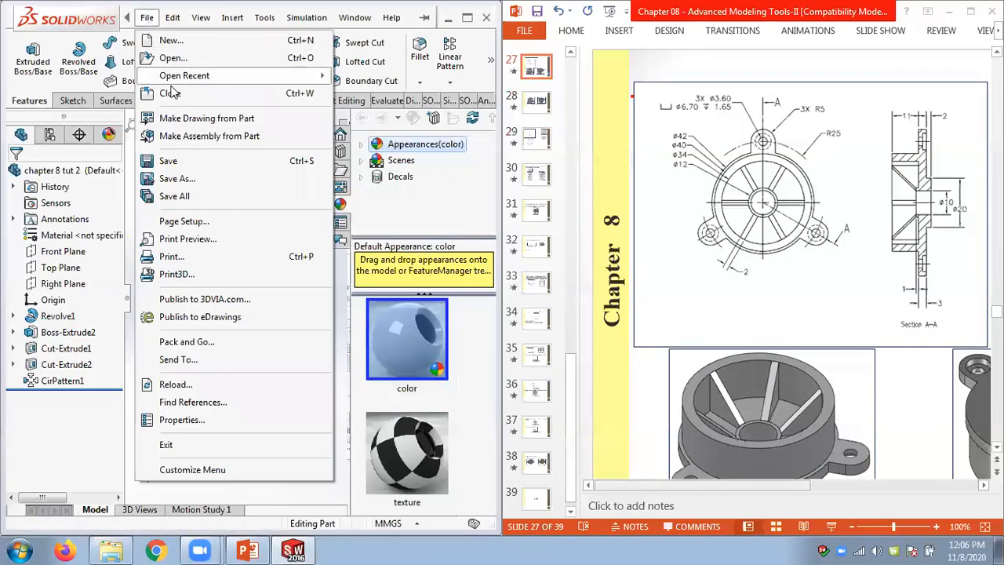
click(169, 161)
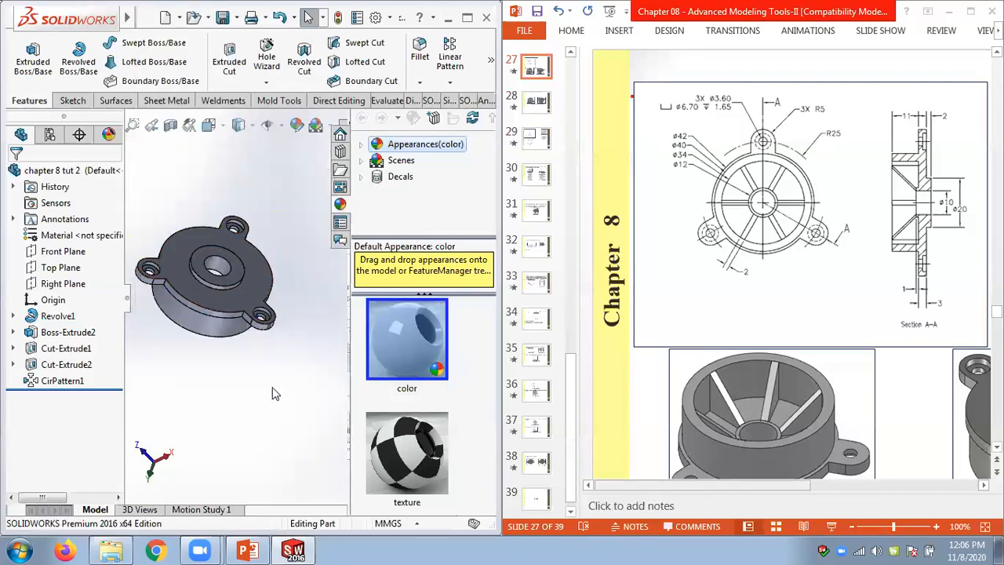
mouse_move(255, 549)
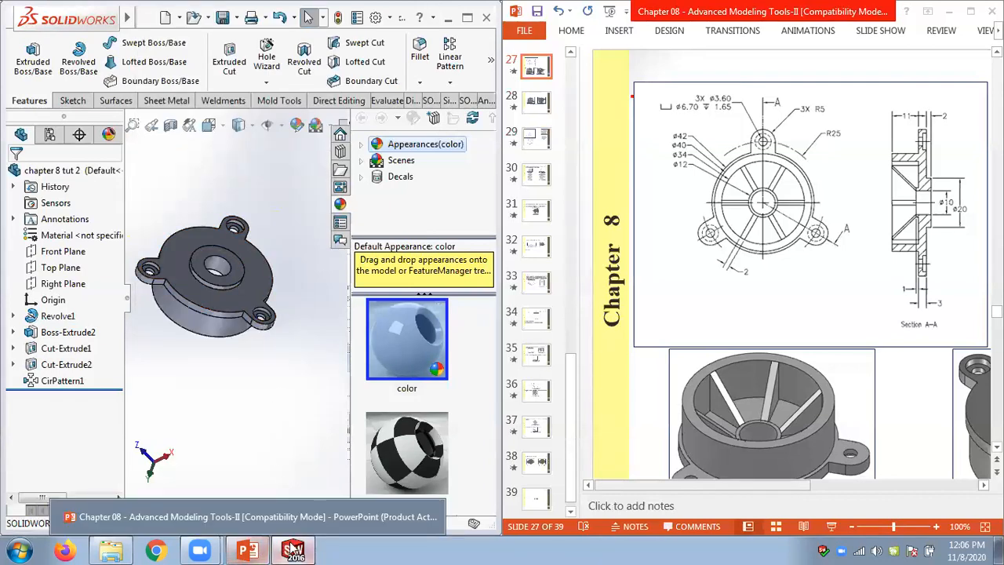
mouse_move(292, 549)
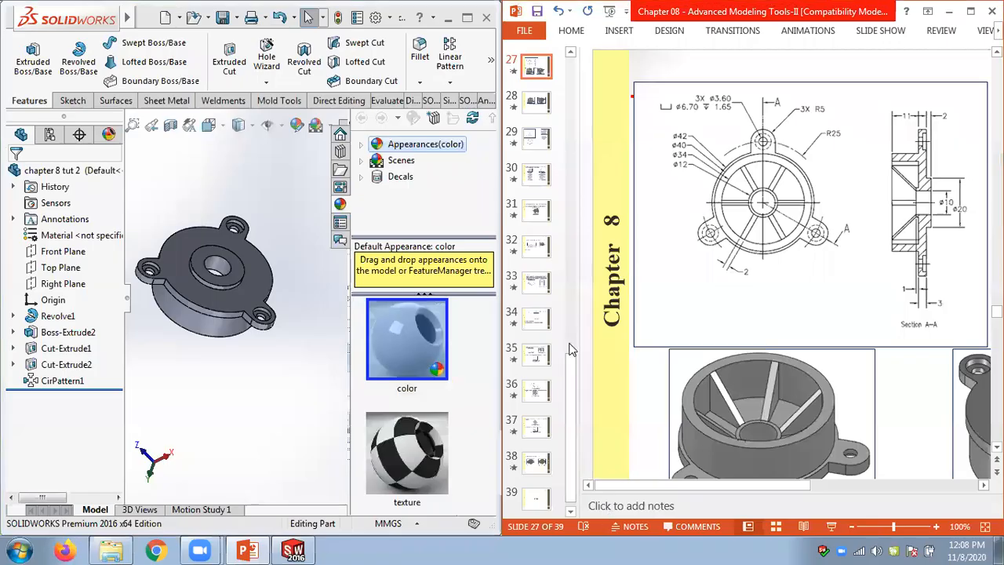
click(303, 381)
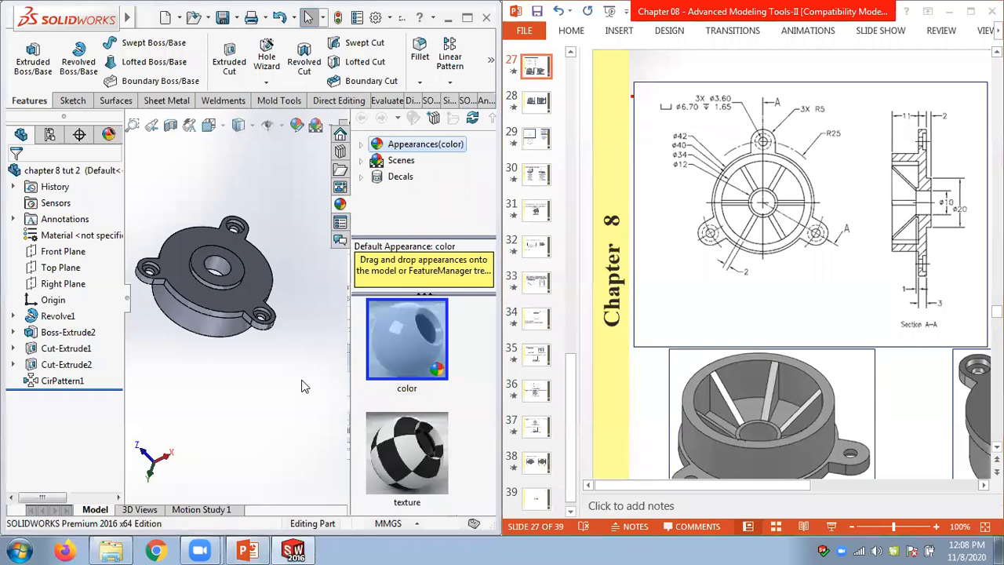
click(737, 295)
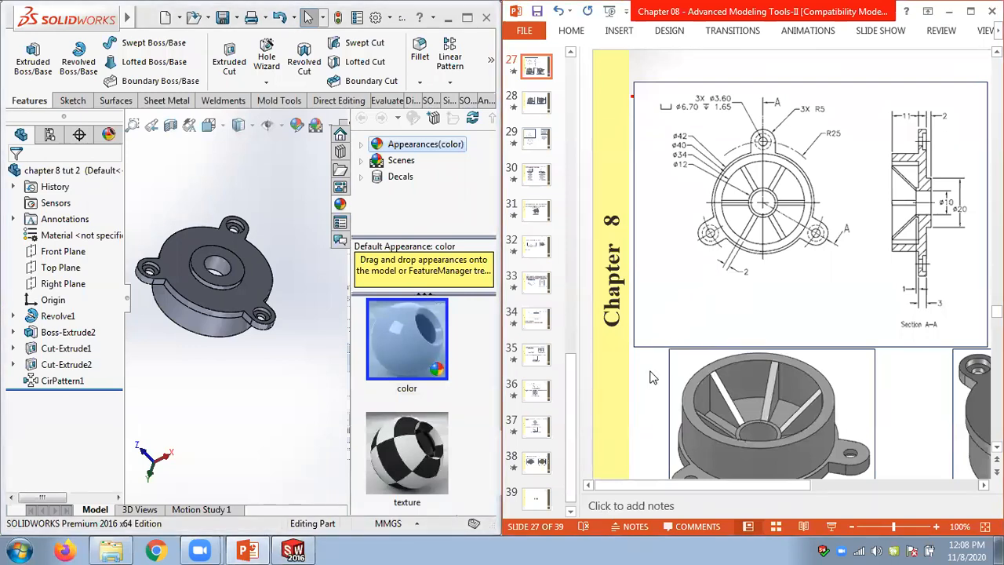
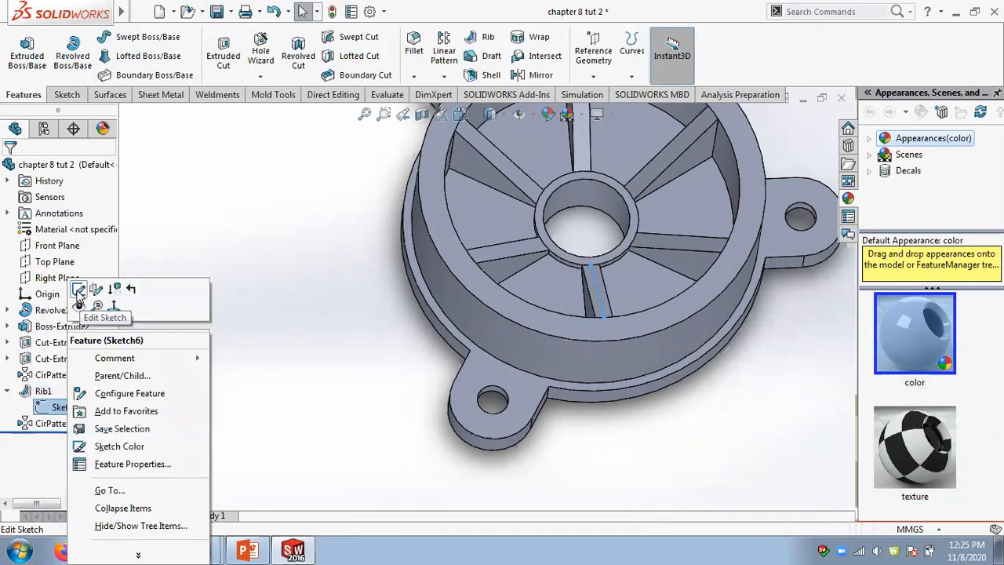
- Rename the Boss-Extrude2 tab feature as Bracket in its feature properties
click(312, 306)
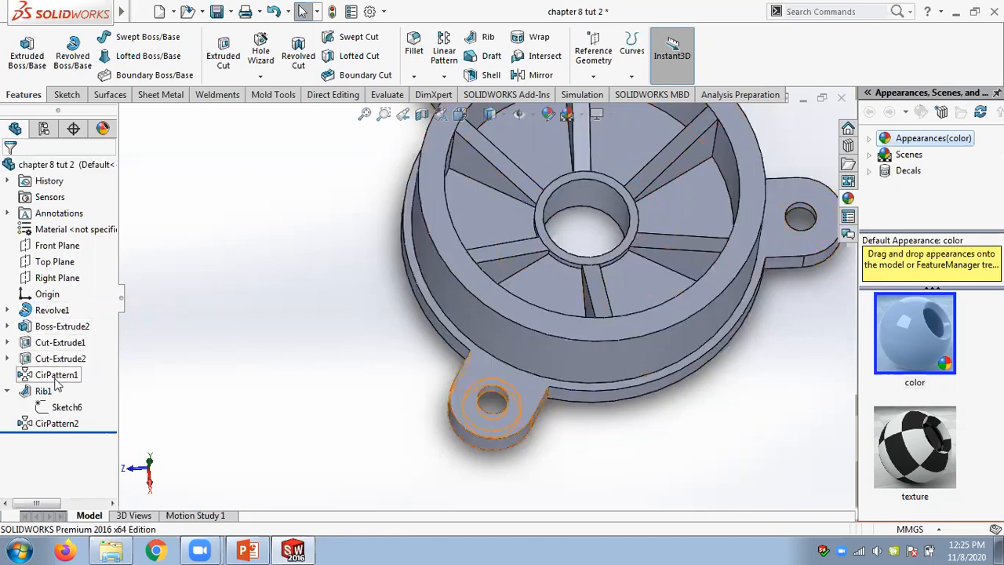
right_click(66, 327)
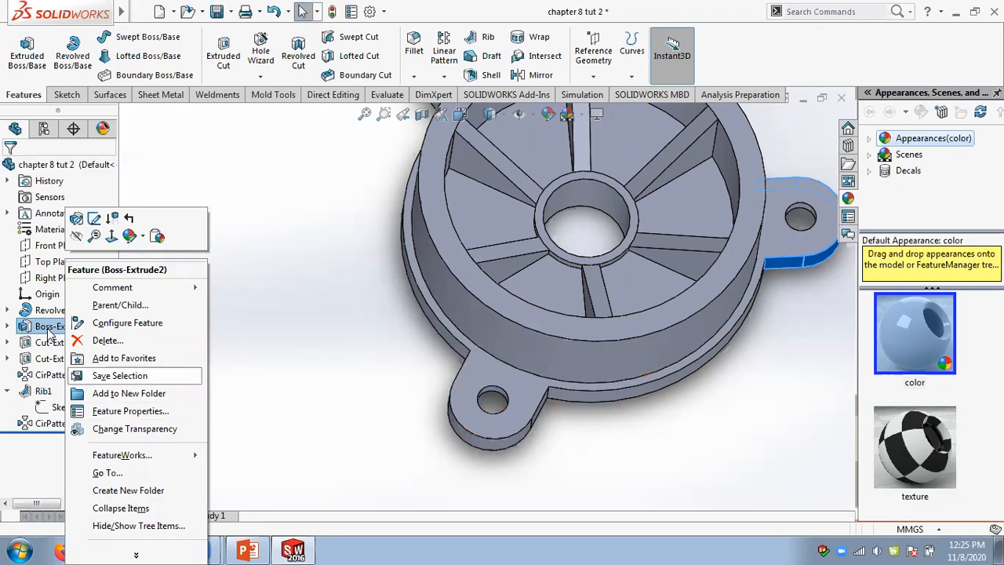
click(249, 327)
right_click(73, 331)
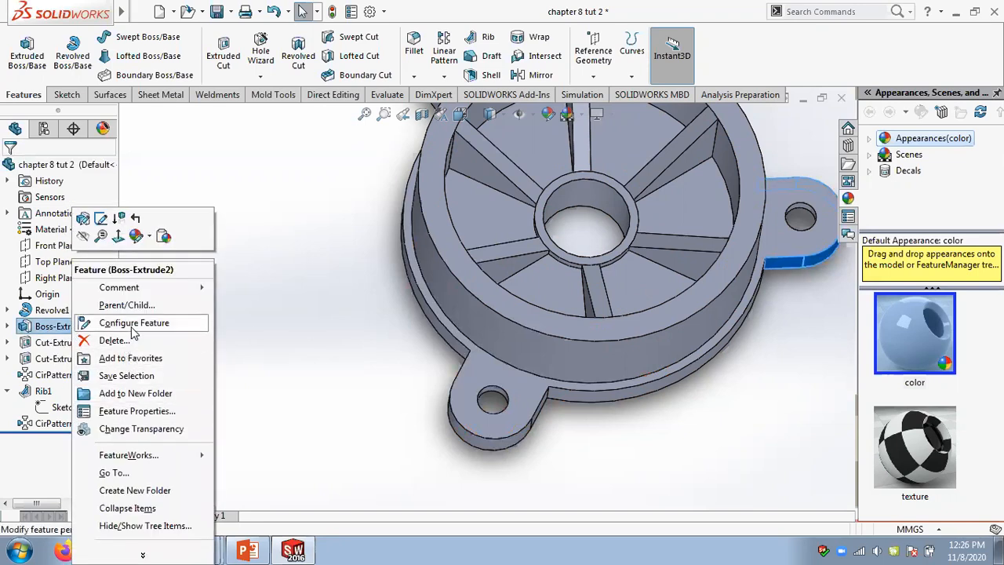
click(134, 411)
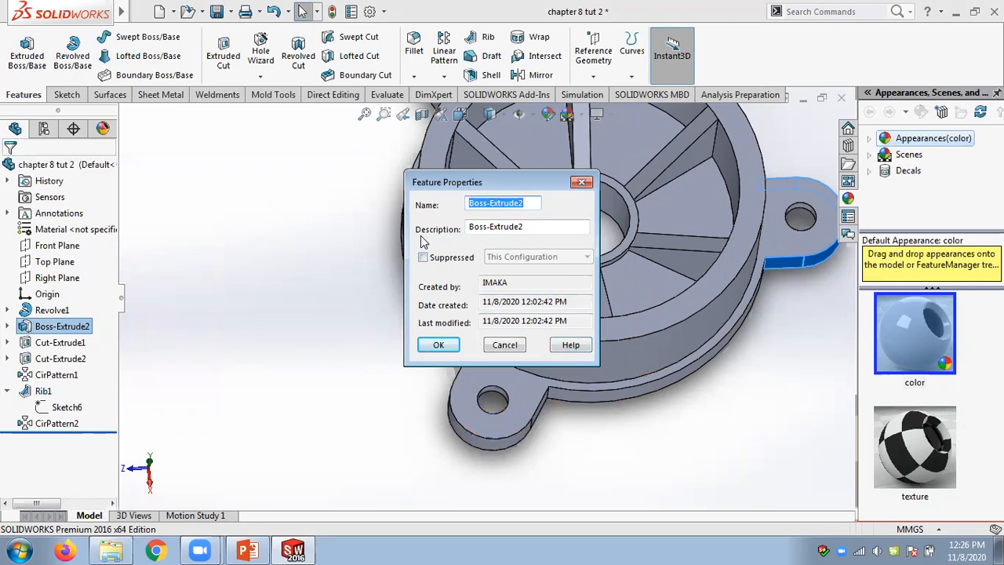
text(Bracket)
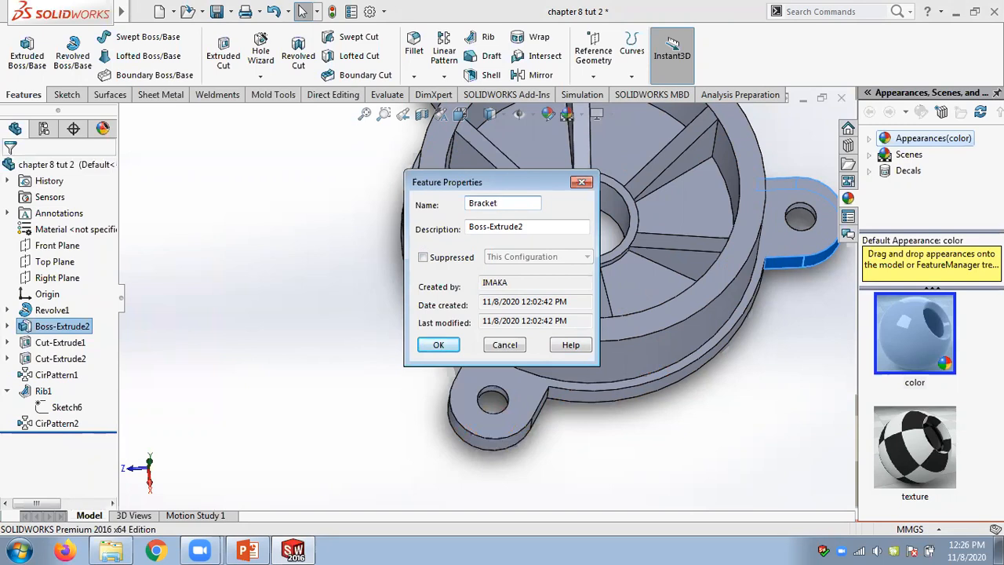
drag(525, 227, 448, 233)
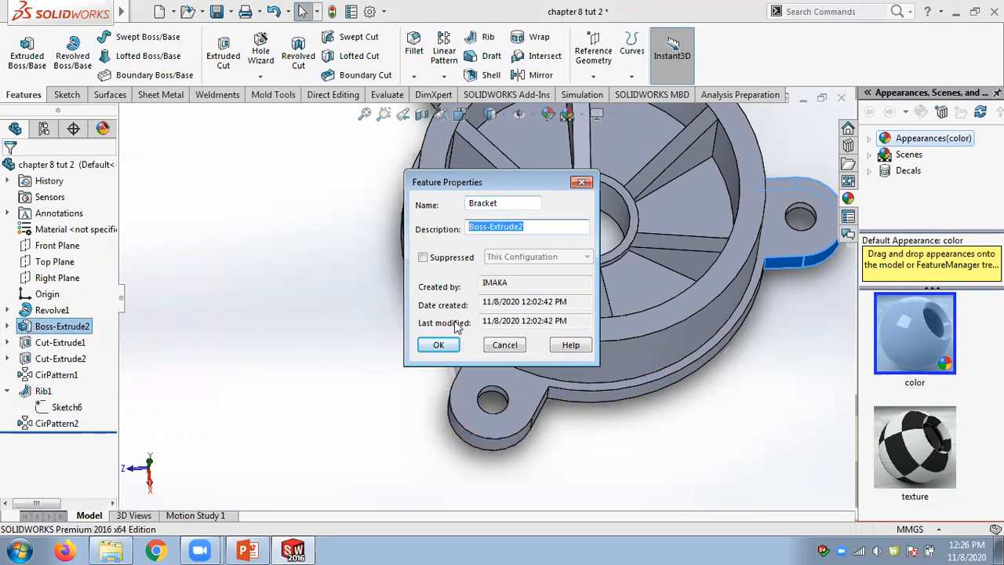
drag(495, 304, 451, 334)
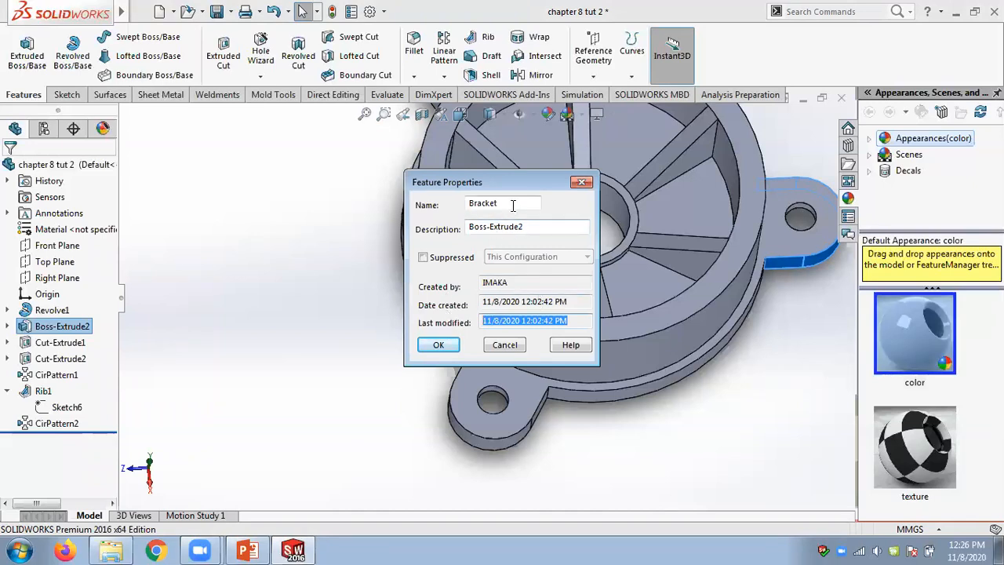
drag(514, 204, 451, 222)
click(438, 347)
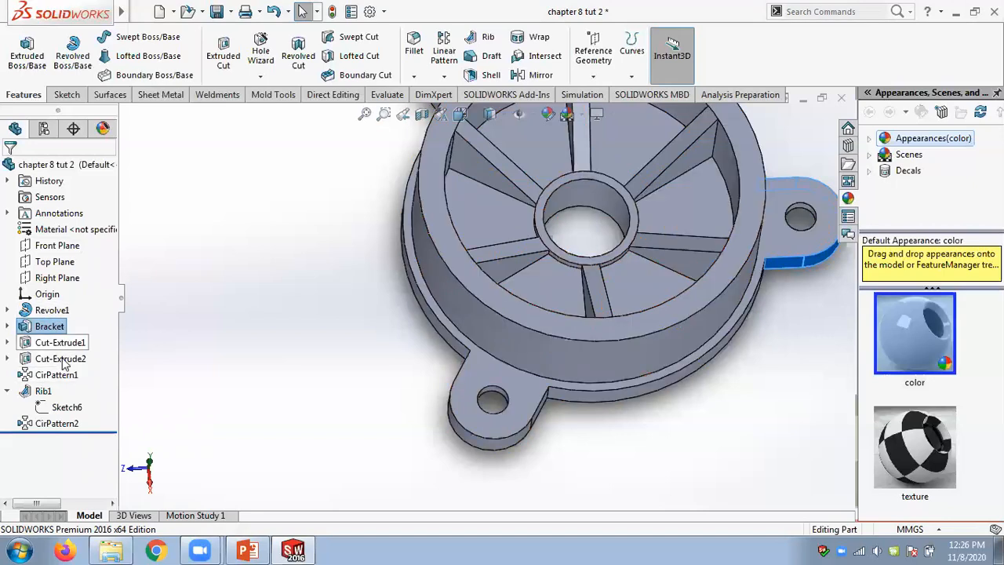
- Collapse Rib1 in the feature tree and suppress the Bracket feature together with its dependent features
click(7, 391)
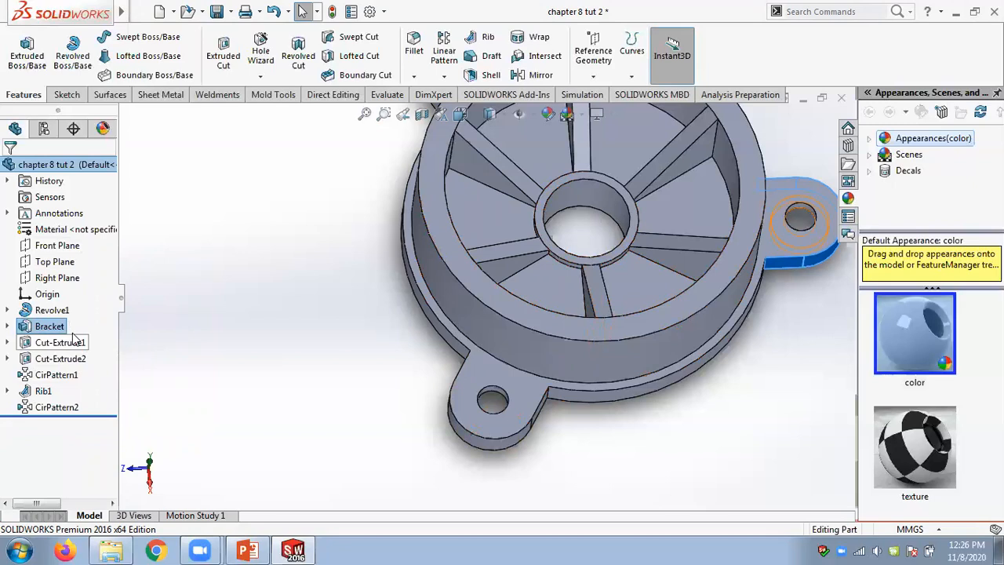
right_click(39, 333)
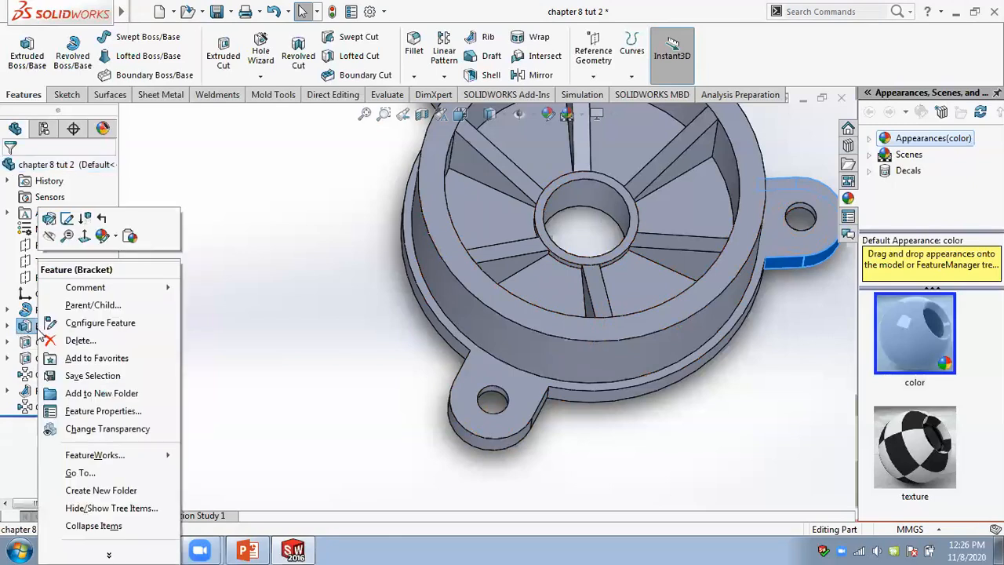
click(83, 220)
scroll(373, 377, up, 2)
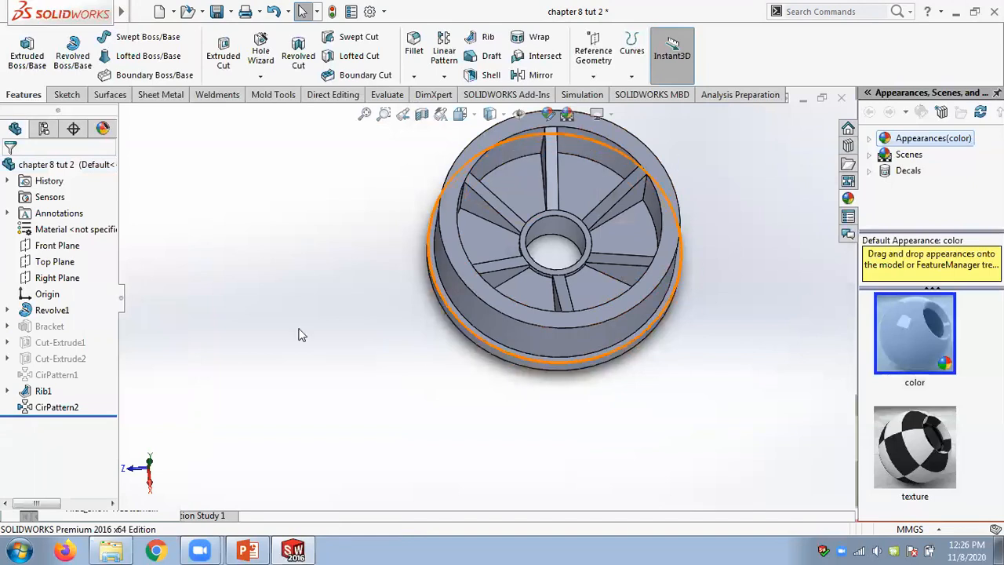
- Unsuppress Bracket, Cut-Extrude1, Cut-Extrude2 and CirPattern1 one after another
right_click(52, 327)
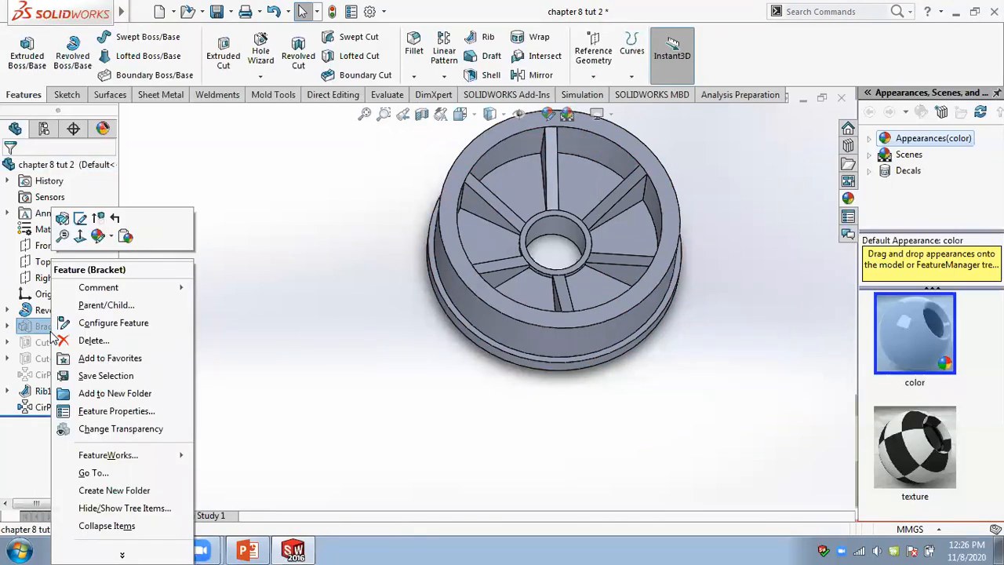
click(97, 218)
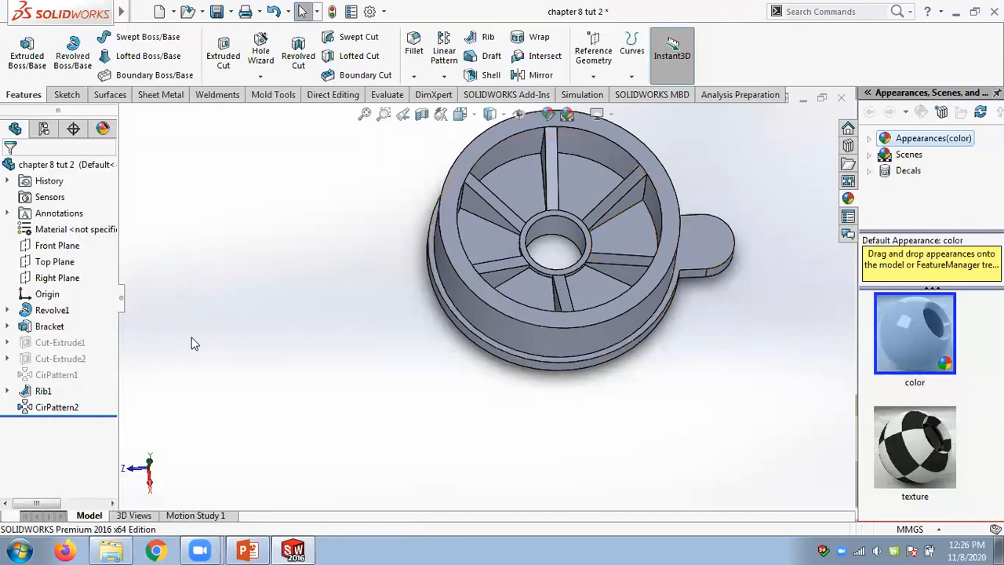
right_click(55, 342)
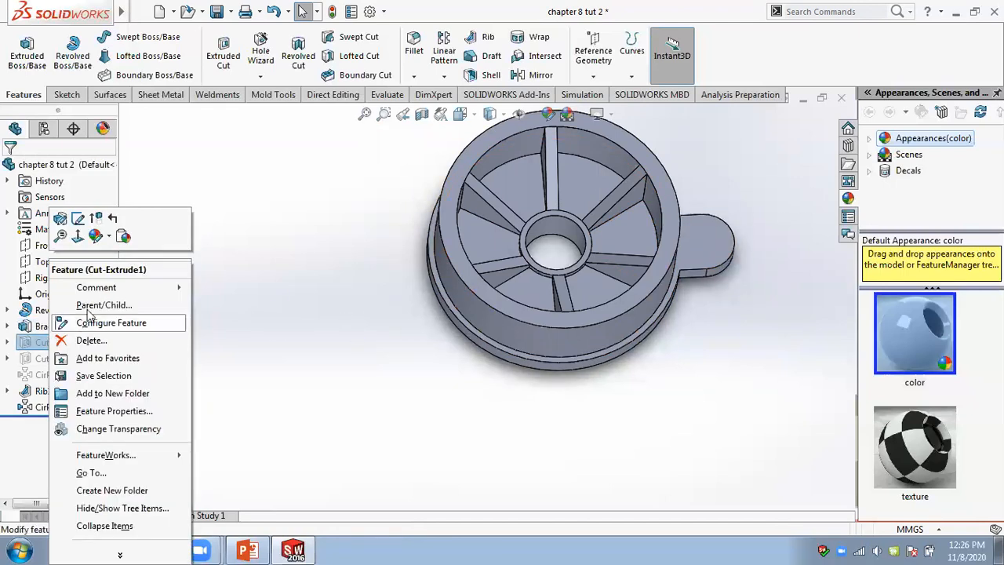
click(96, 219)
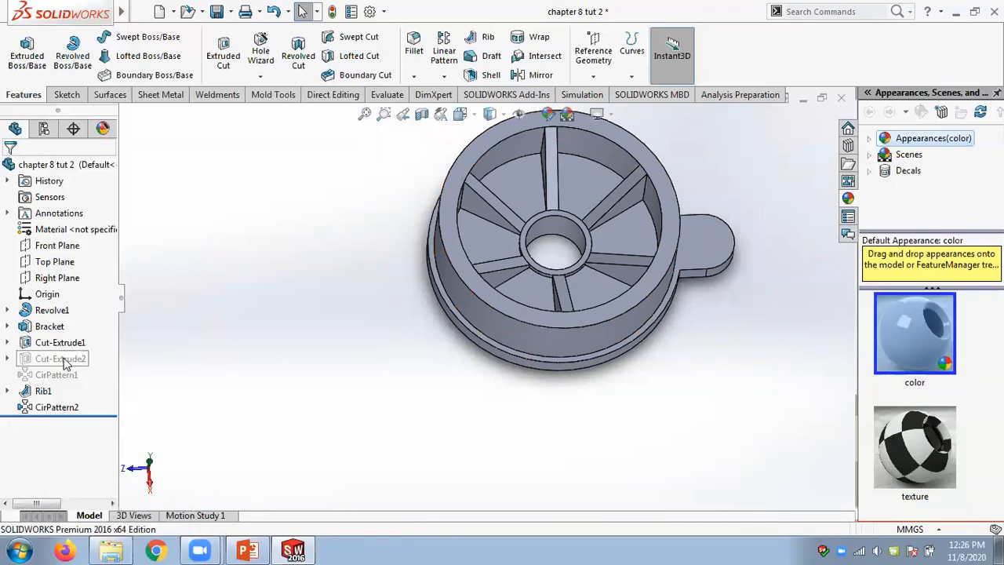
right_click(65, 360)
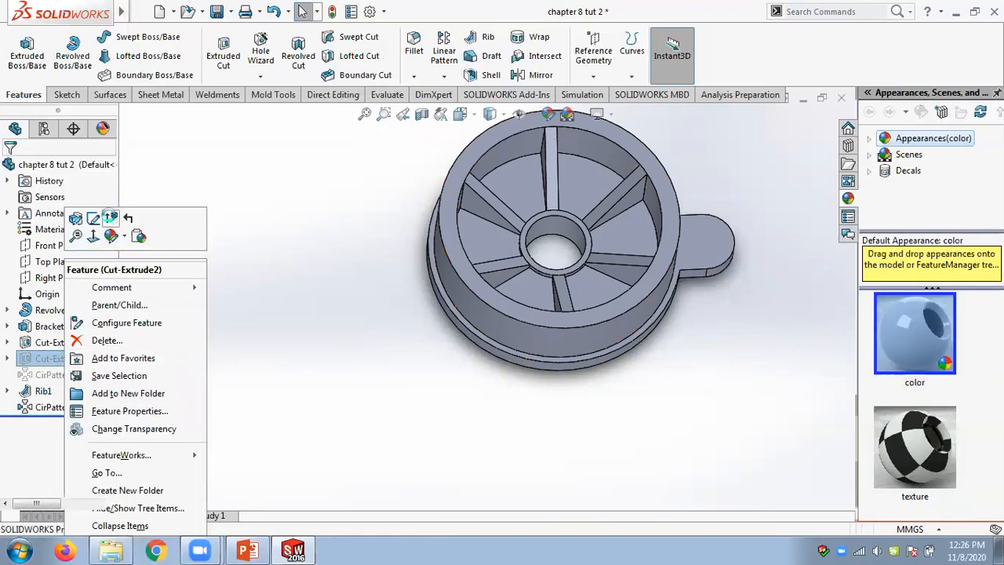
click(132, 240)
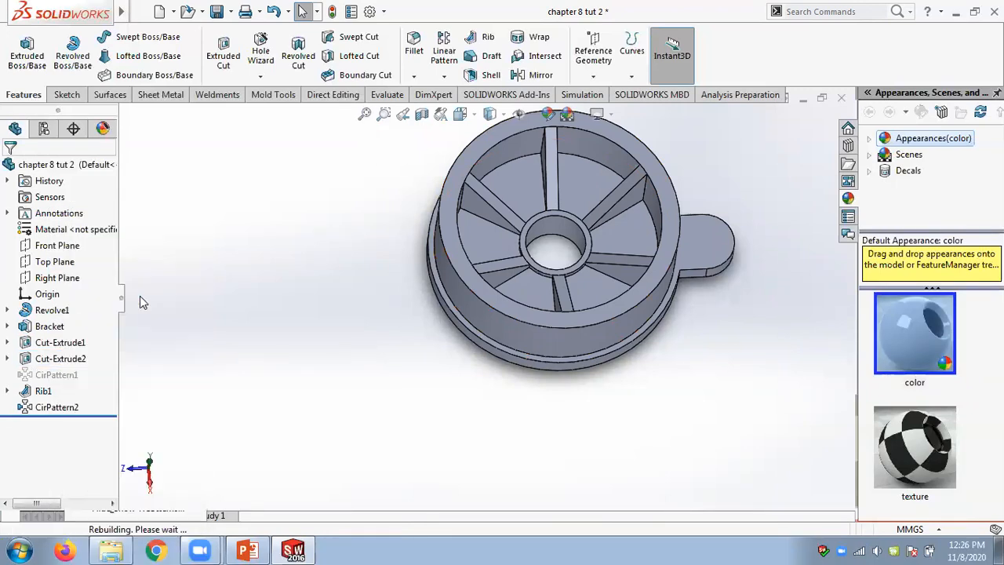
right_click(49, 376)
click(93, 218)
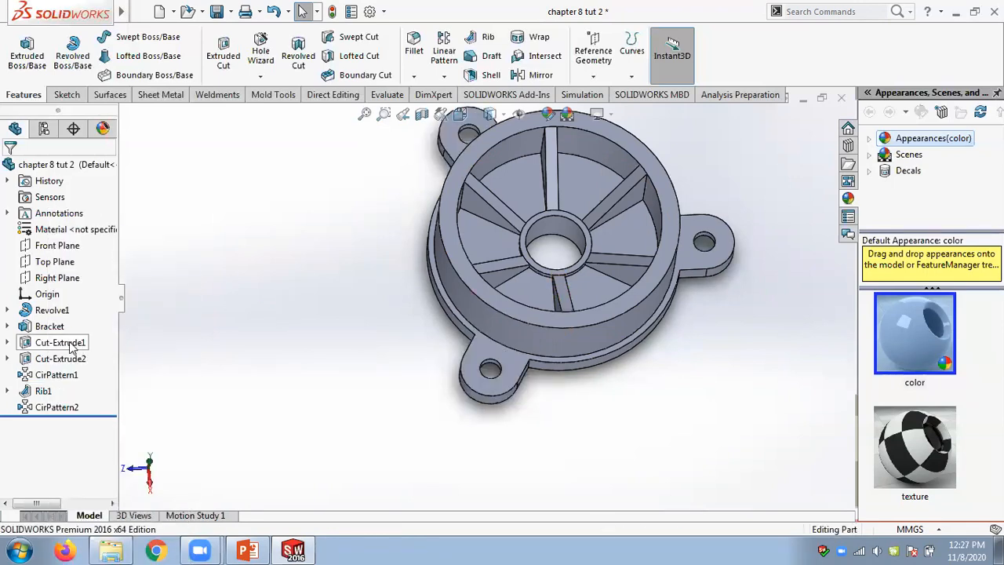
- Delete the Bracket feature with its child features, and undo the deletion
right_click(73, 346)
right_click(49, 327)
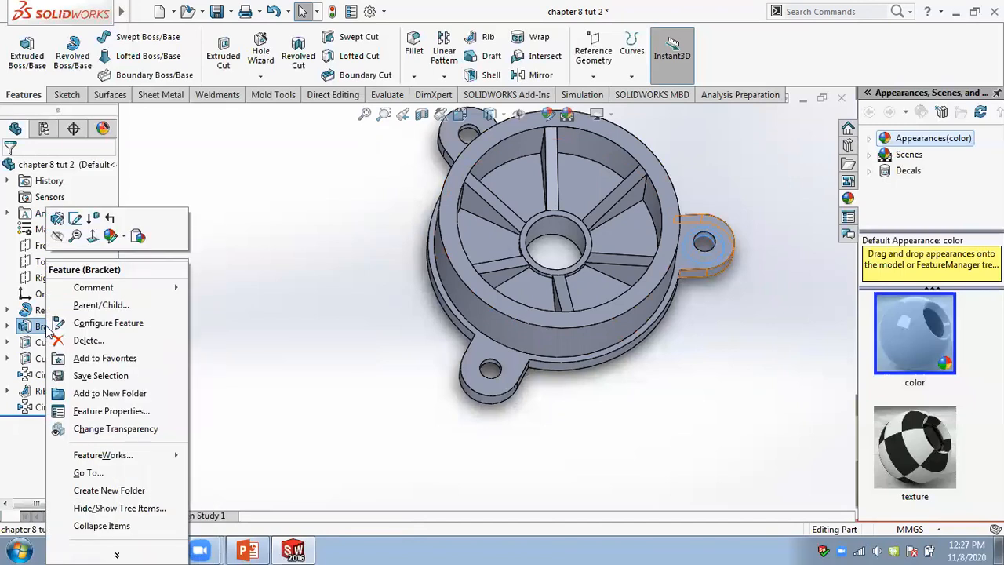
click(80, 340)
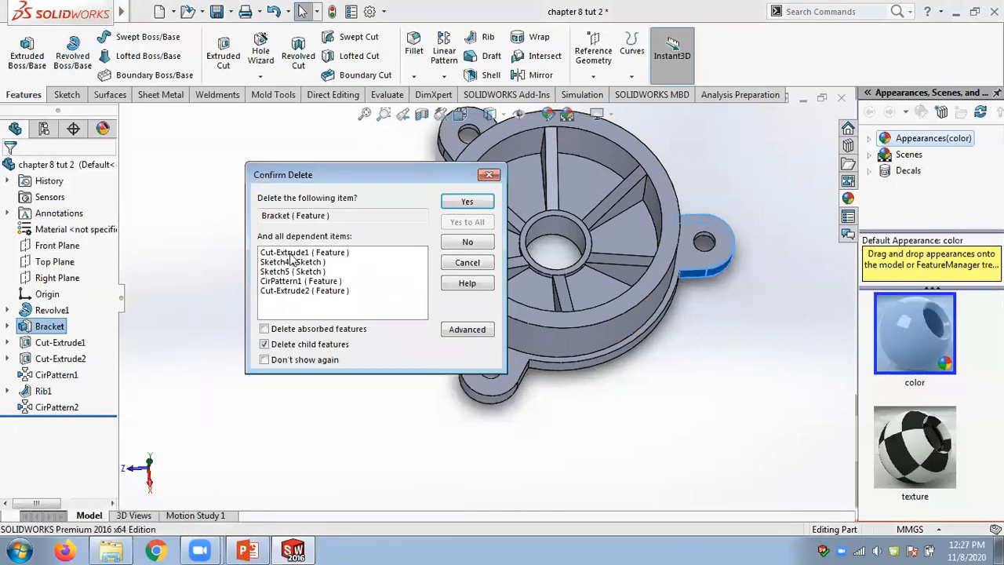
click(475, 202)
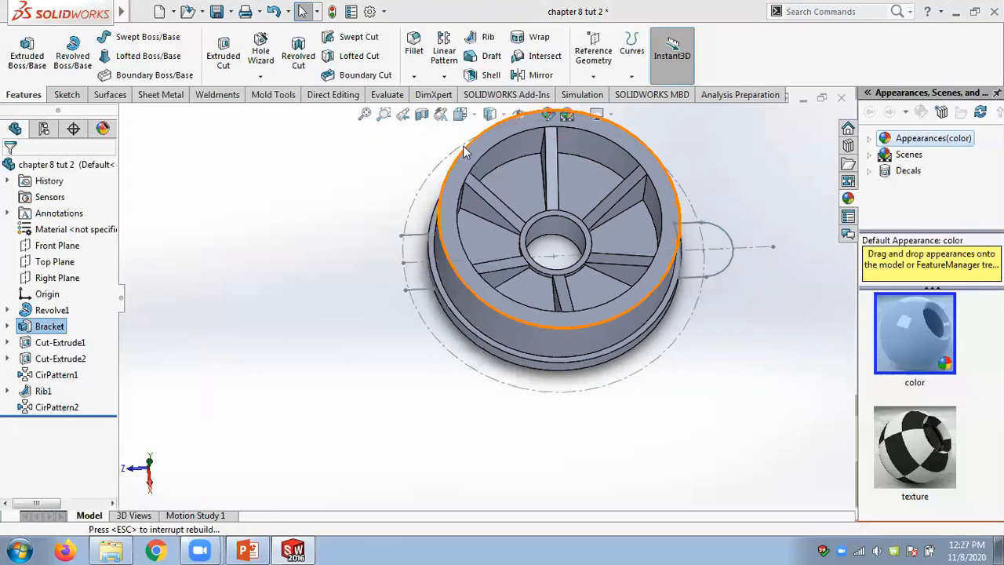
click(274, 11)
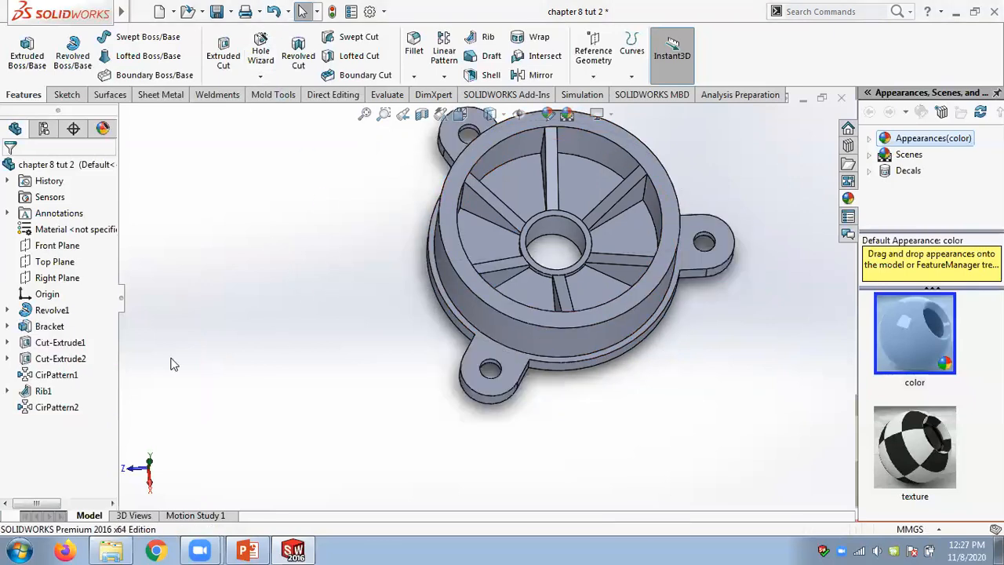
- Delete Rib1 together with its dependent circular pattern, and undo the deletion
click(41, 391)
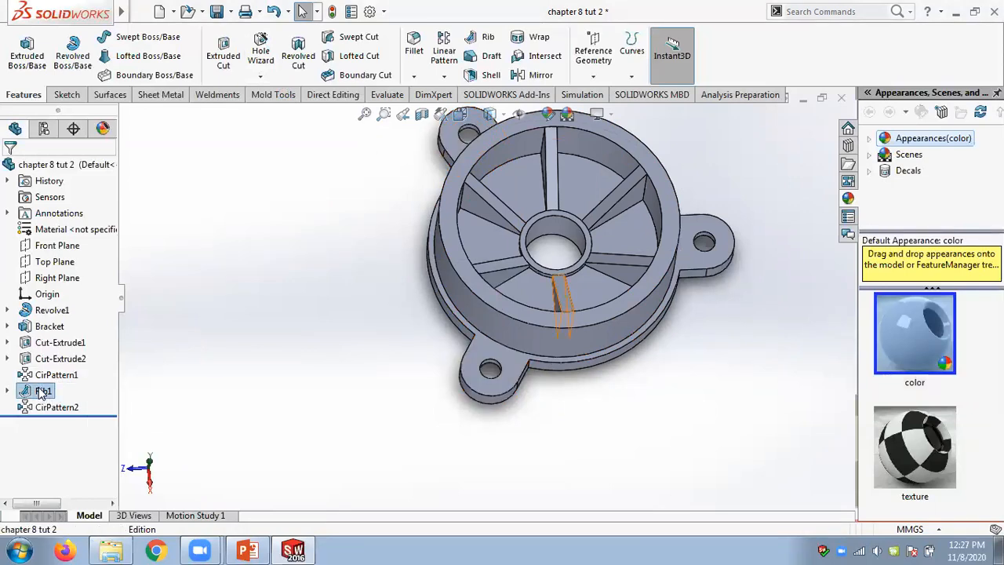
right_click(41, 391)
click(75, 339)
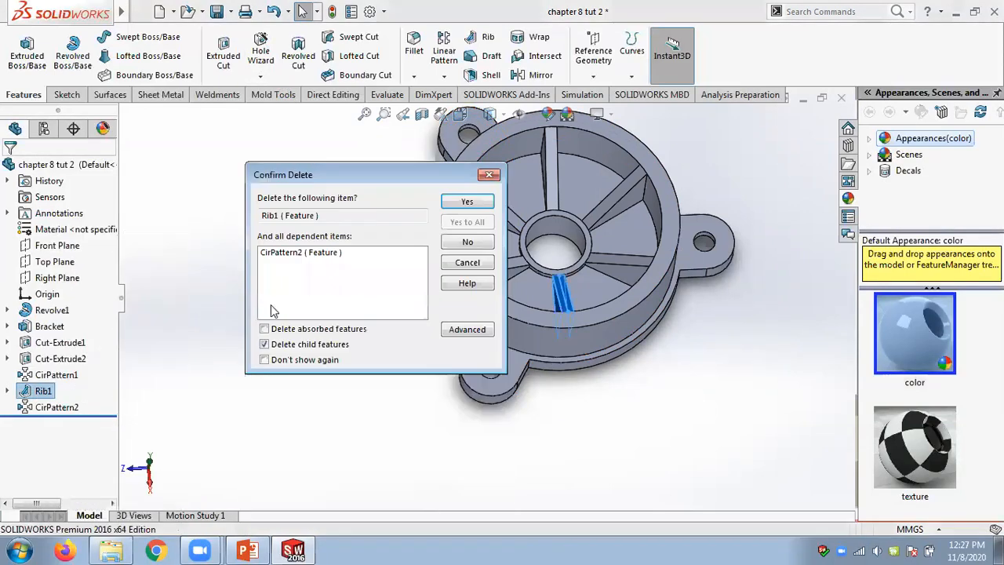
click(467, 201)
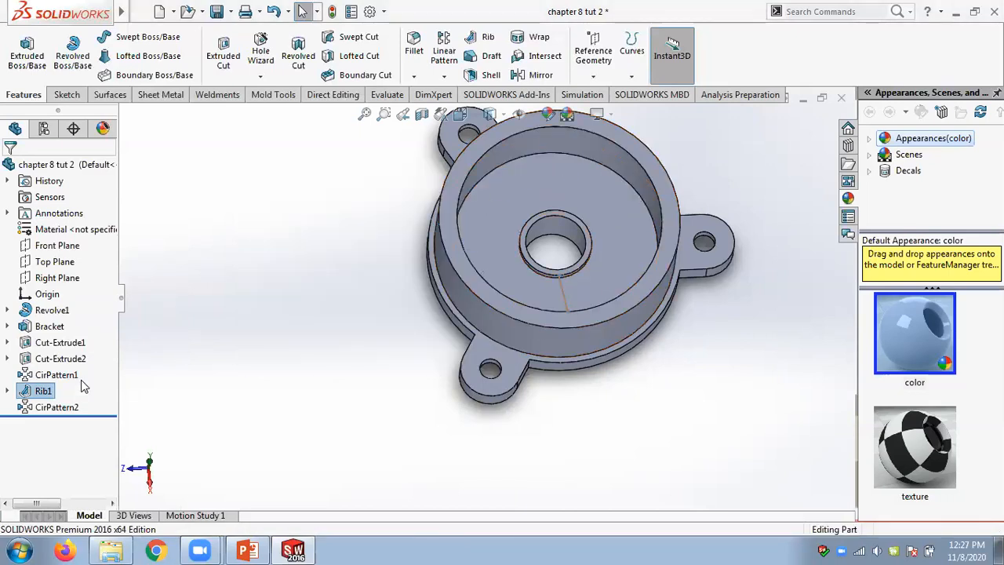
click(274, 11)
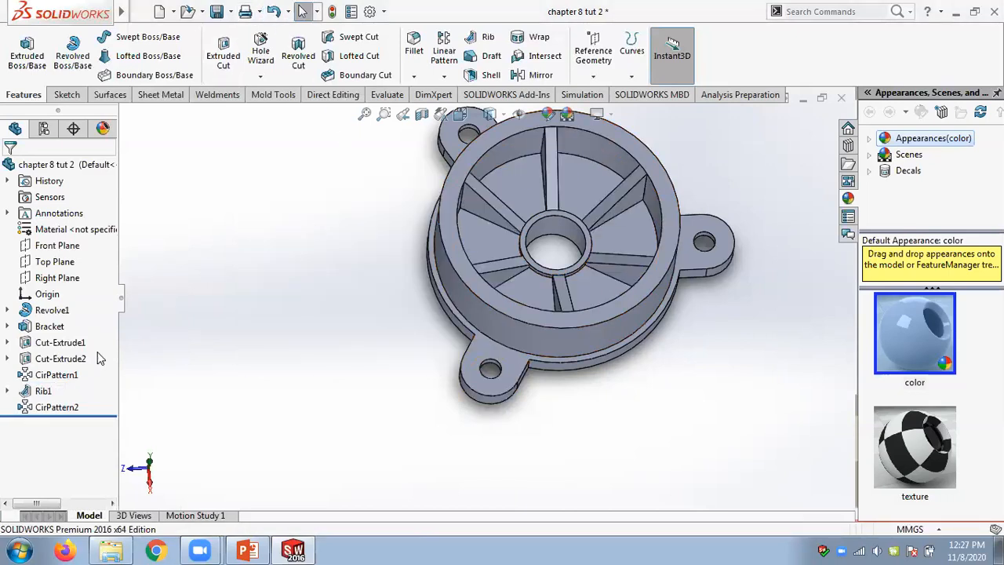
- Suppress Rib1 together with its dependent circular pattern, and unsuppress Rib1 and CirPattern2 one after the other
right_click(37, 391)
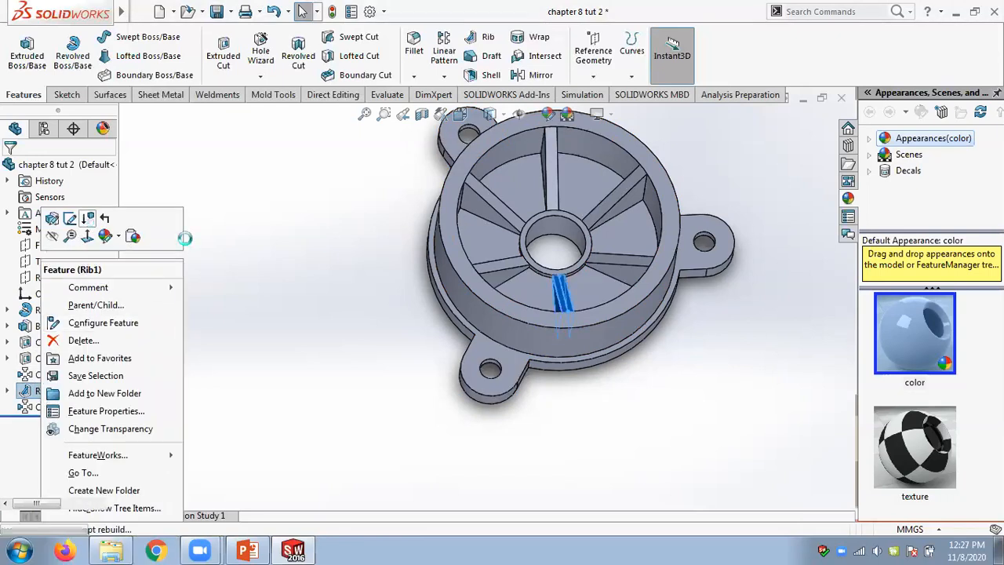
click(87, 219)
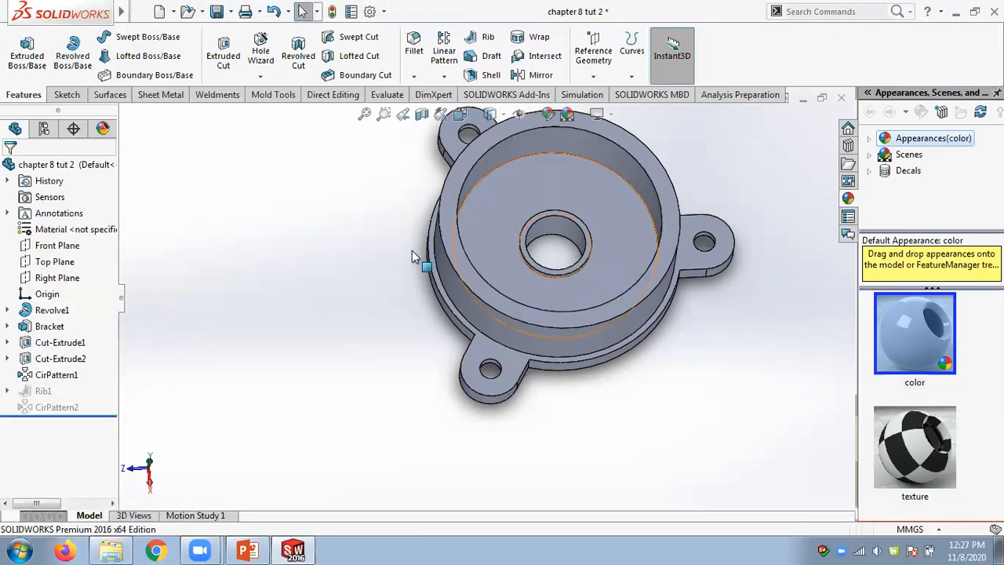
right_click(39, 391)
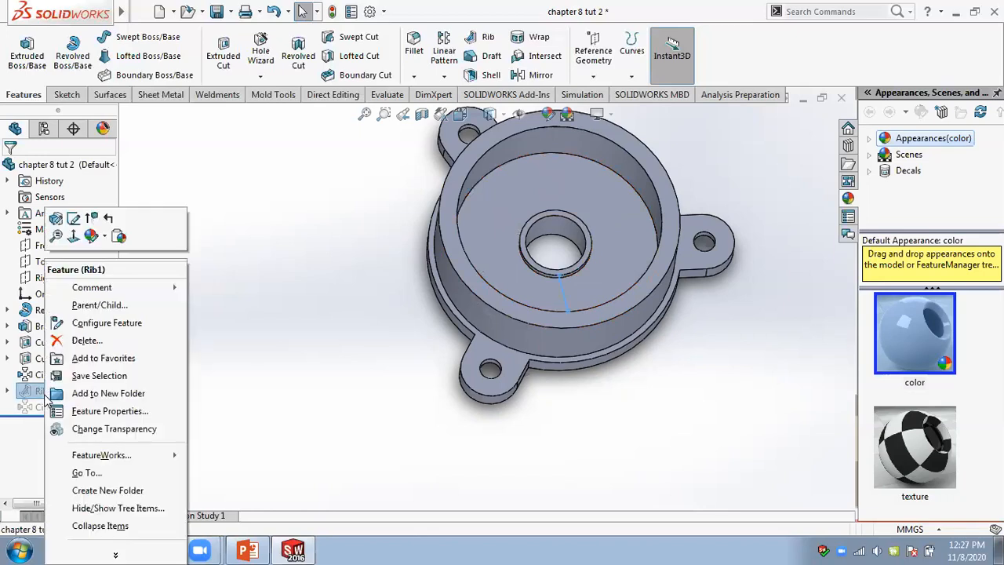
click(91, 220)
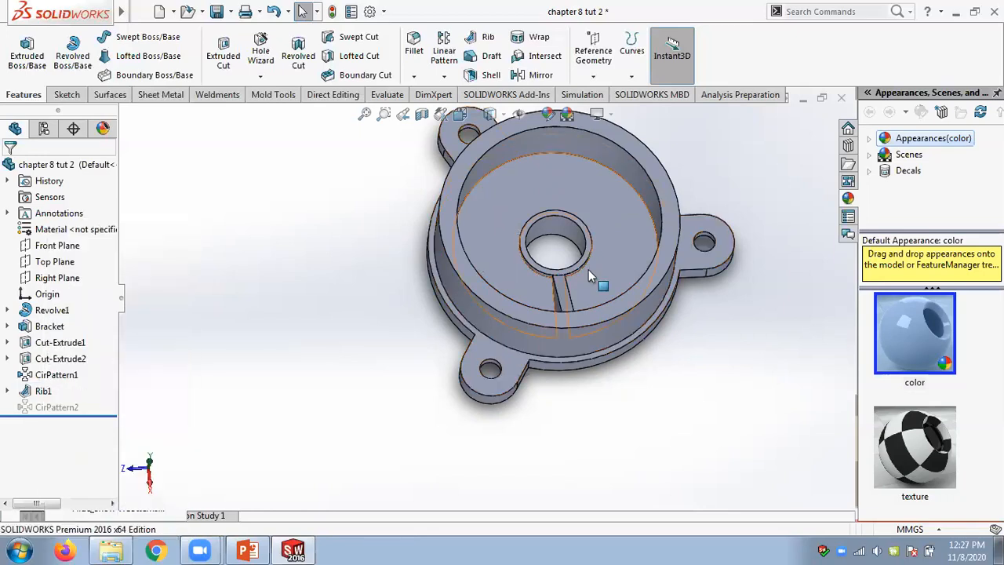
right_click(51, 407)
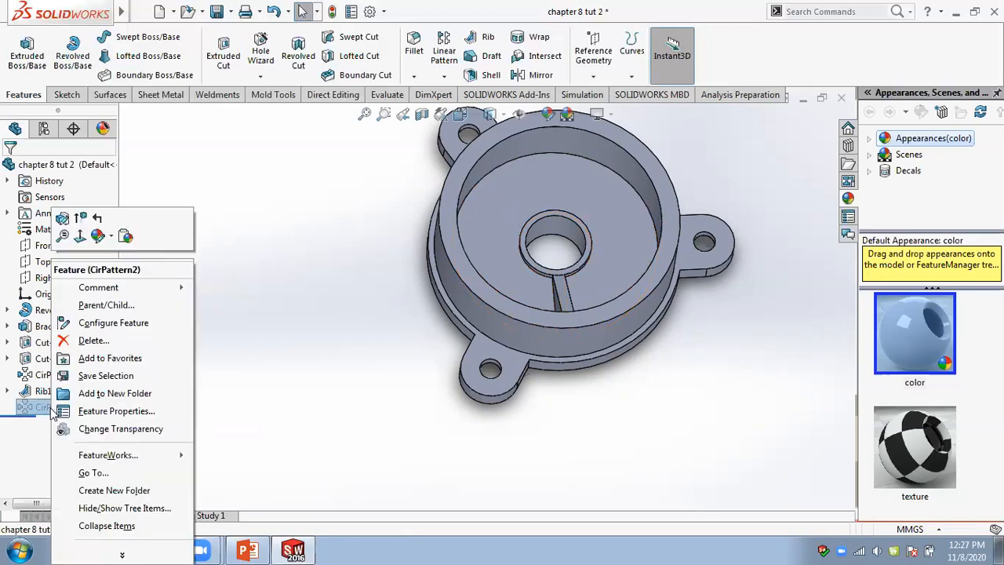
click(79, 233)
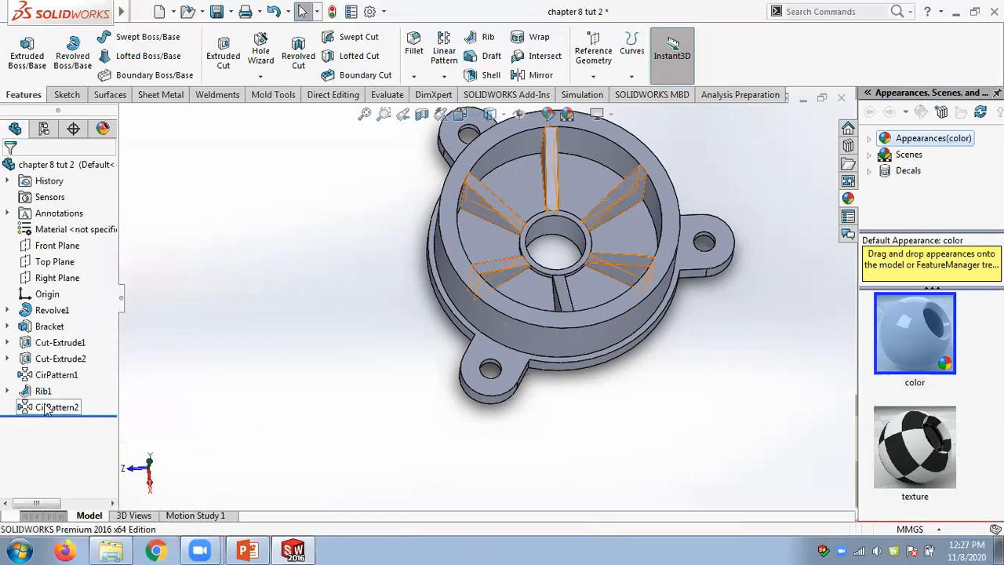
right_click(79, 409)
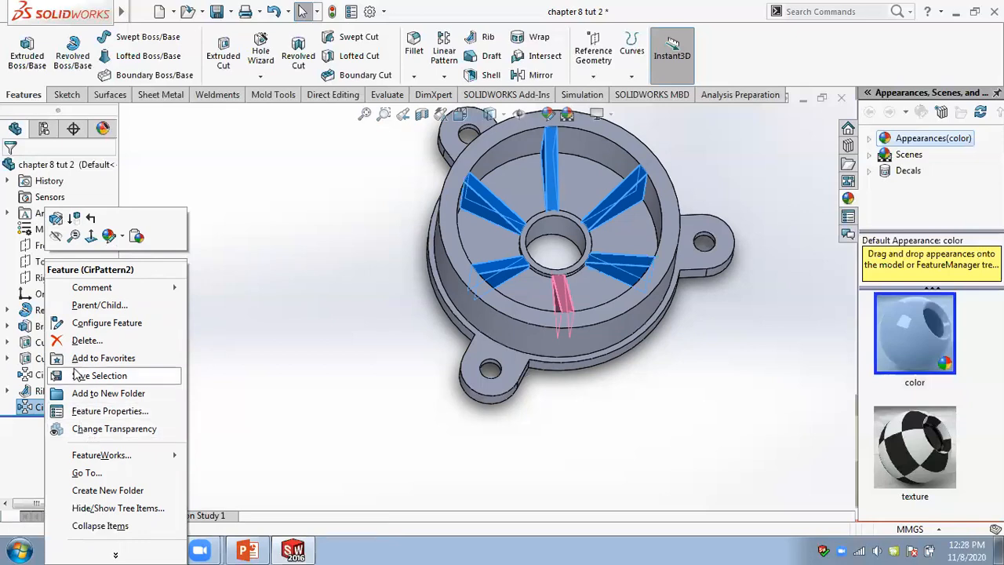
click(267, 404)
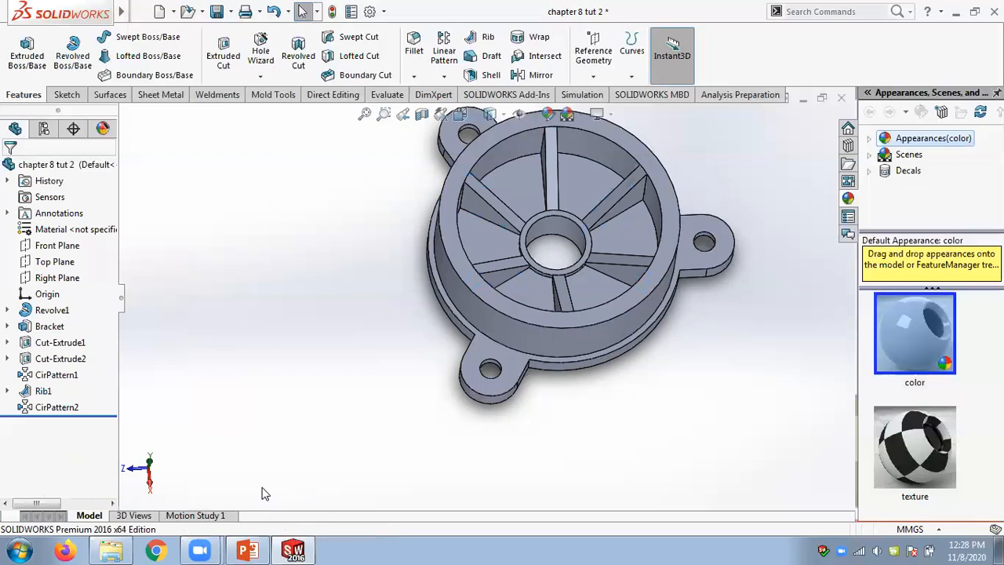
- Expand Revolve1 in the feature tree, and switch to PowerPoint to view the Chapter 9 slide on changing the sketch plane of sketches
click(7, 311)
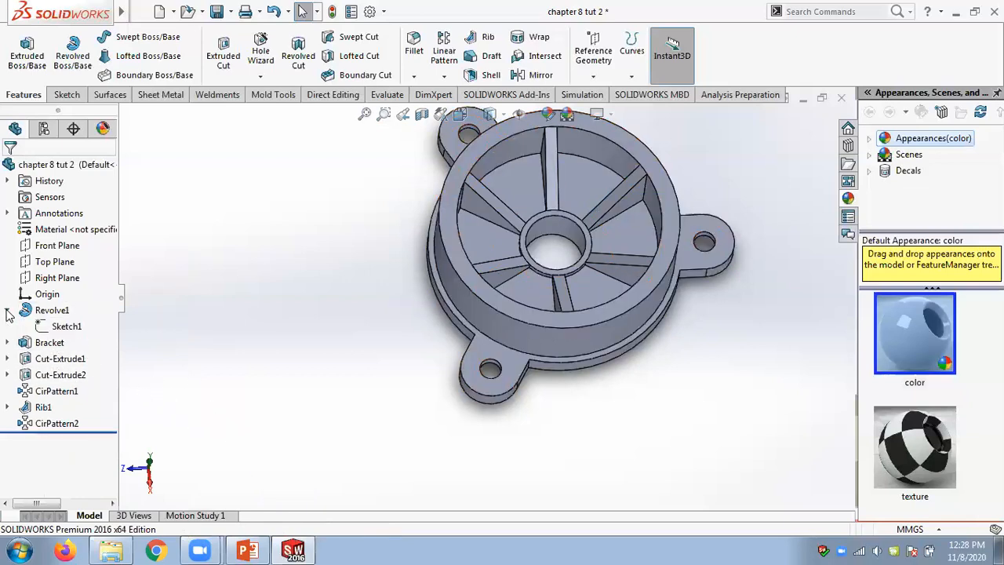
click(246, 550)
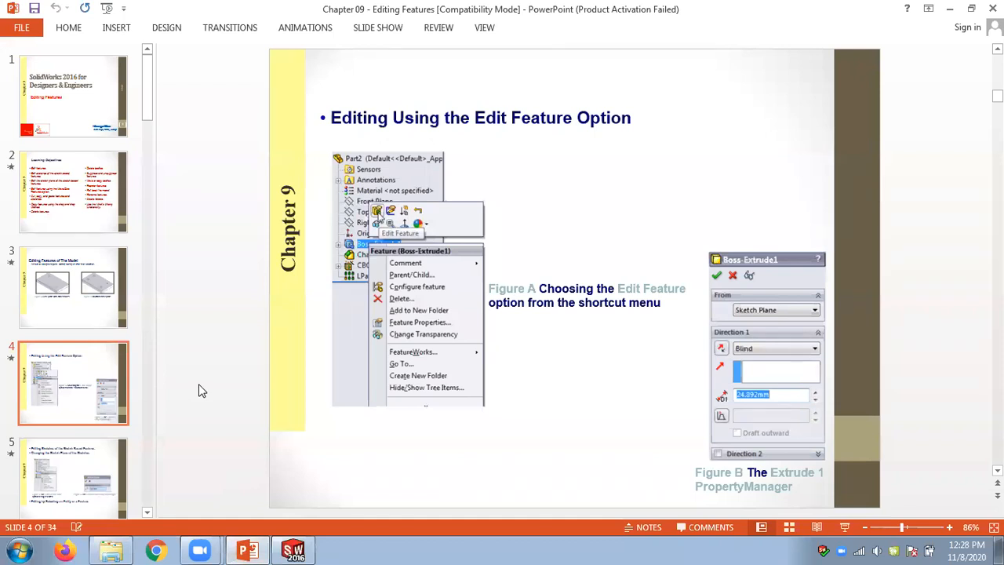
scroll(199, 385, down, 1)
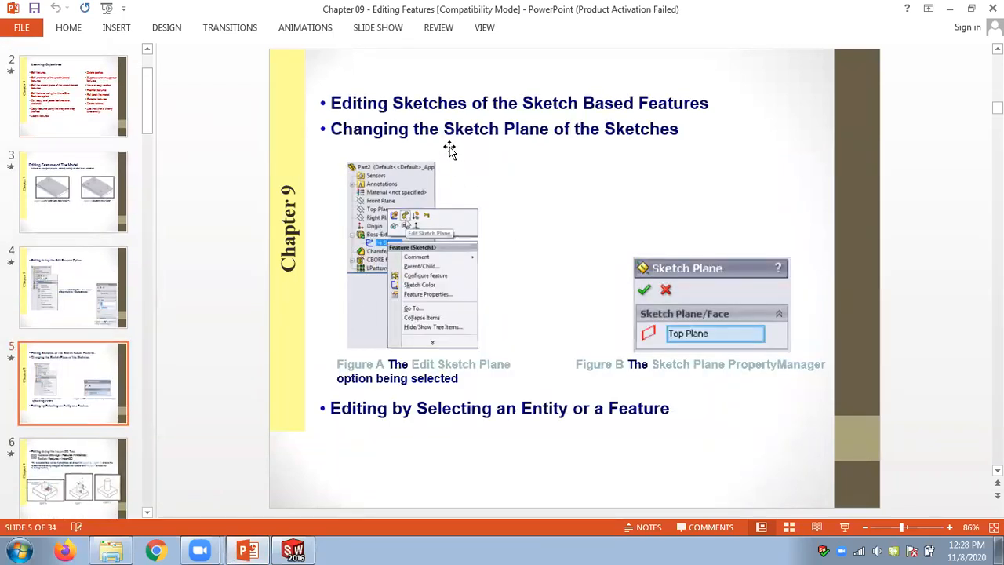
drag(367, 130, 679, 129)
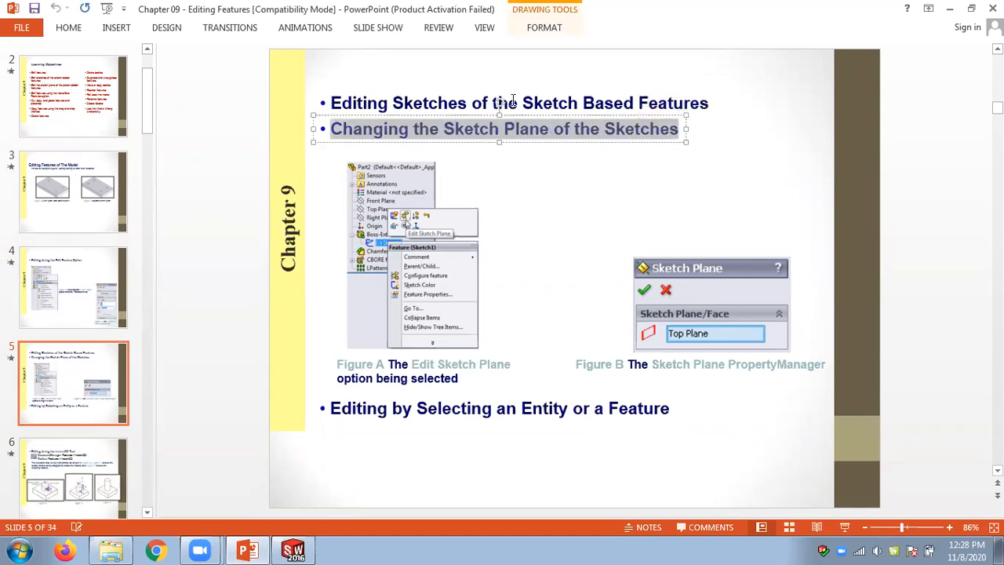
- Switch back to SOLIDWORKS, move Revolve1's Sketch1 to the Top Plane while ignoring the rebuild errors, and undo the change
click(292, 549)
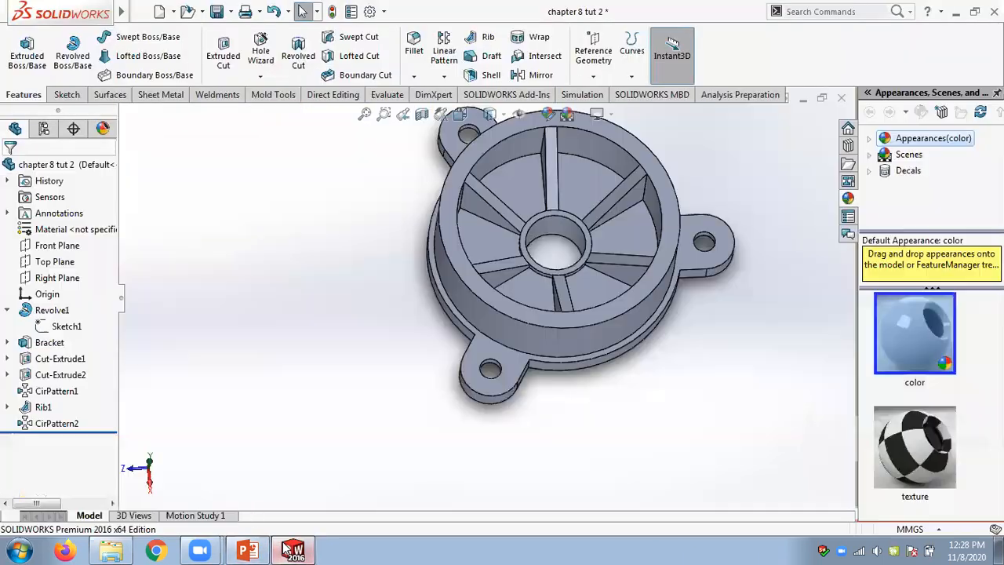
click(66, 327)
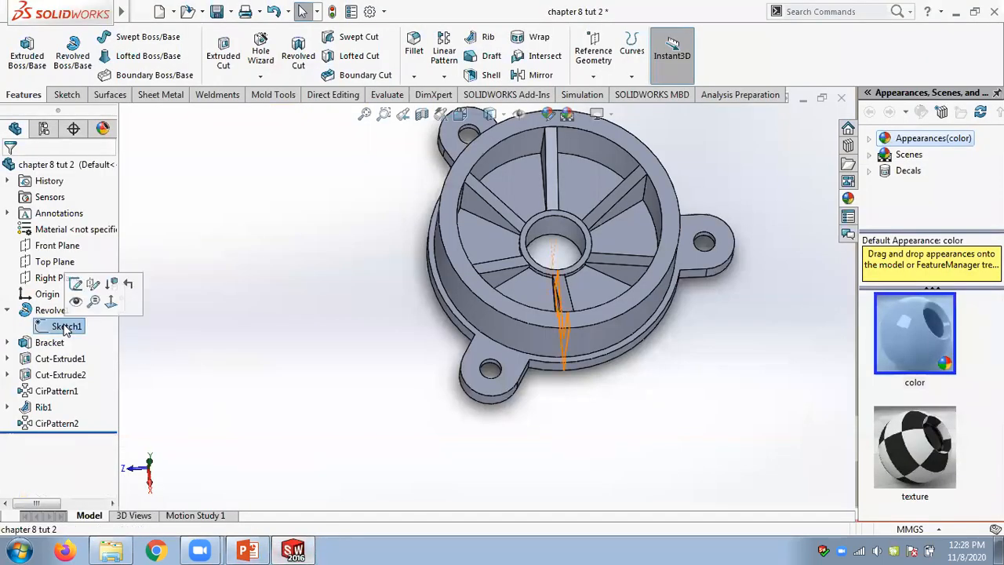
middle_drag(320, 371, 345, 327)
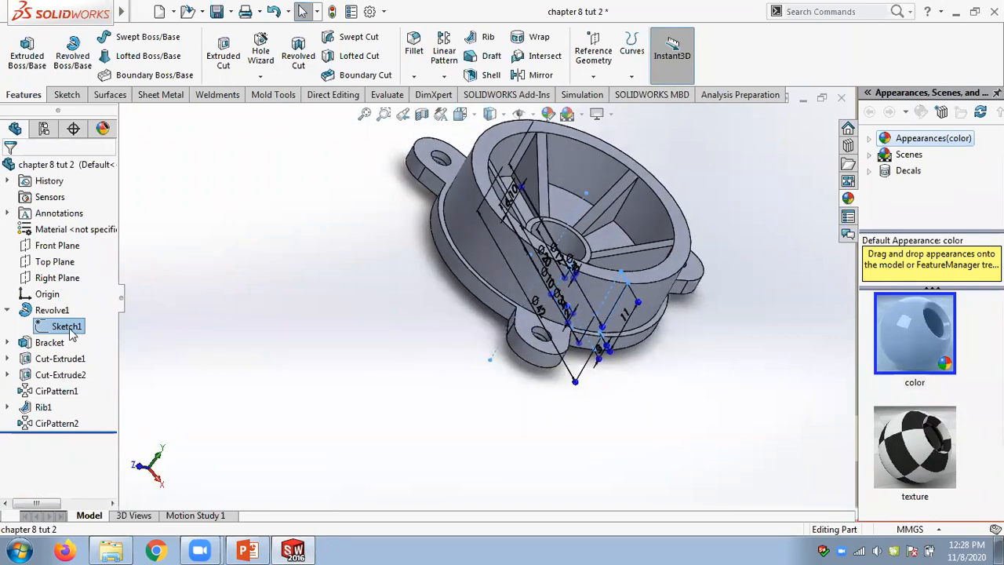
right_click(71, 333)
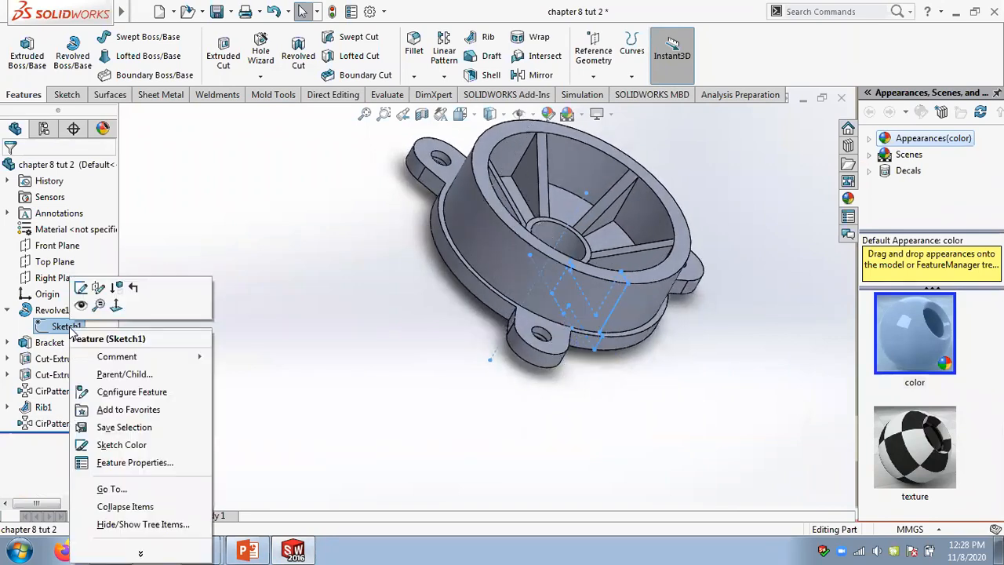
click(98, 288)
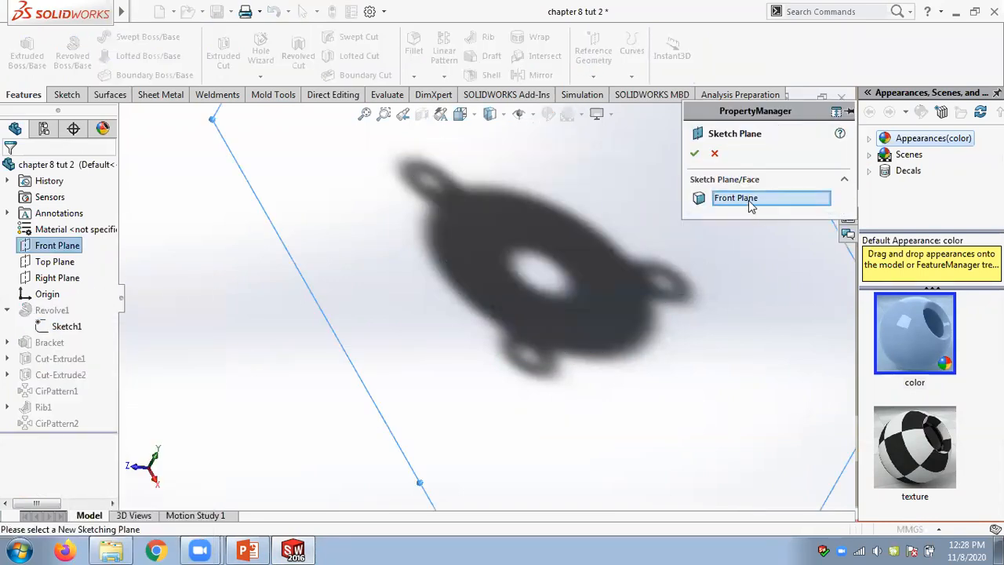
click(41, 264)
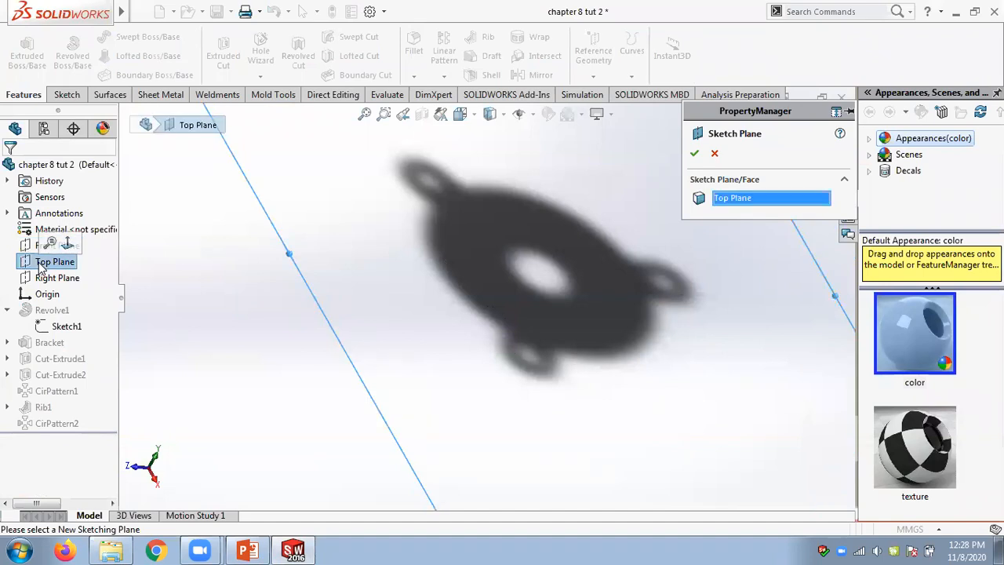
click(695, 155)
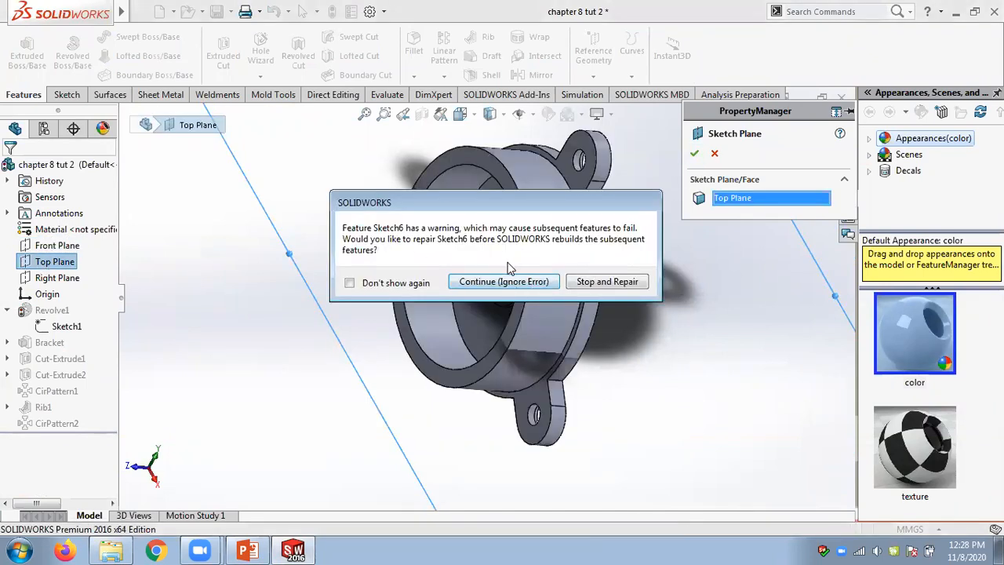
click(484, 284)
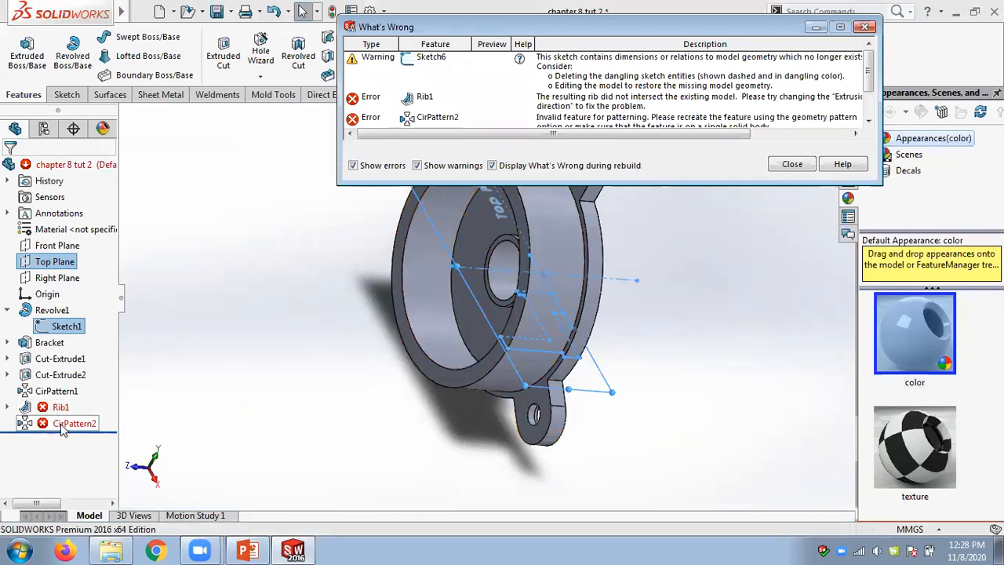
click(792, 164)
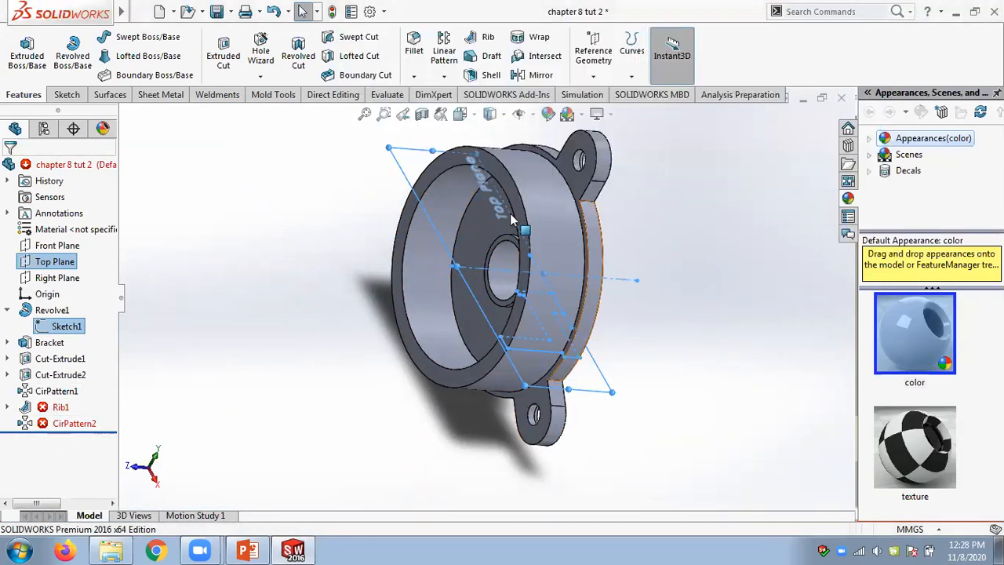
click(273, 12)
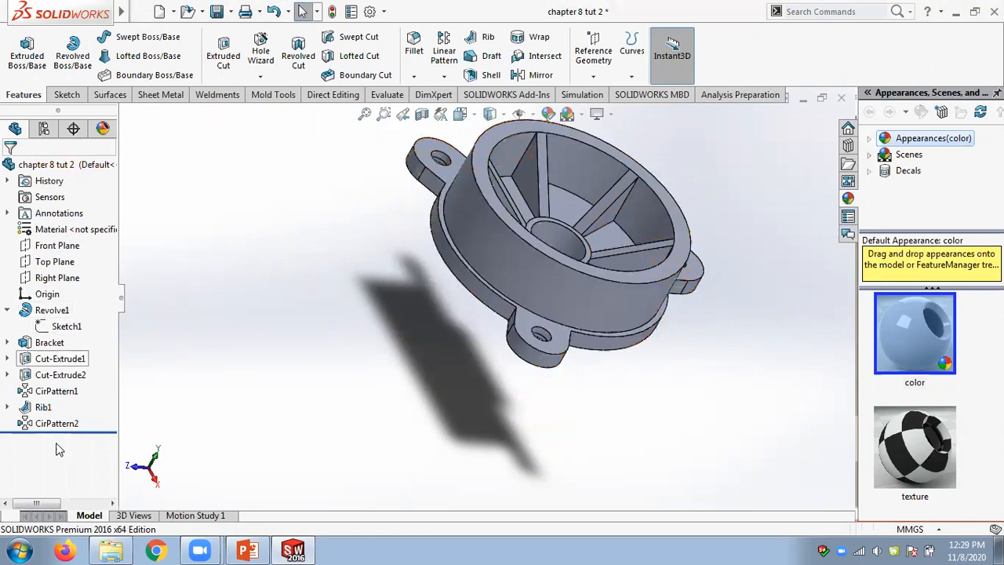
- Expand Rib1 in the feature tree and open the sketch plane of its Sketch6 for editing
click(36, 408)
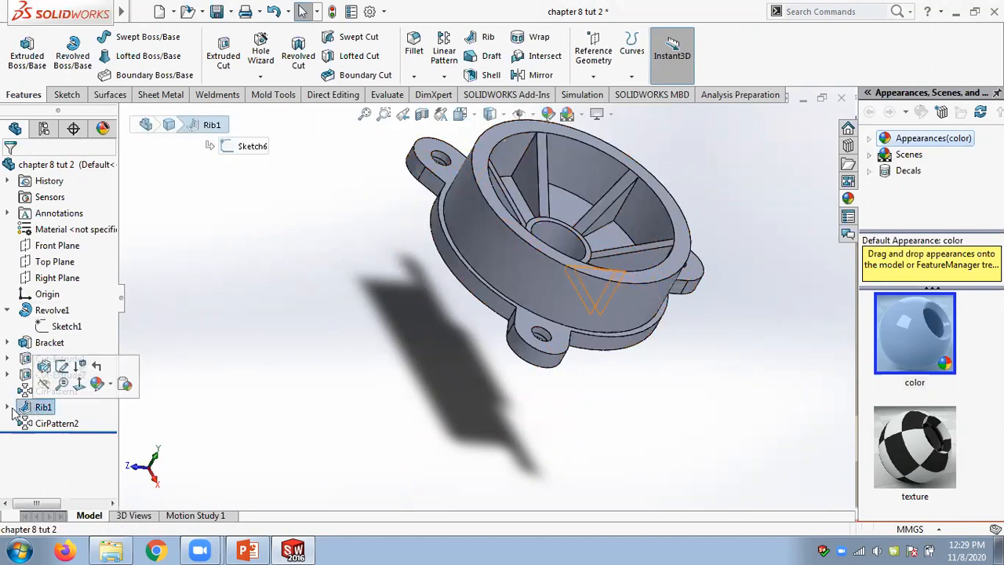
click(9, 407)
right_click(58, 423)
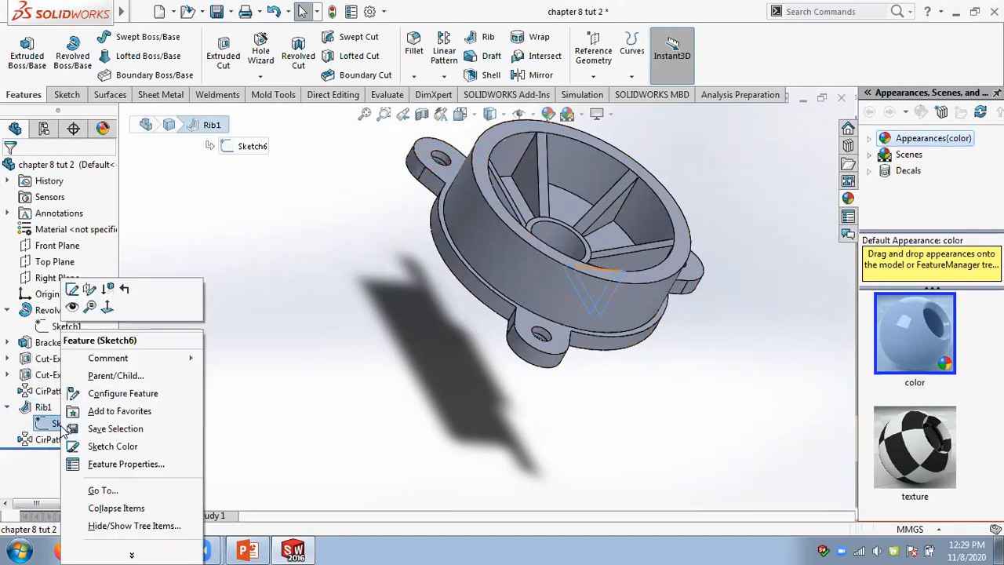
click(92, 296)
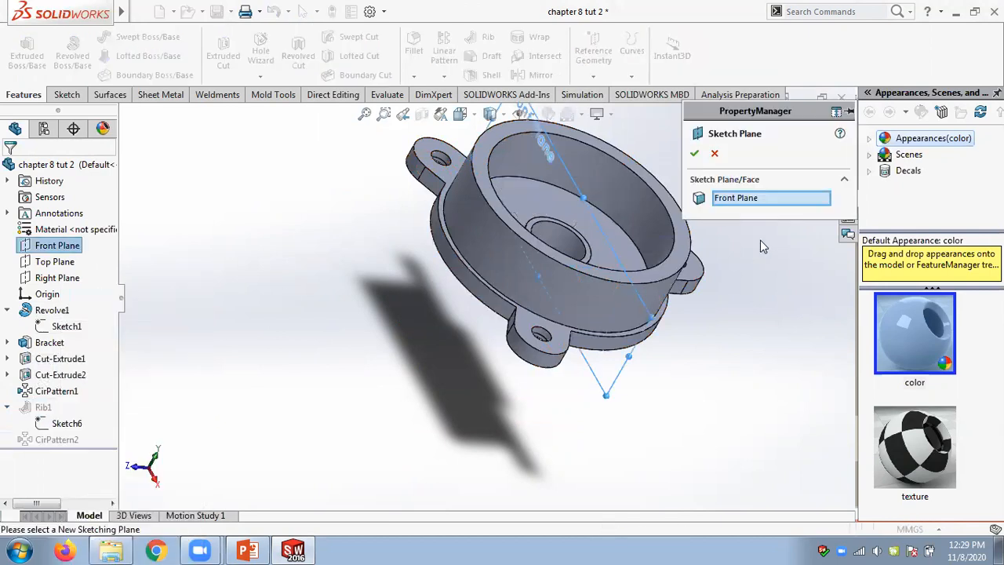